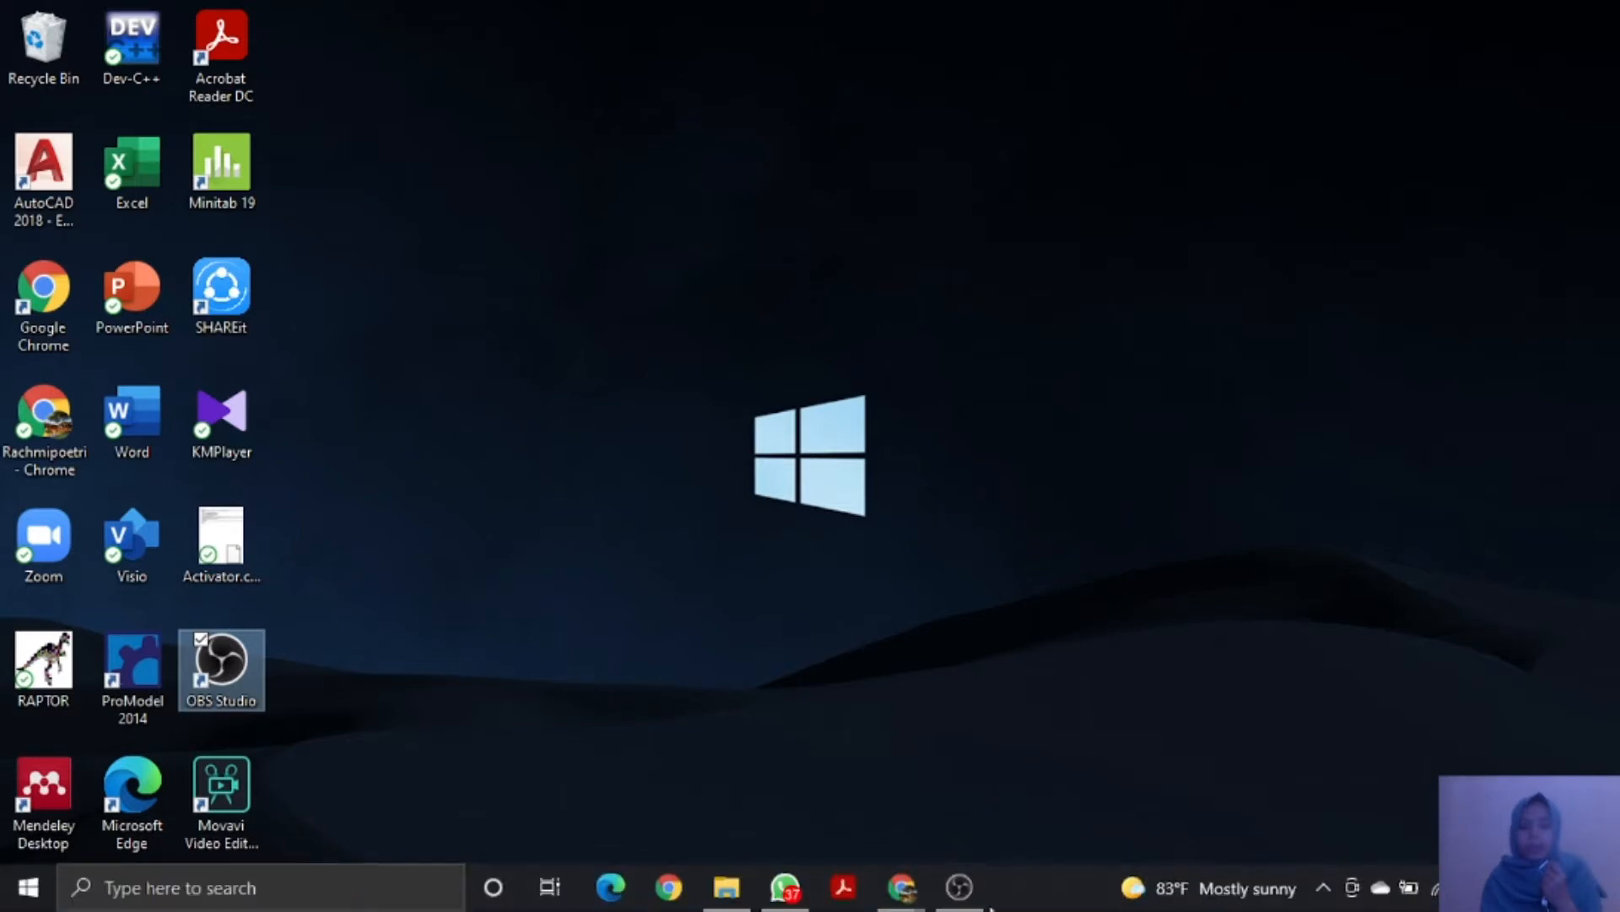
Step: Switch to the blank Chrome window and open Odoo at localhost:8069/web
mouse_move(899, 887)
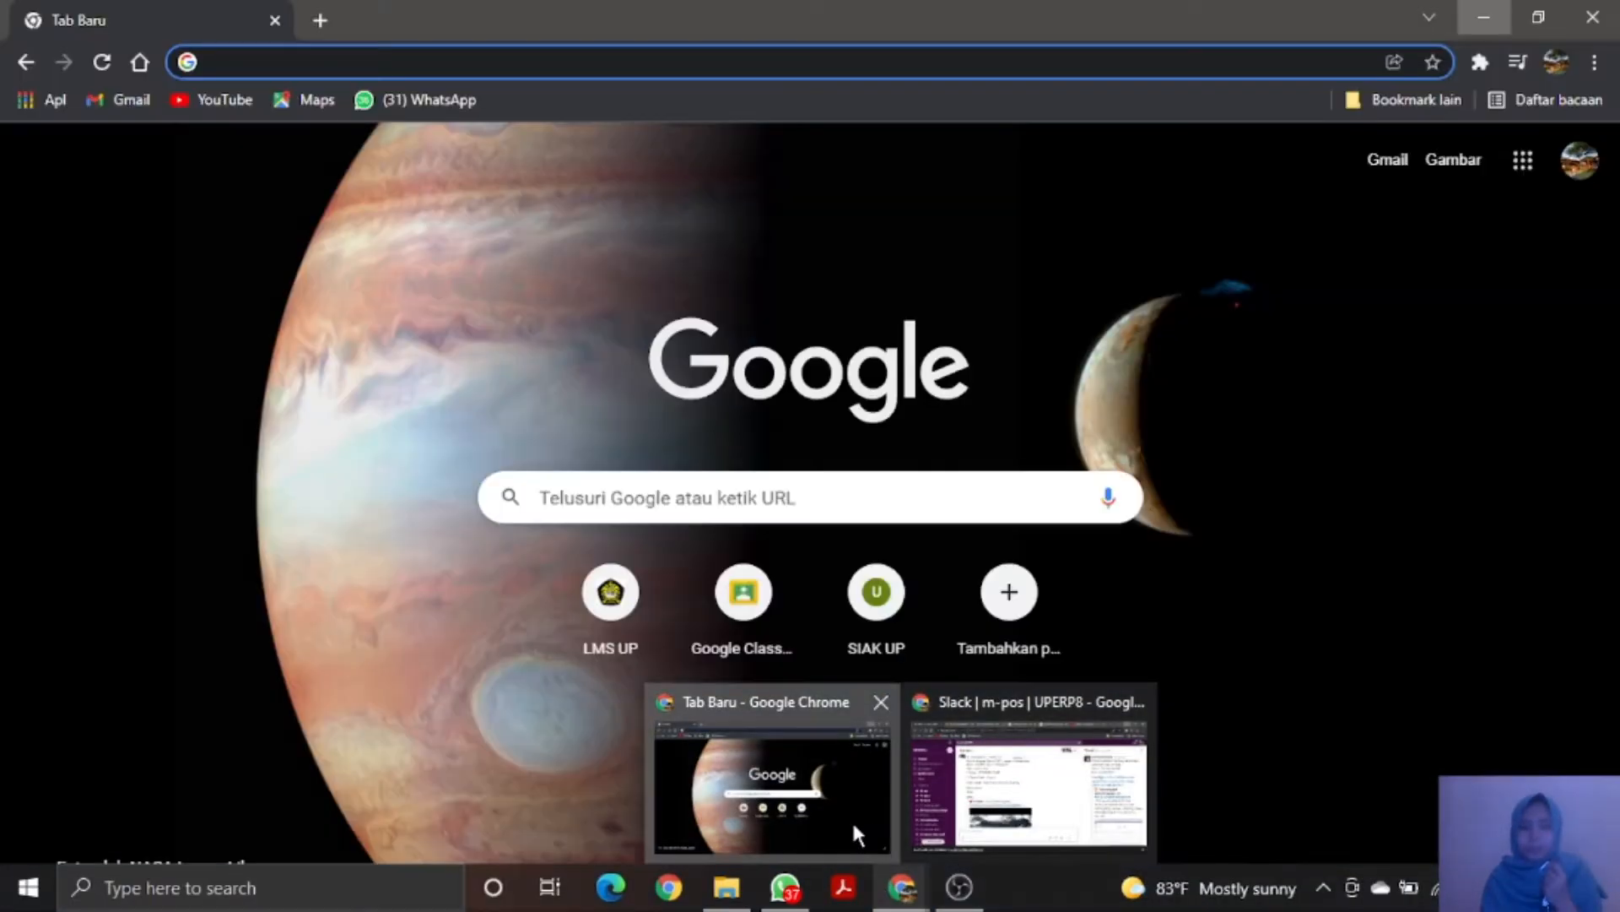
left_click(853, 826)
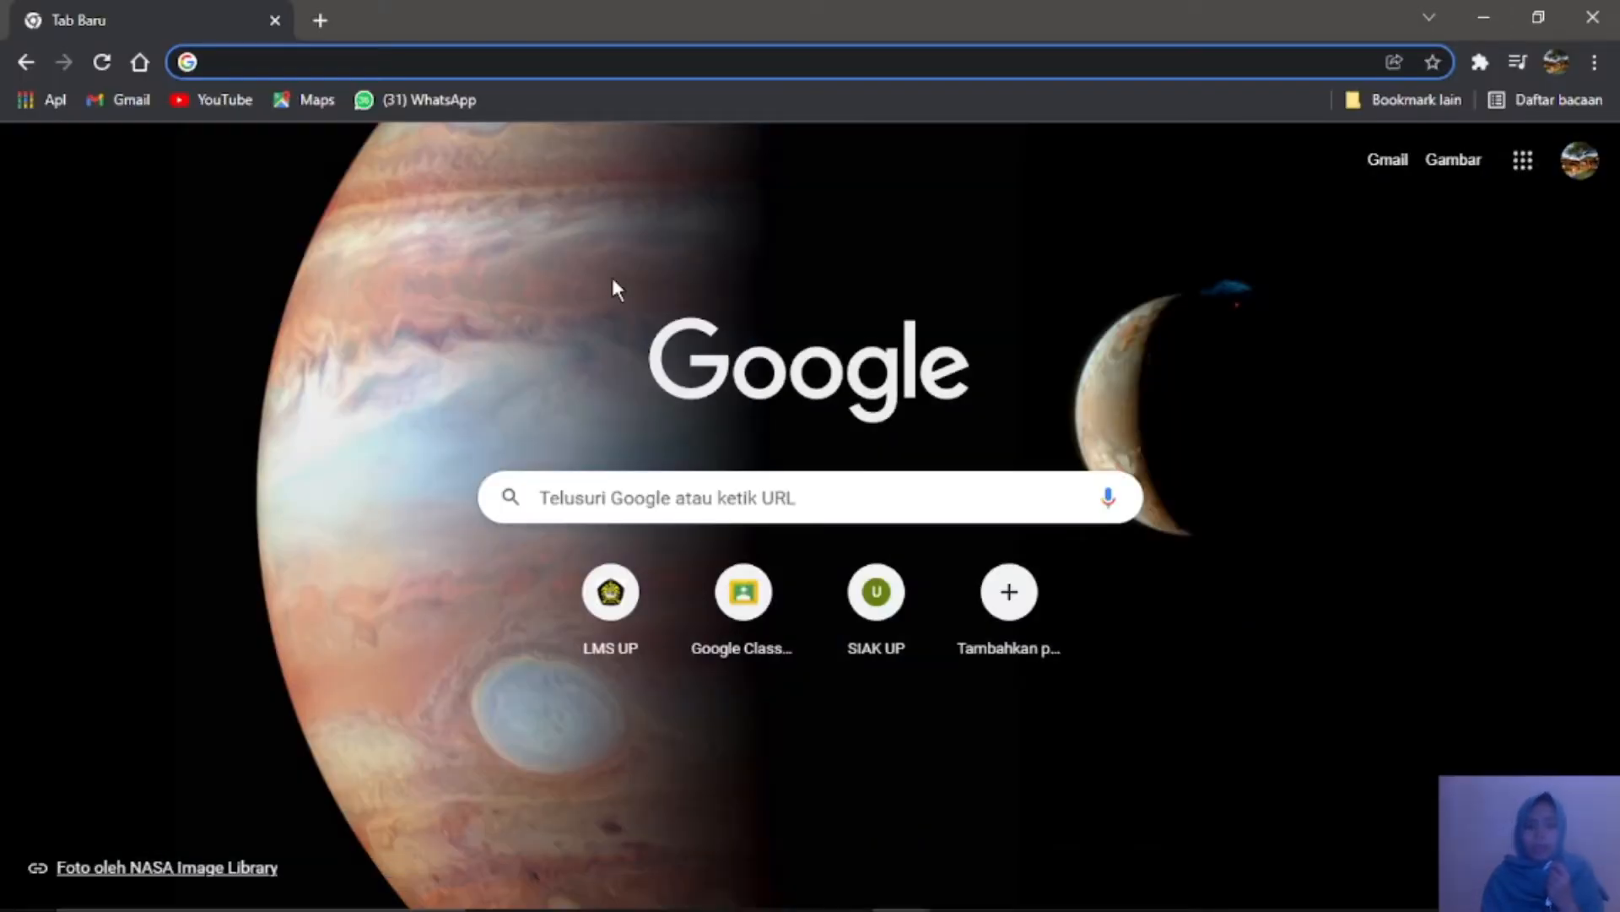
type("lo")
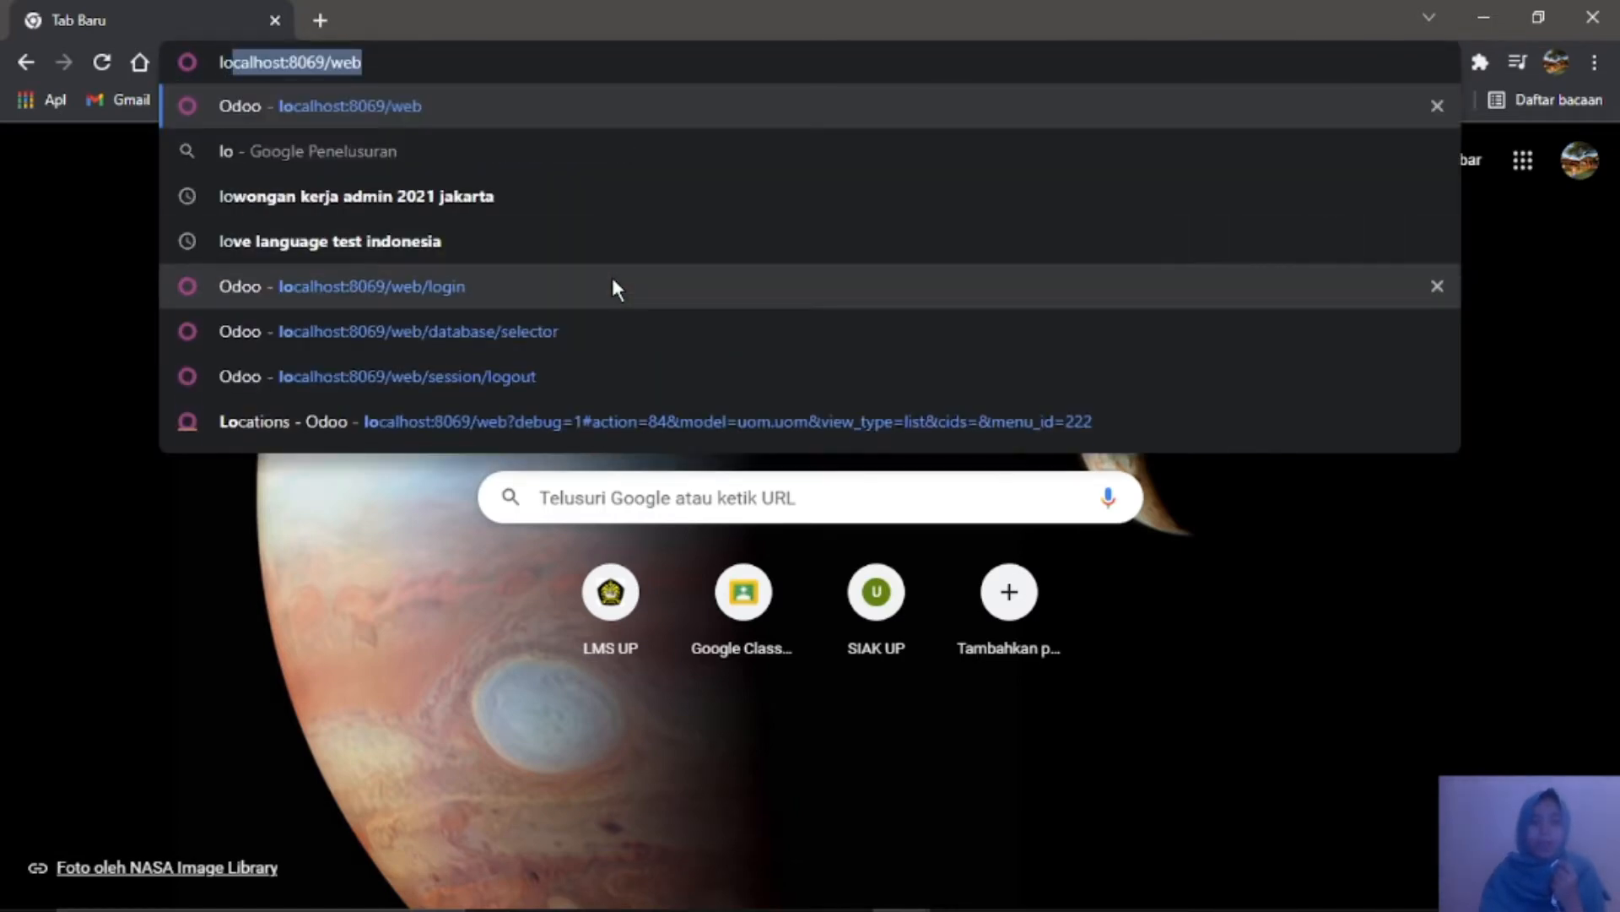
key("Return")
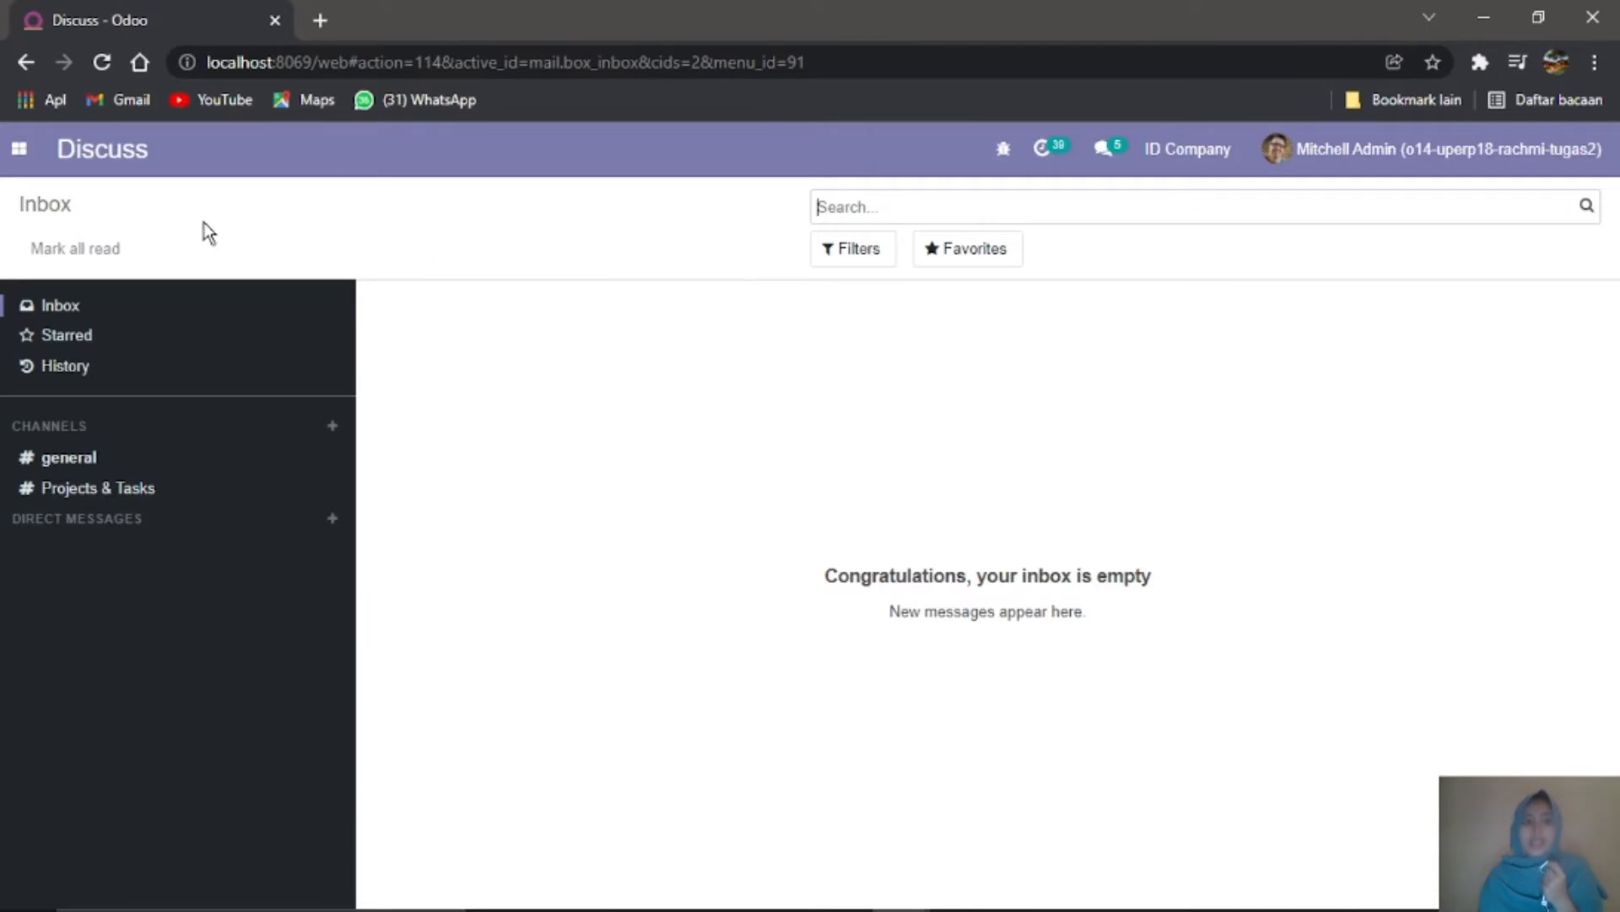
Step: Open the Accounting app and remove the Favorites filter from its dashboard
left_click(20, 150)
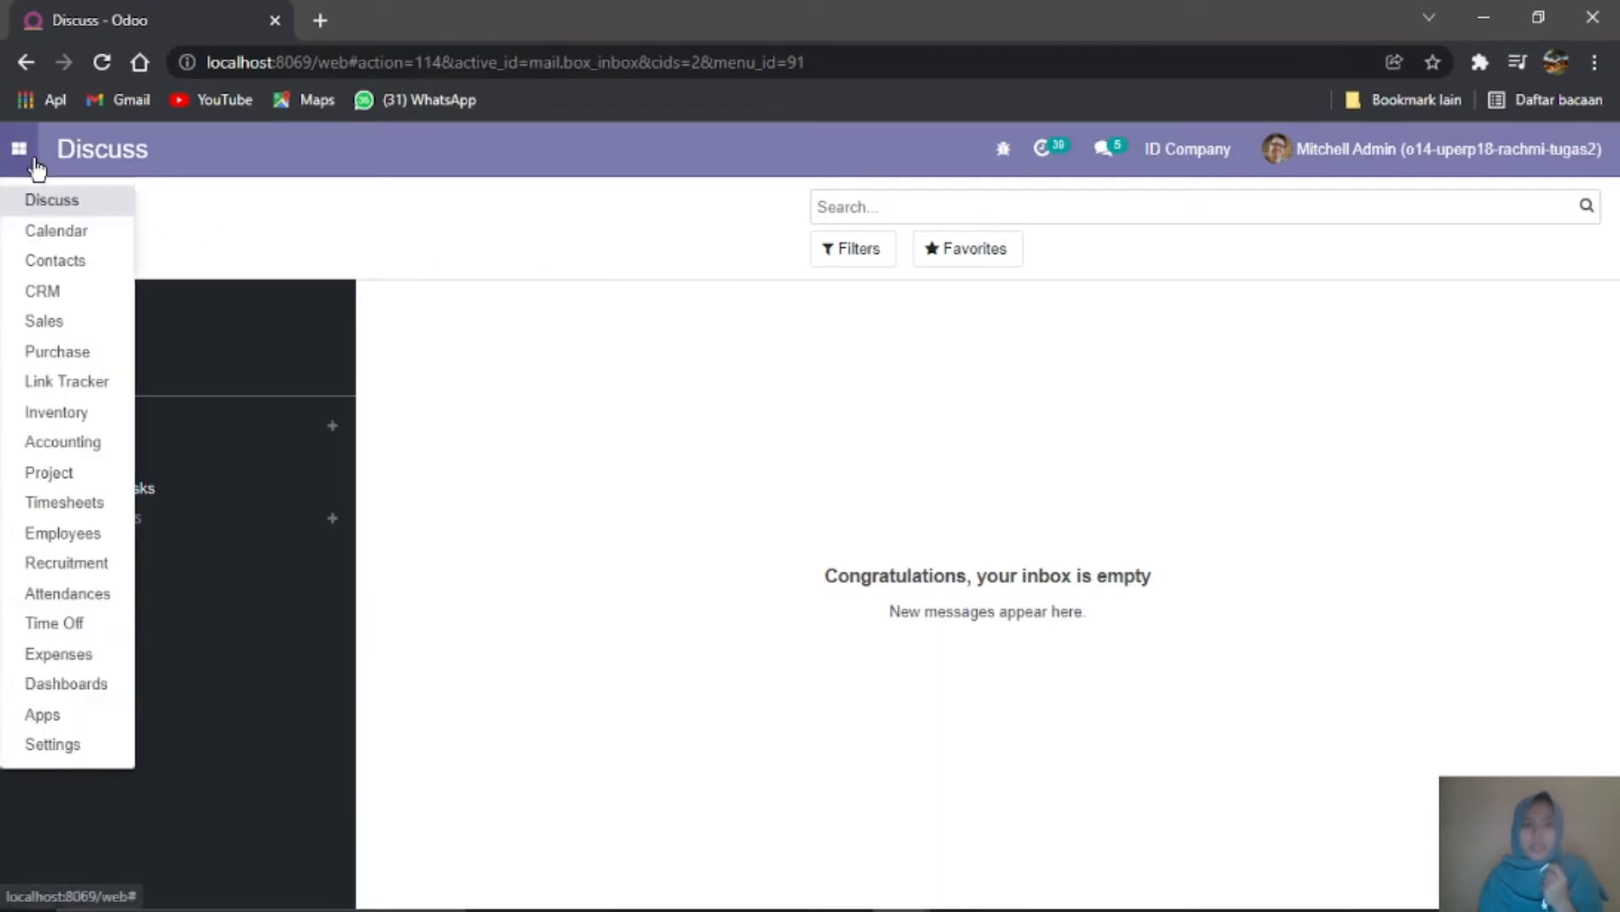
left_click(63, 442)
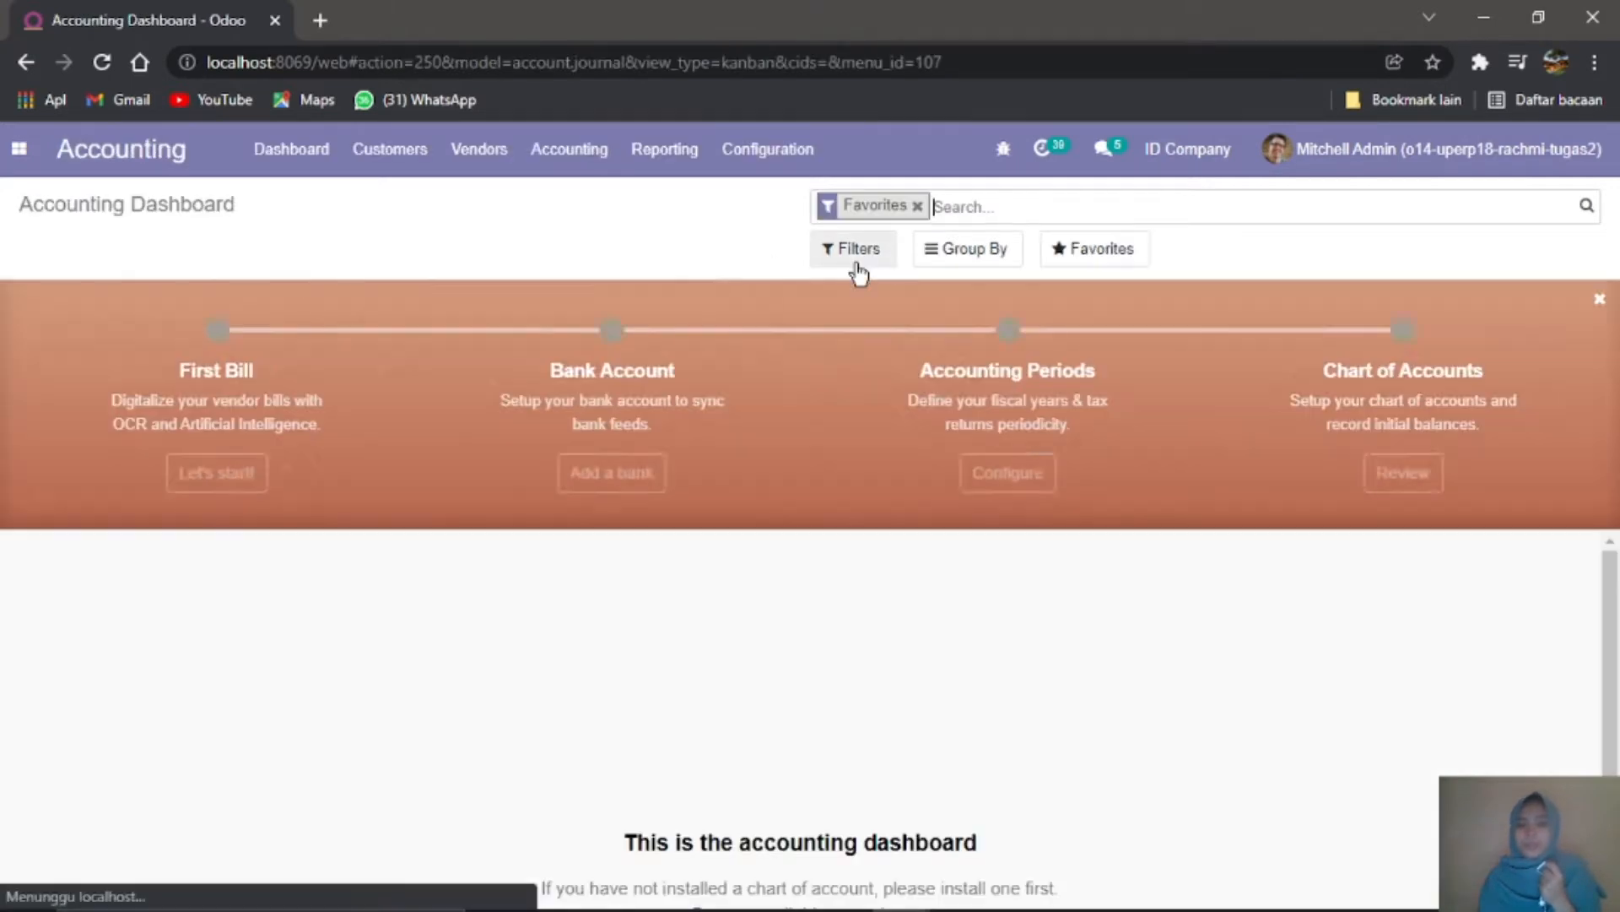
left_click(917, 206)
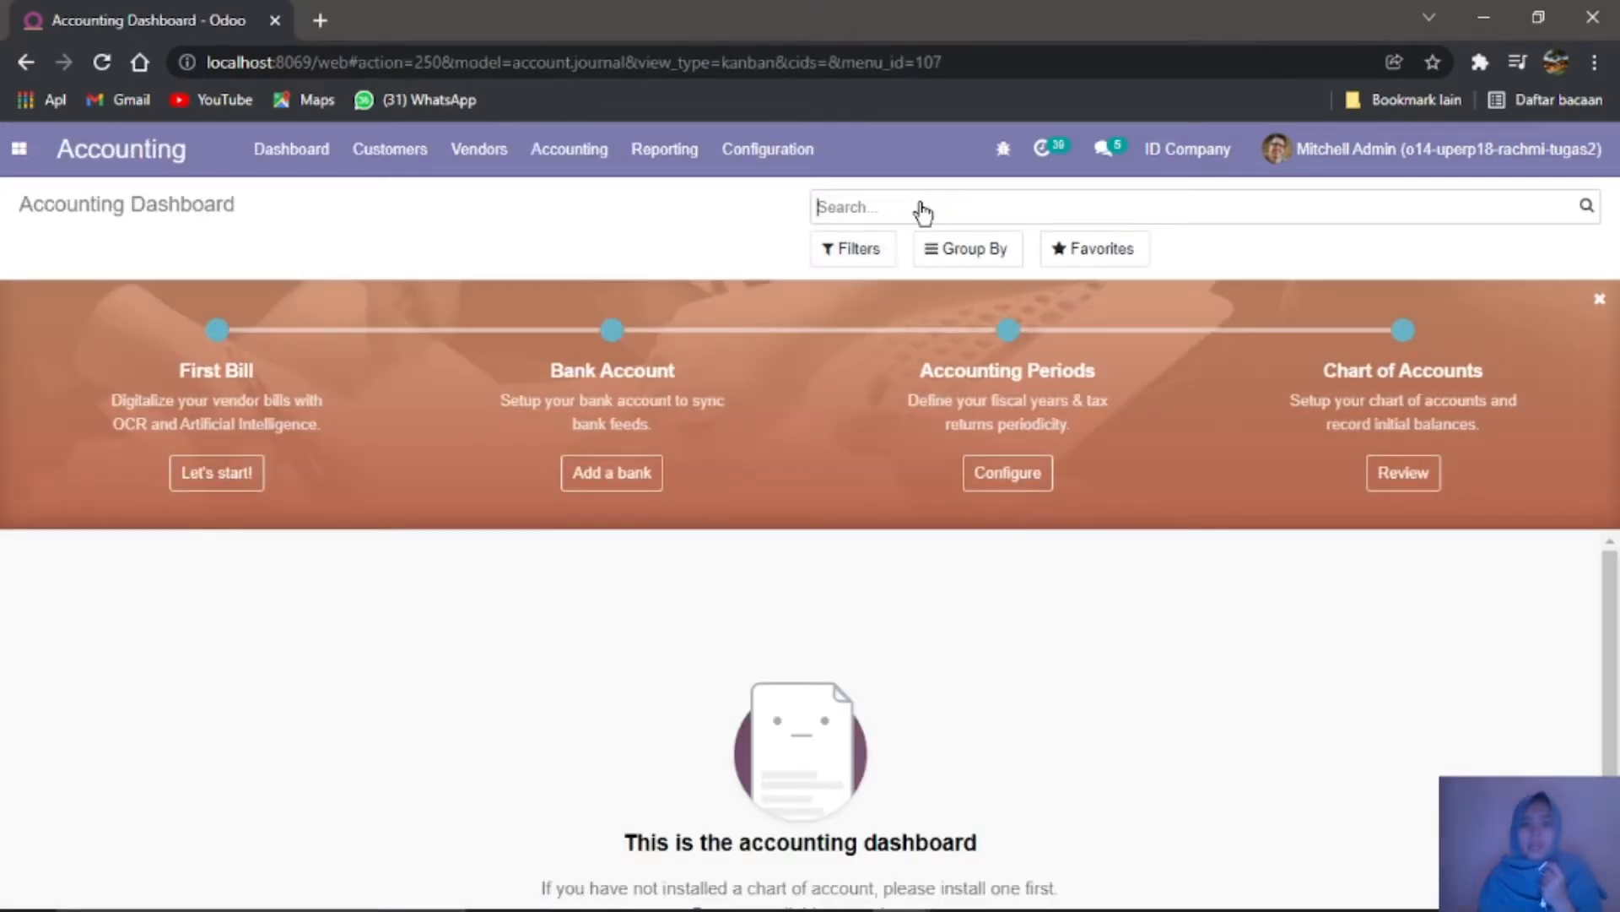
Step: Print the Profit and Loss report for ID Company with Target Moves set to All Entries
left_click(682, 173)
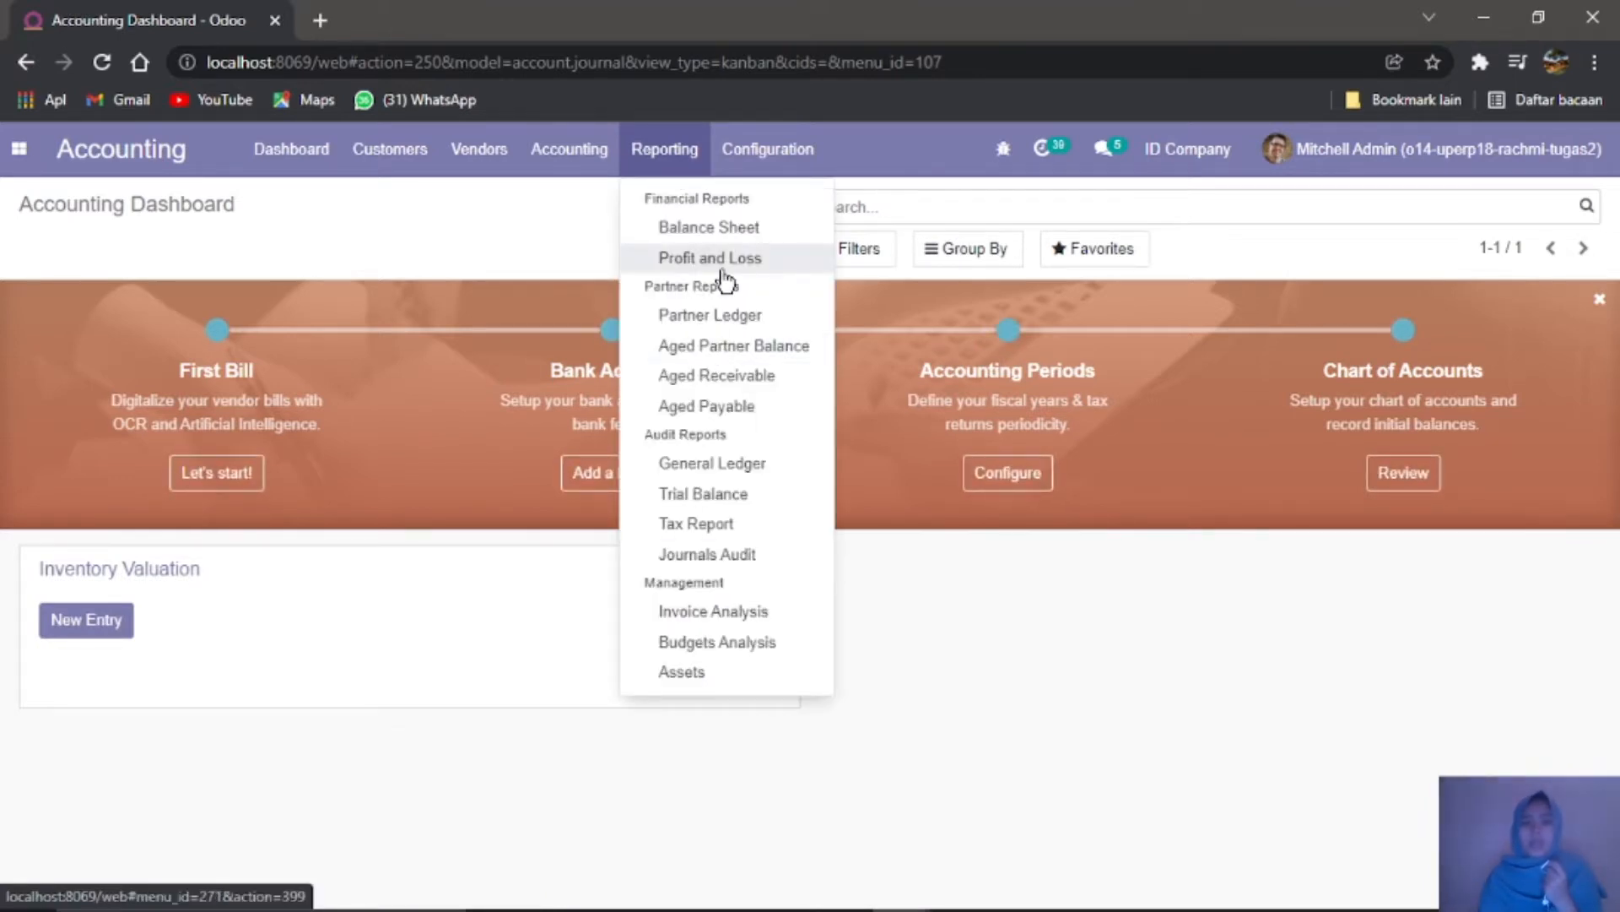
left_click(722, 269)
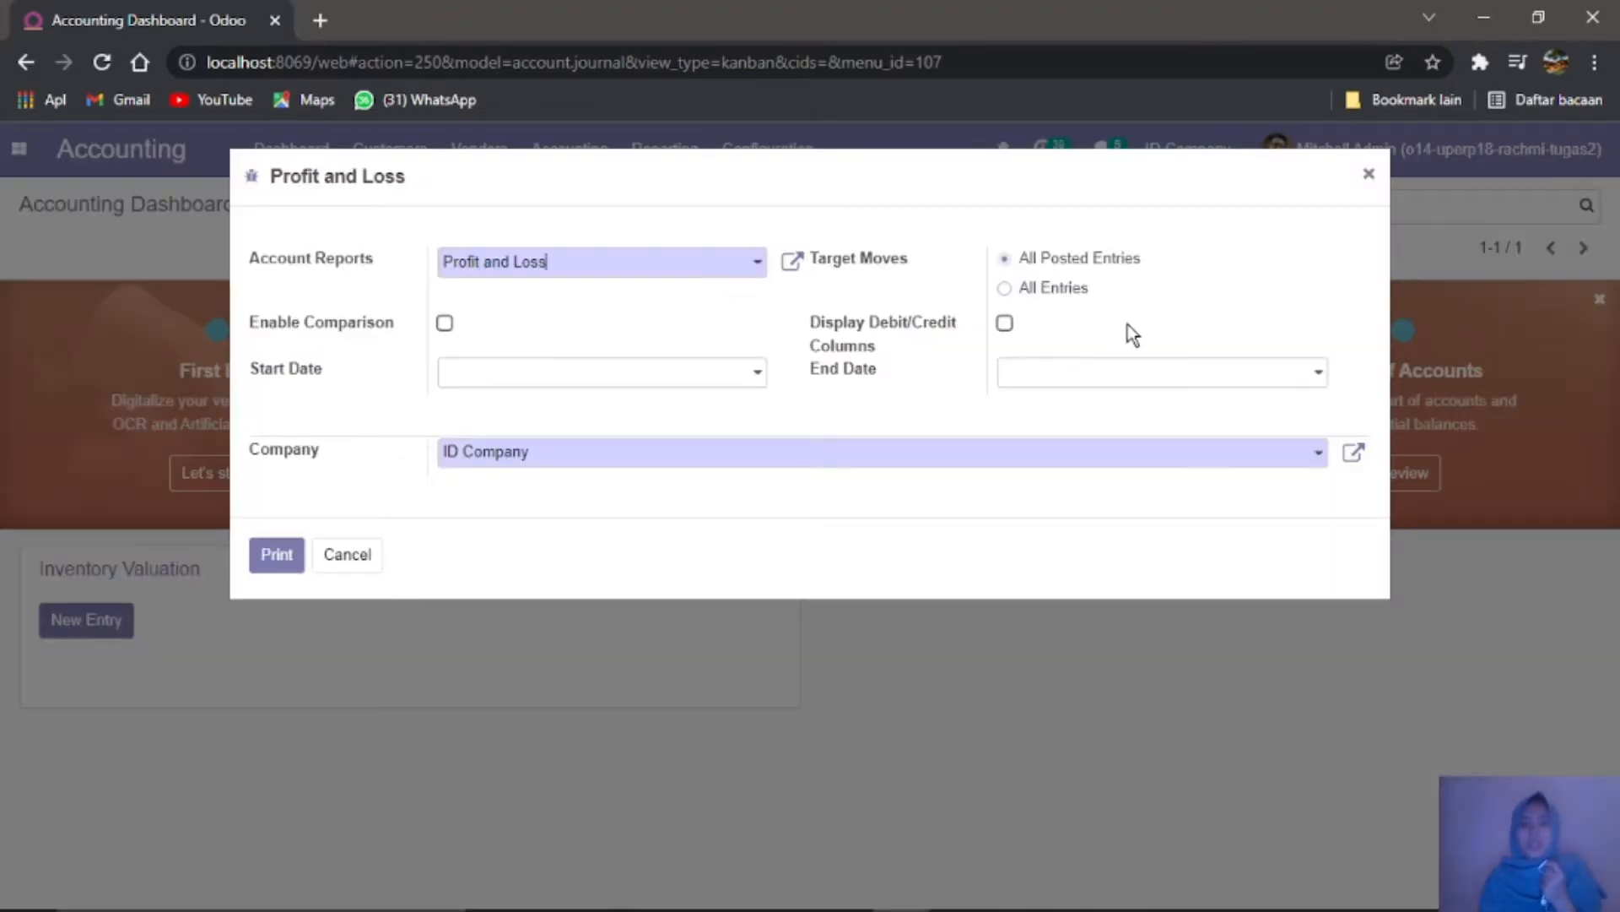
left_click(1065, 289)
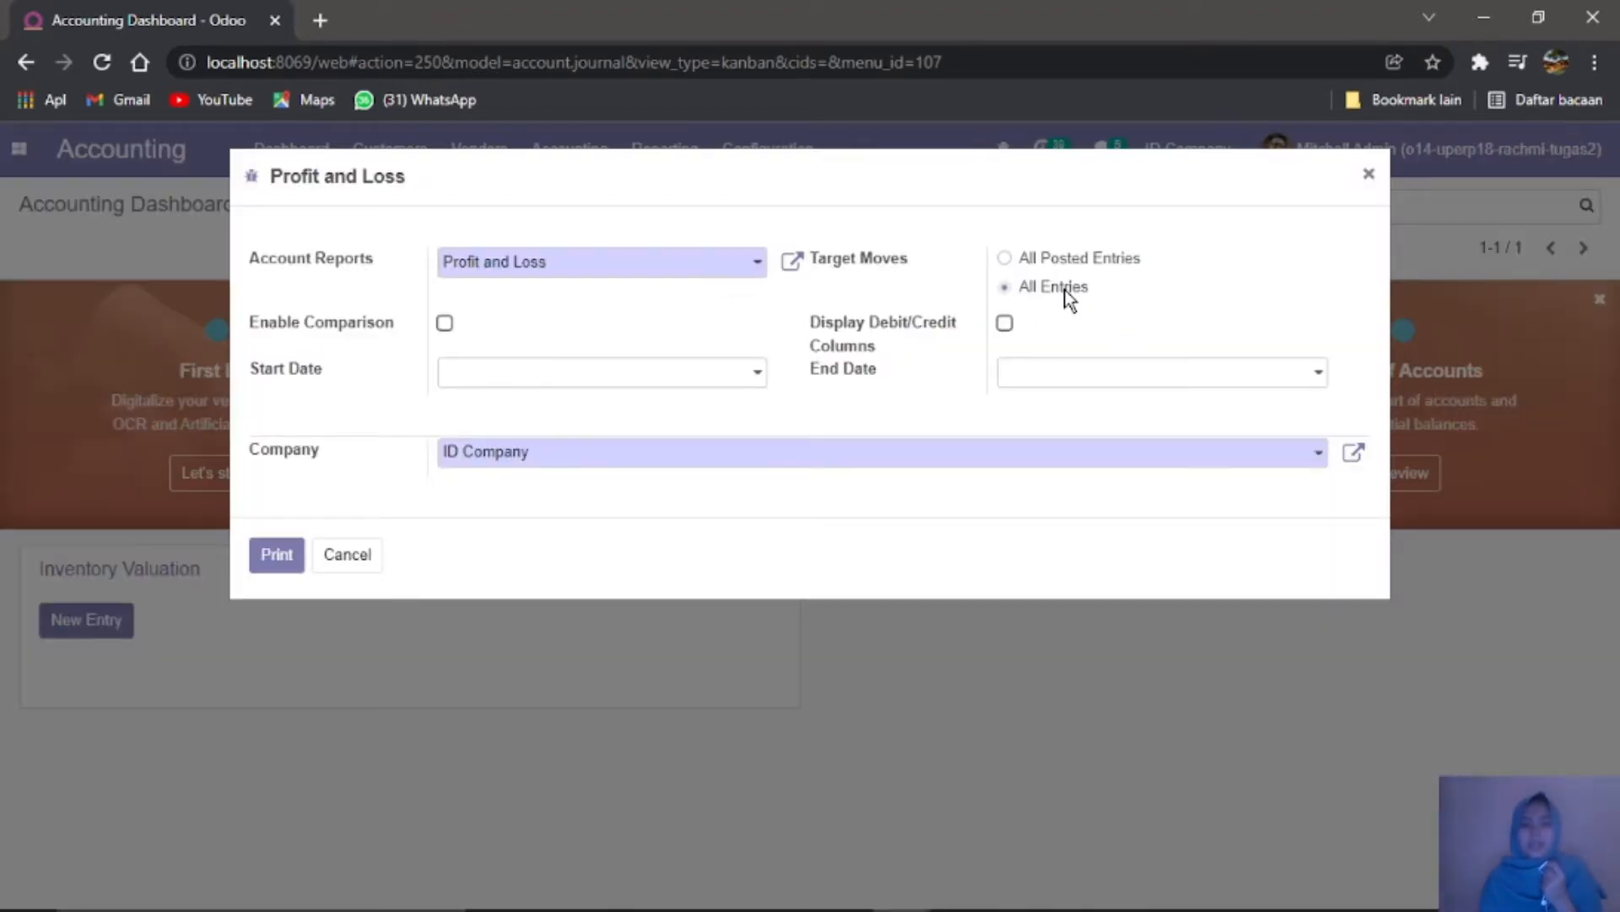
left_click(287, 561)
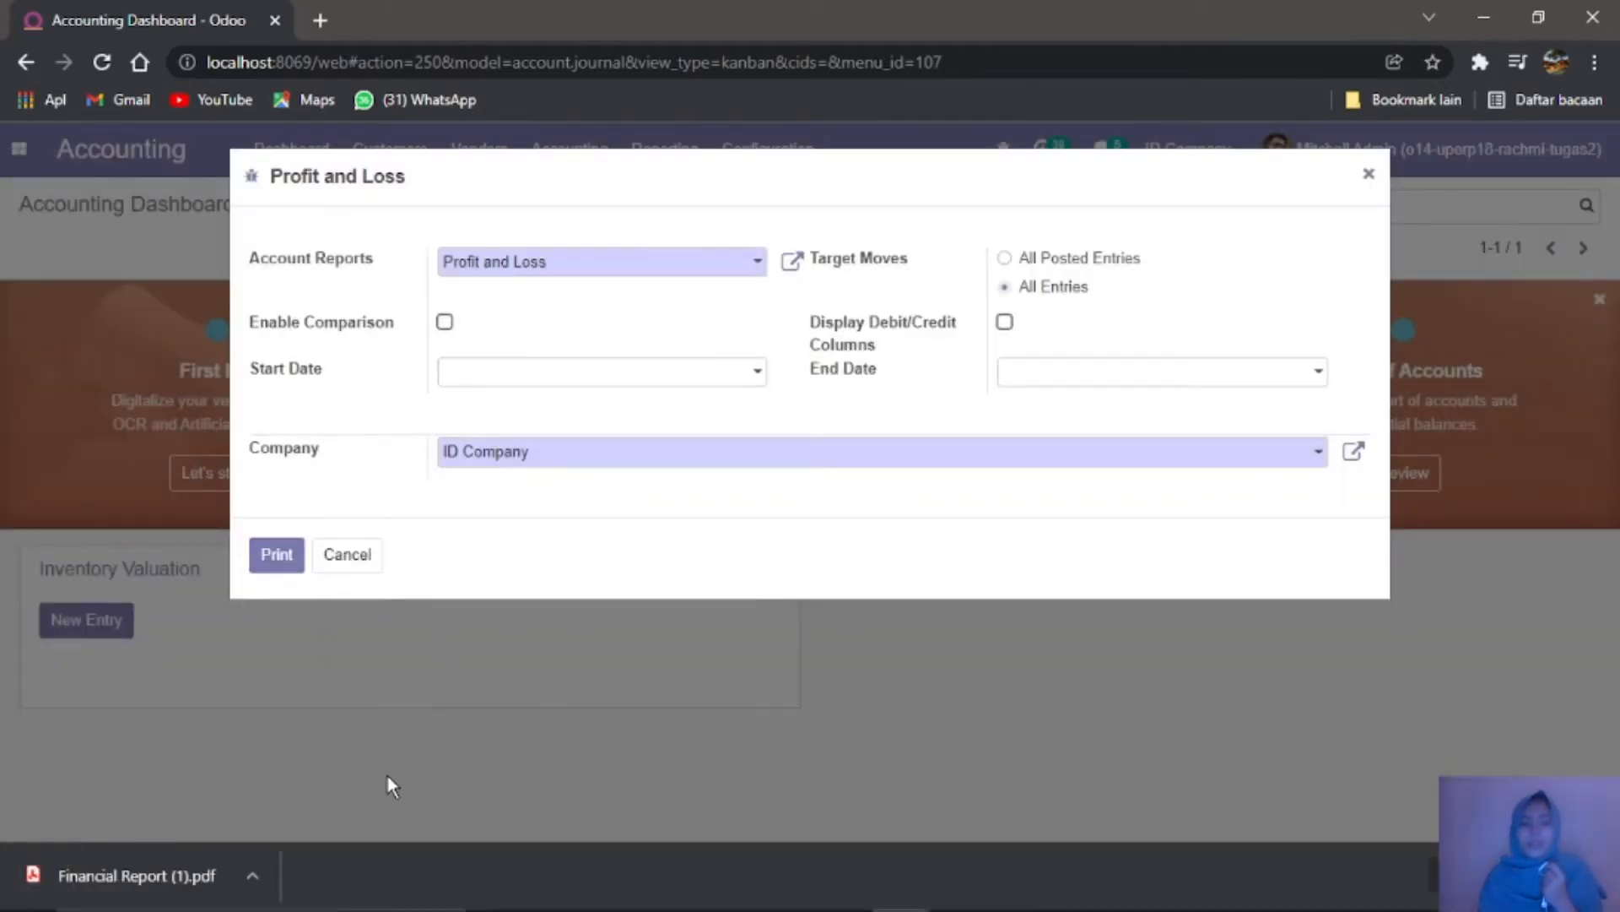
Step: Open the downloaded Financial Report (1).pdf and review its income and expense lines
left_click(82, 875)
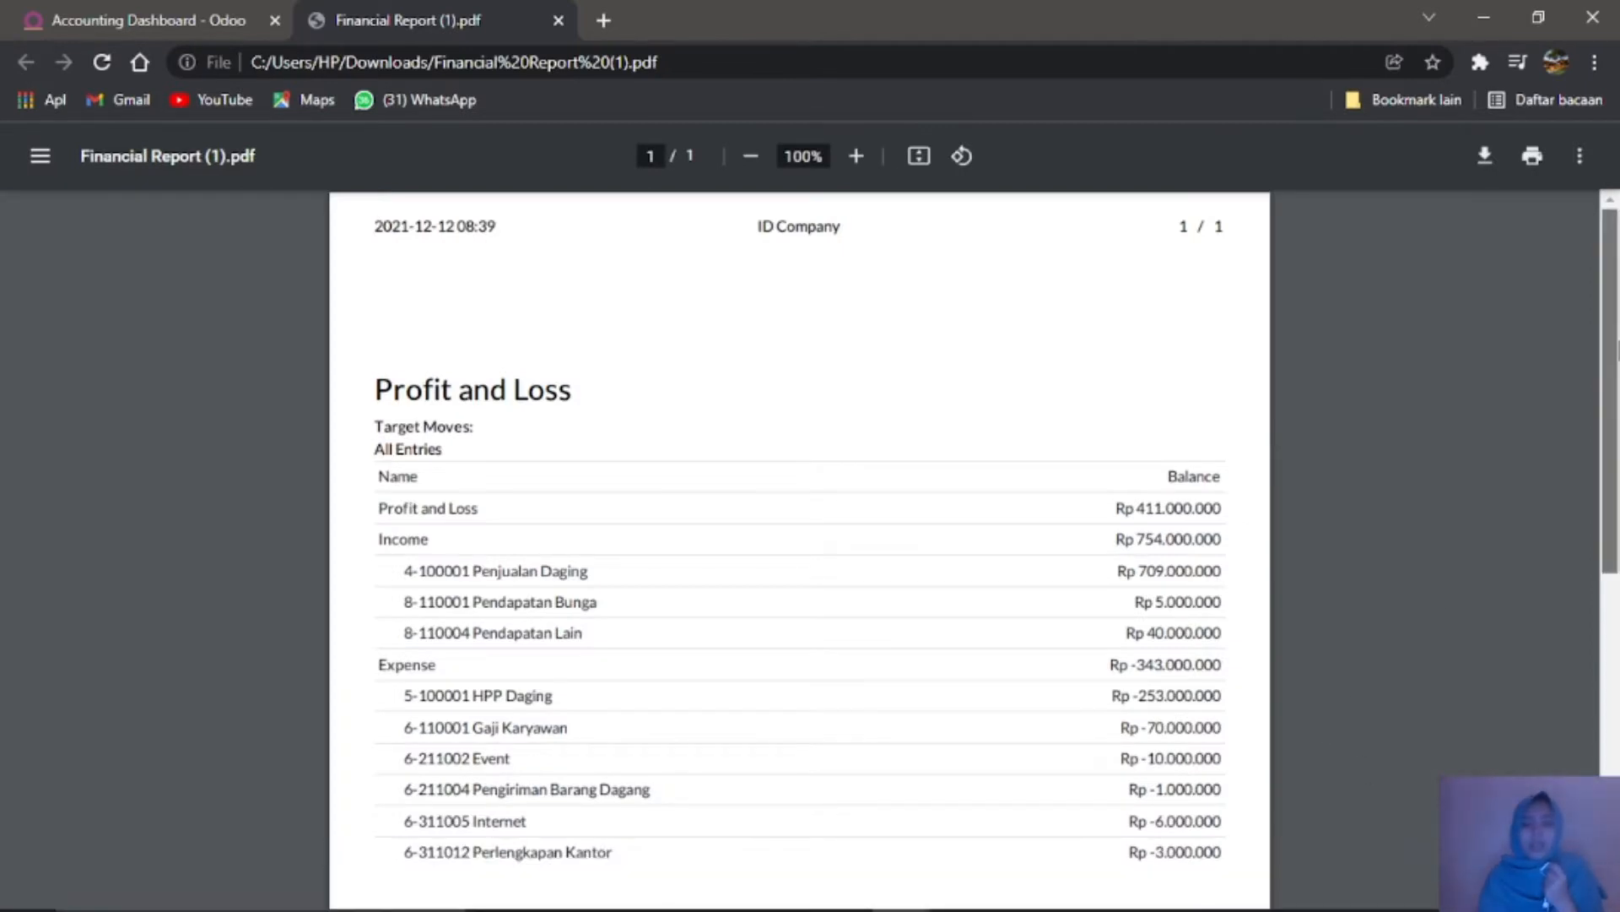
scroll(799, 549, "down", 1)
scroll(1592, 469, "down", 5)
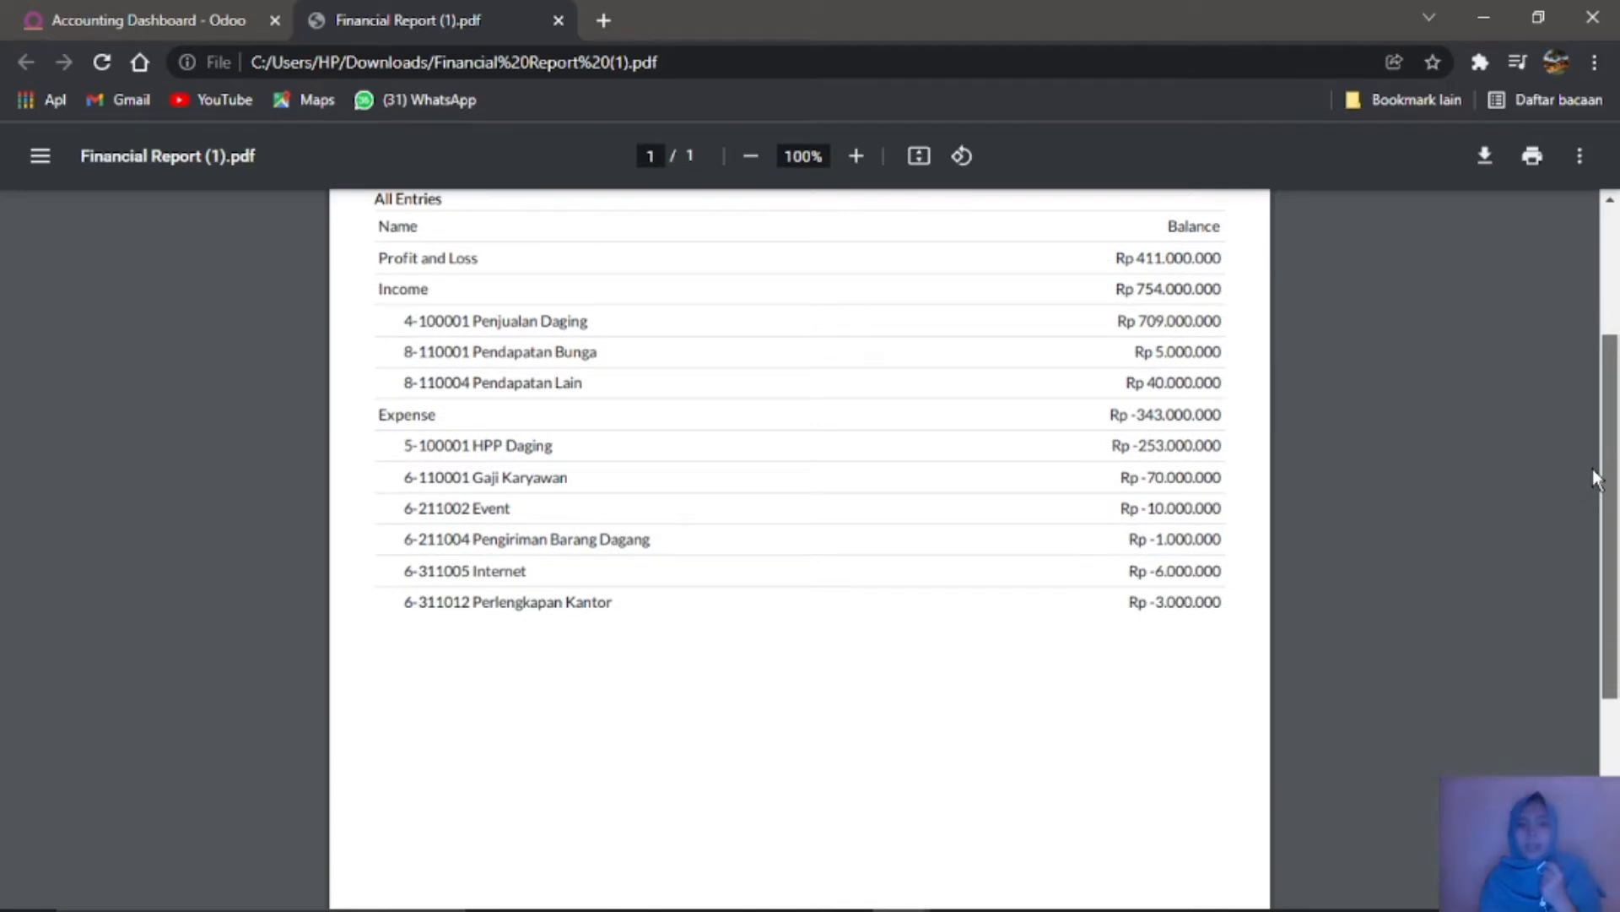
scroll(1591, 456, "up", 1)
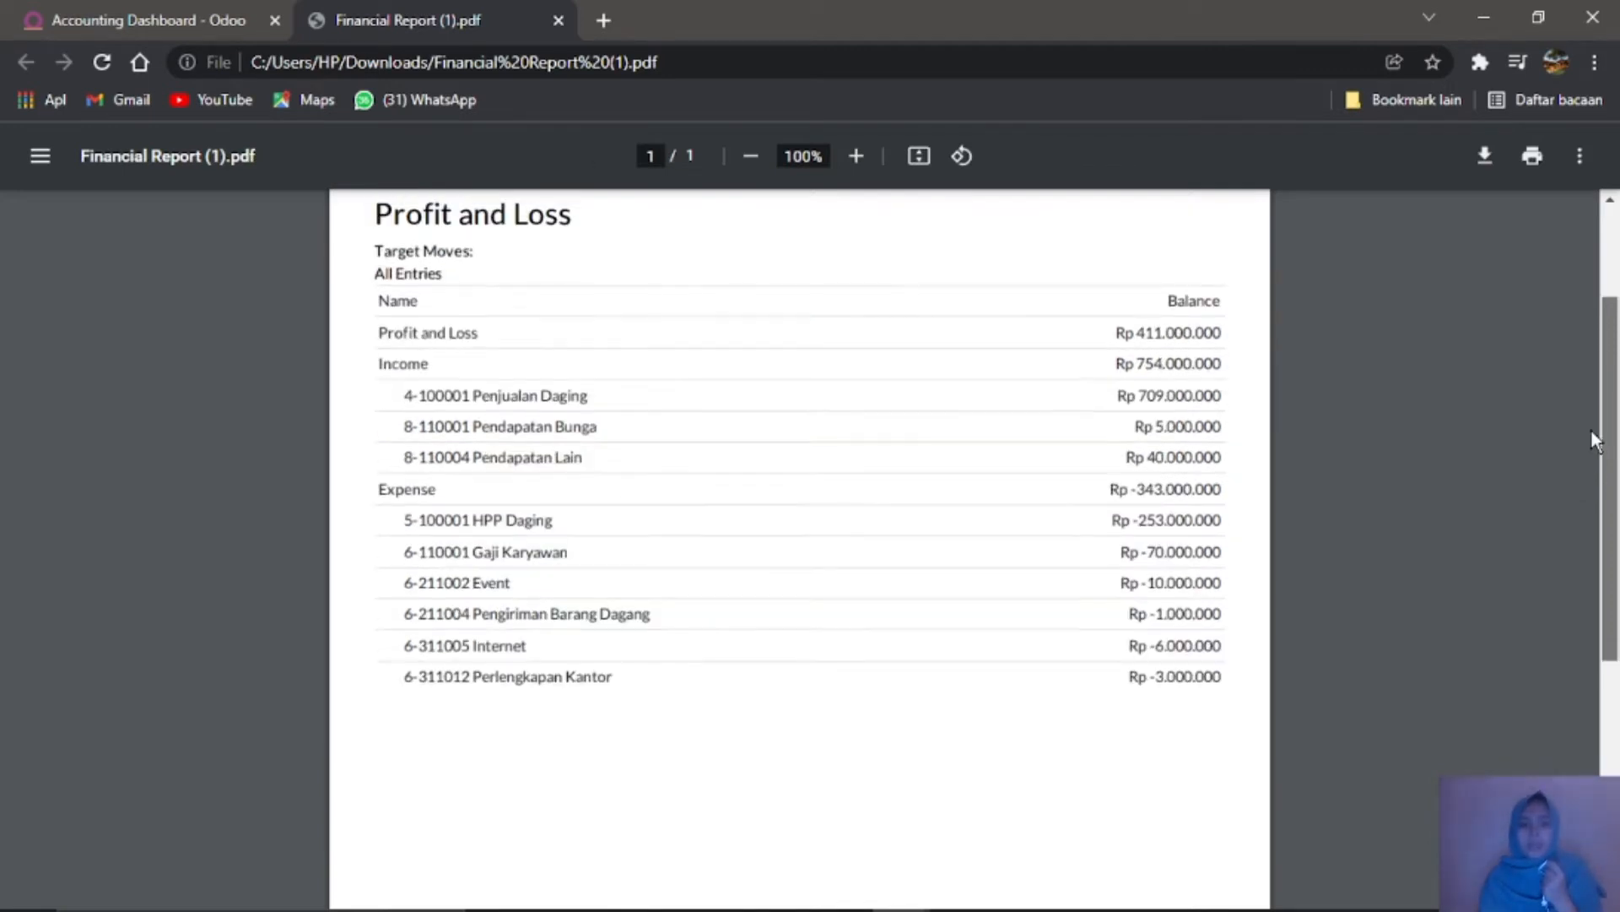
scroll(1591, 414, "up", 2)
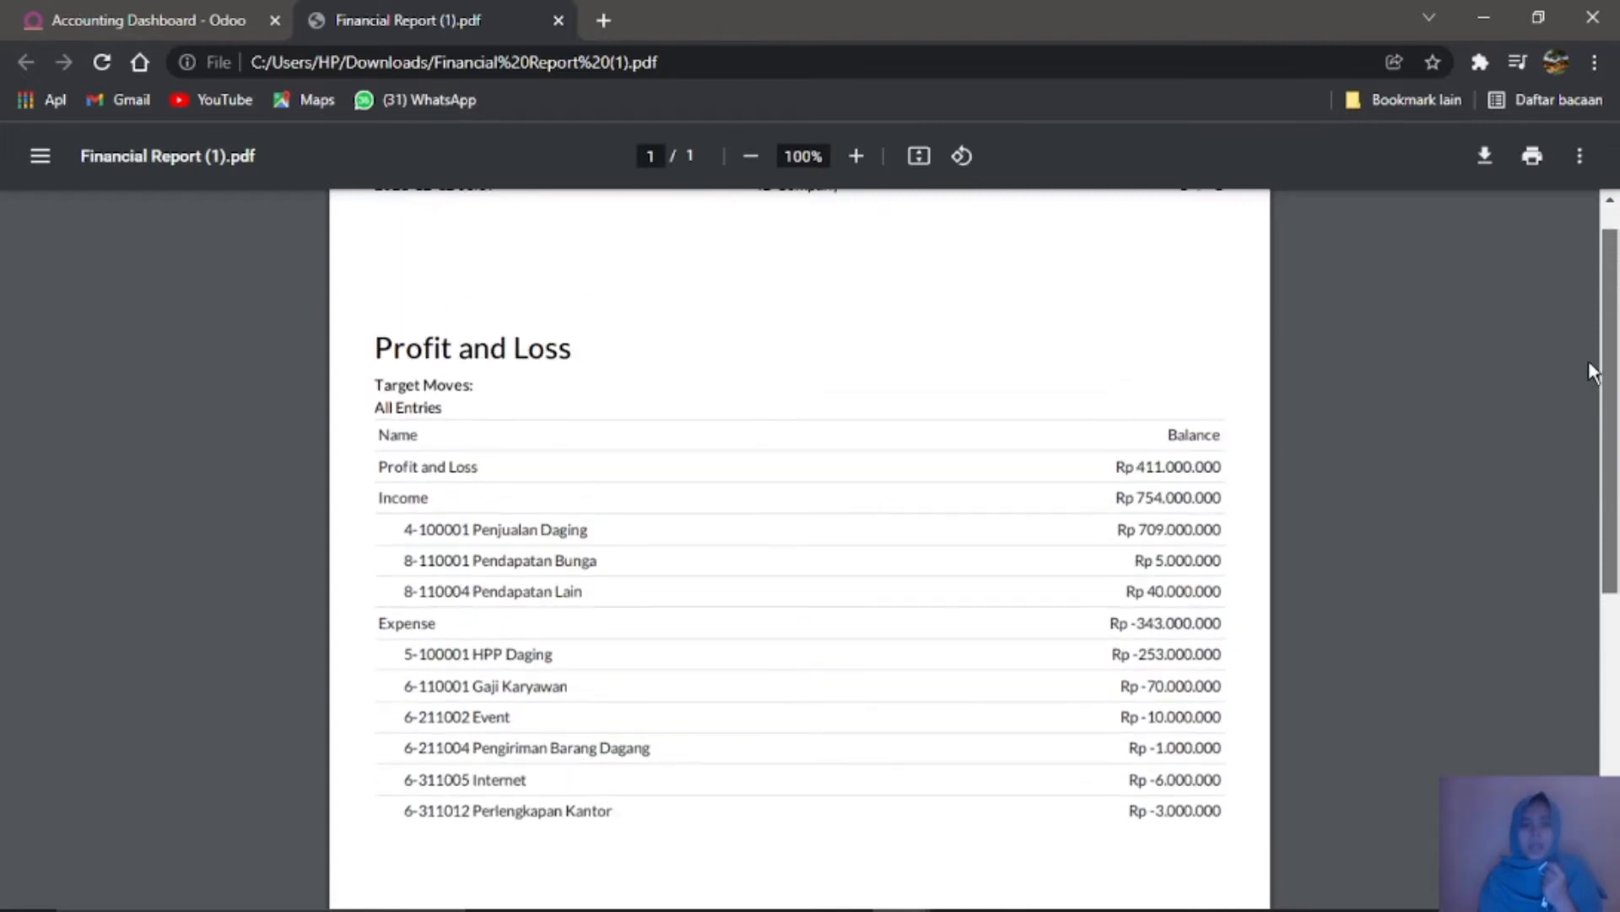
scroll(1578, 388, "down", 1)
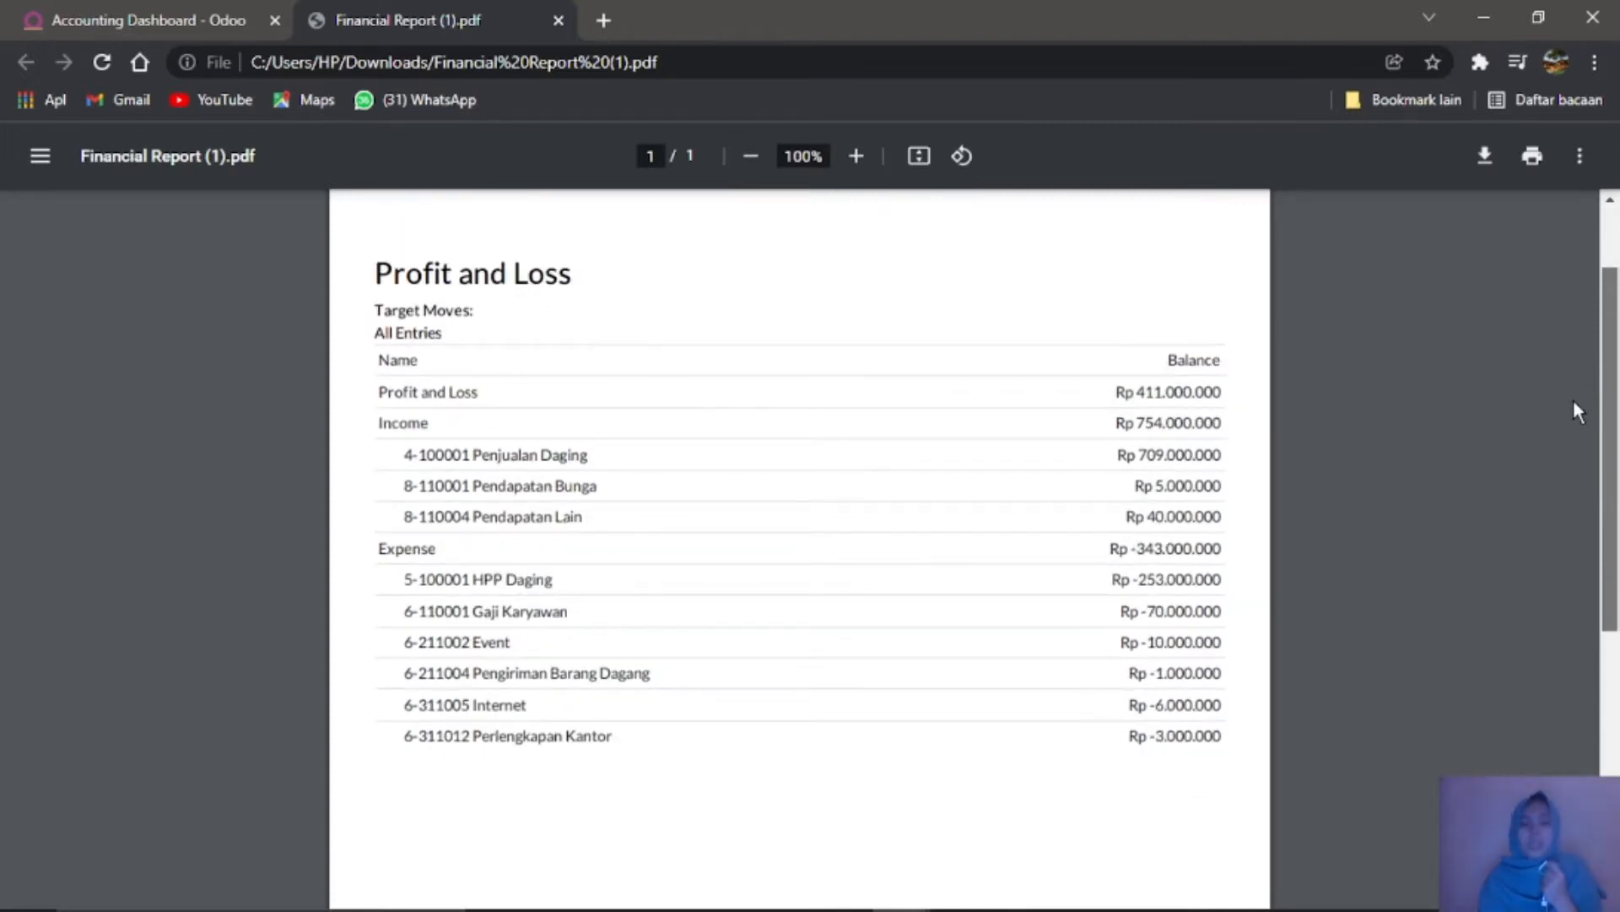
scroll(1575, 380, "up", 1)
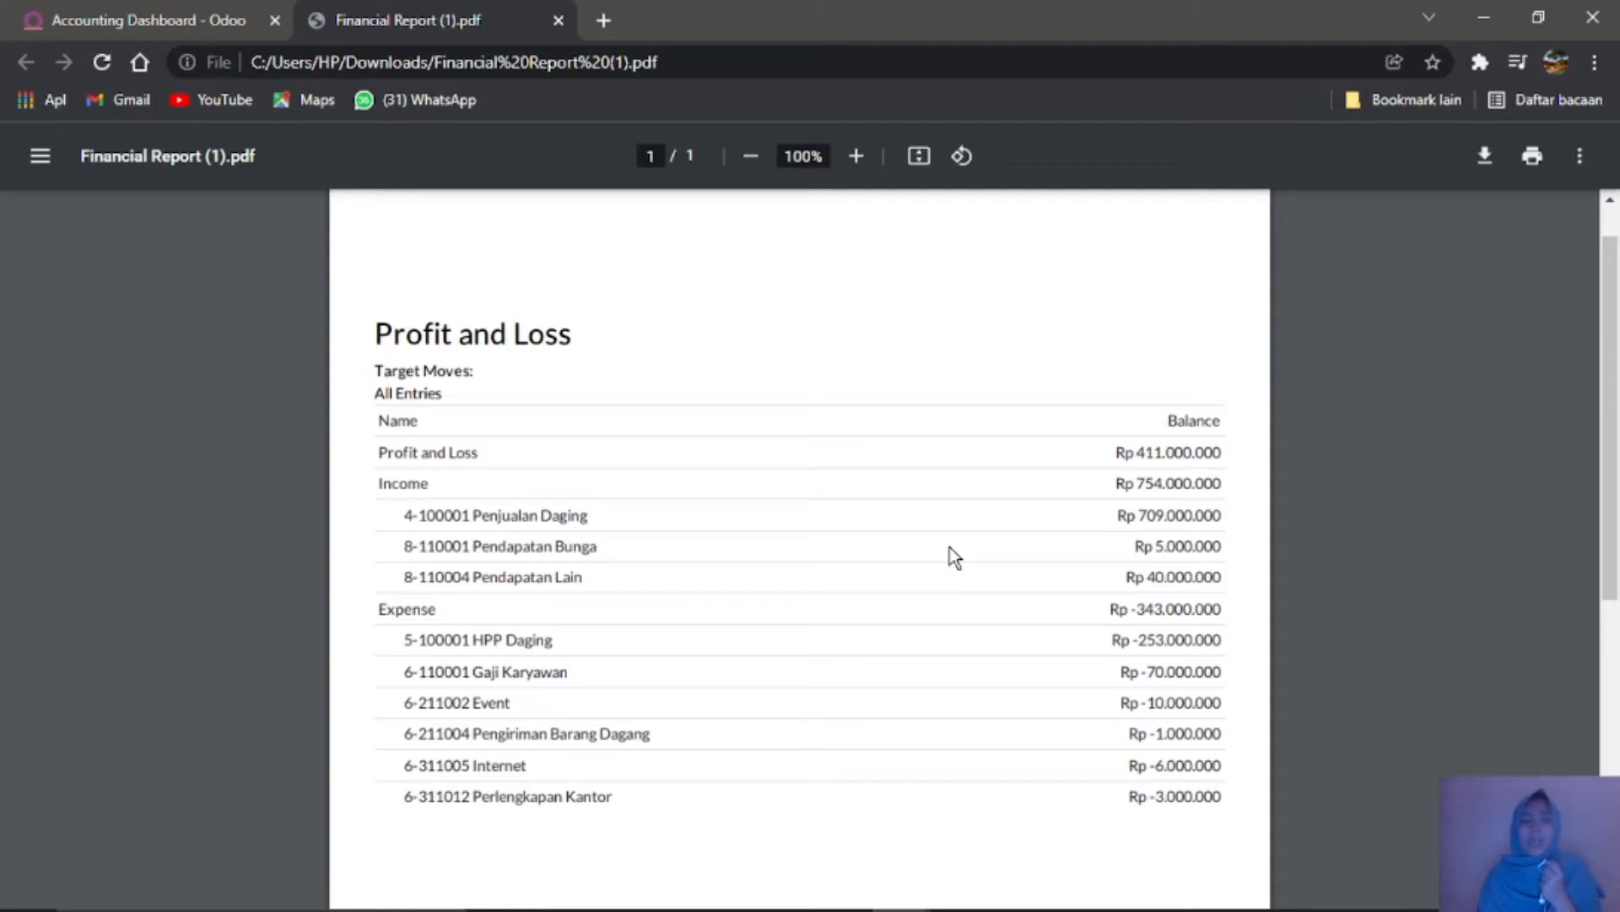
Step: Return to Odoo, dismiss the Profit and Loss print dialog, and open the Account Reports configuration list
left_click(50, 10)
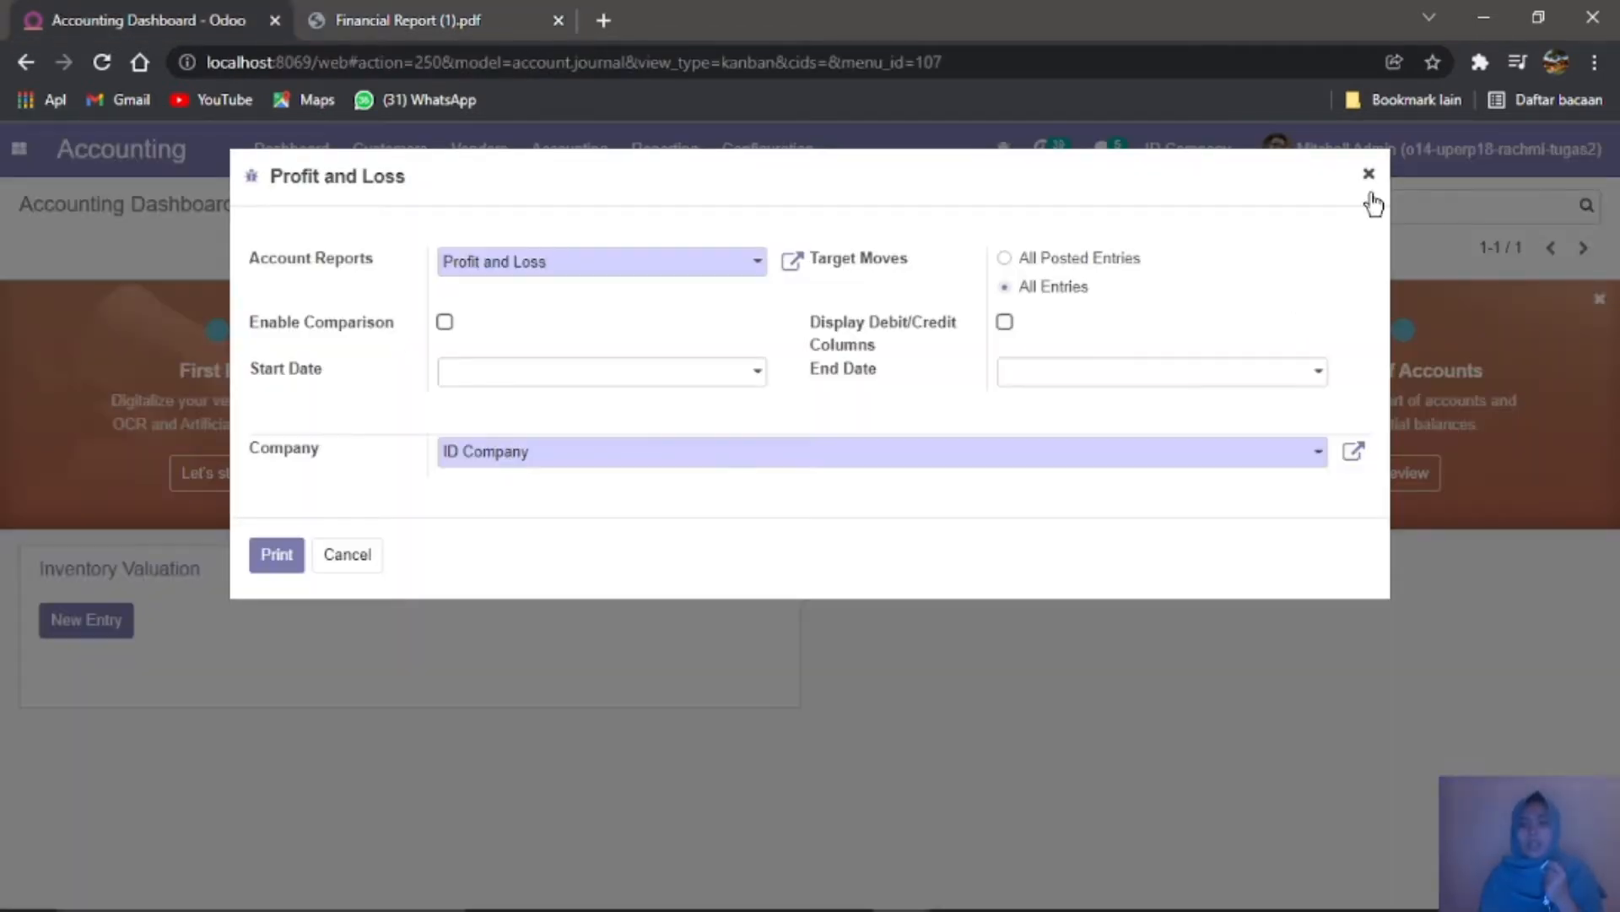
left_click(1369, 176)
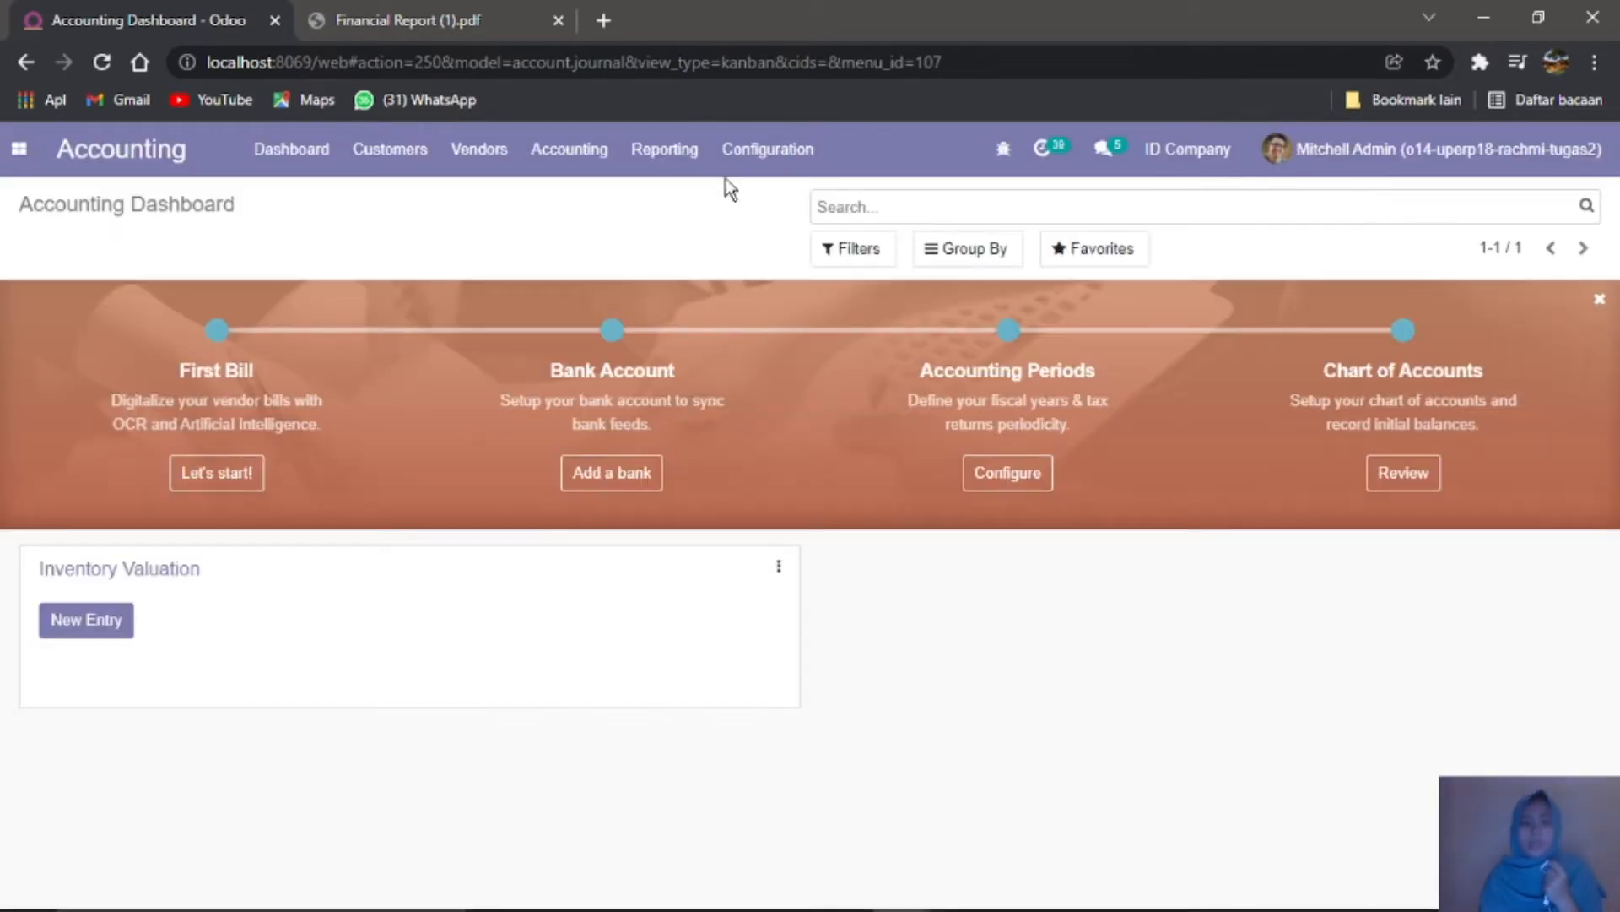
left_click(787, 157)
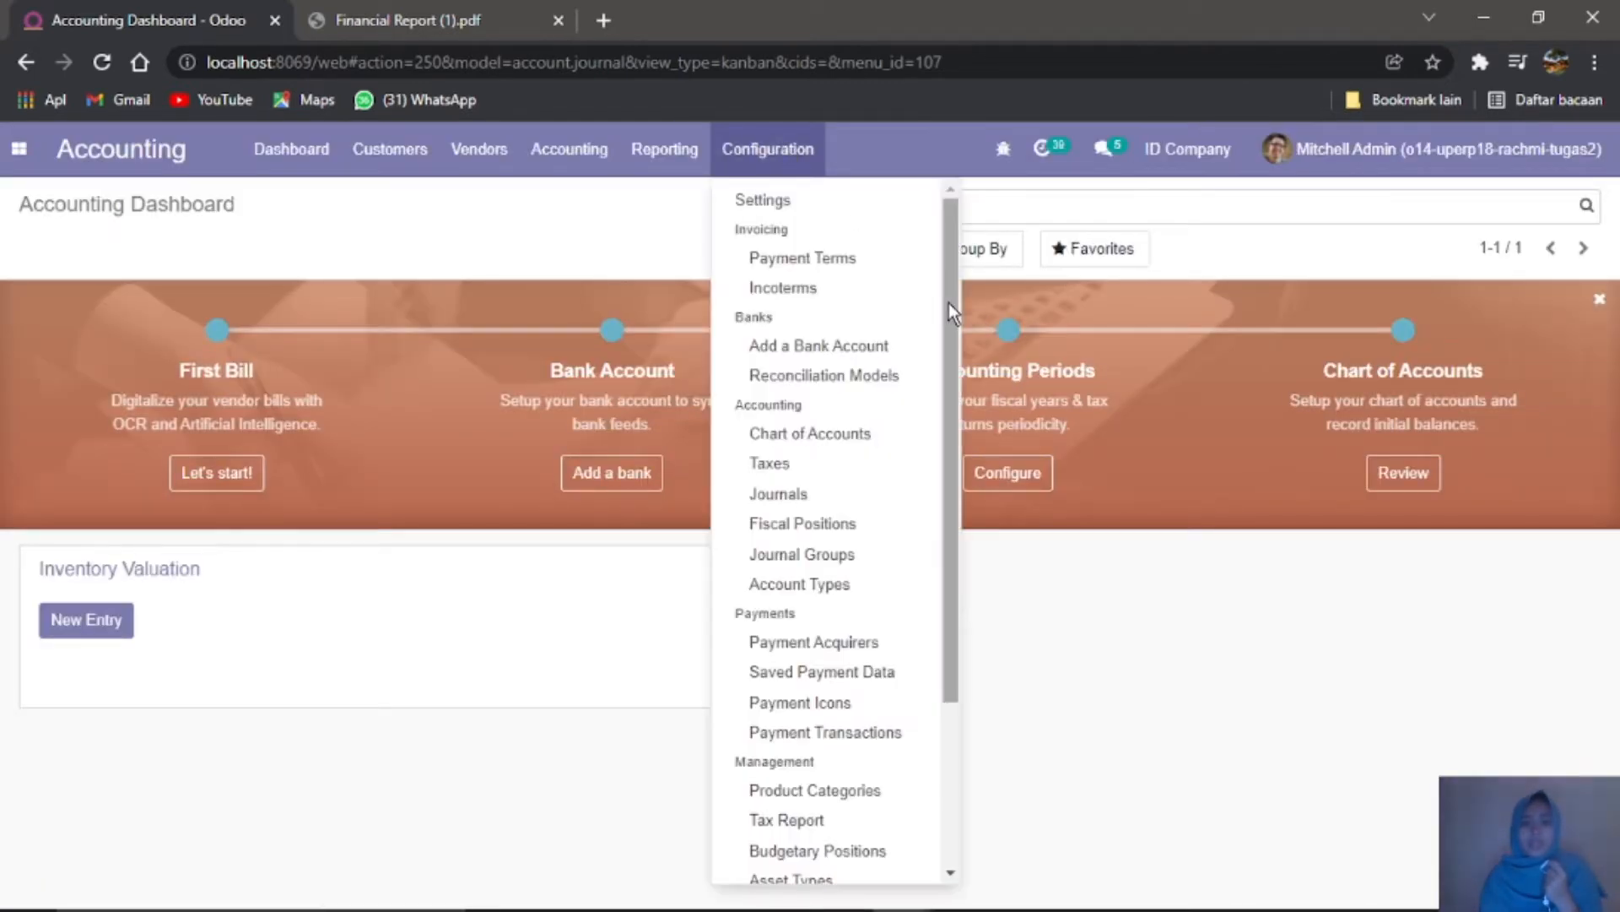
left_click_drag(949, 300, 926, 560)
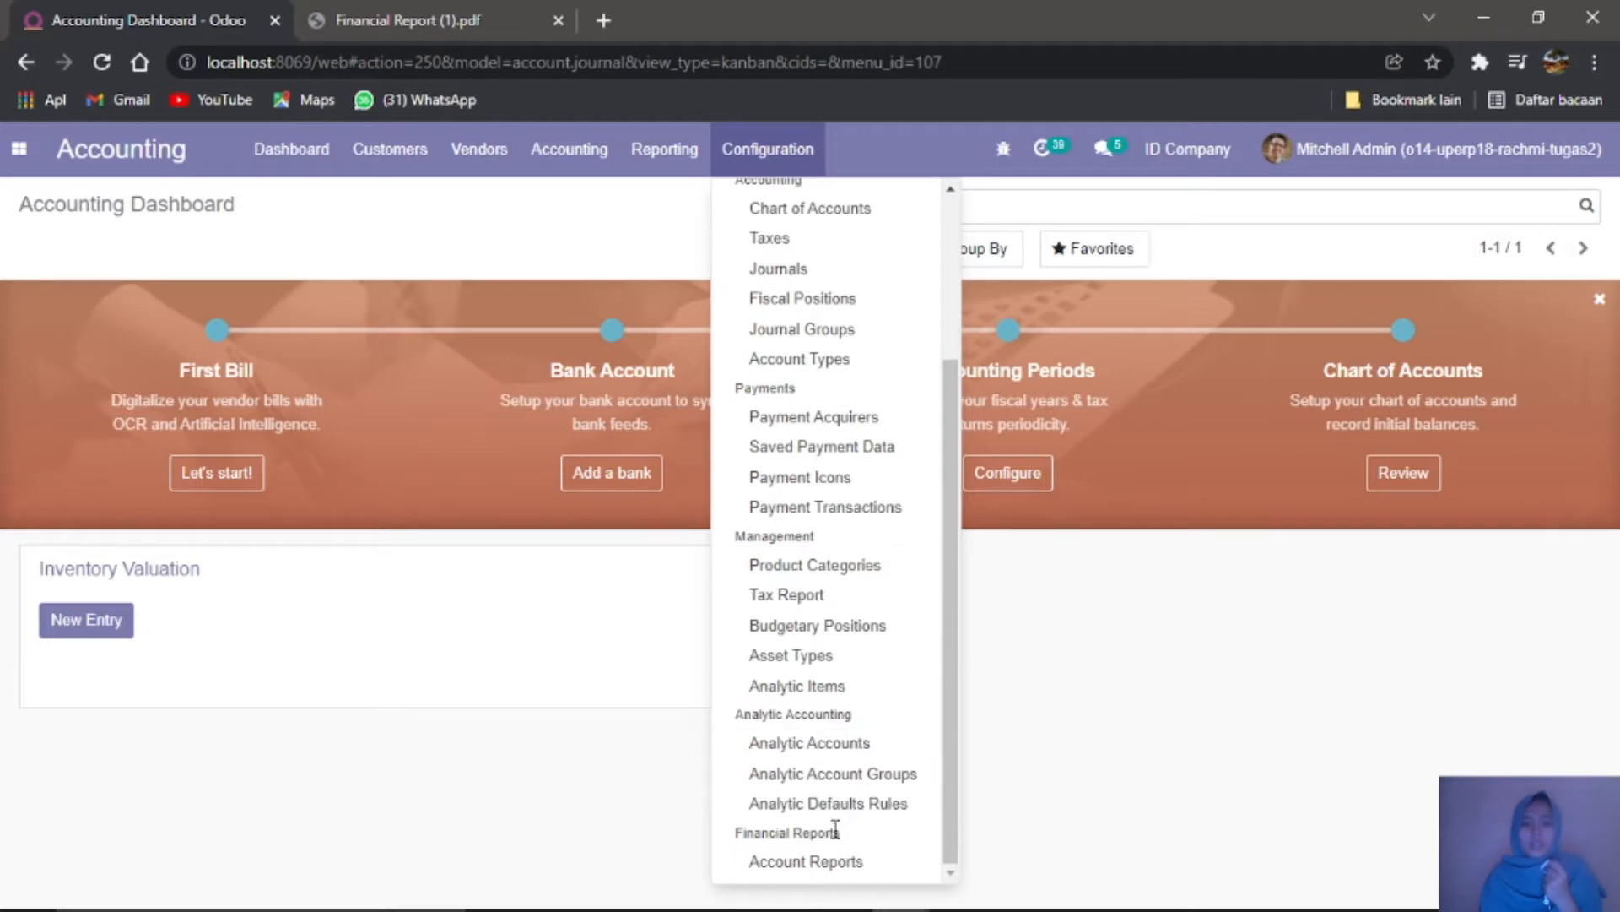
left_click(830, 865)
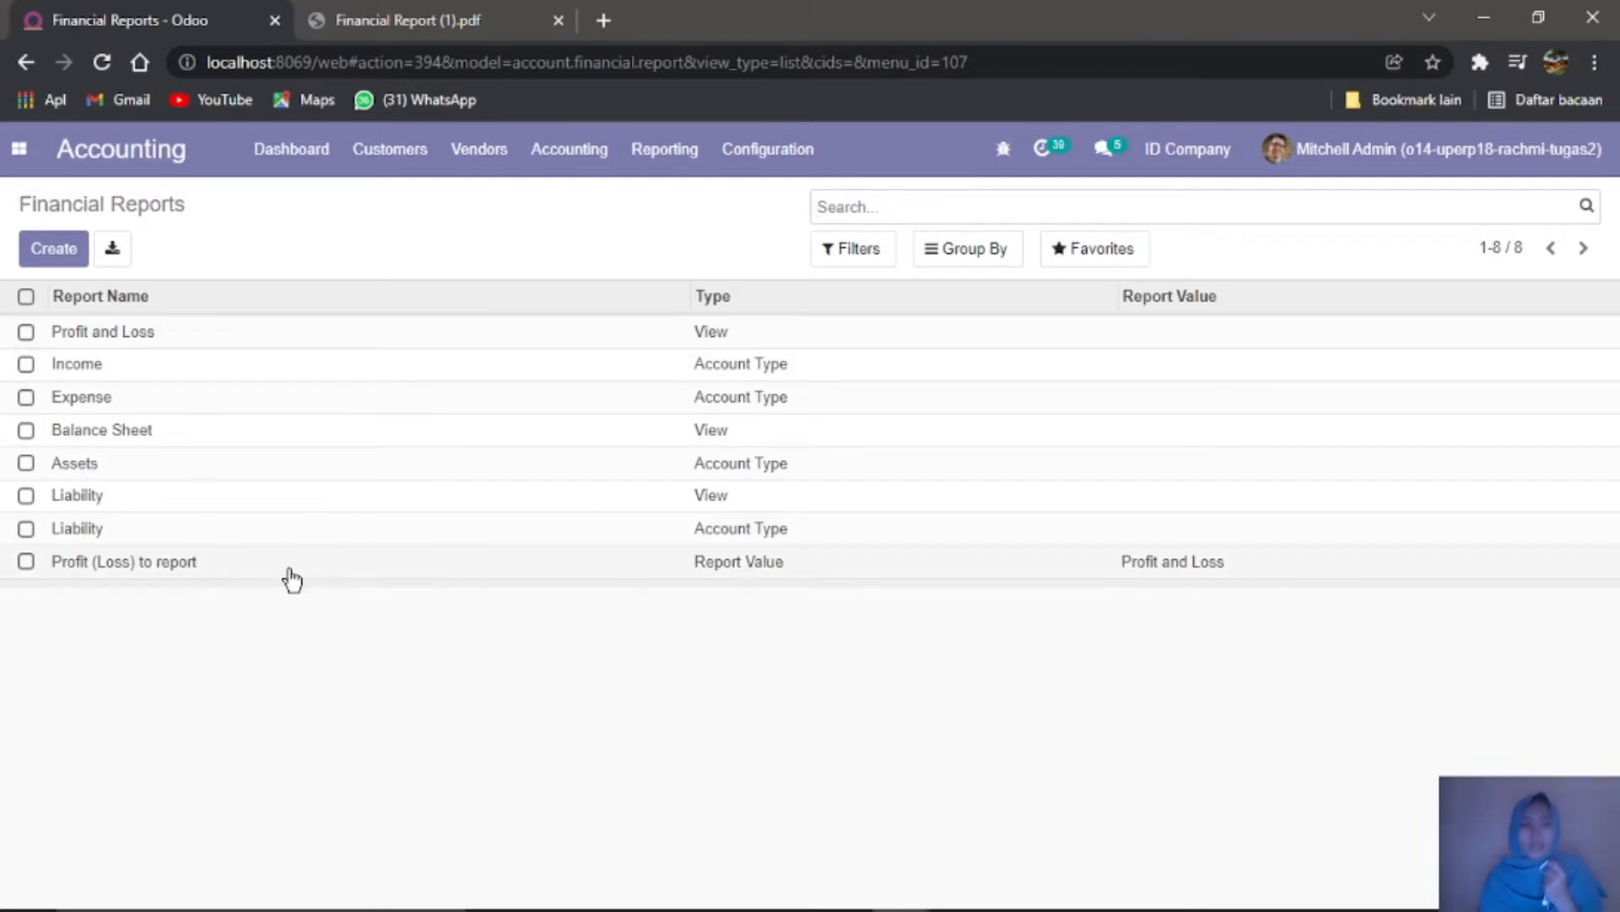
Step: Group the financial reports by Parent Report, expand the Profit and Loss group, and check the contents of the Undefined group
left_click(950, 265)
left_click(956, 289)
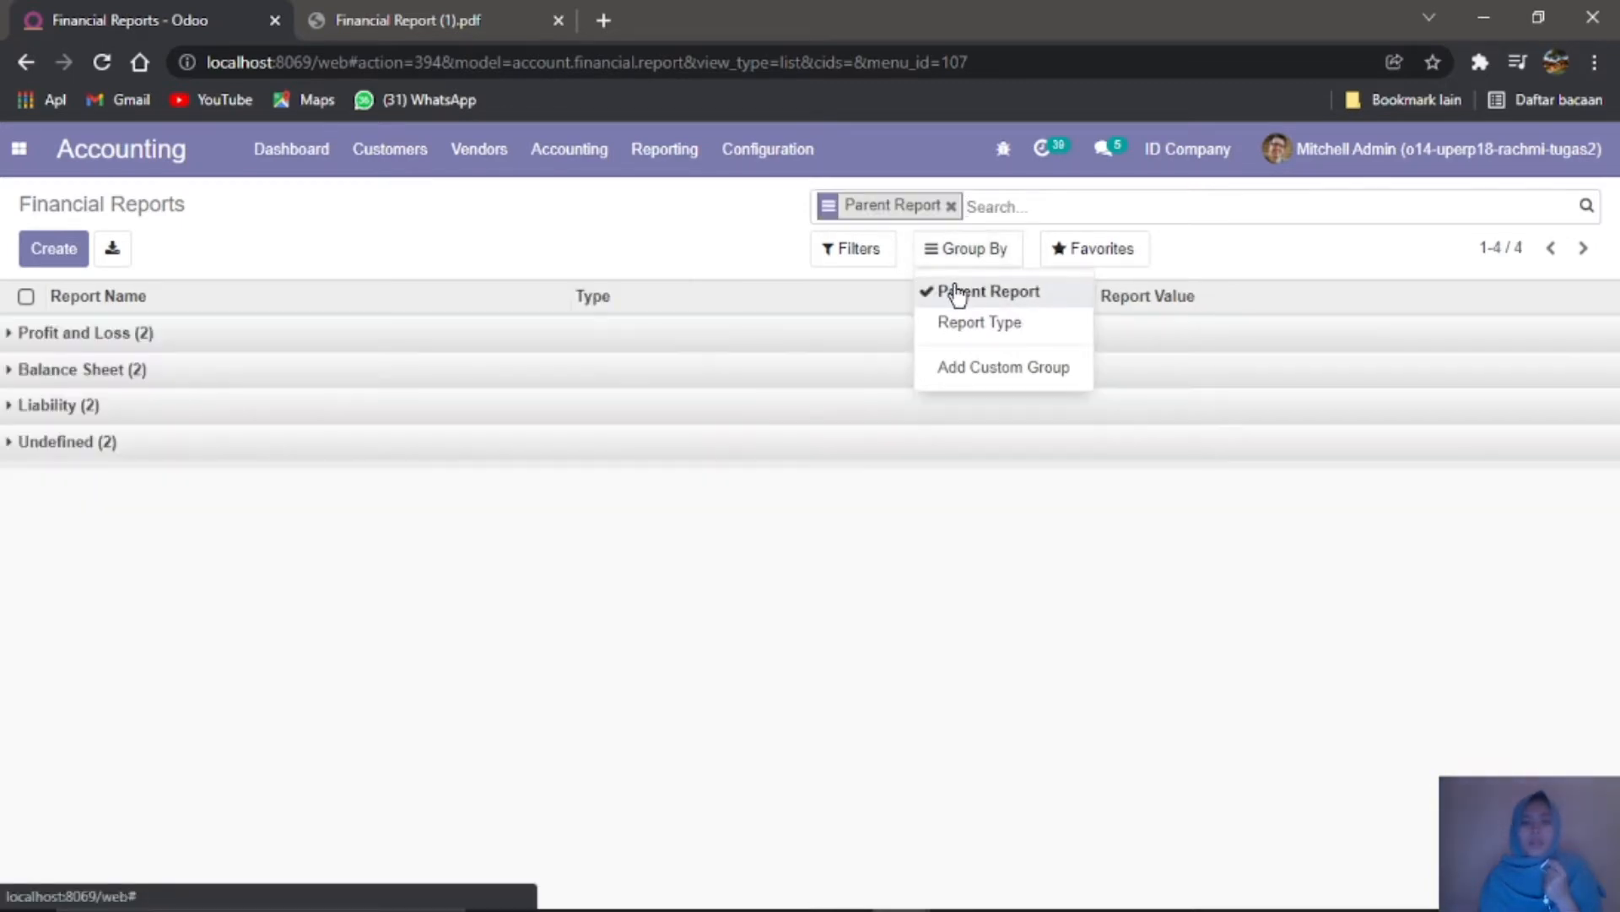
left_click(884, 567)
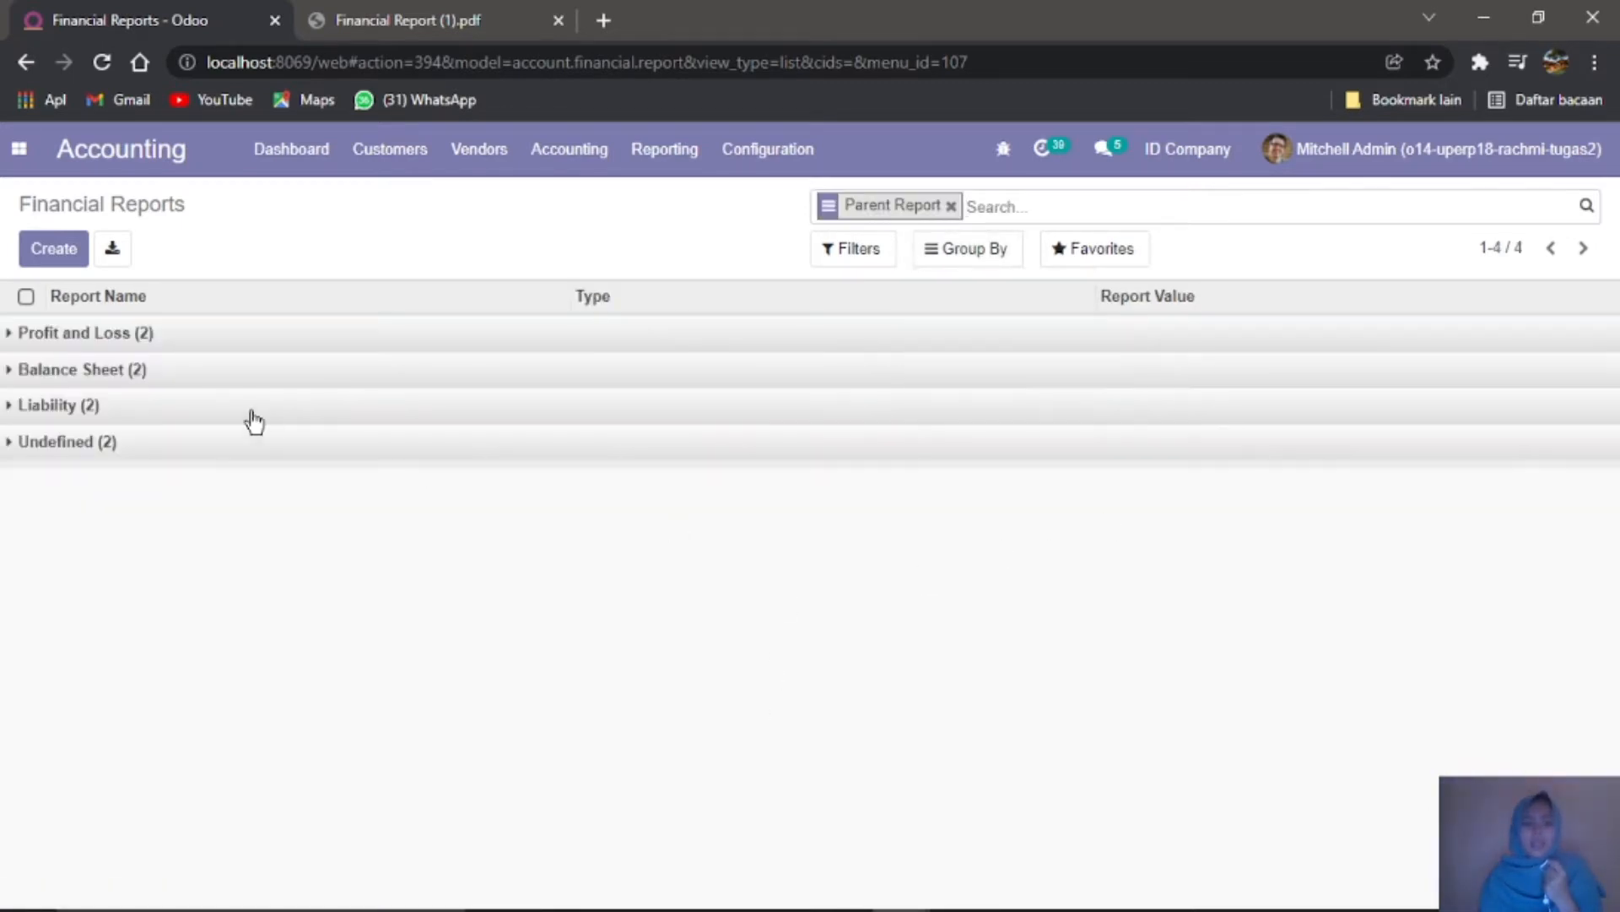
left_click(121, 337)
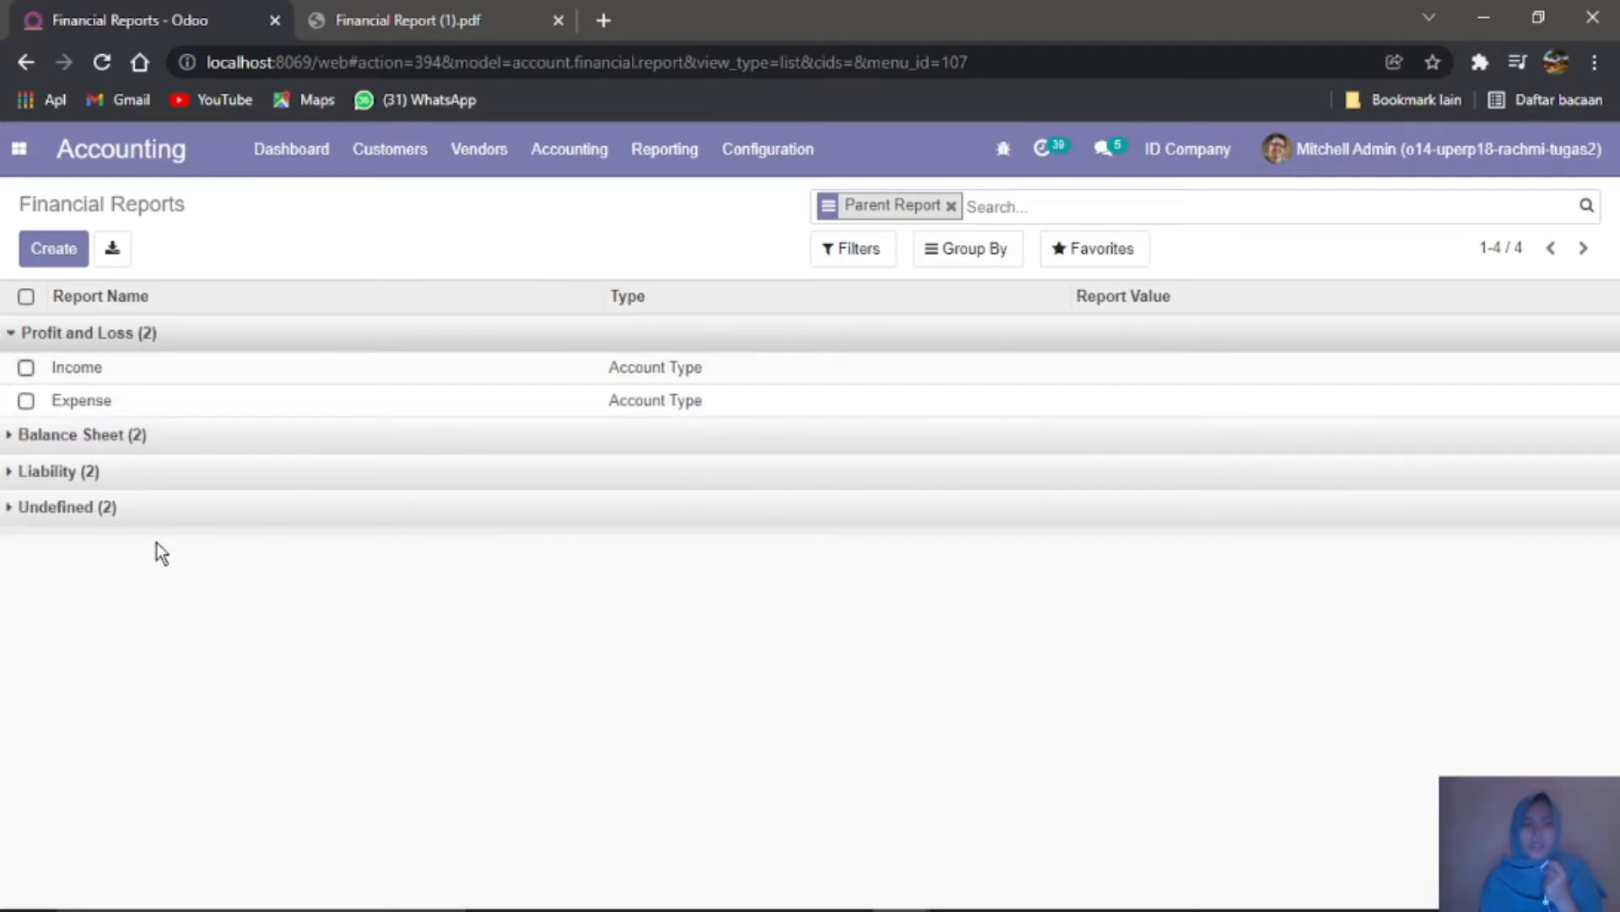
left_click(165, 517)
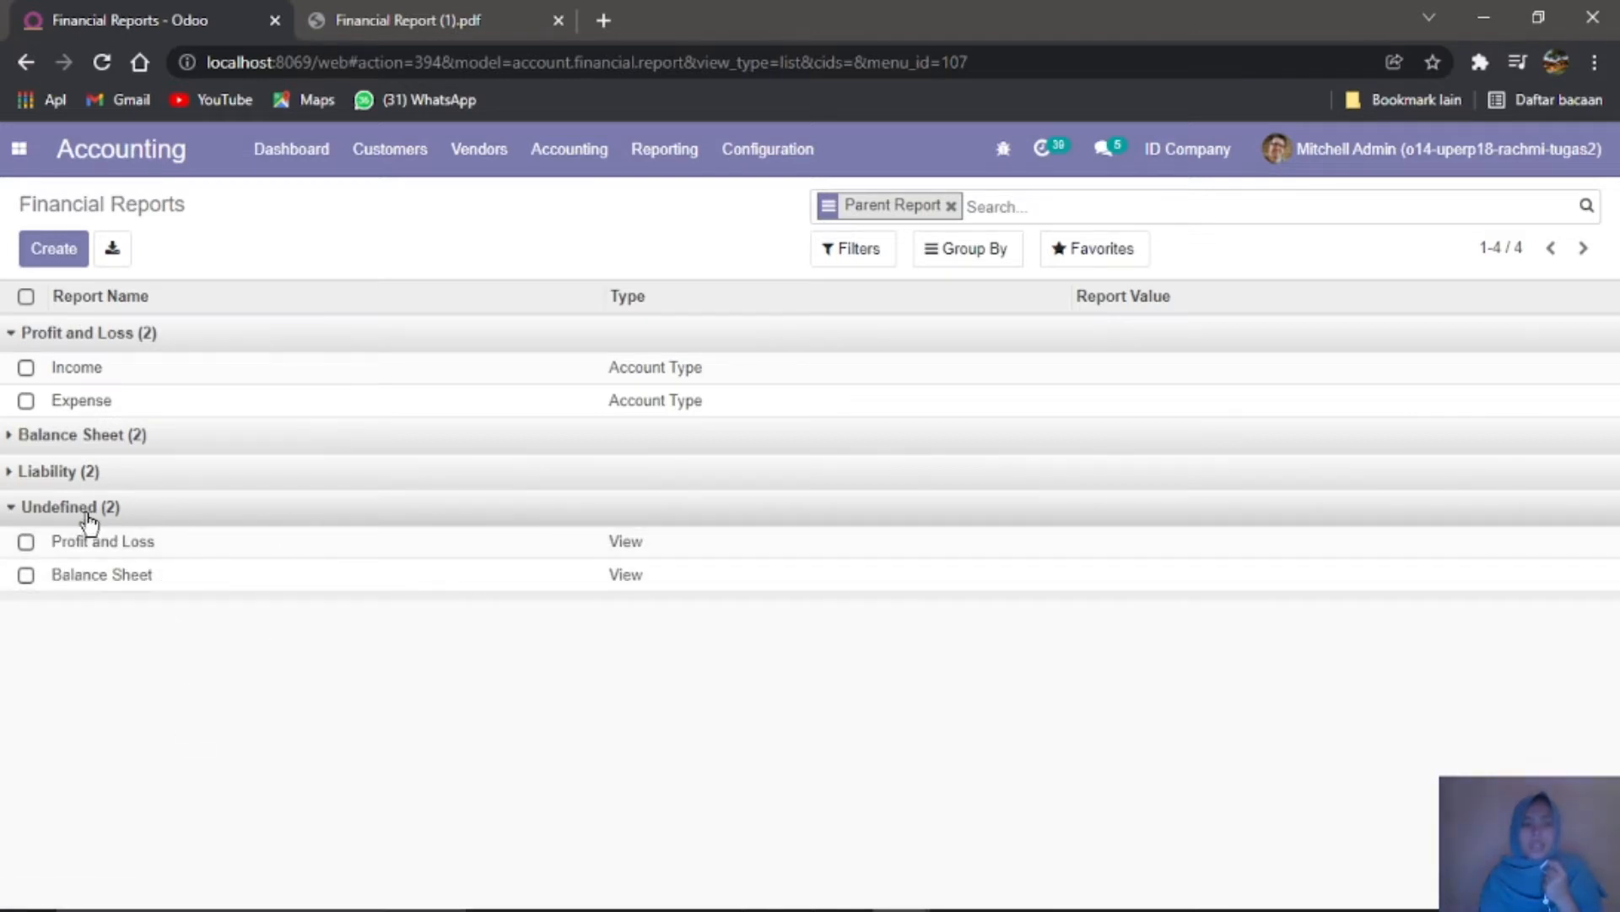
left_click(145, 510)
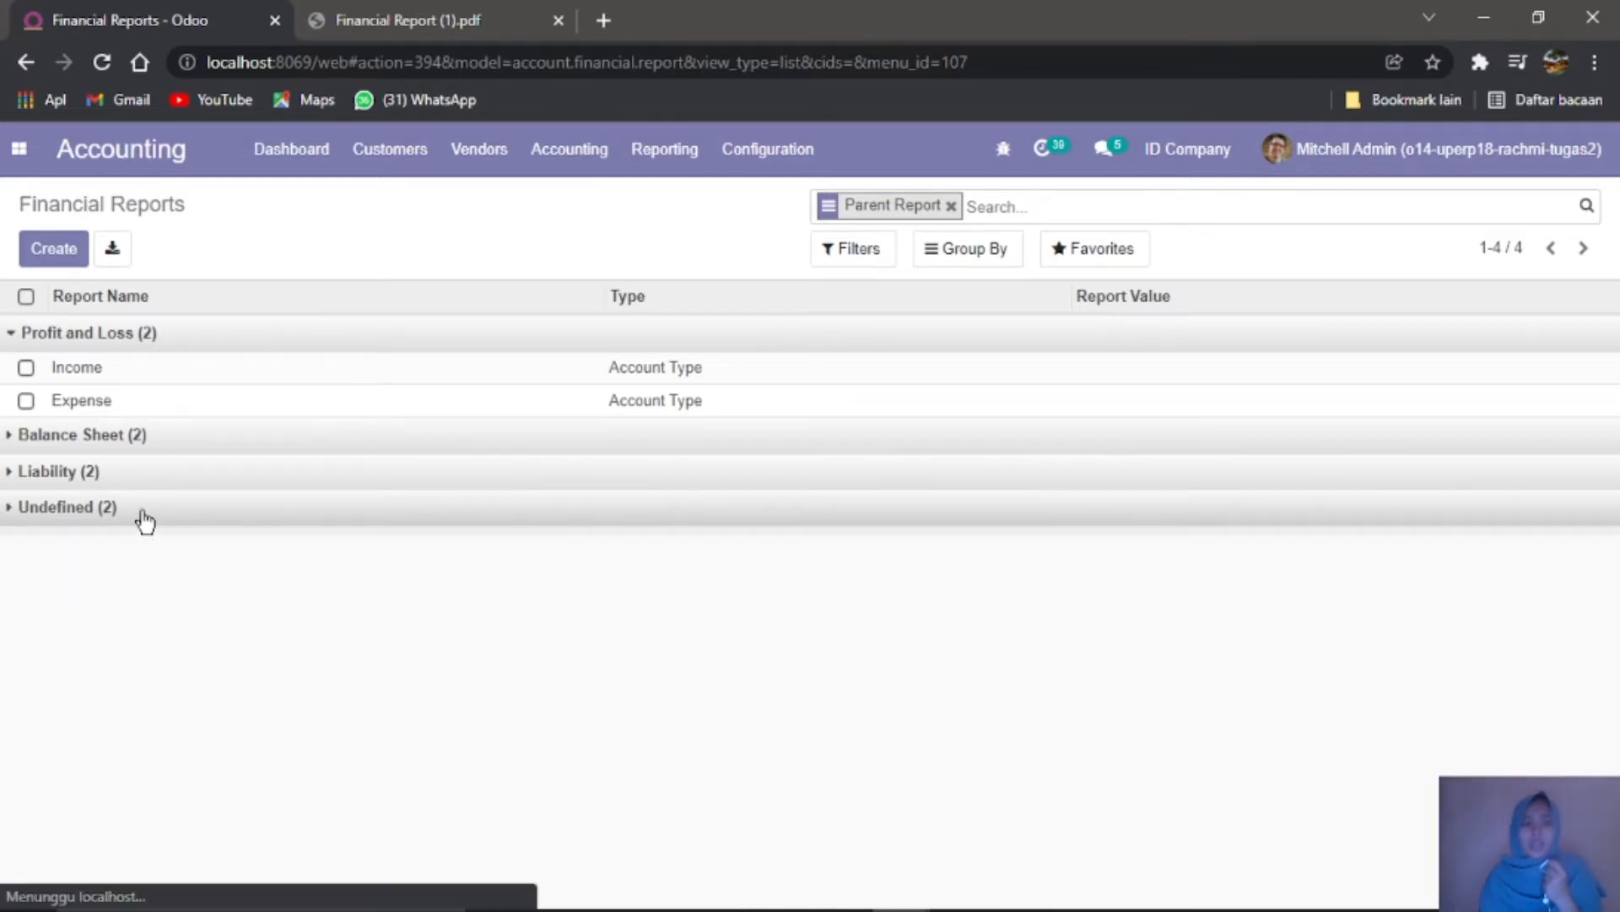
Step: Open the Income report under Profit and Loss for editing and rename it PENDAPATAN
left_click(262, 382)
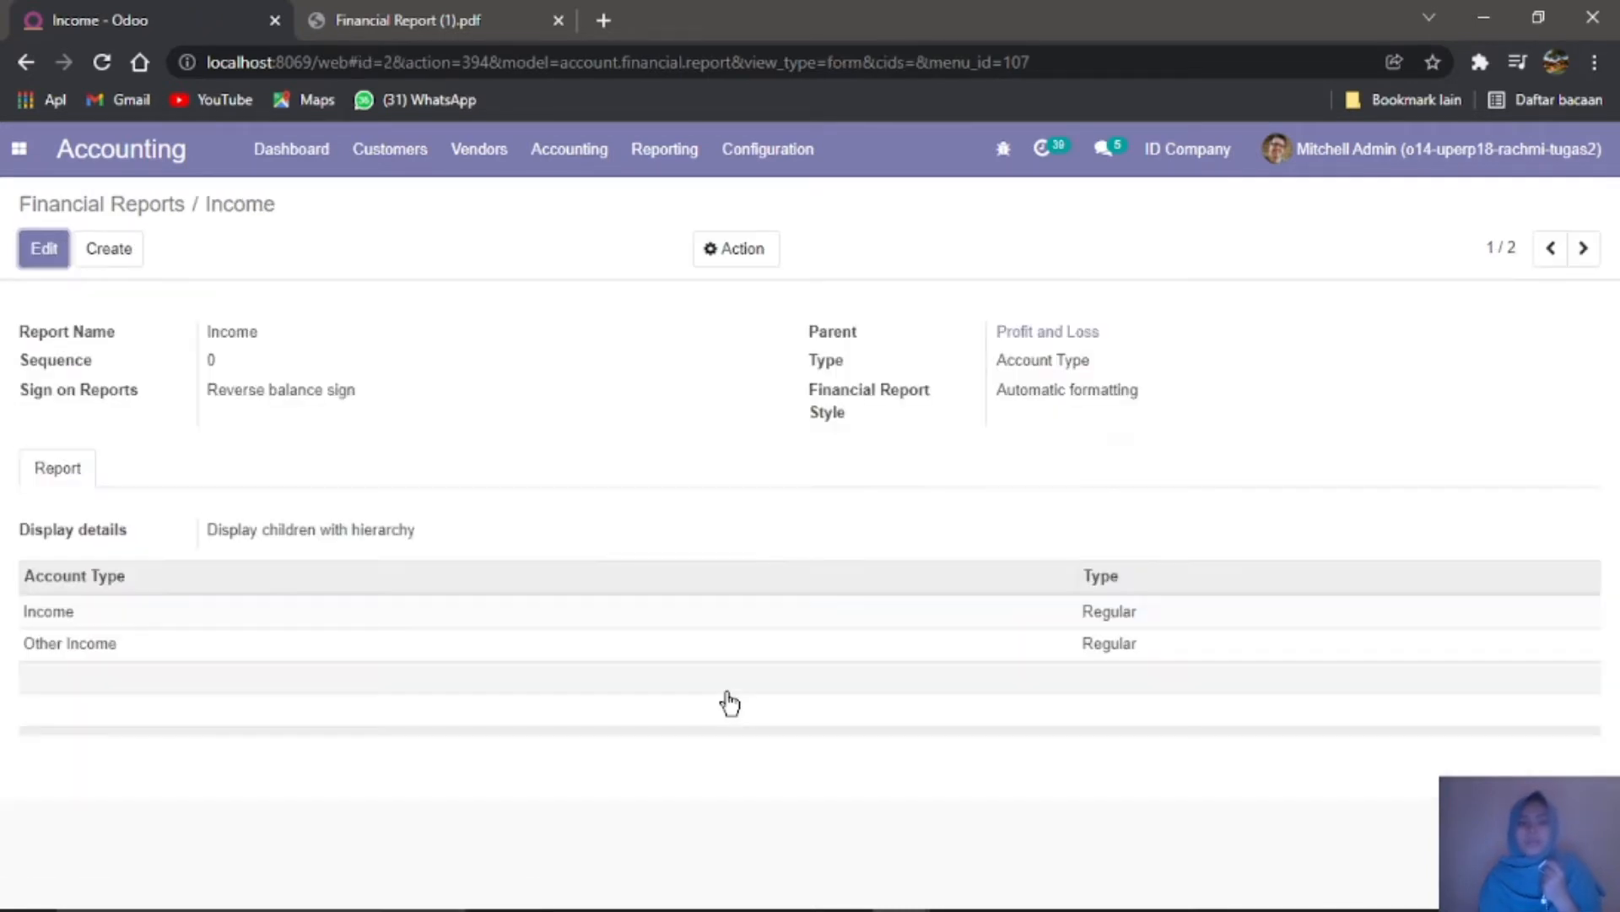
left_click(48, 245)
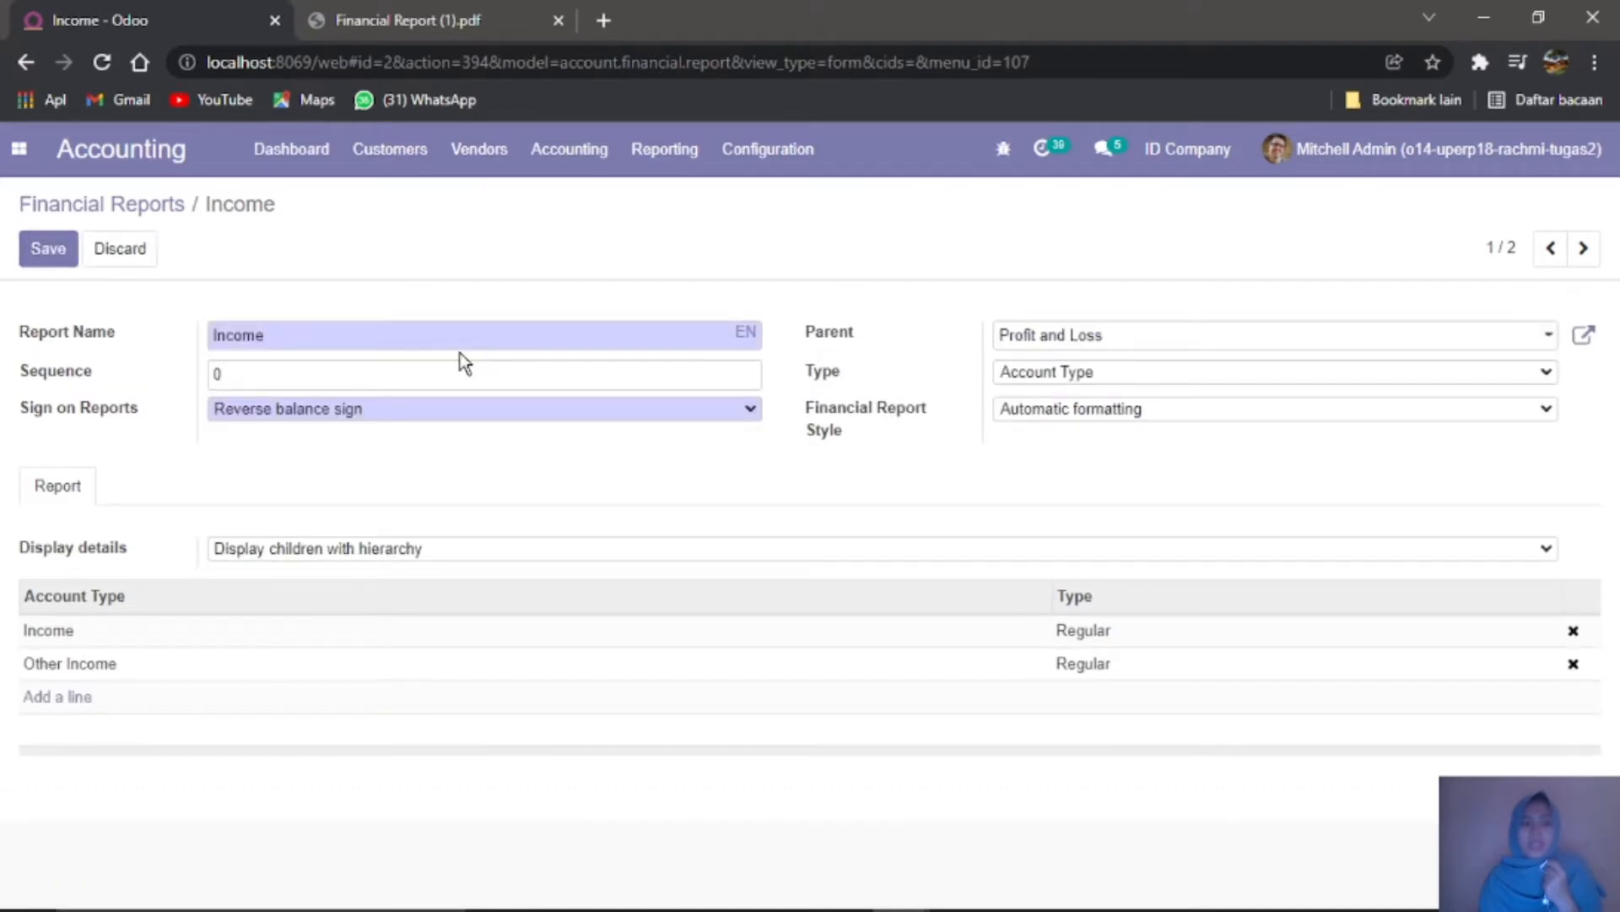
left_click_drag(456, 338, 117, 378)
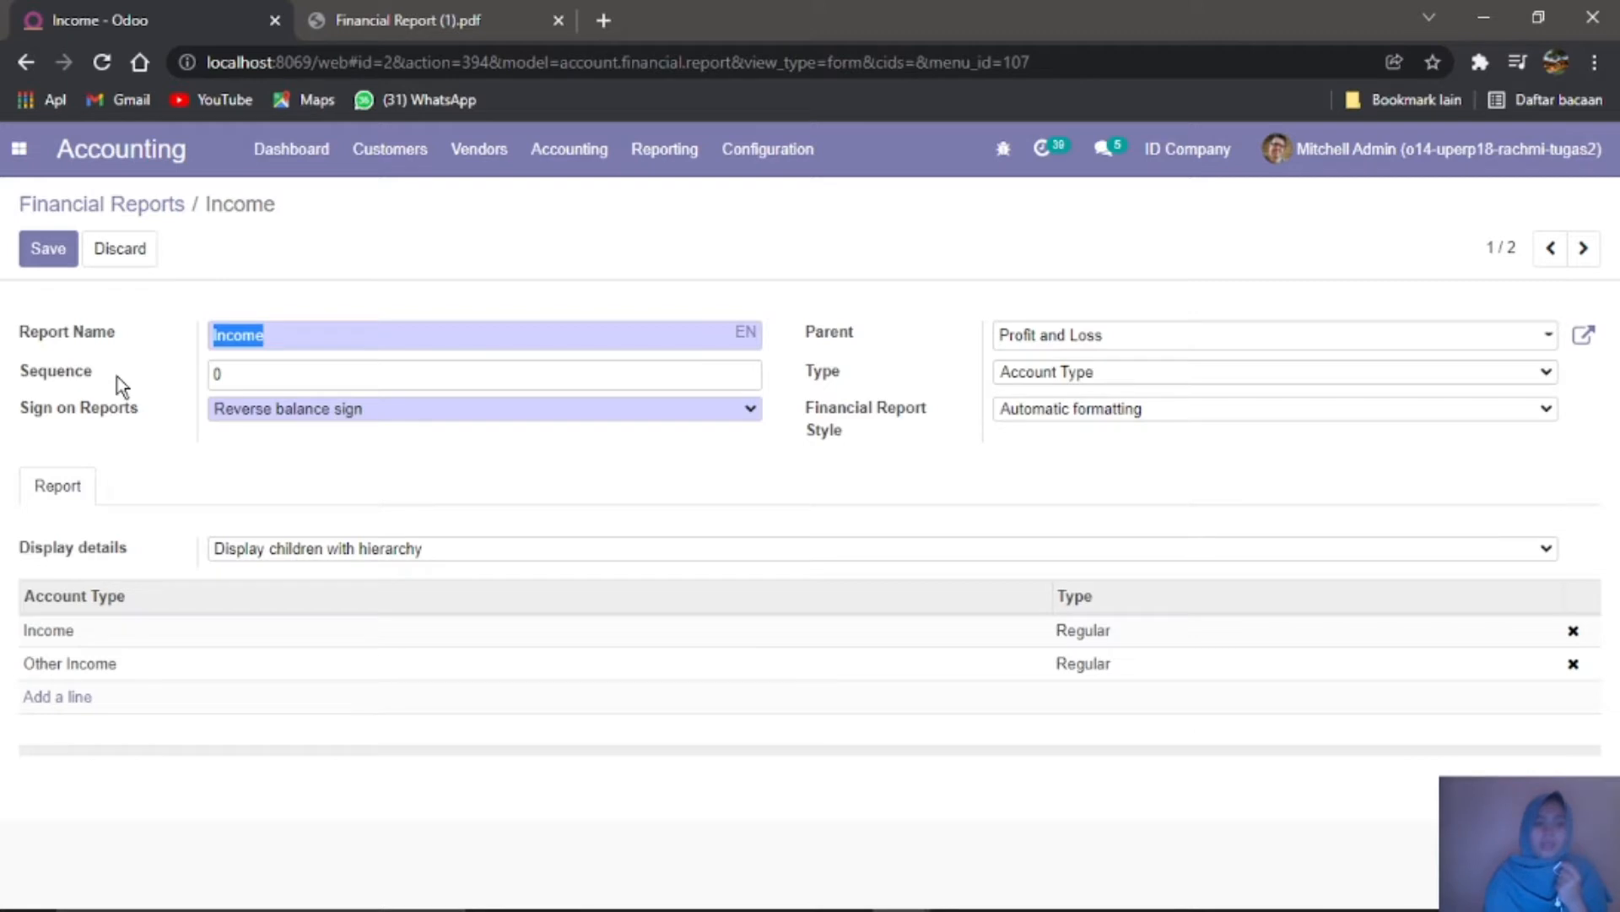
type("PENDAP")
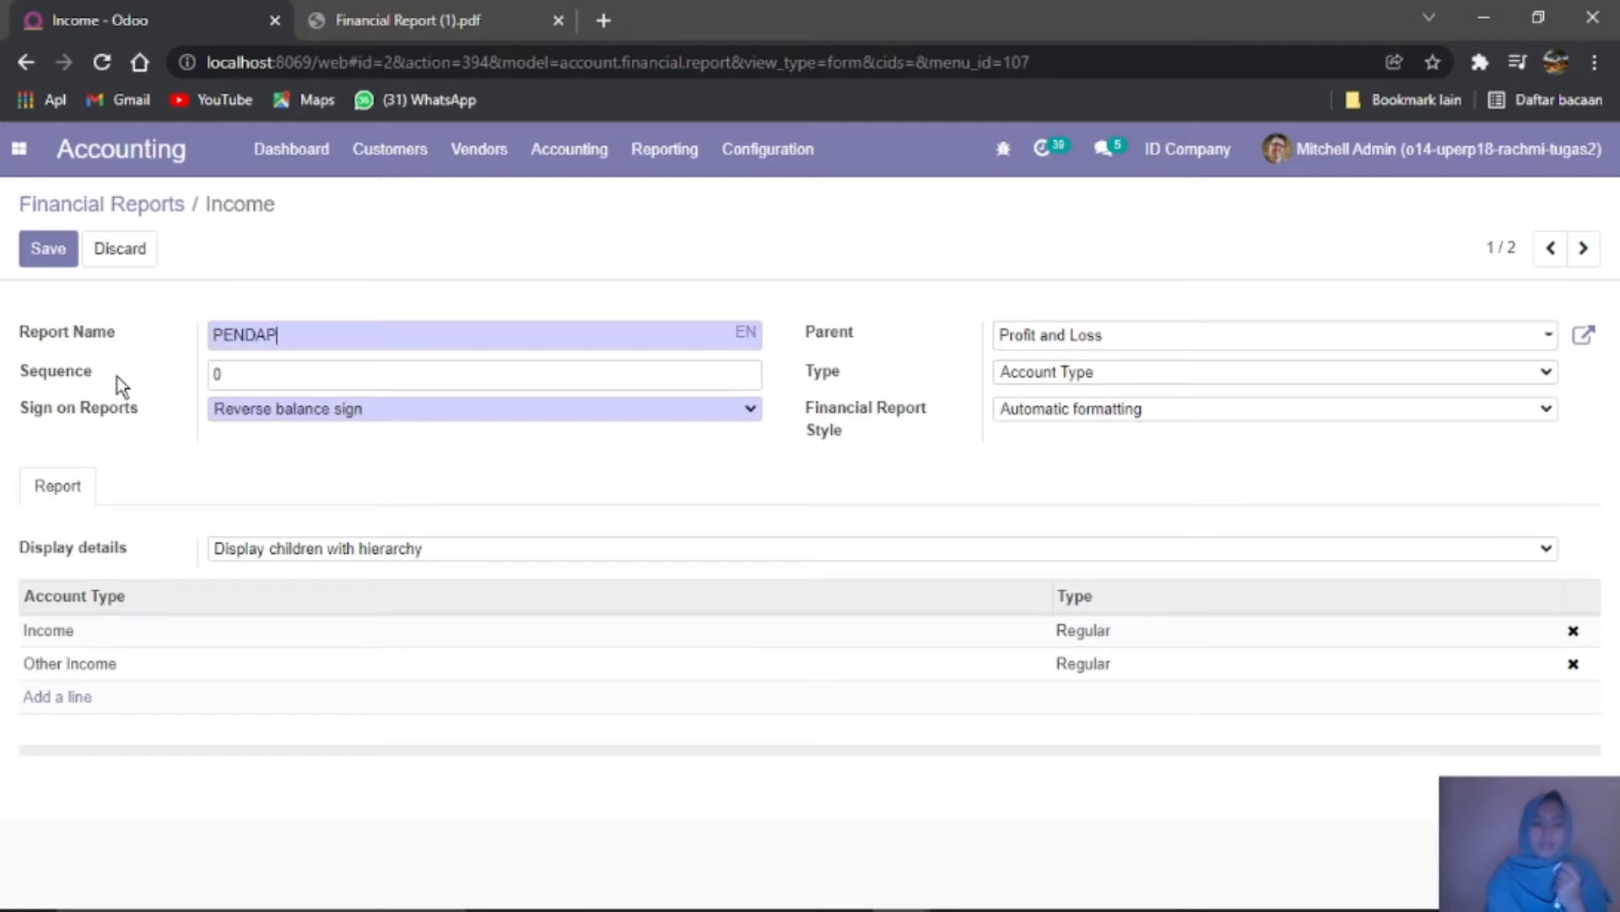
type("ATAN")
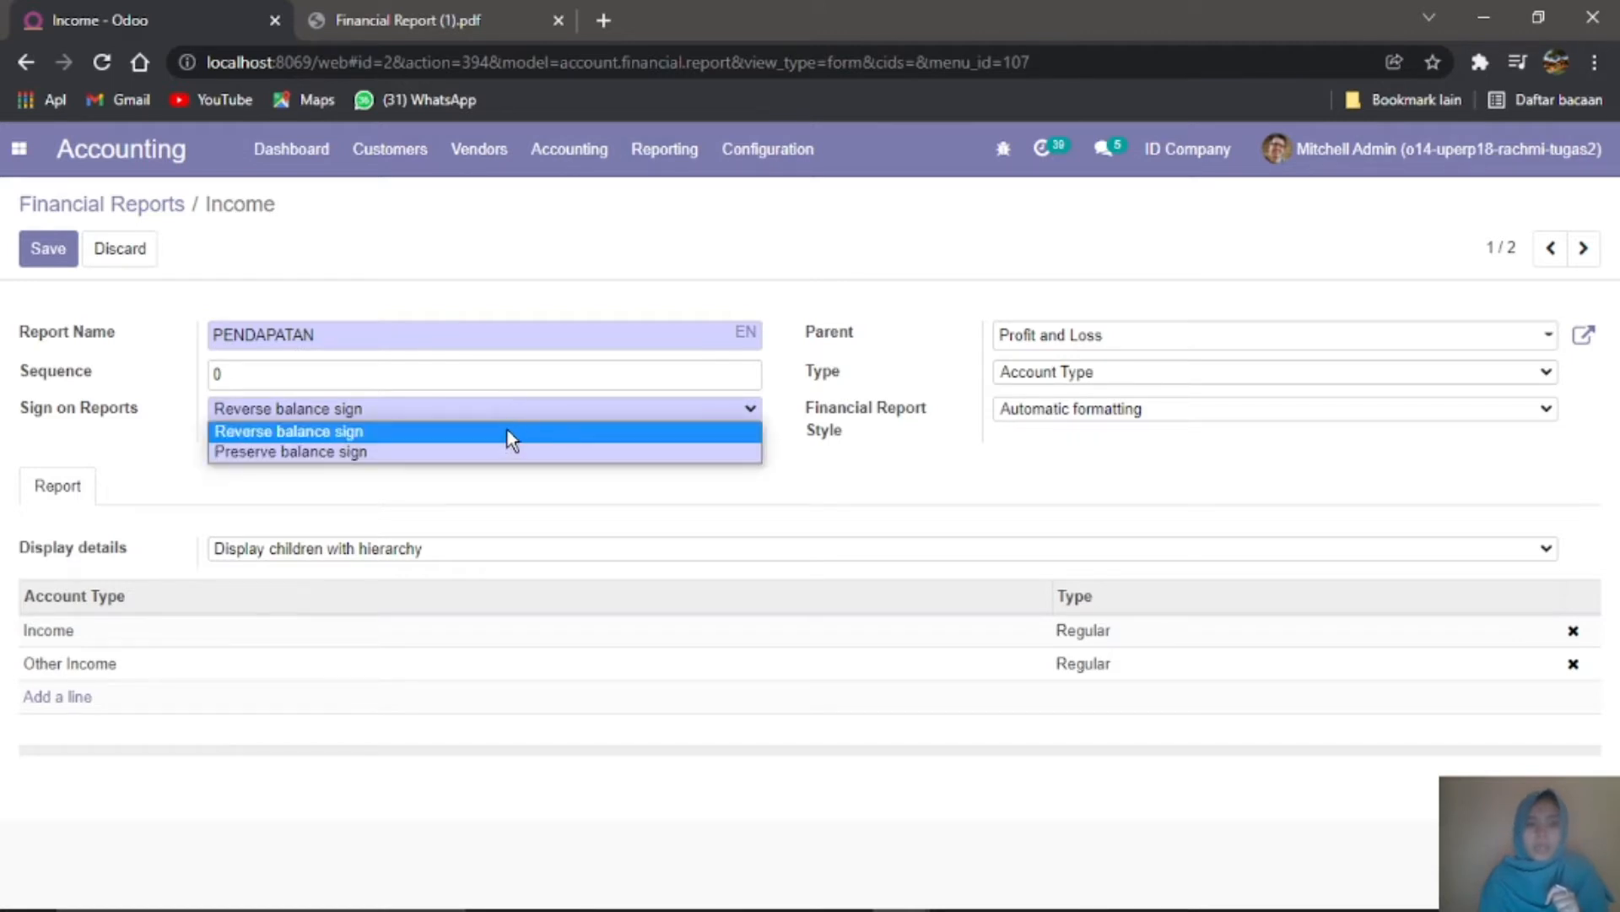
Step: Keep Reverse balance sign for the report, remove the Other Income account type, and save the record
left_click(510, 431)
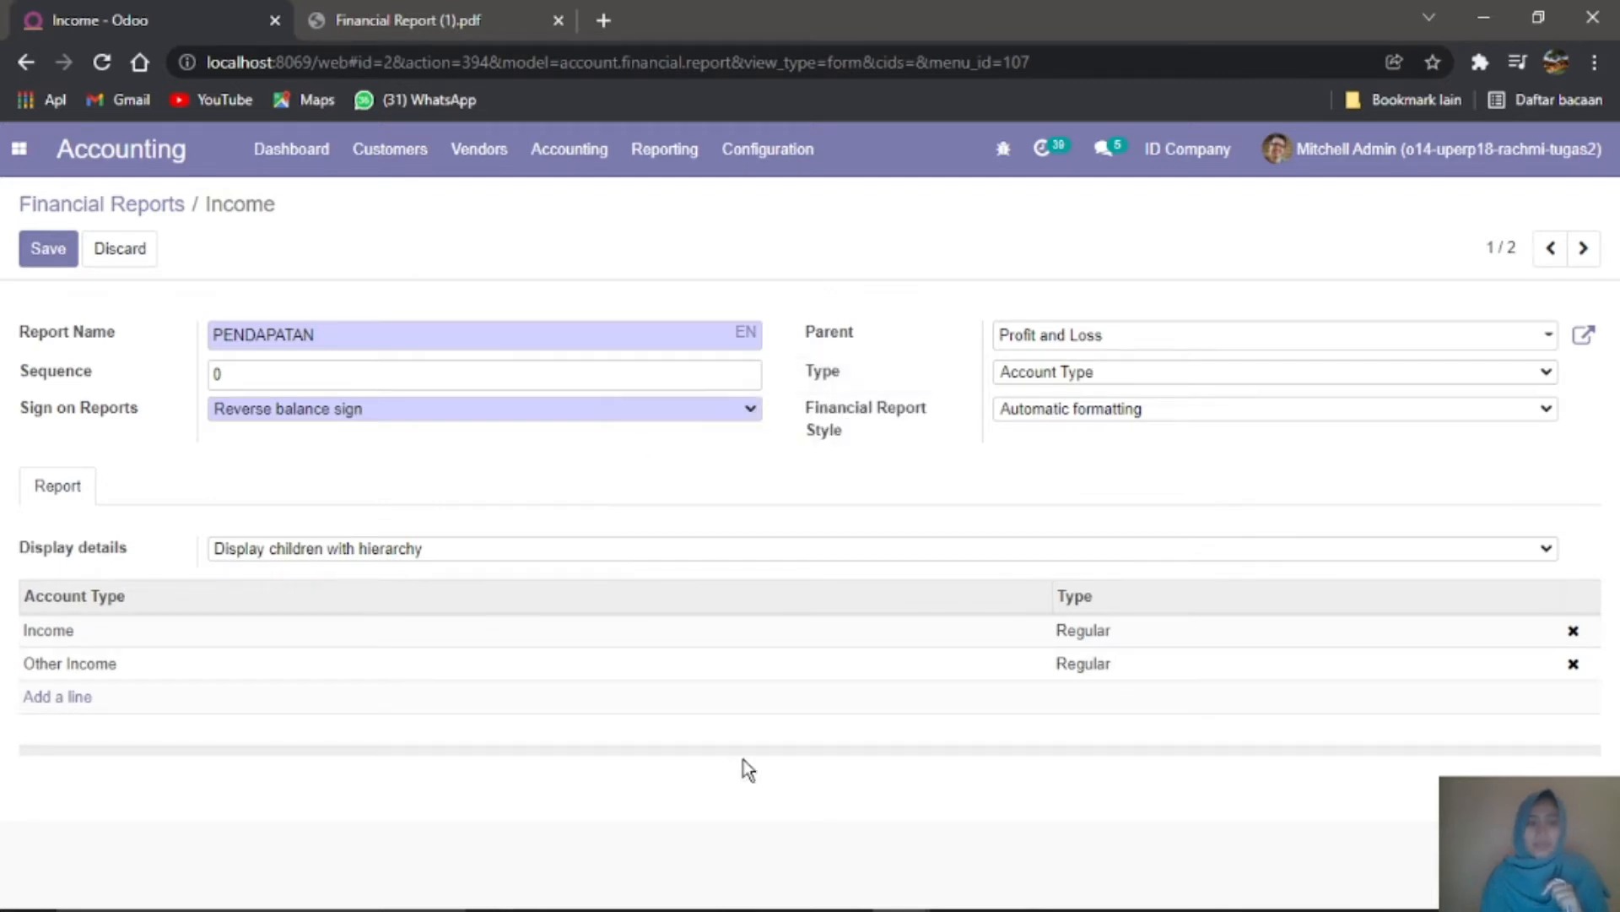
left_click(1573, 663)
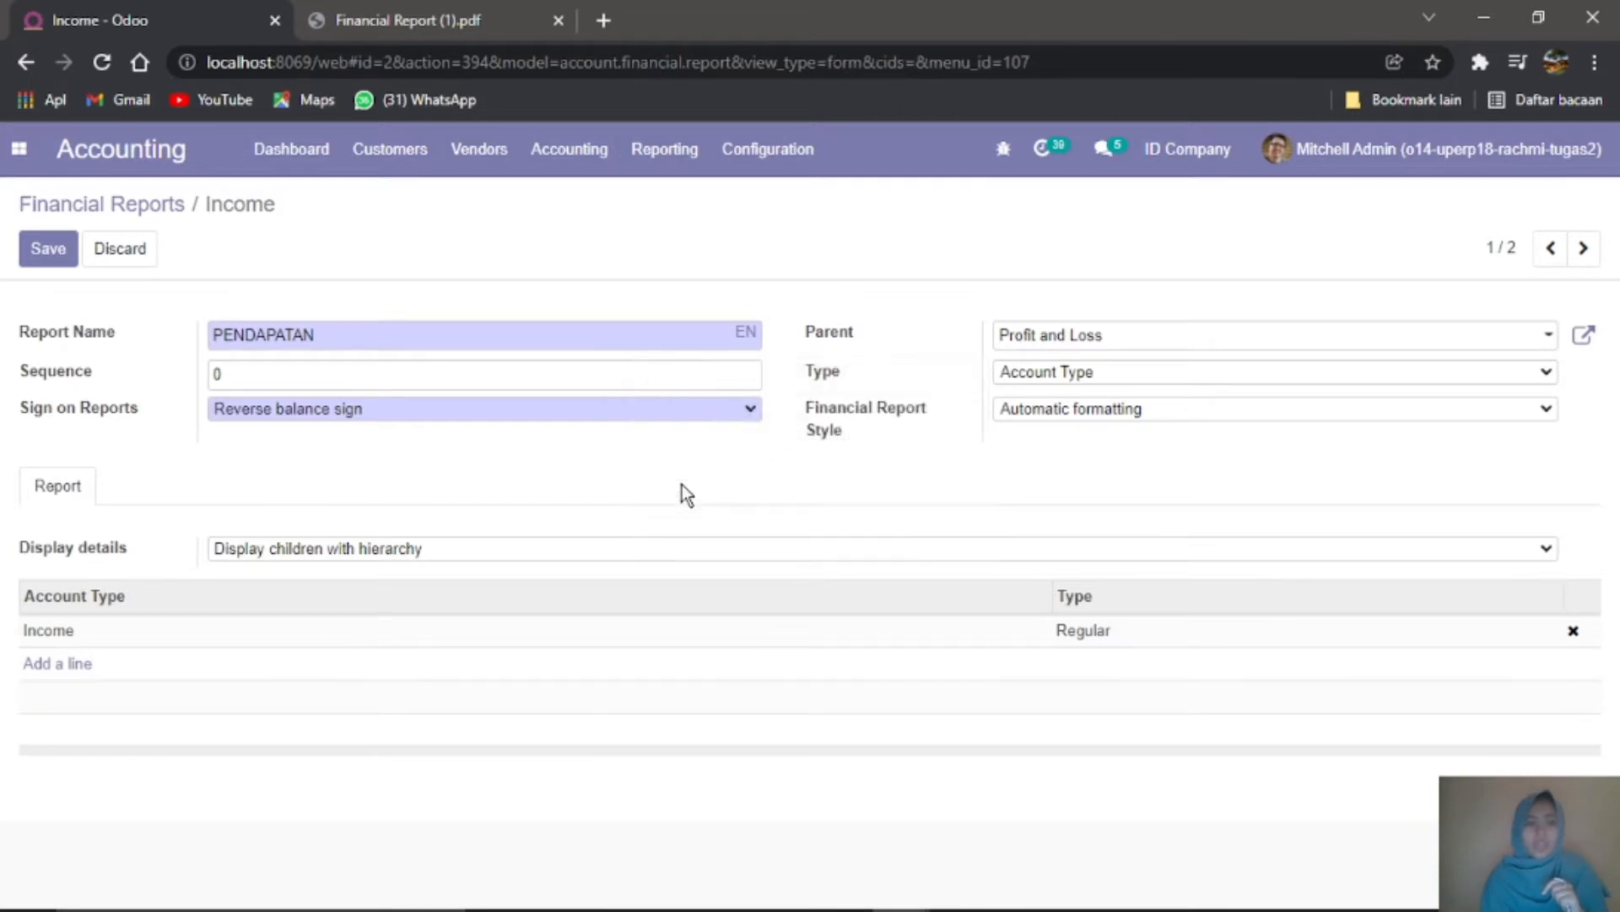
left_click(49, 255)
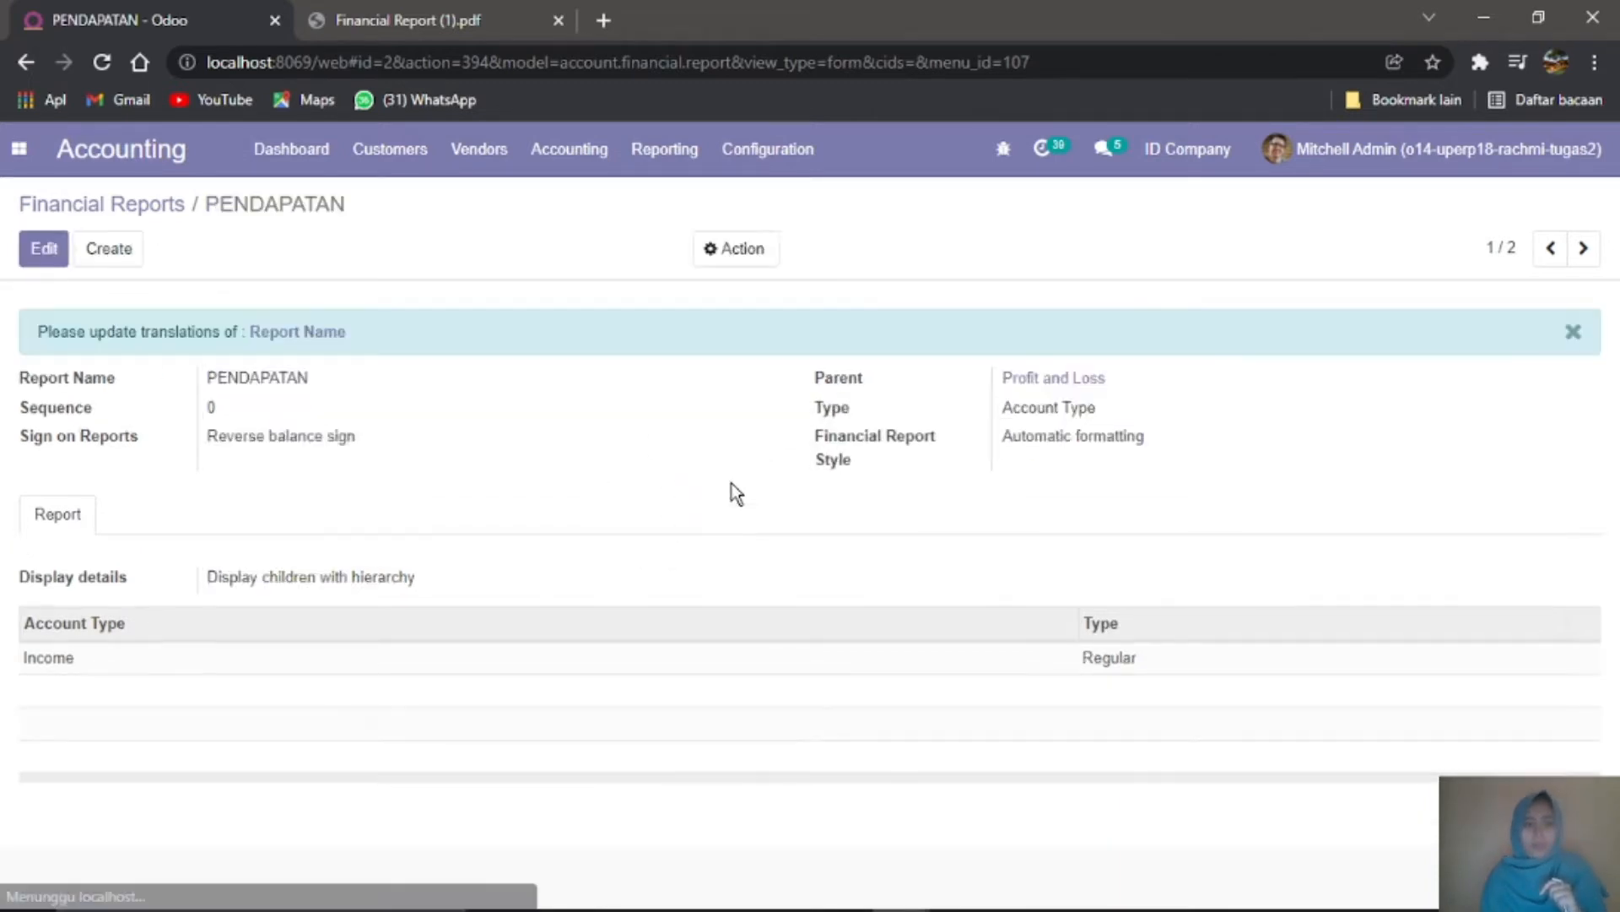
Step: Set the PENDAPATAN report's sequence to 1 and save the record
left_click(44, 248)
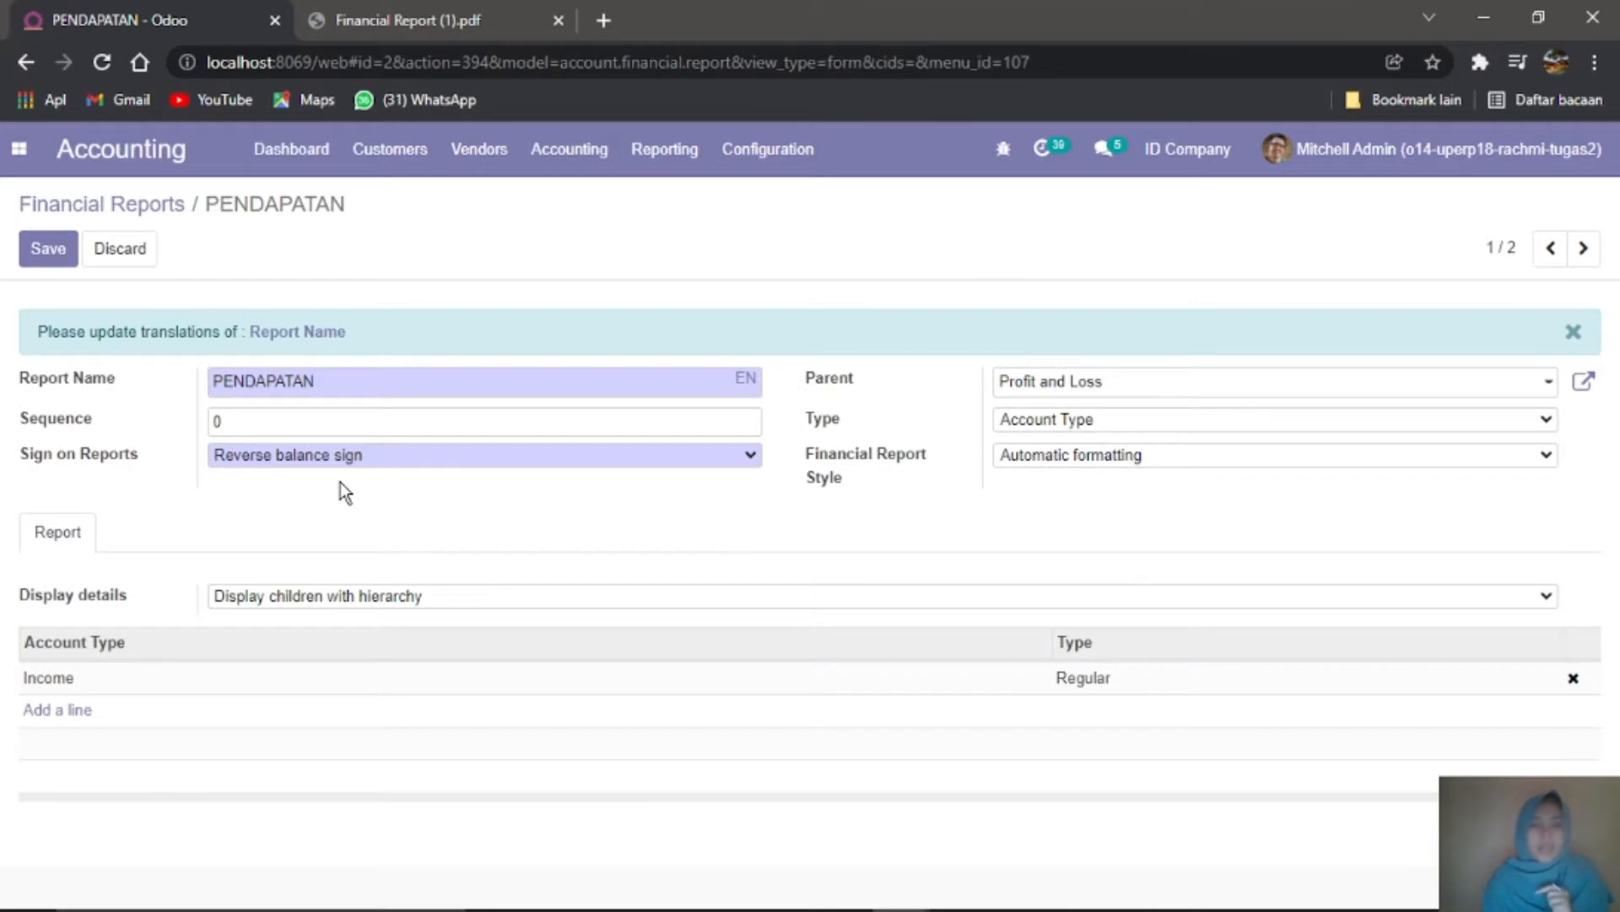
left_click(239, 431)
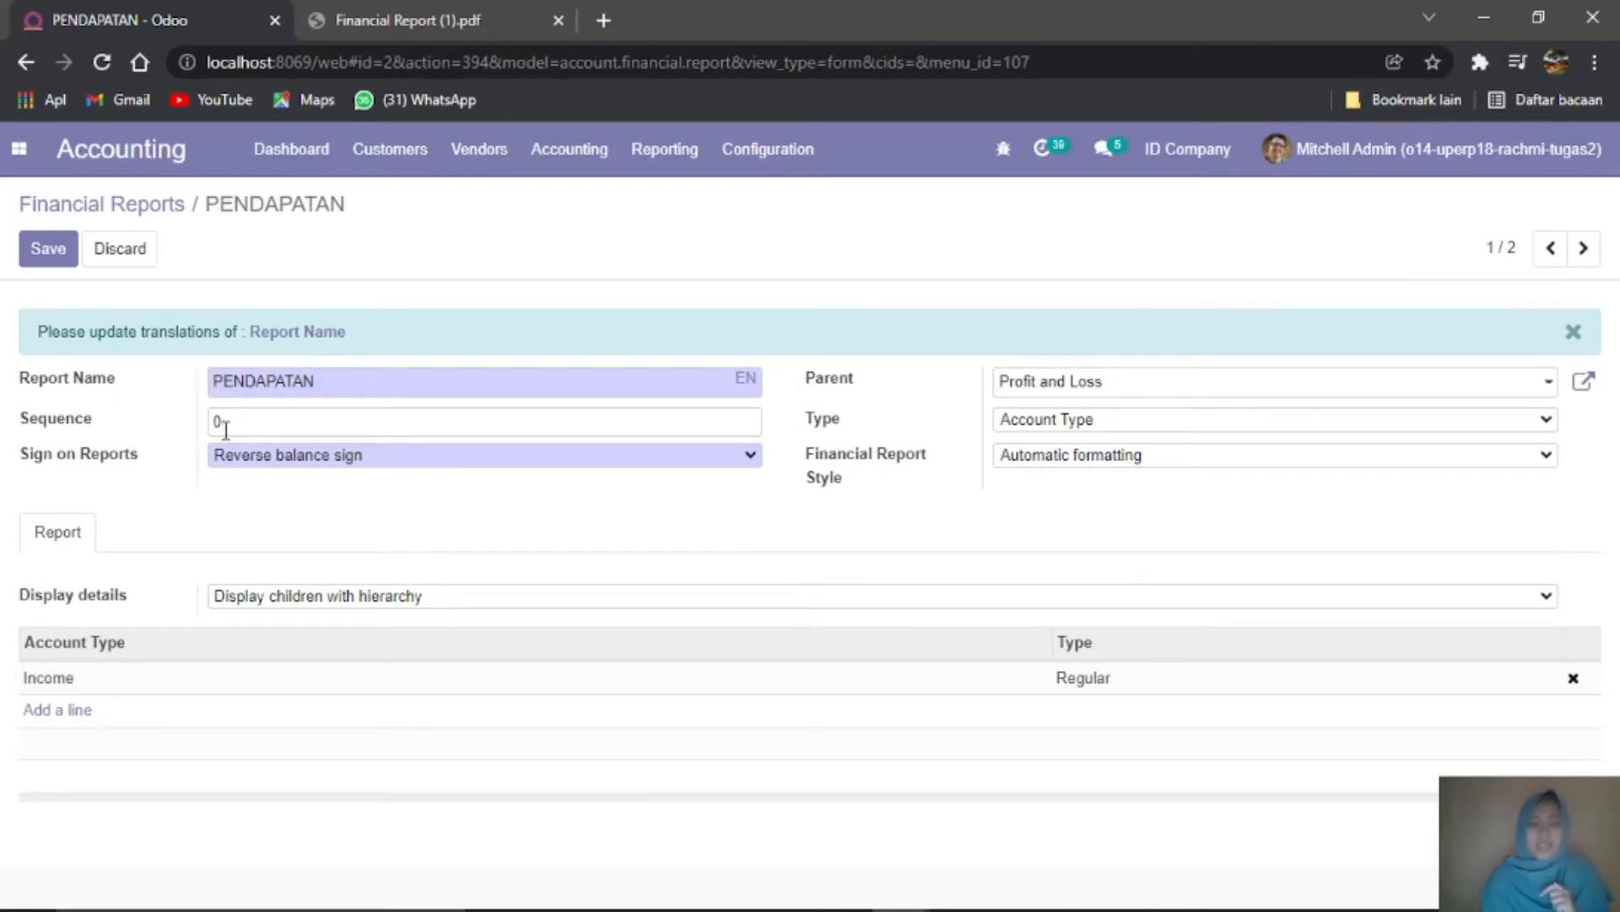
type("1")
left_click(48, 256)
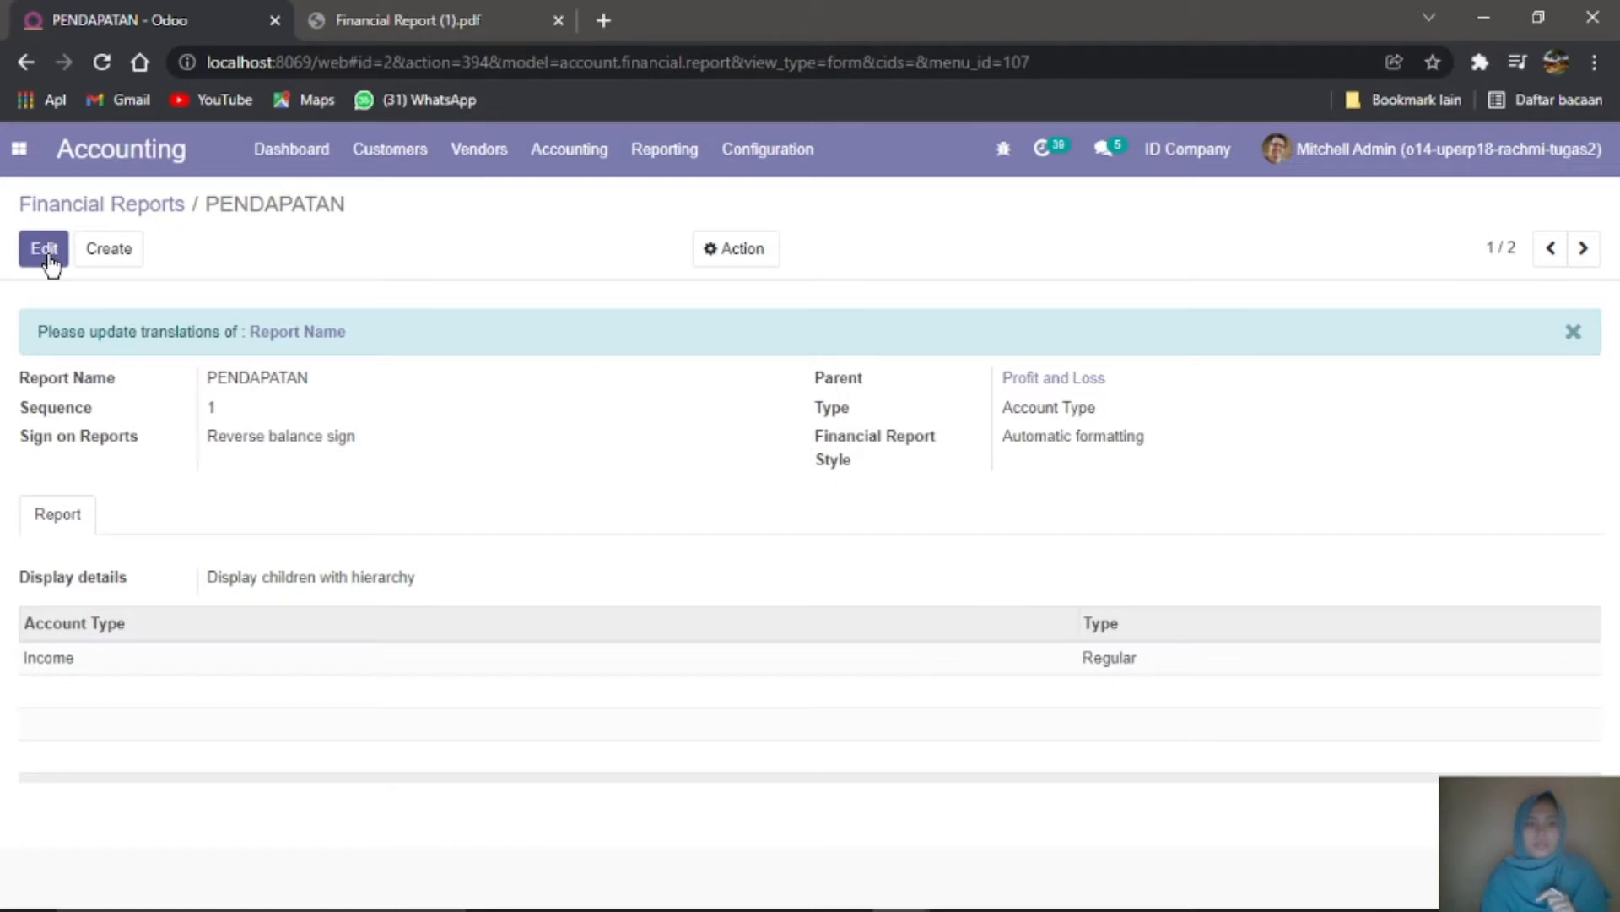
Step: Switch to the YouTube tutorial on Odoo profit and loss settings, watch how the Expense report is reconfigured, and pause the video
mouse_move(901, 909)
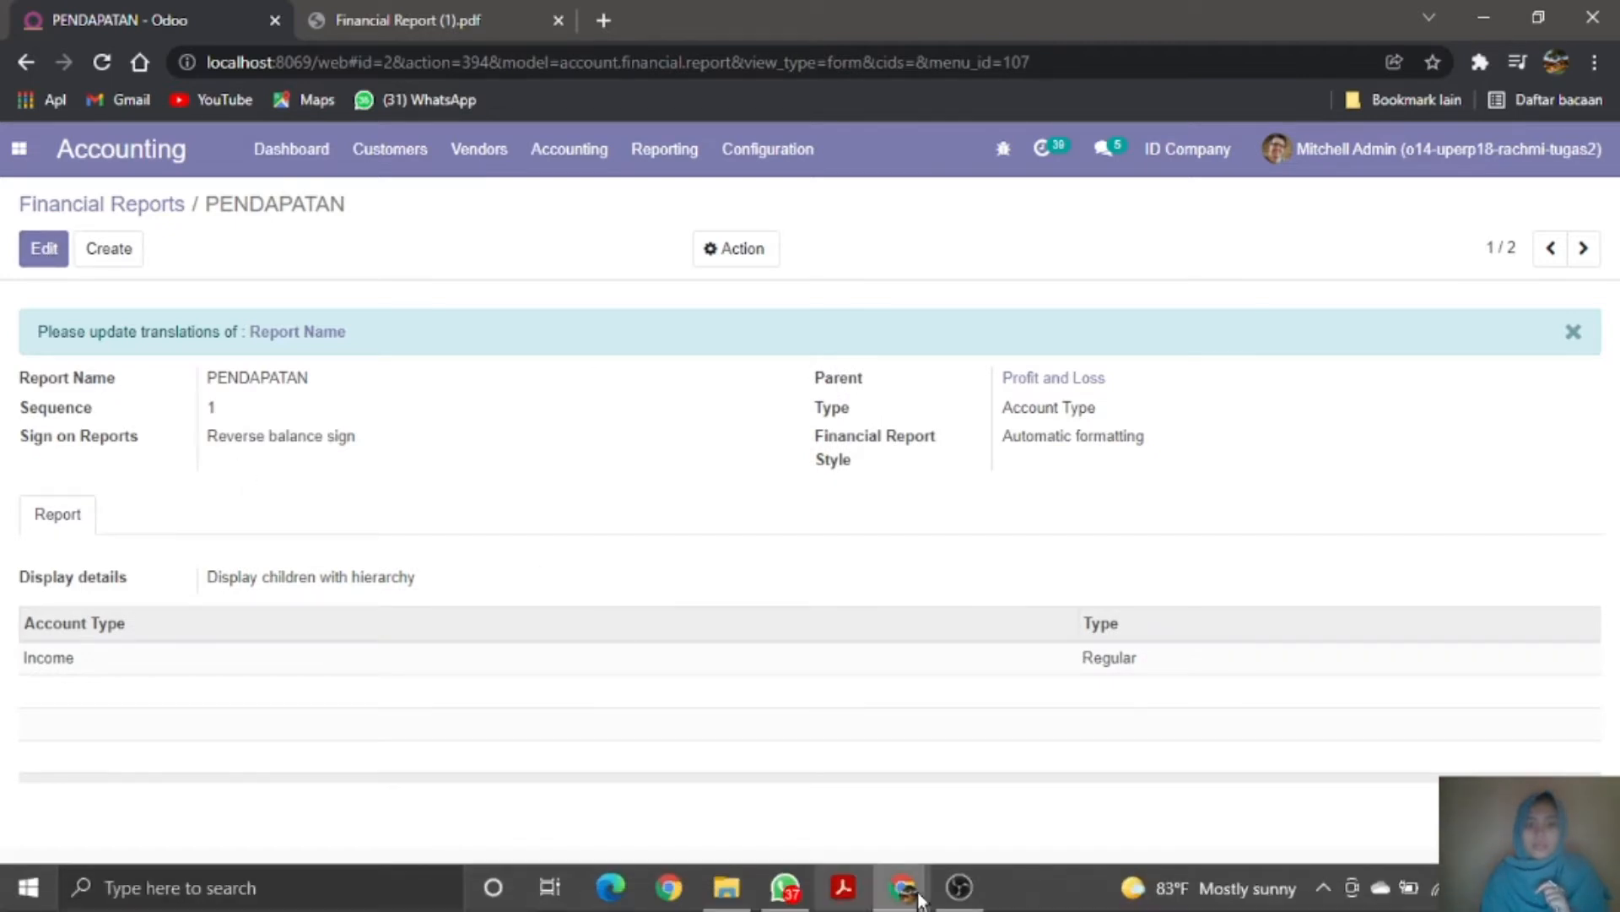
mouse_move(958, 896)
left_click(952, 798)
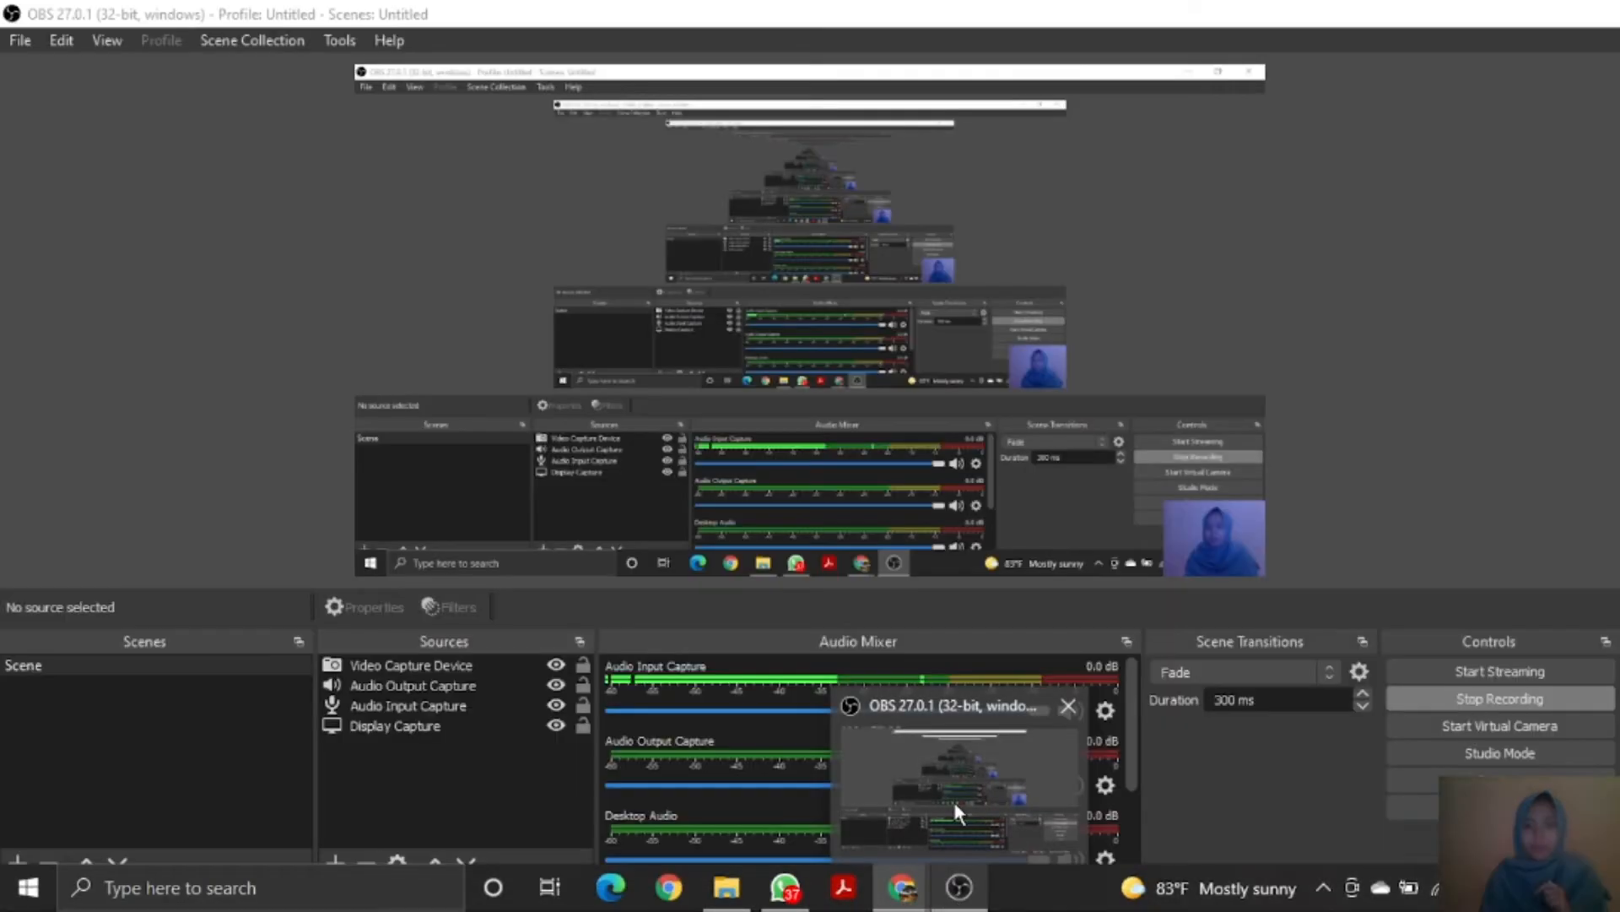
mouse_move(902, 886)
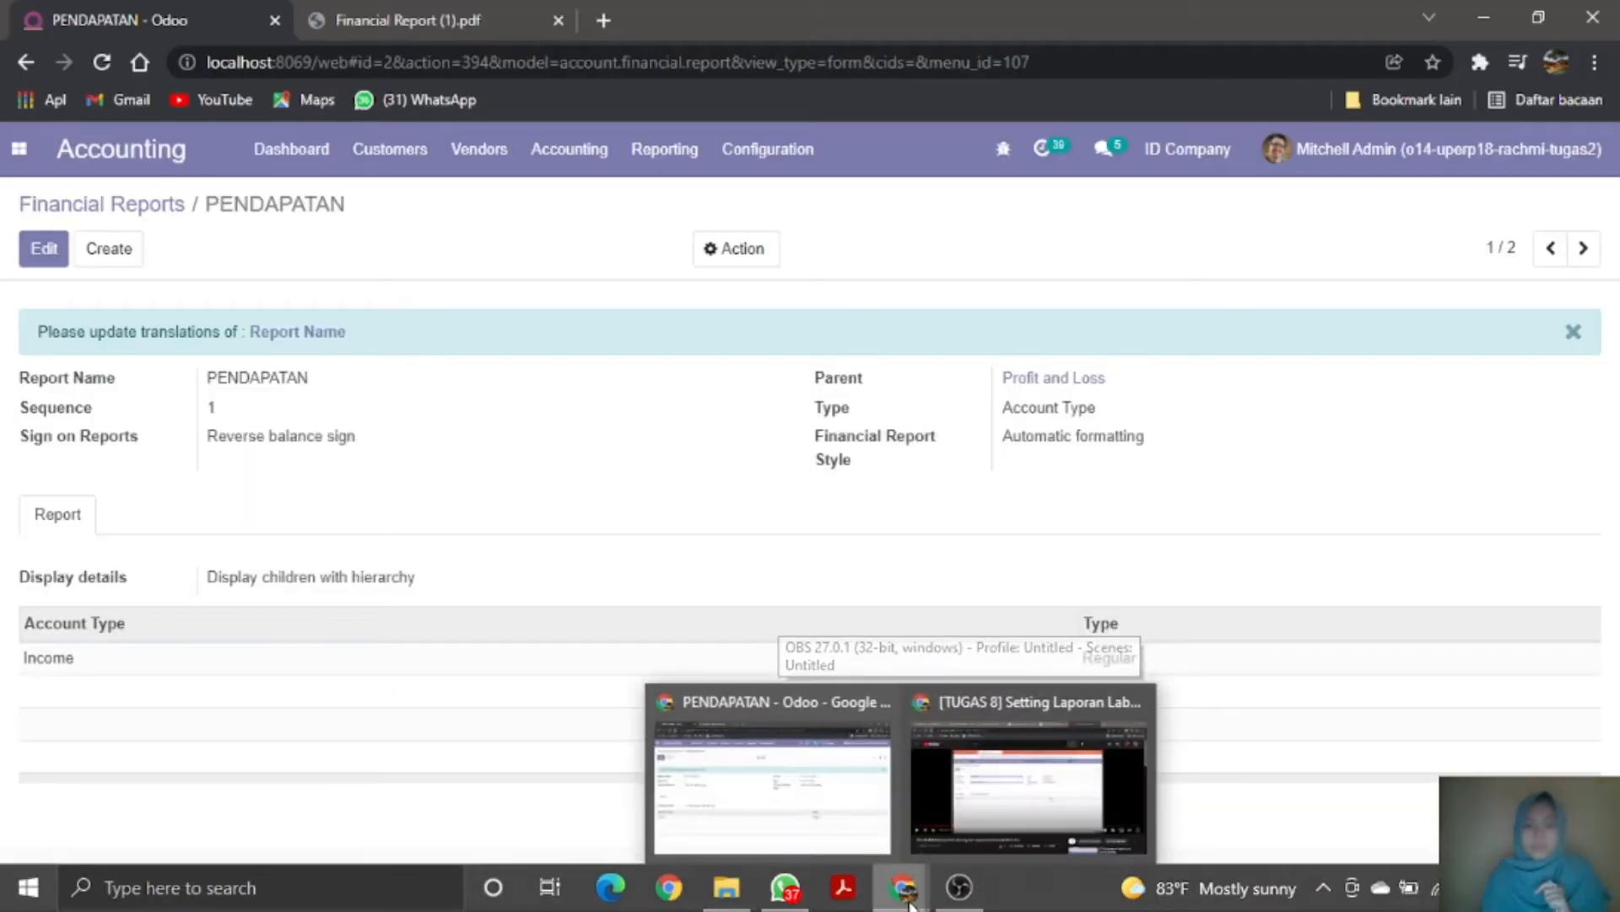
left_click(984, 794)
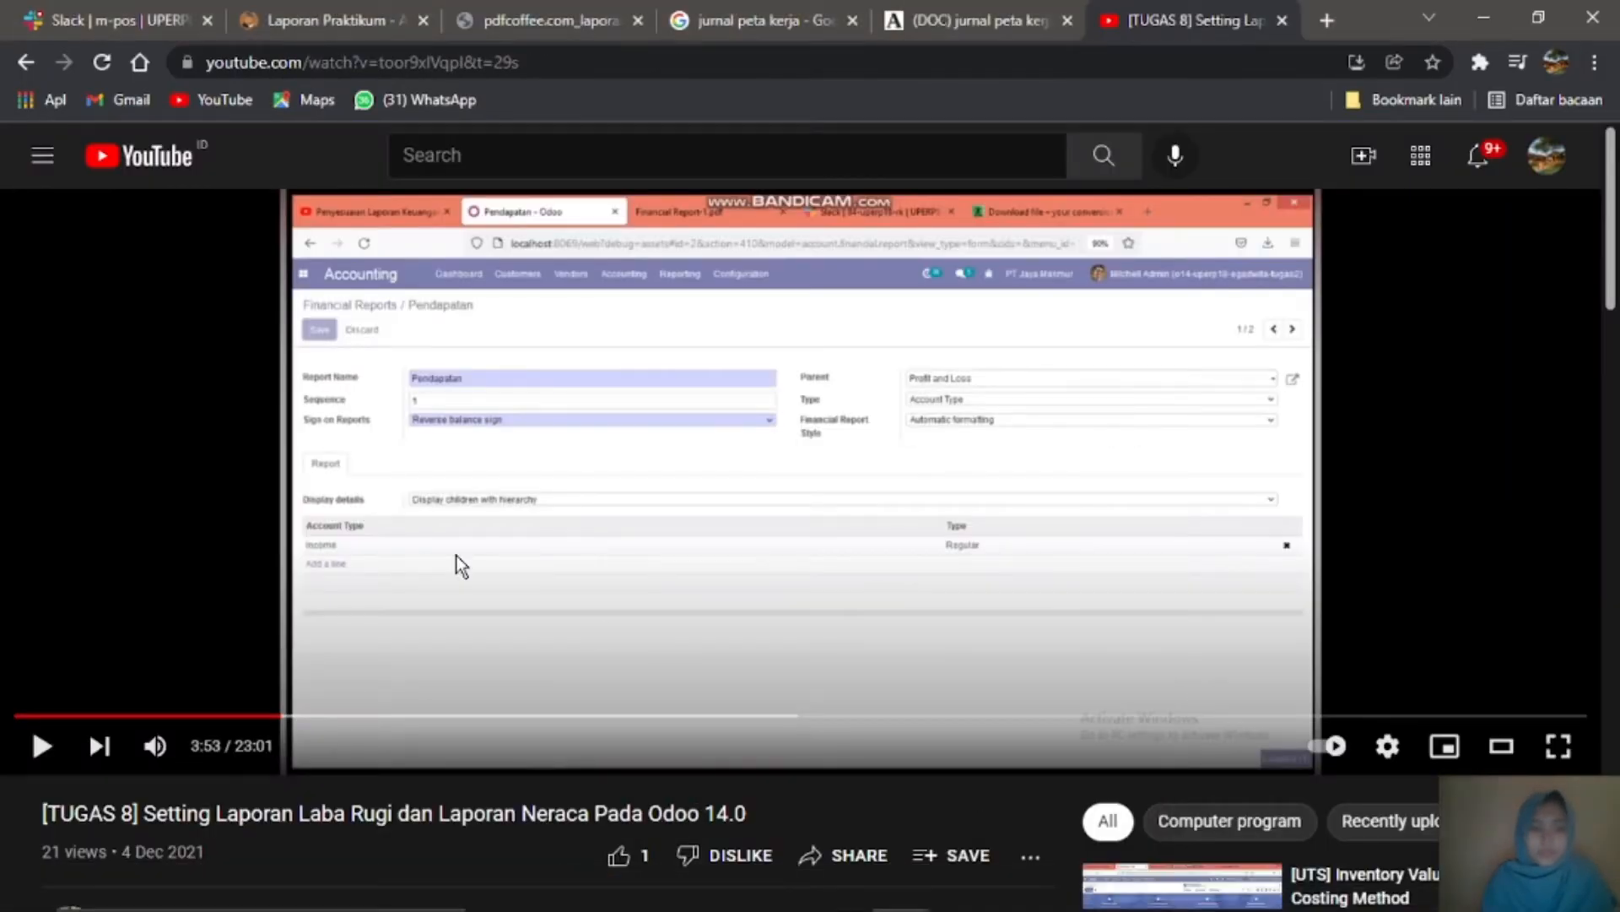
key("space")
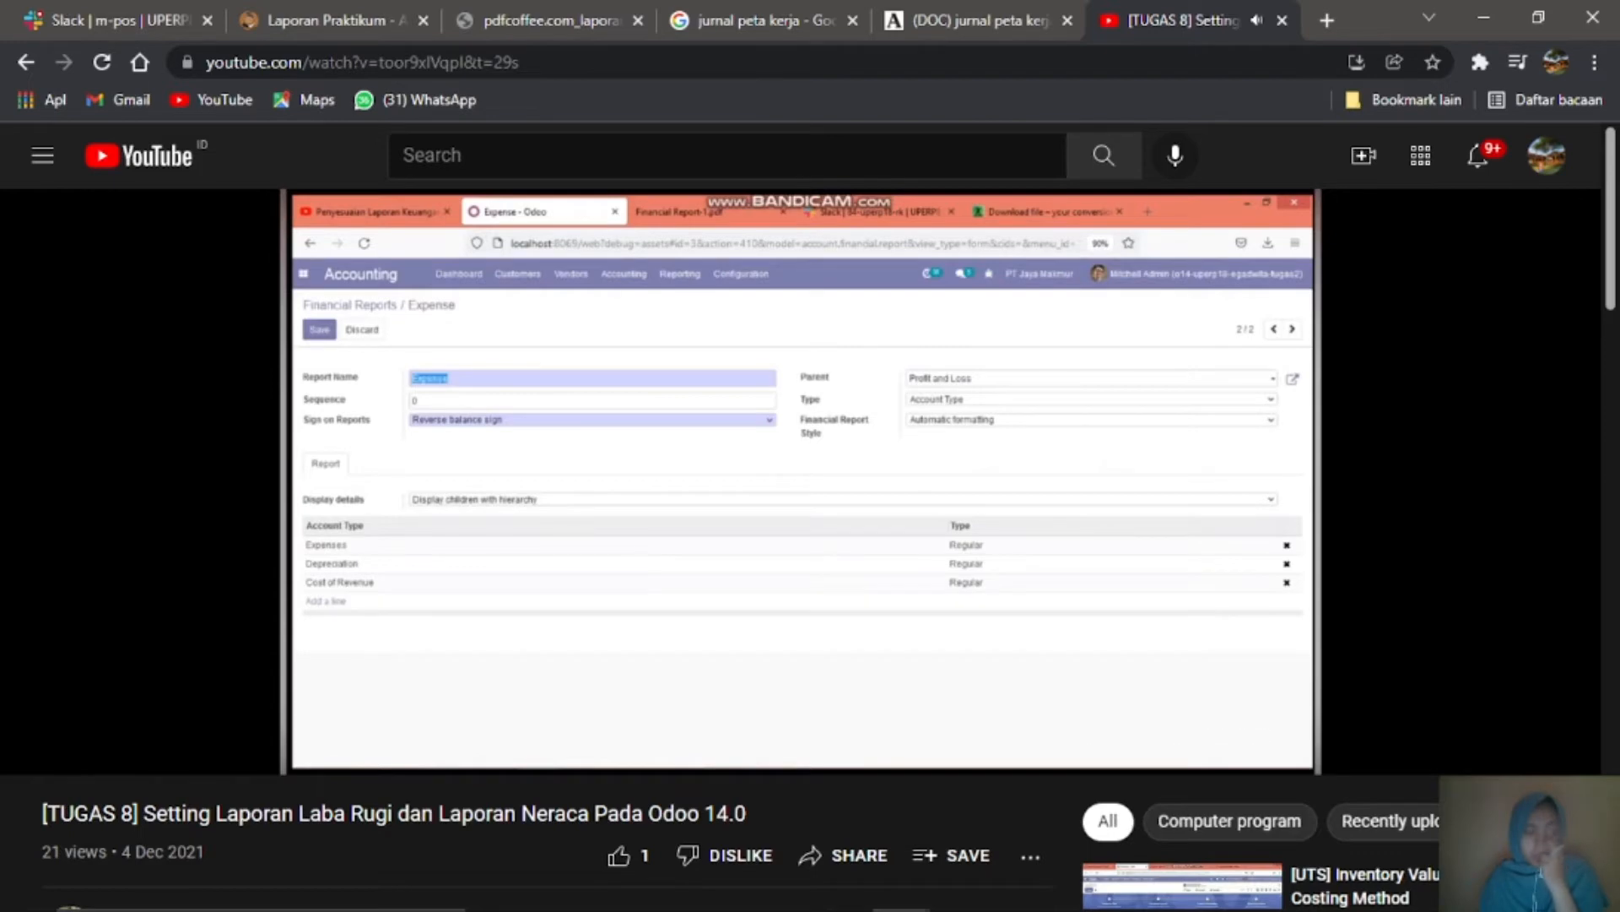
mouse_move(665, 616)
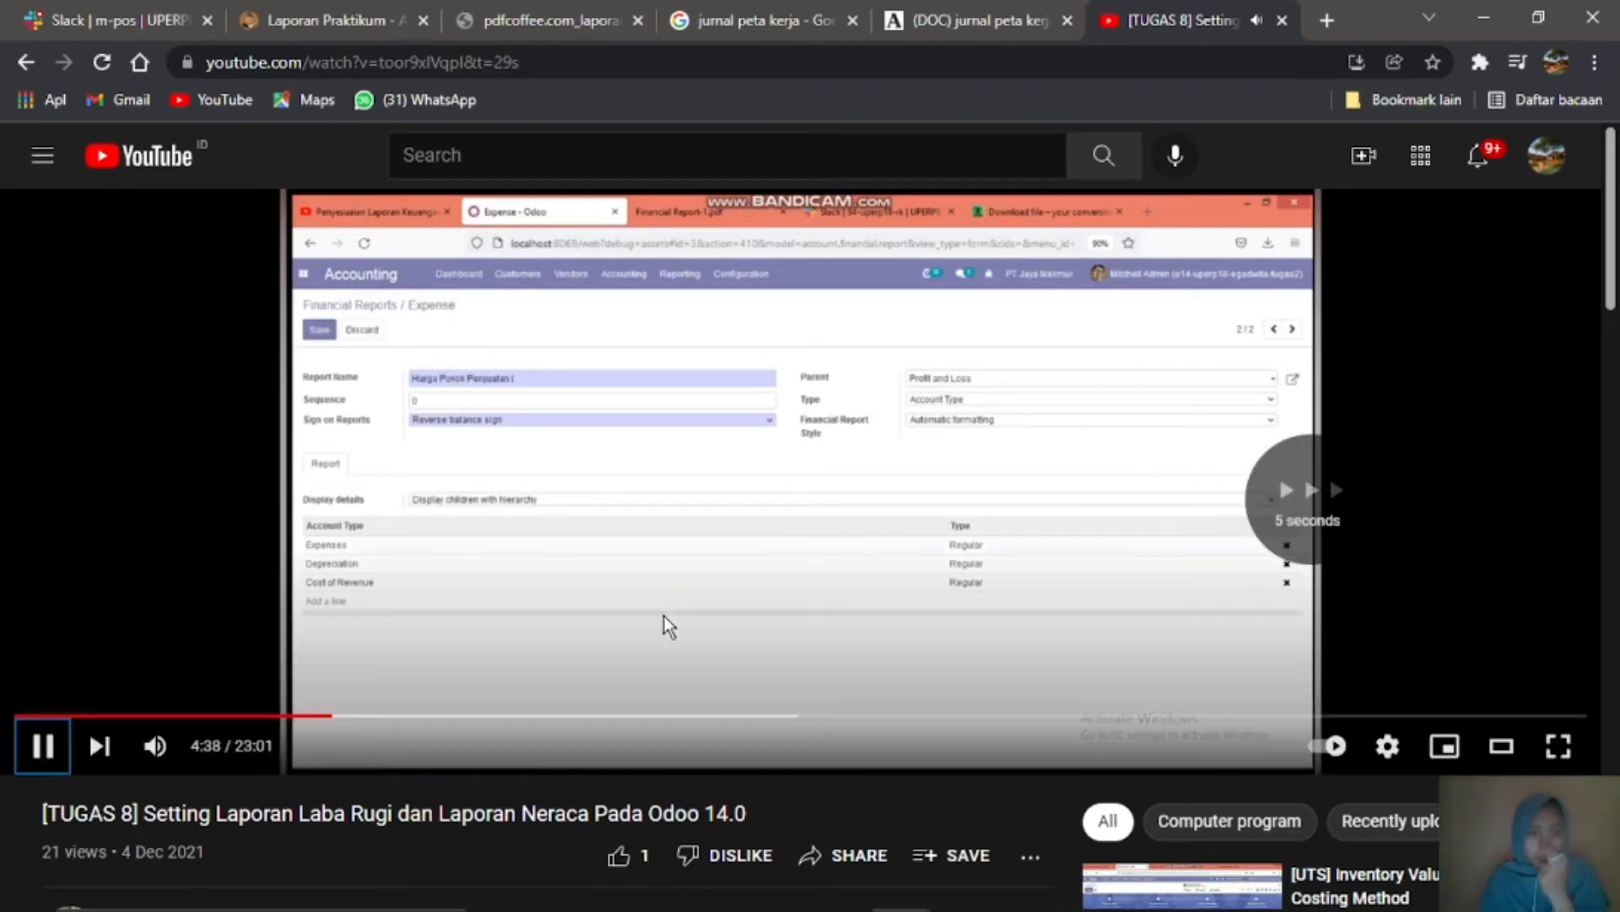
key("Right")
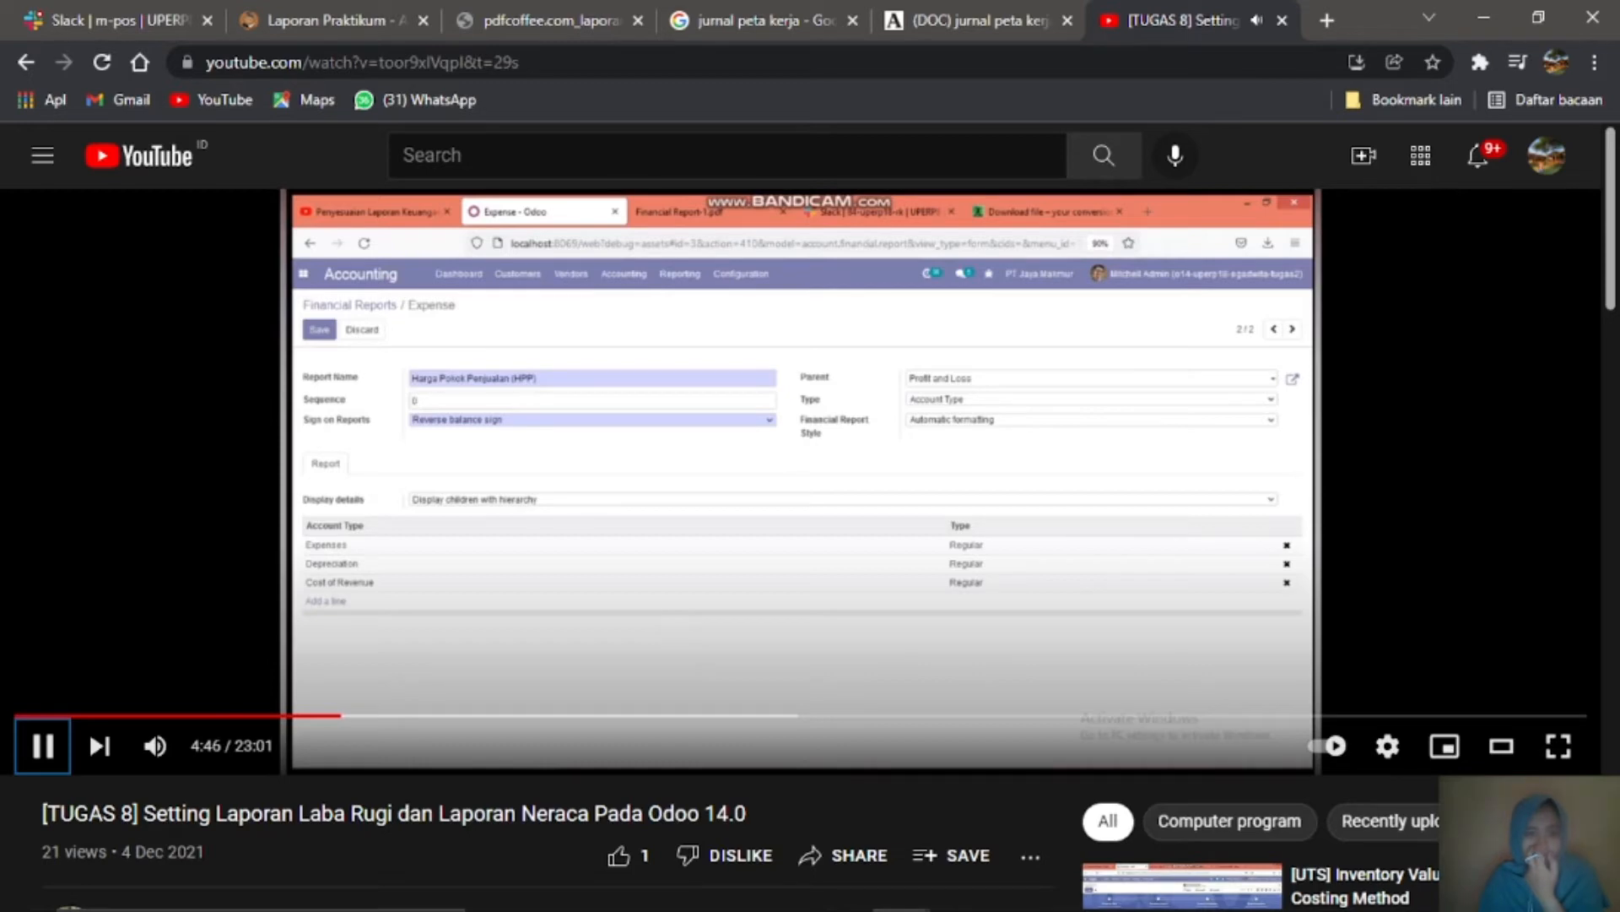
key("Right")
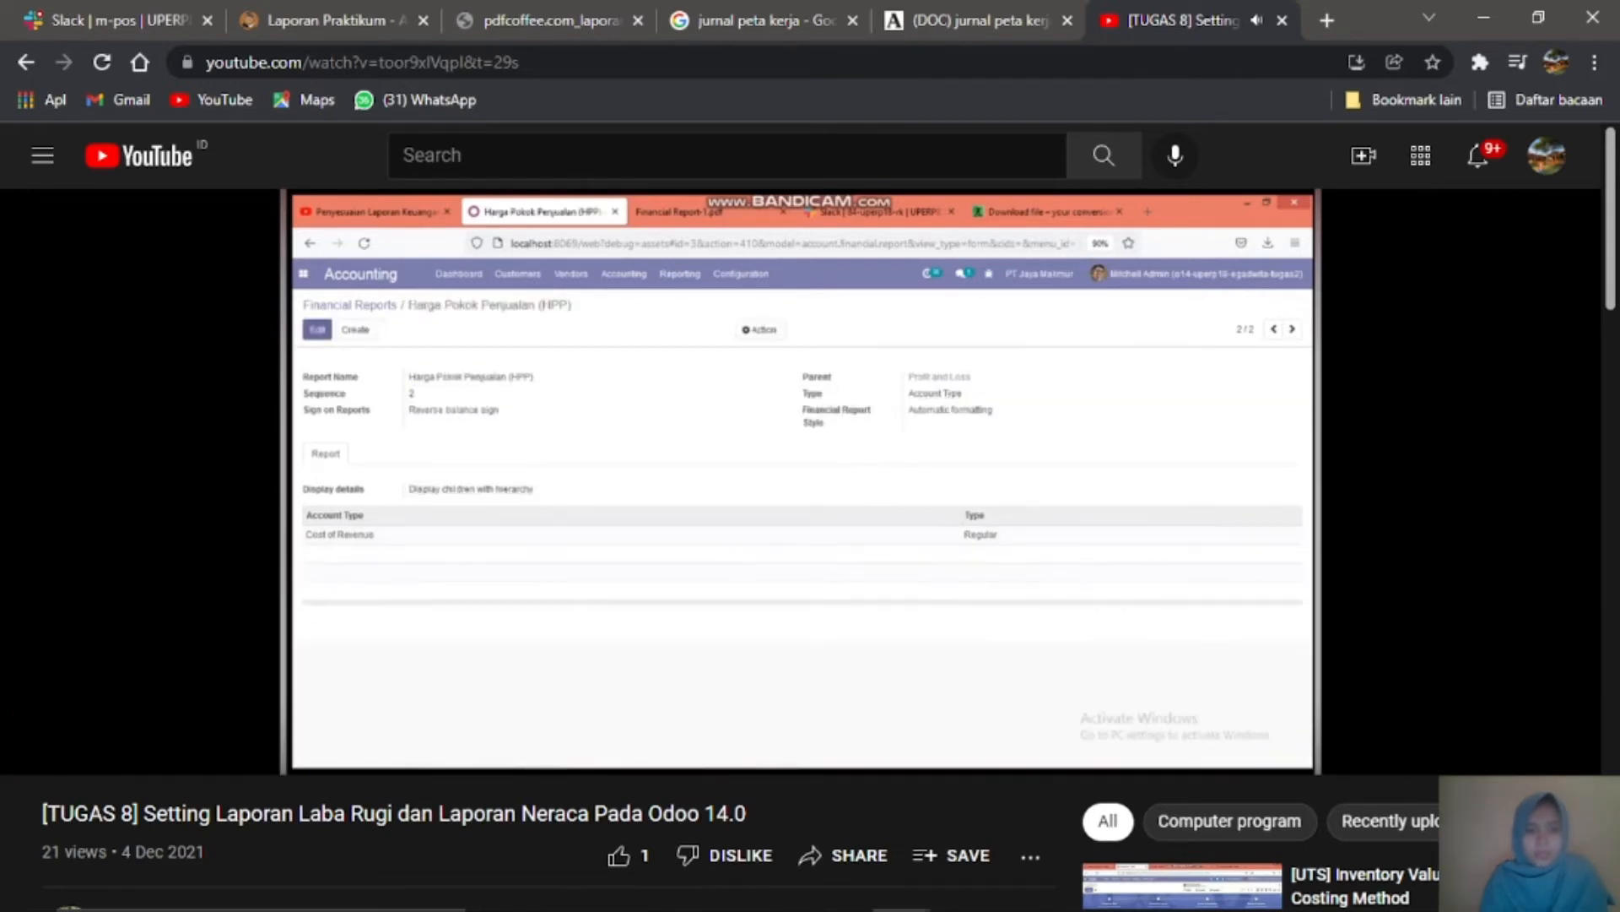
left_click(665, 616)
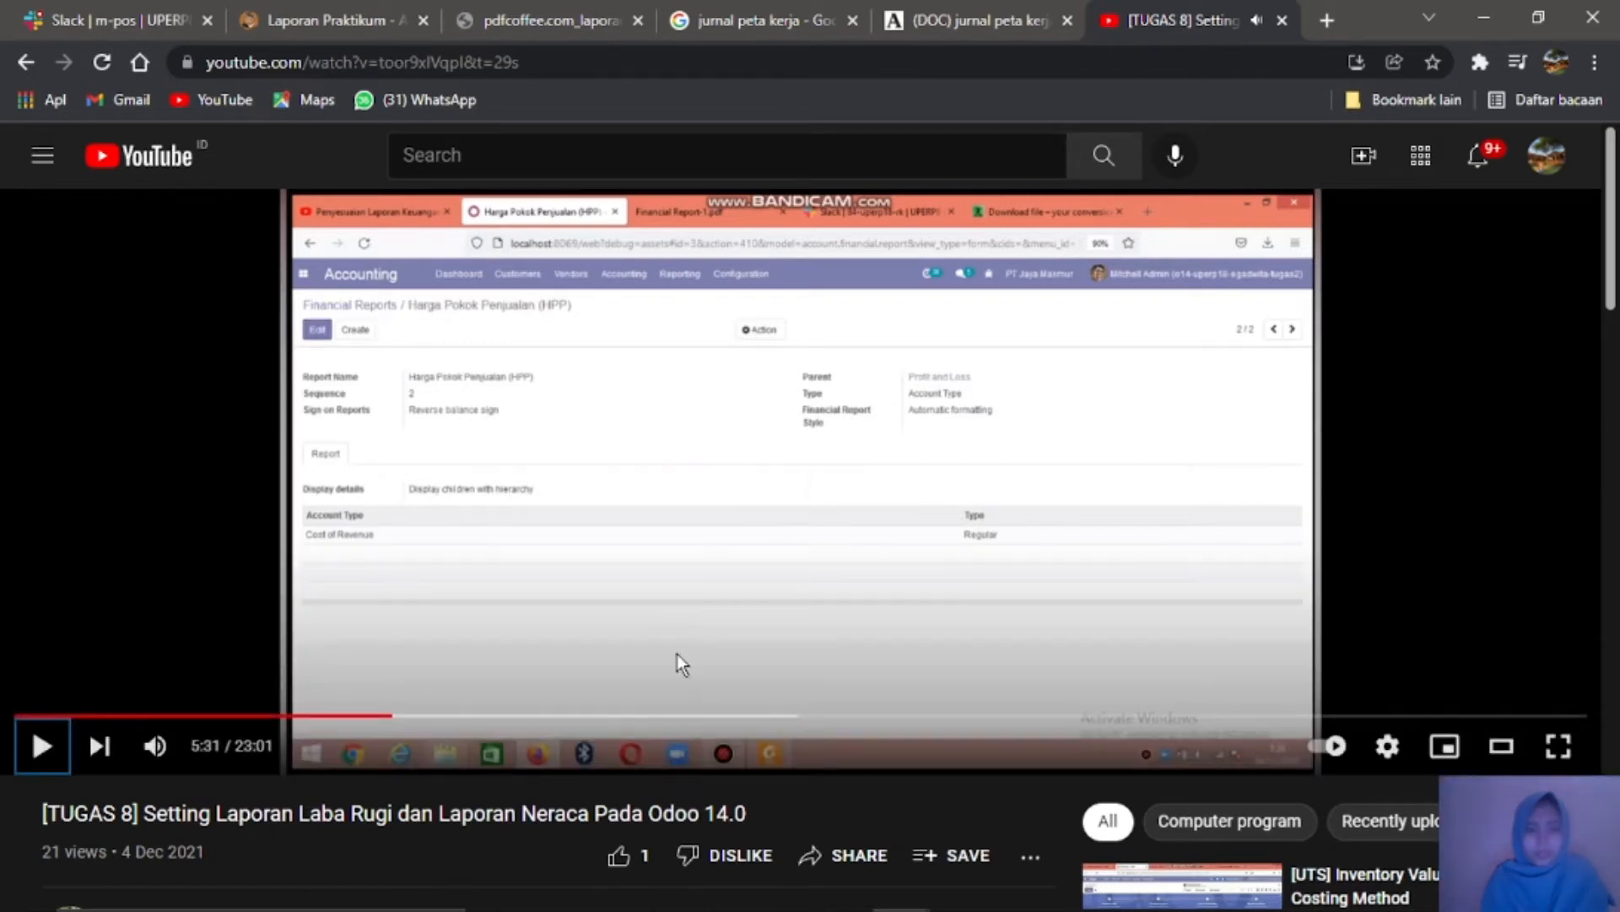
Step: Return to the Odoo window and open the Expense report under Profit and Loss for editing
mouse_move(902, 886)
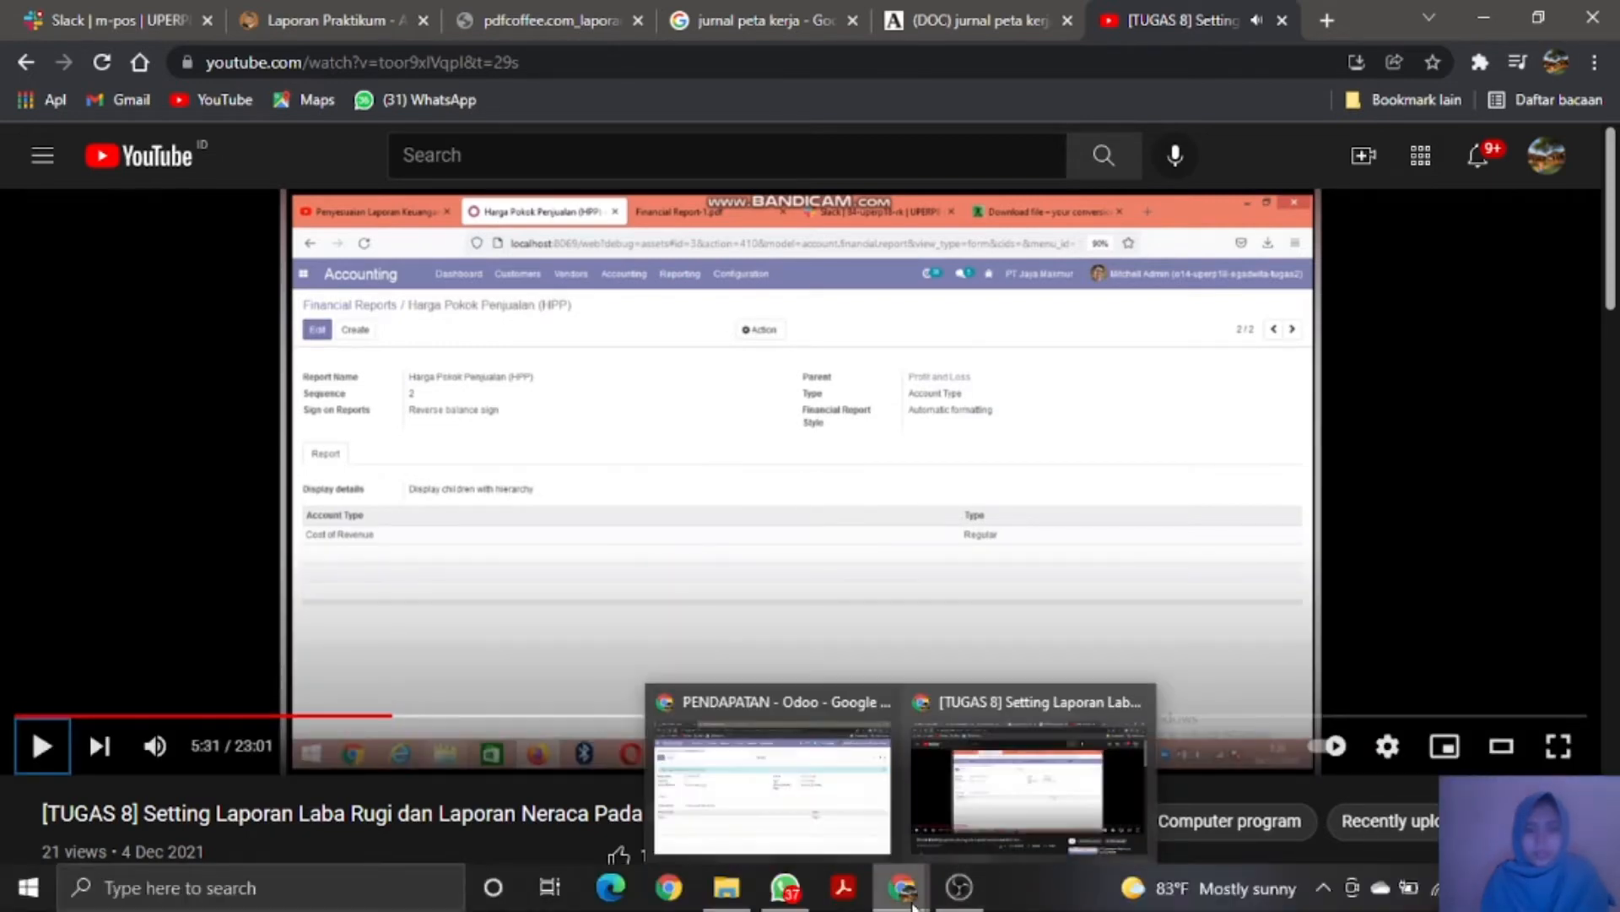
left_click(834, 822)
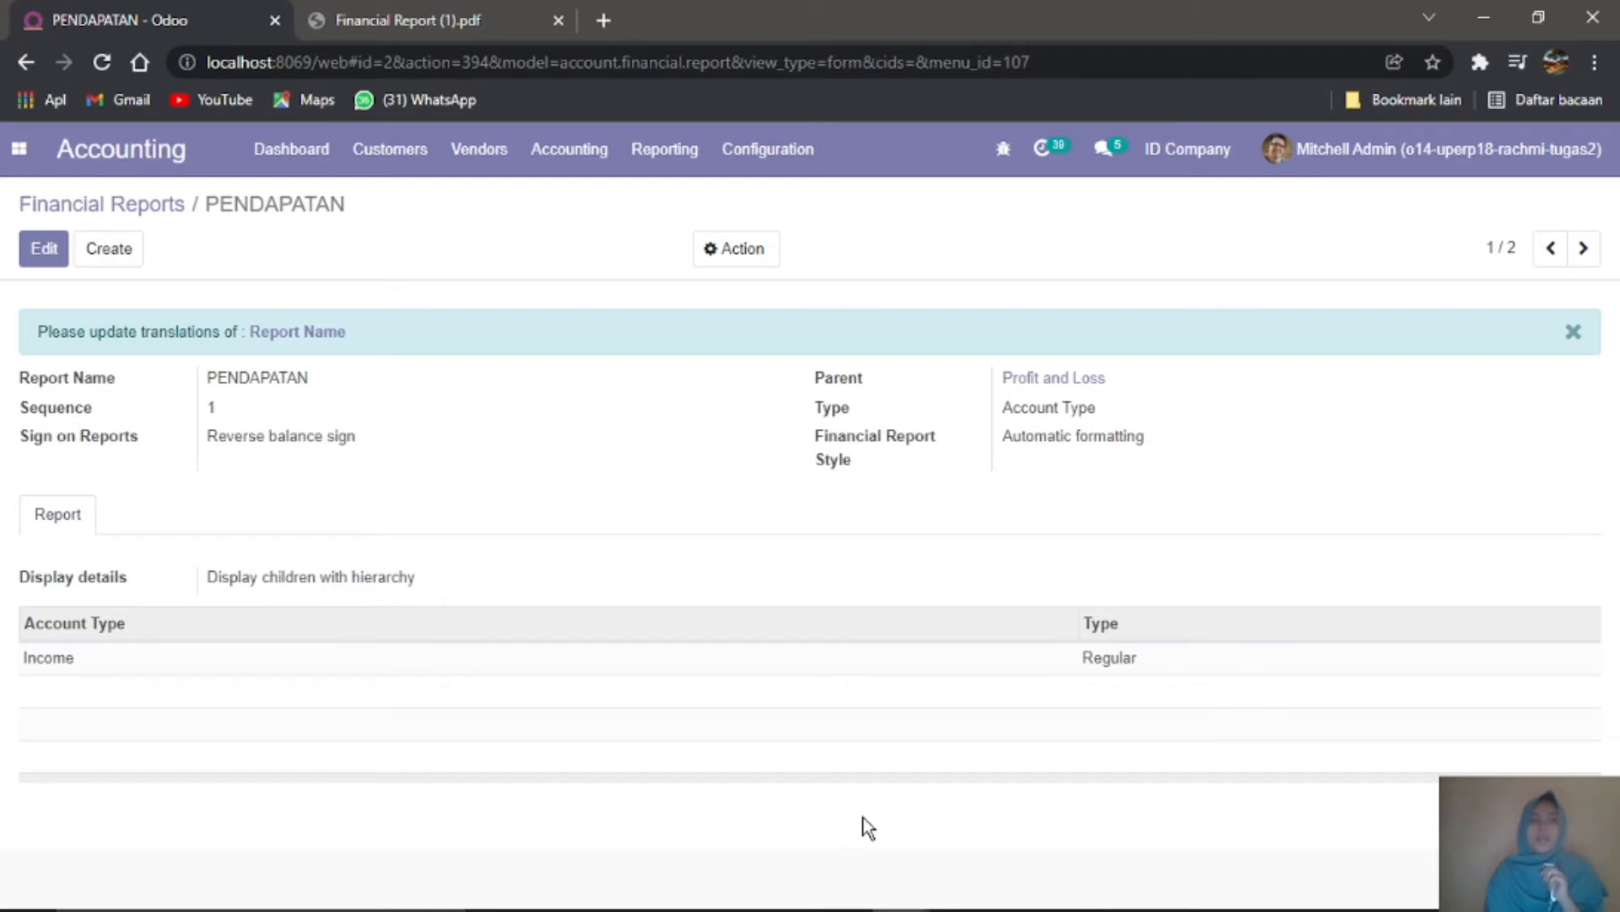
left_click(114, 204)
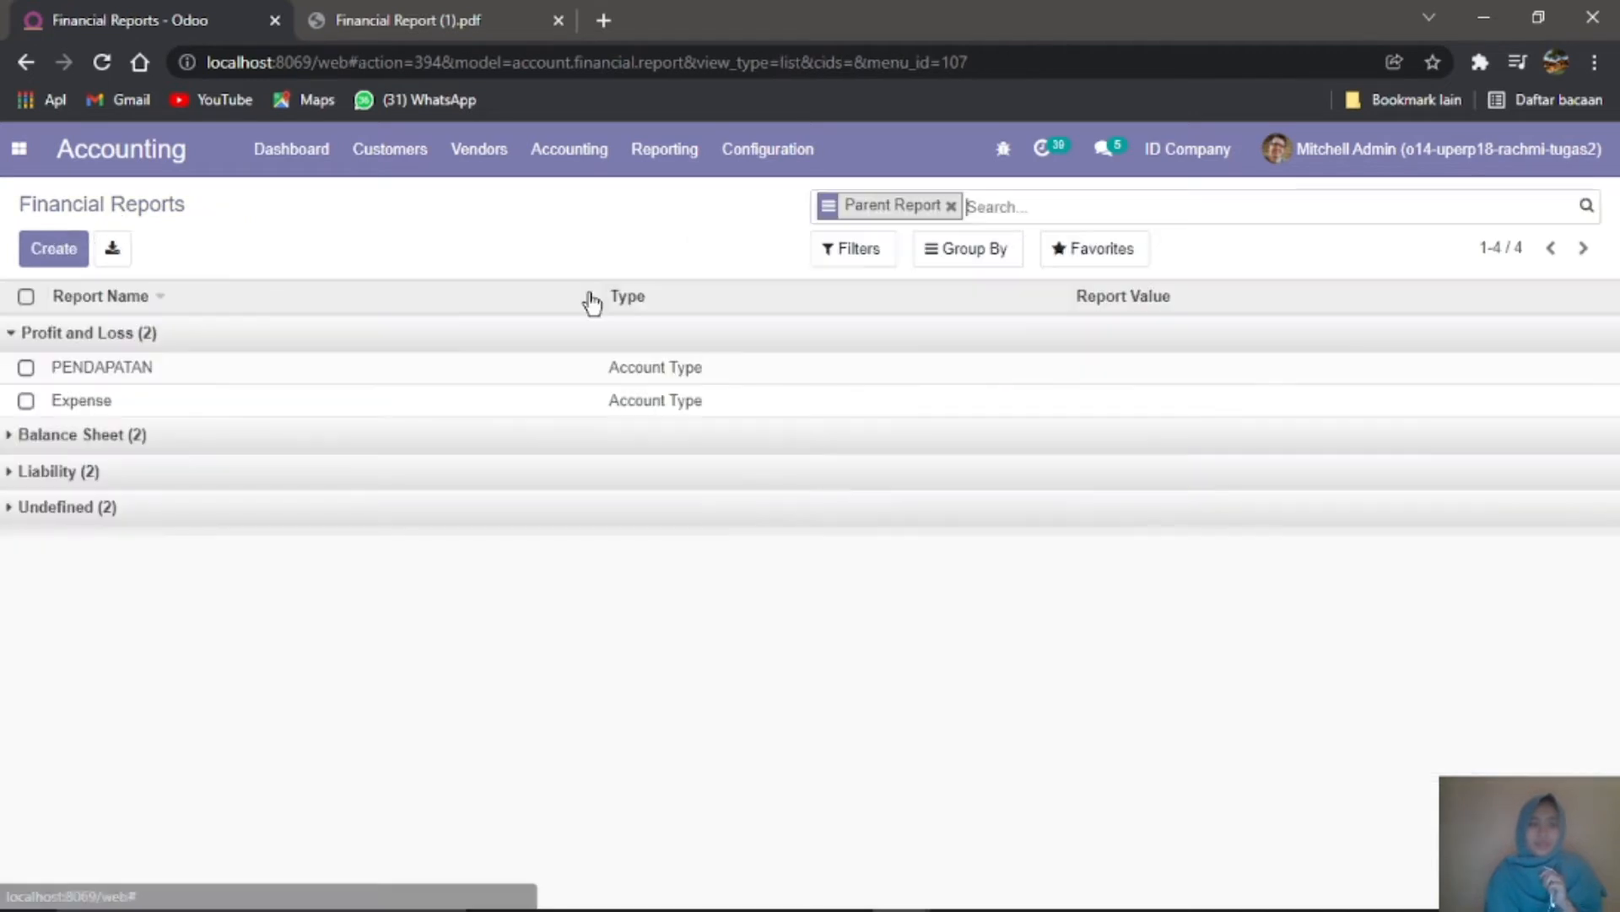
left_click(573, 417)
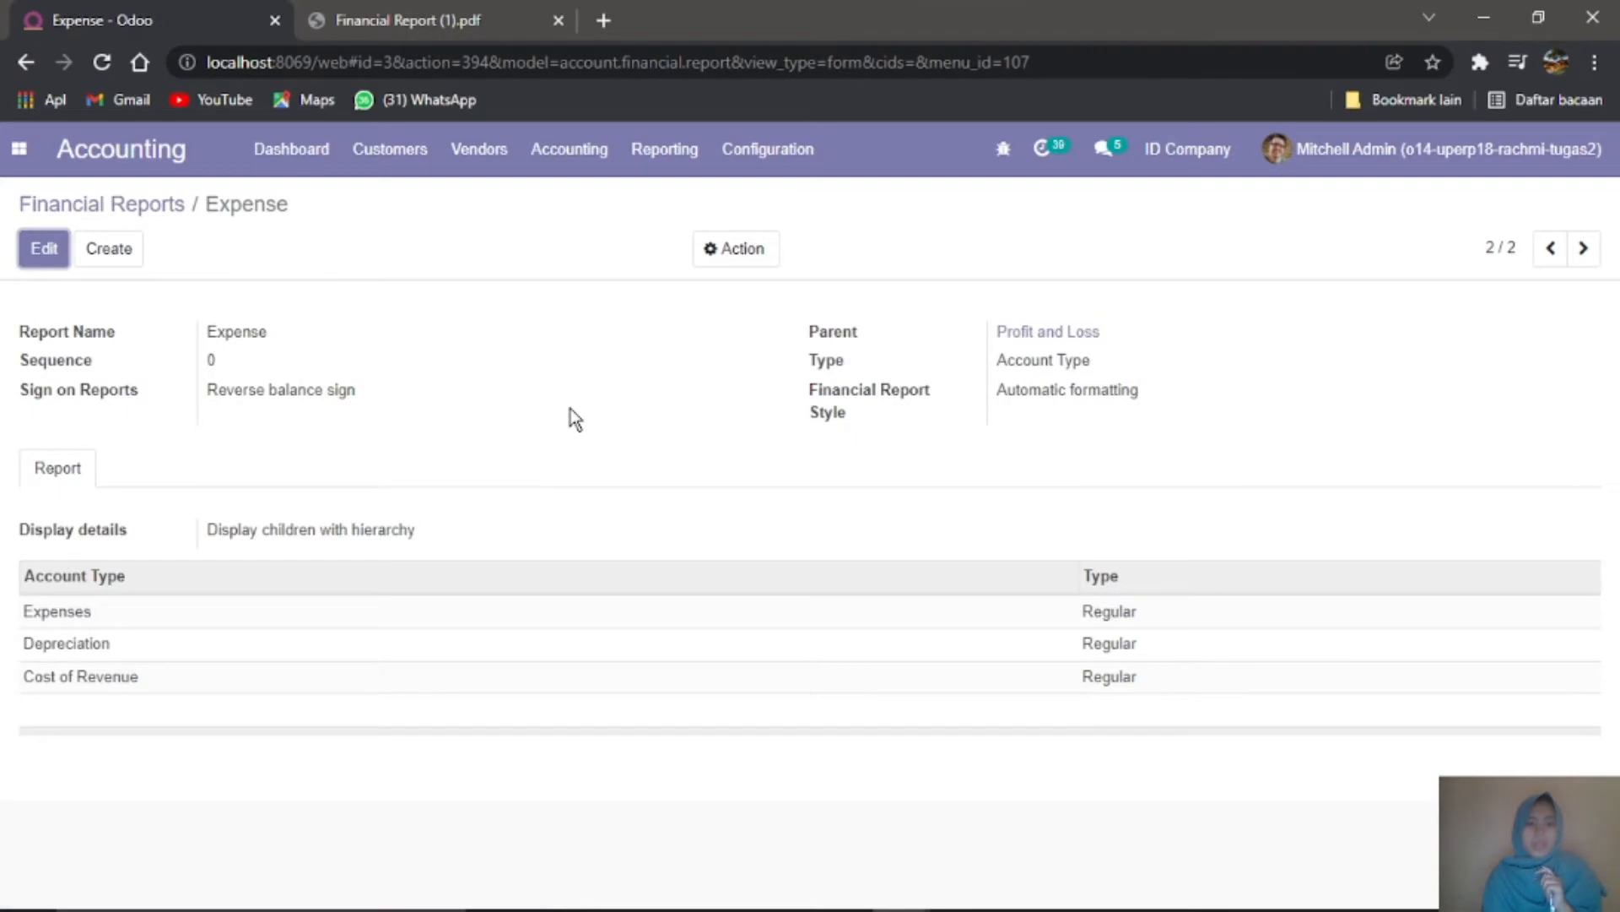
left_click(37, 253)
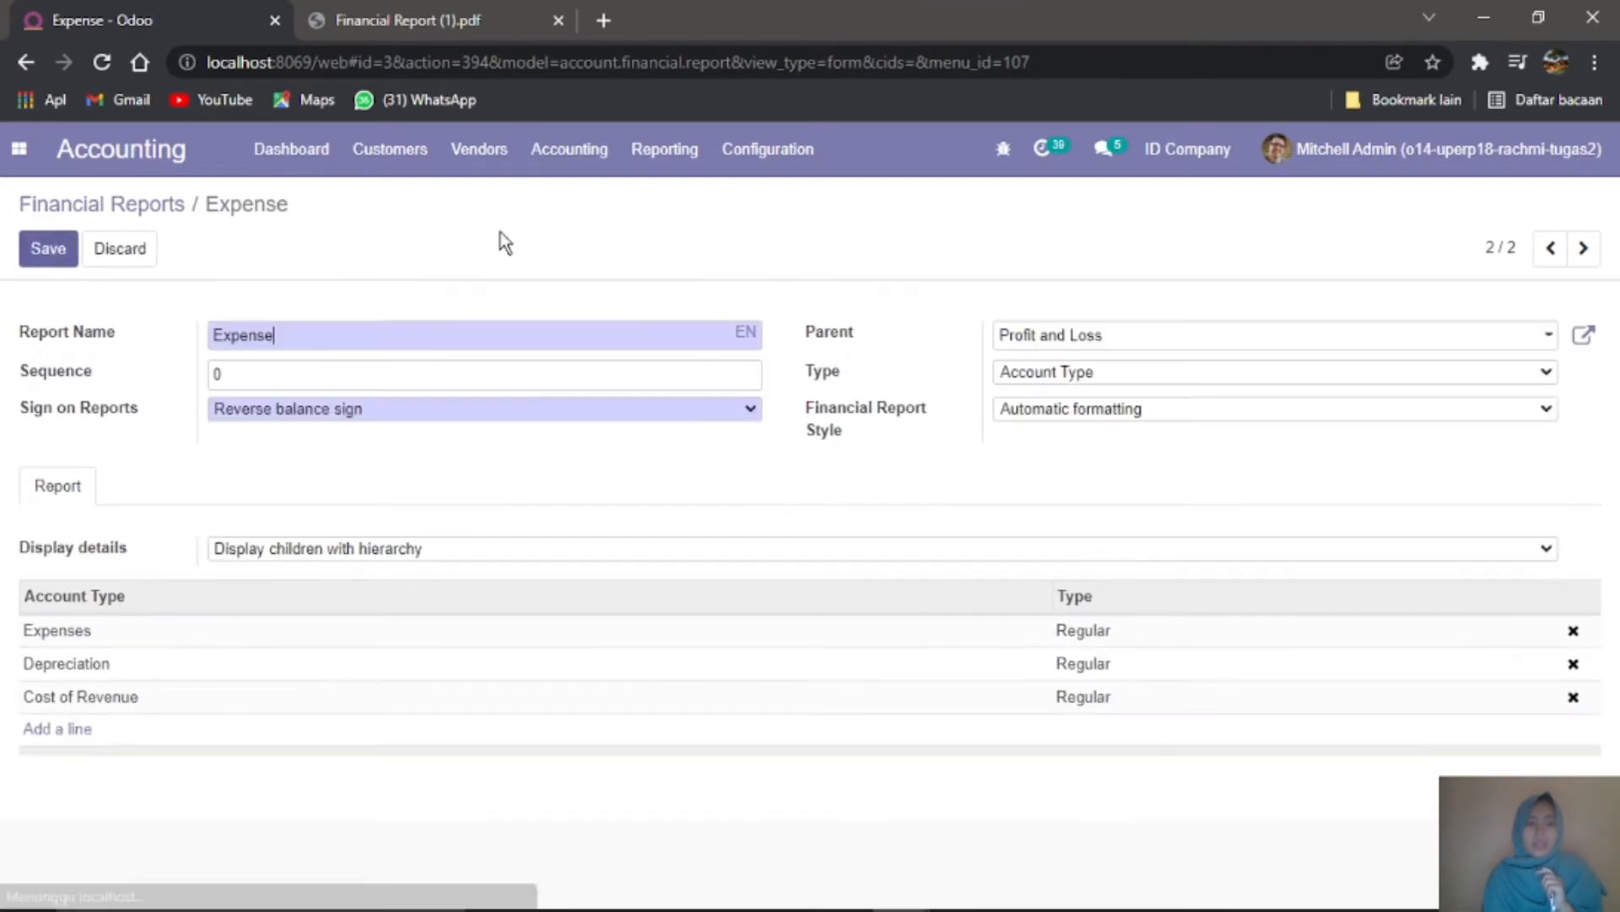
Step: Check the exported Profit and Loss PDF for reference and rename the Expense report HARGA POKOK PENJUALAN (HPP)
left_click(481, 4)
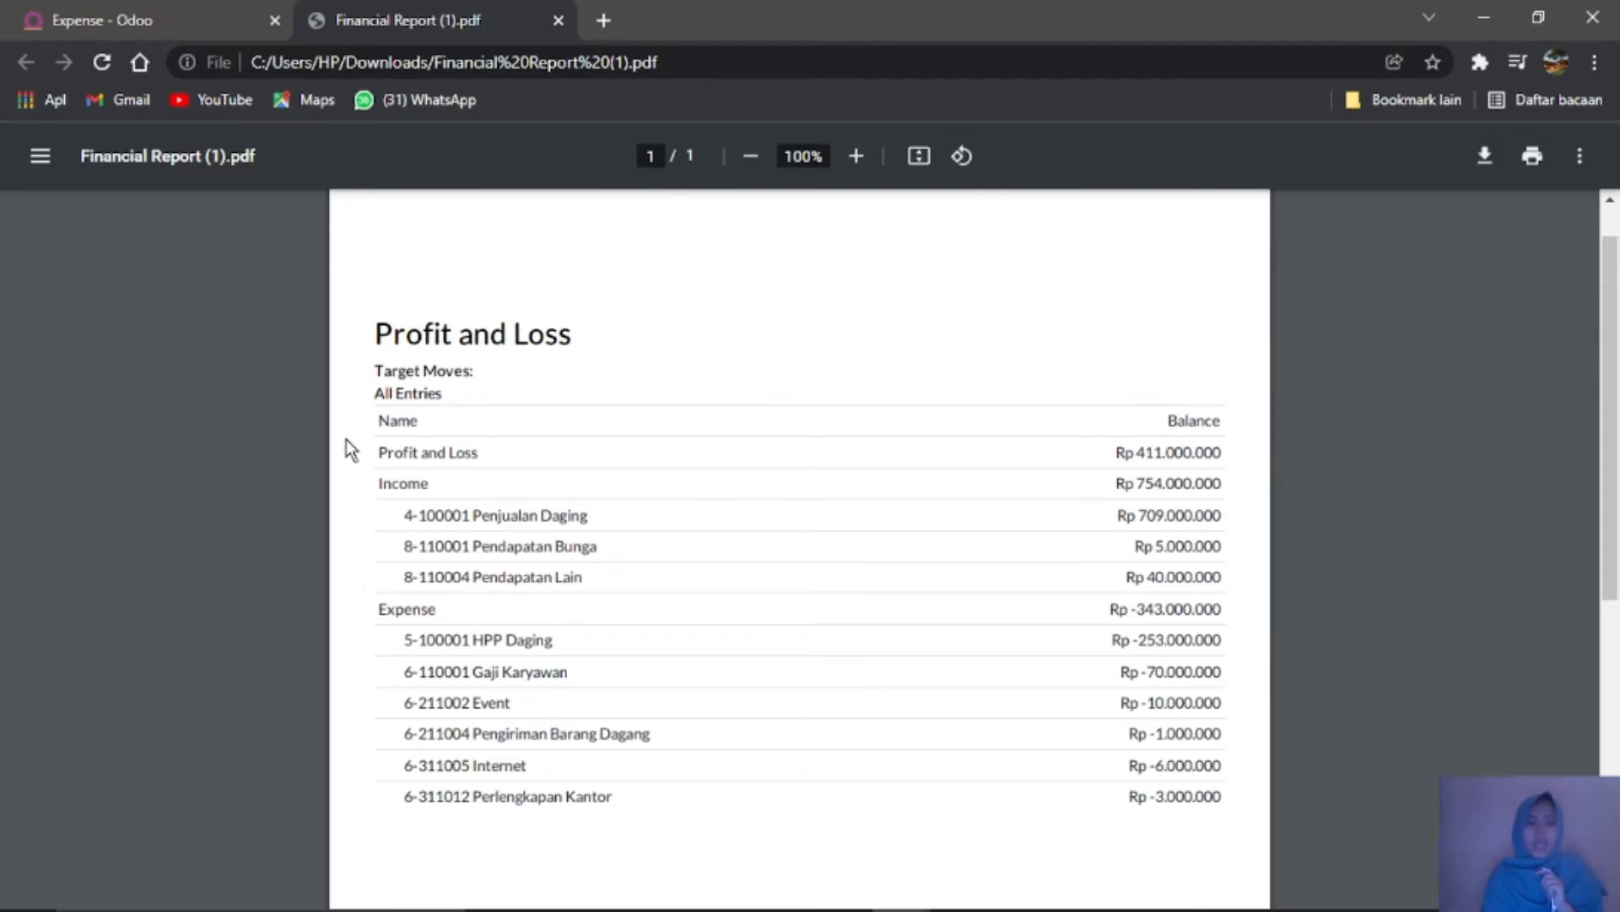
left_click(151, 7)
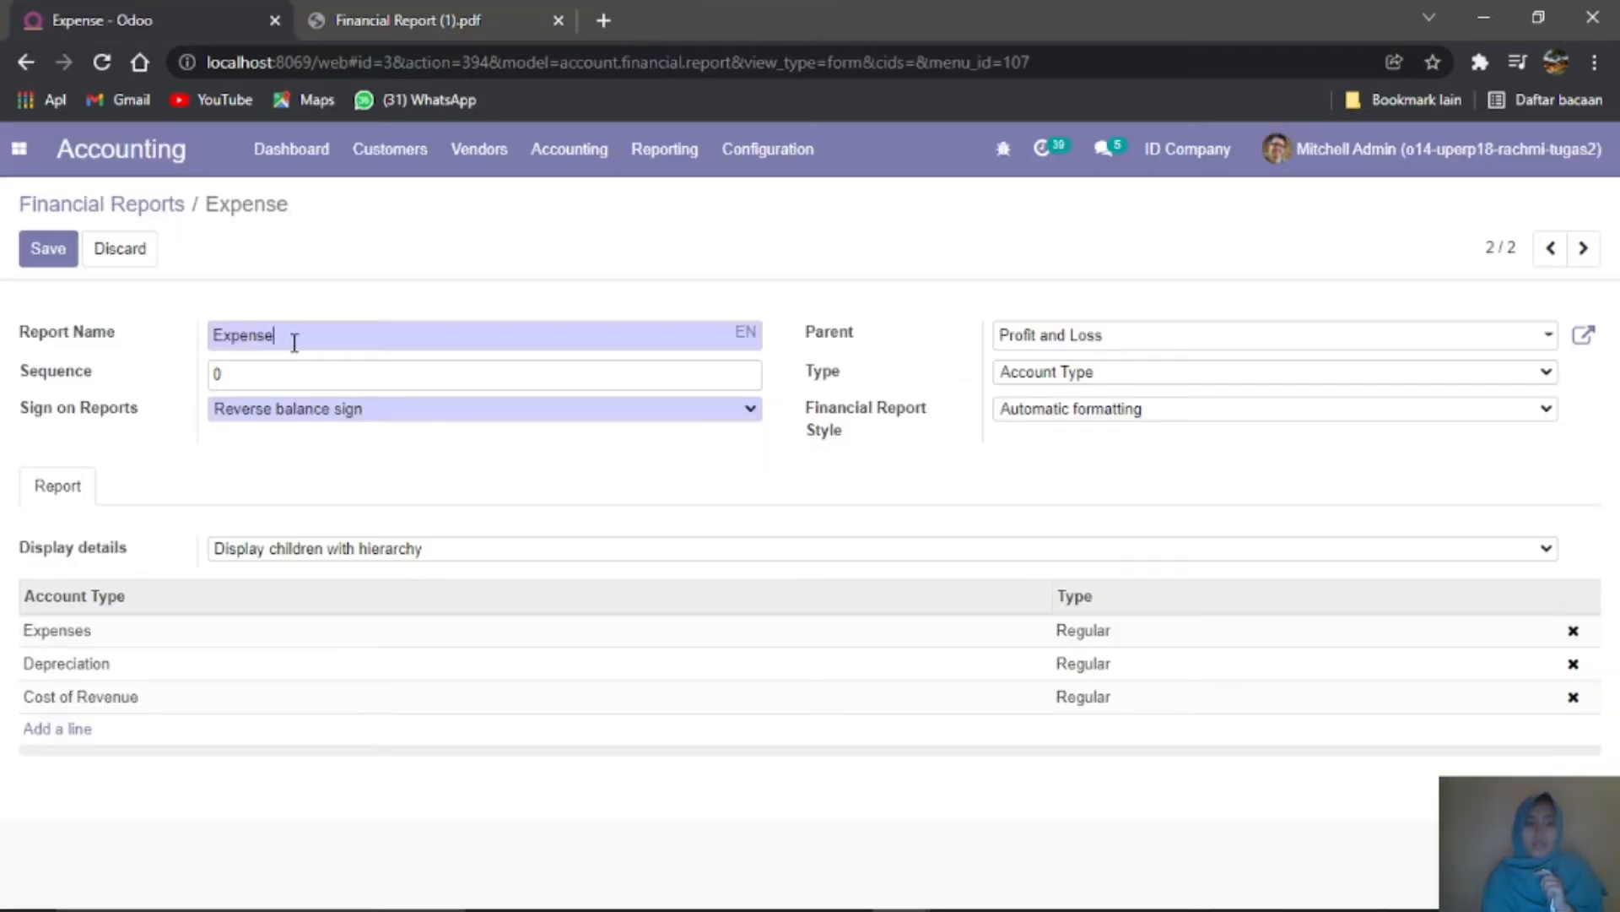
key("ctrl+a")
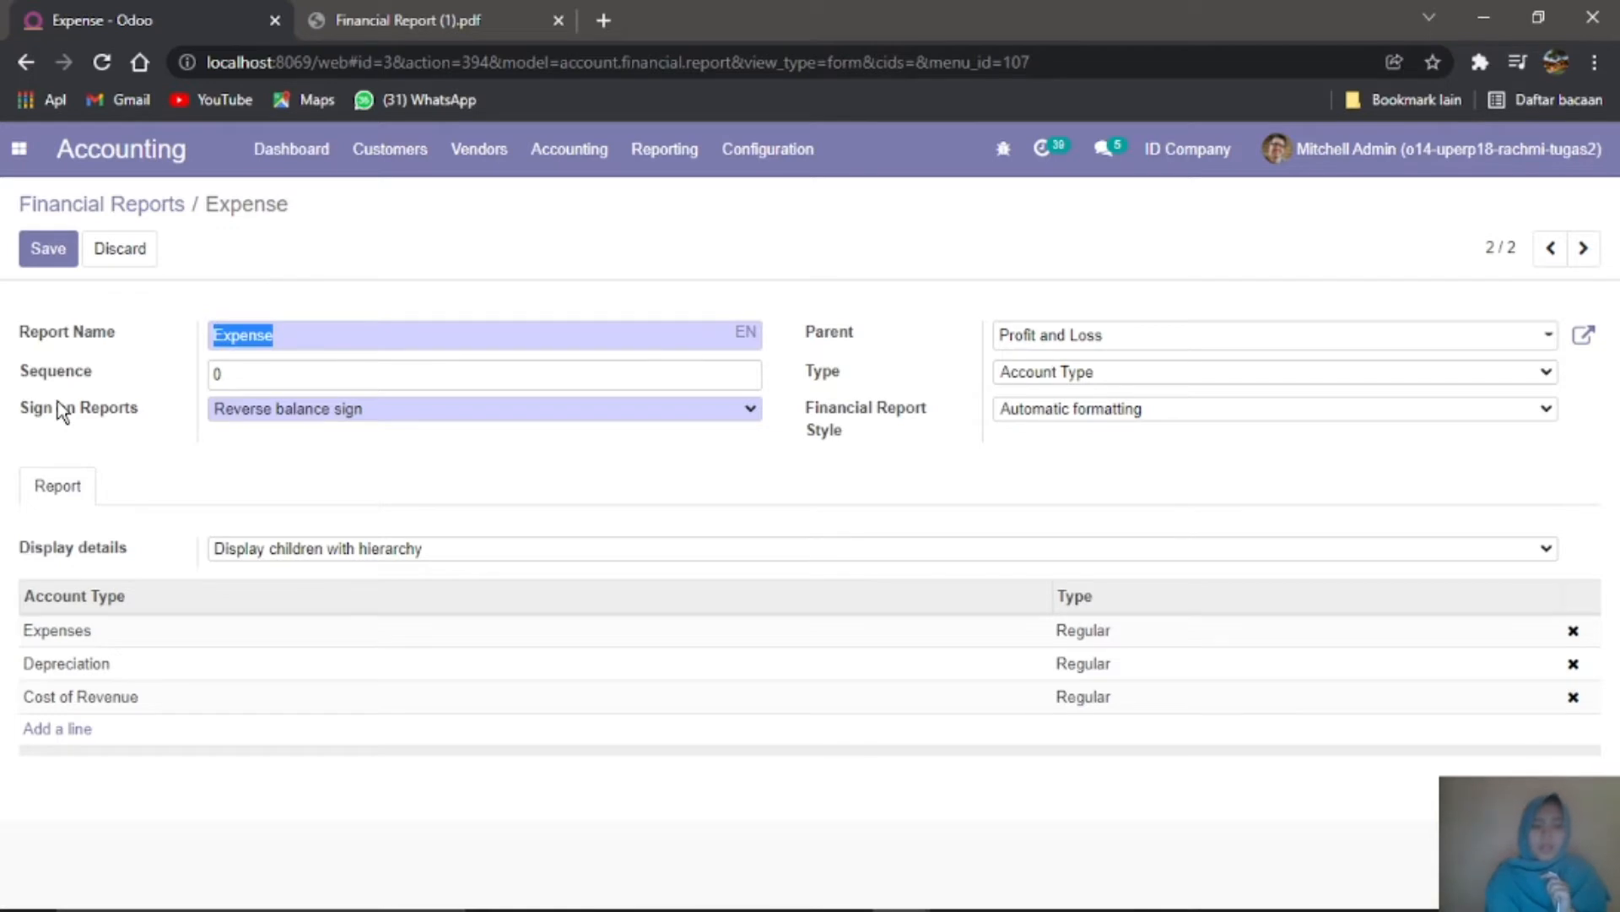
type("H")
key("BackSpace")
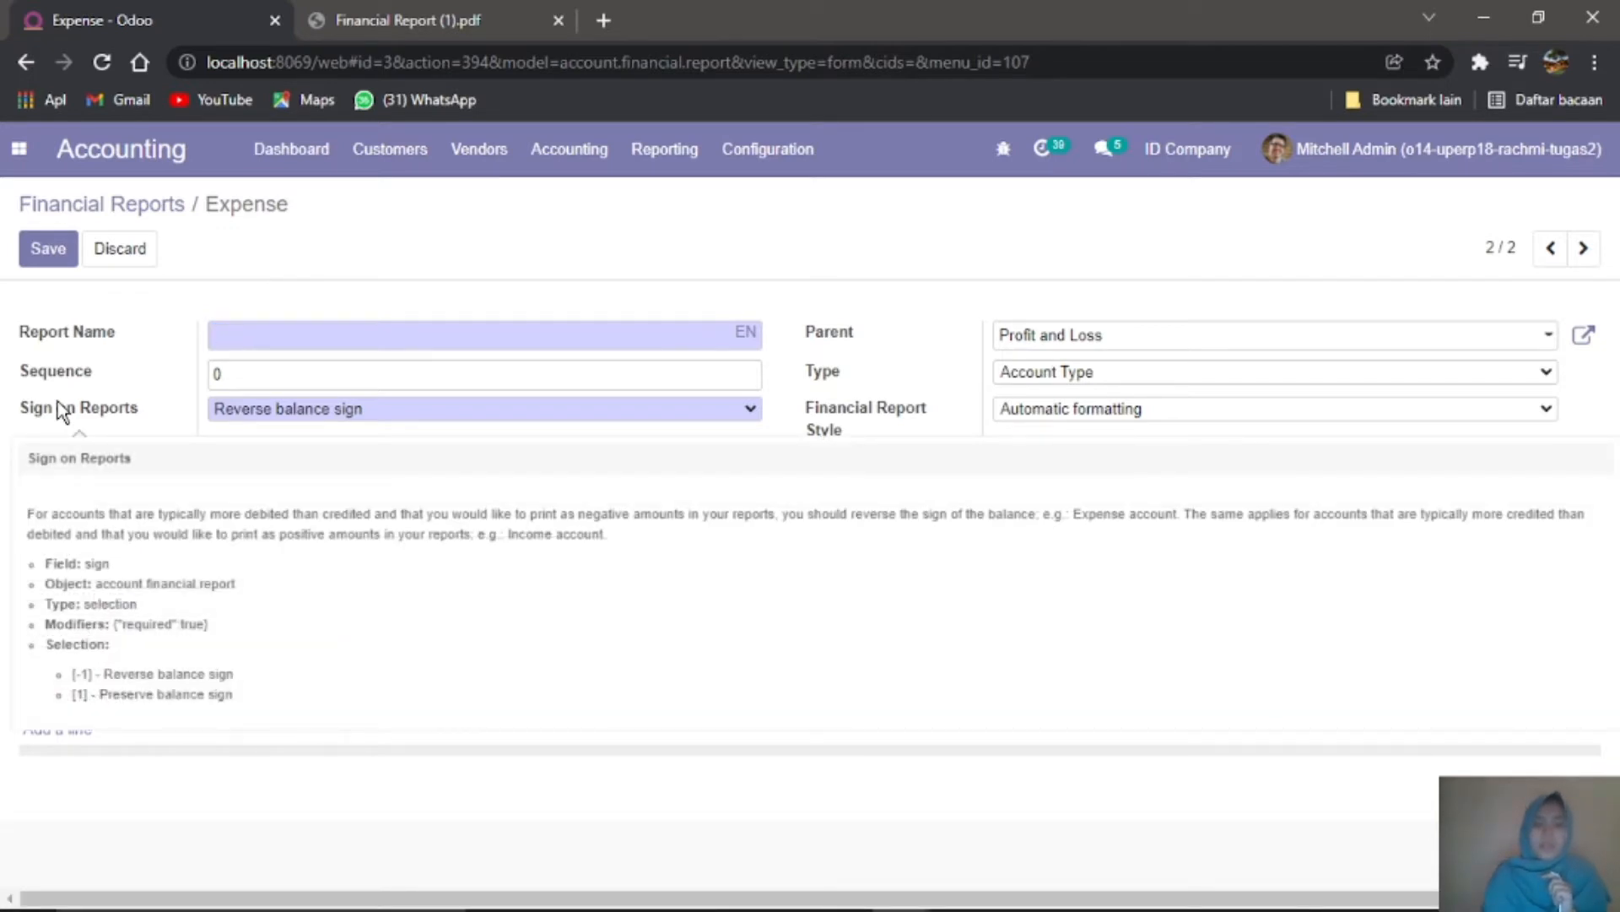
type("HARFA")
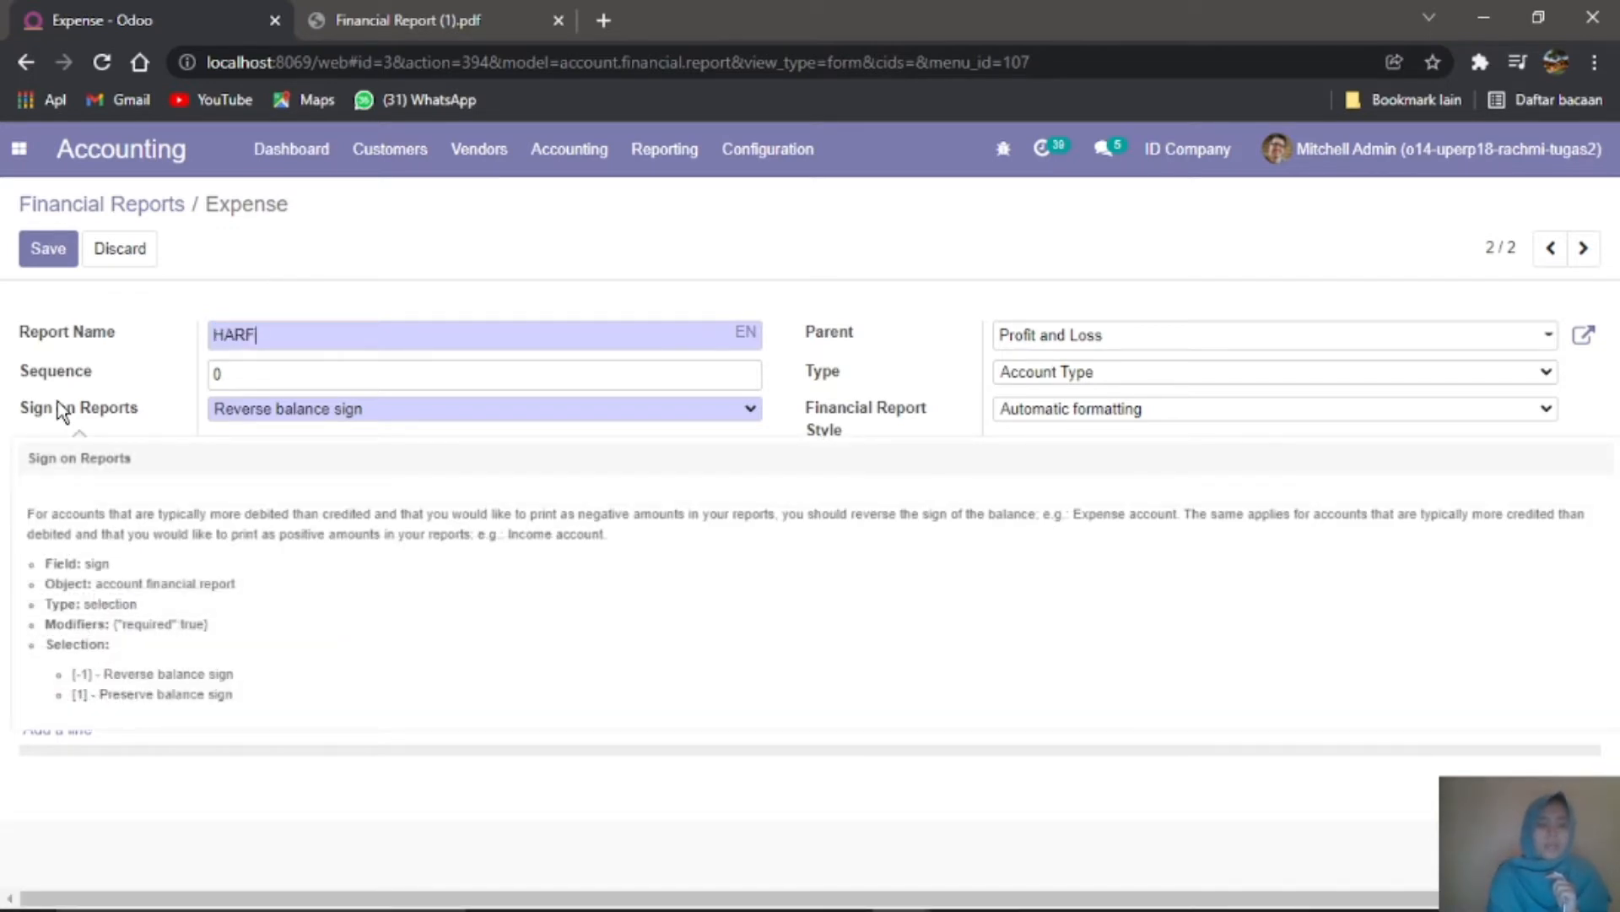
key("BackSpace")
key("BackSpace")
type("GA POKOK PE")
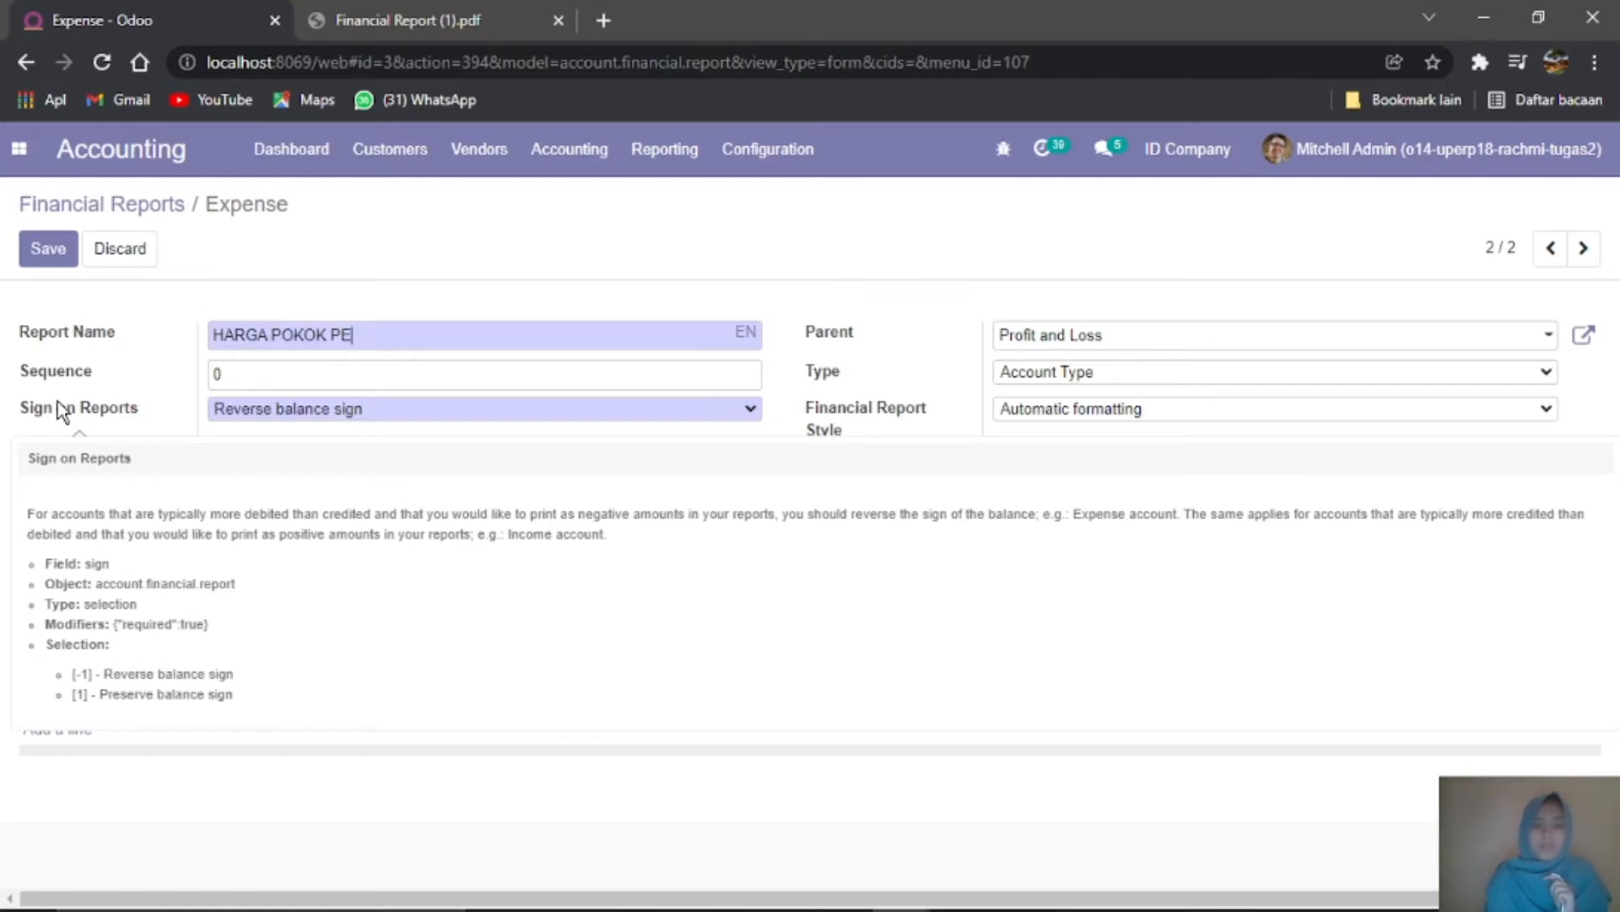
type("NJUALAN (HPP")
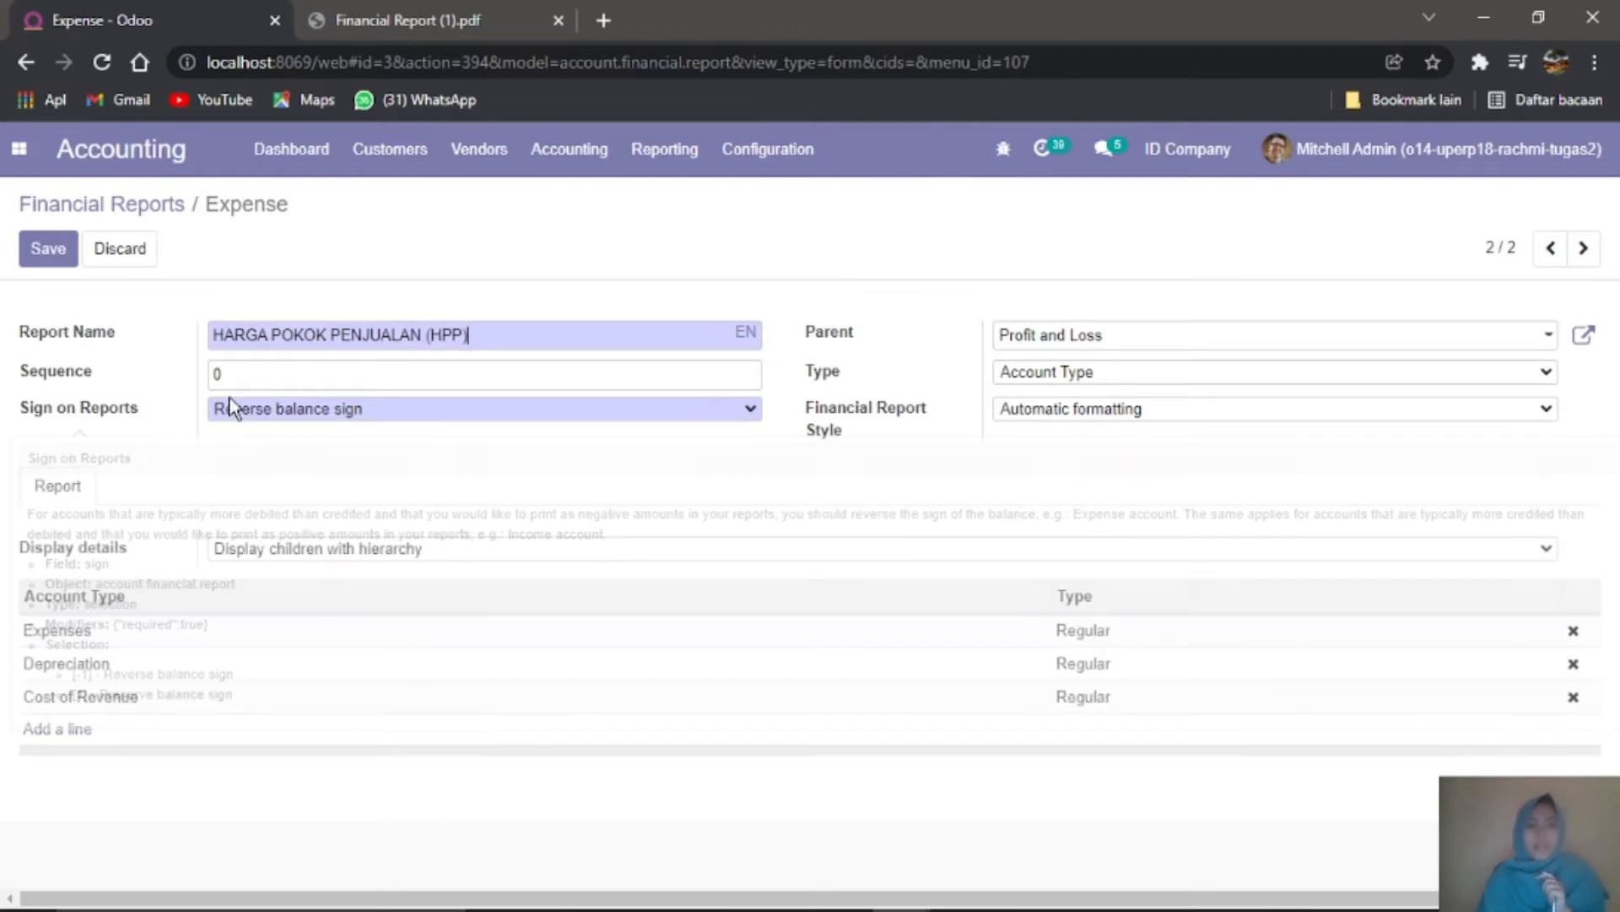
type(")")
Step: Set the report's sequence to 2 and keep Reverse balance sign for its sign on reports
left_click(357, 370)
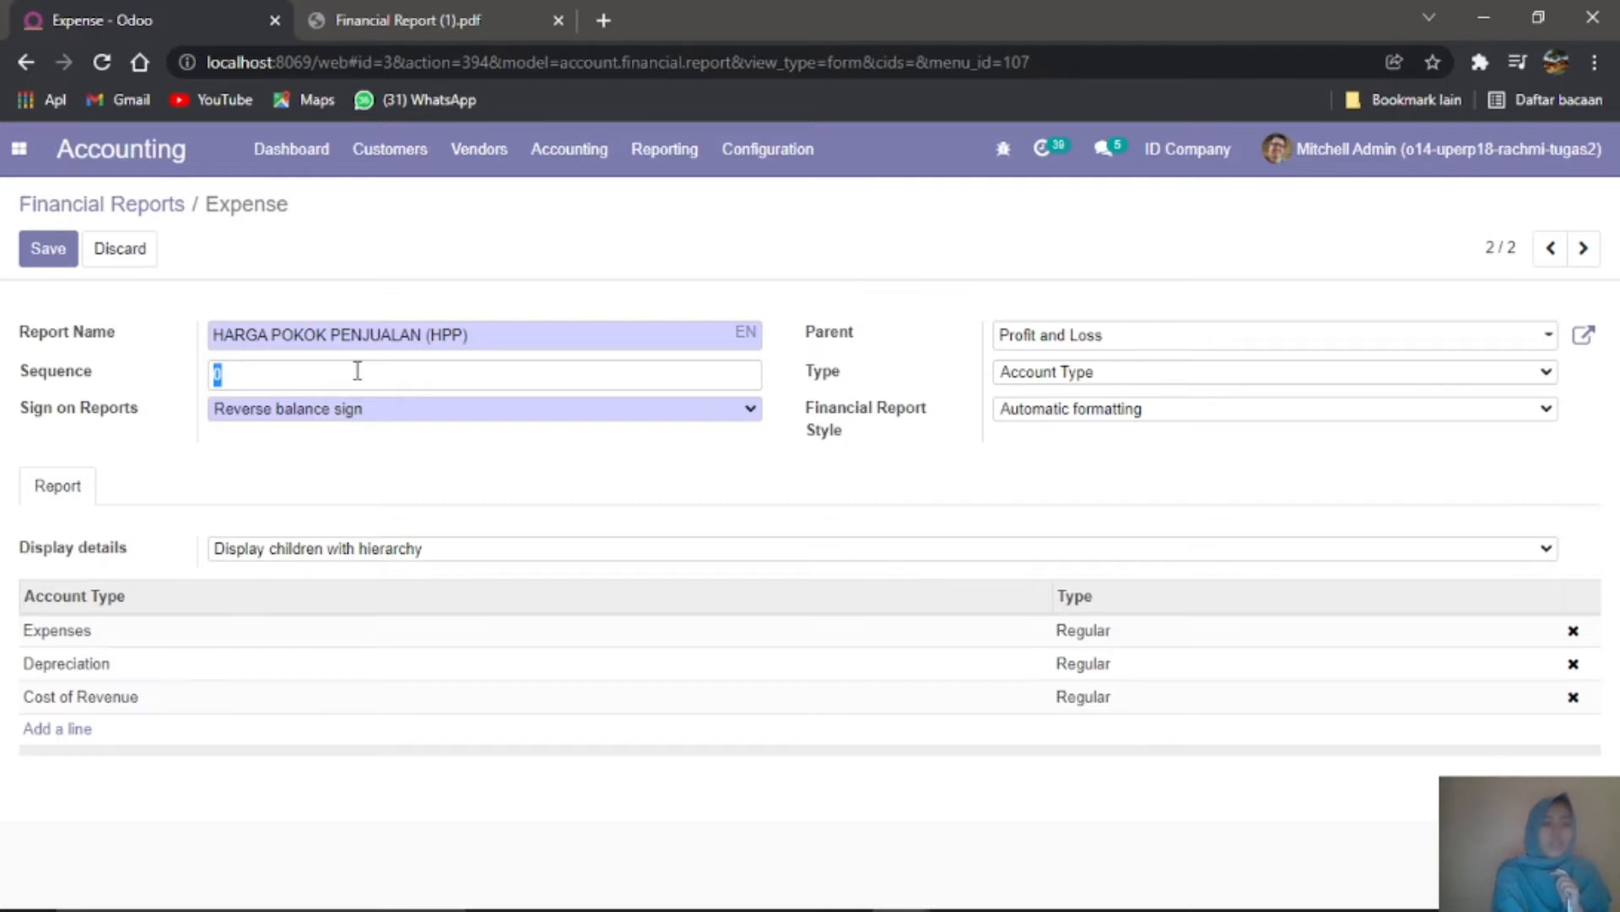
type("2")
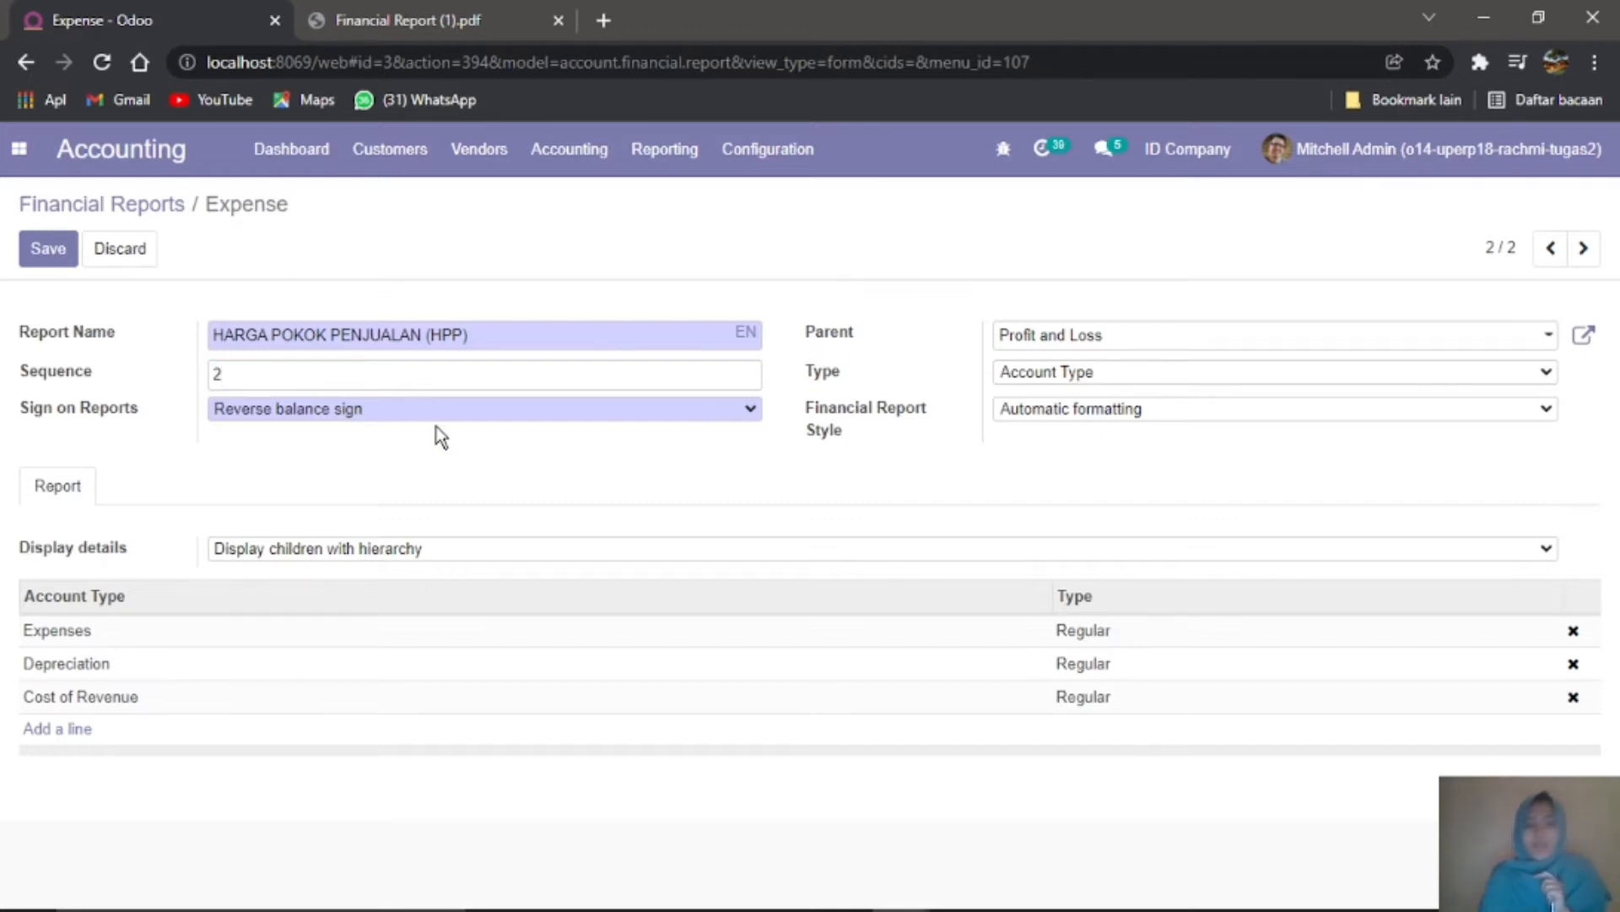
left_click(307, 413)
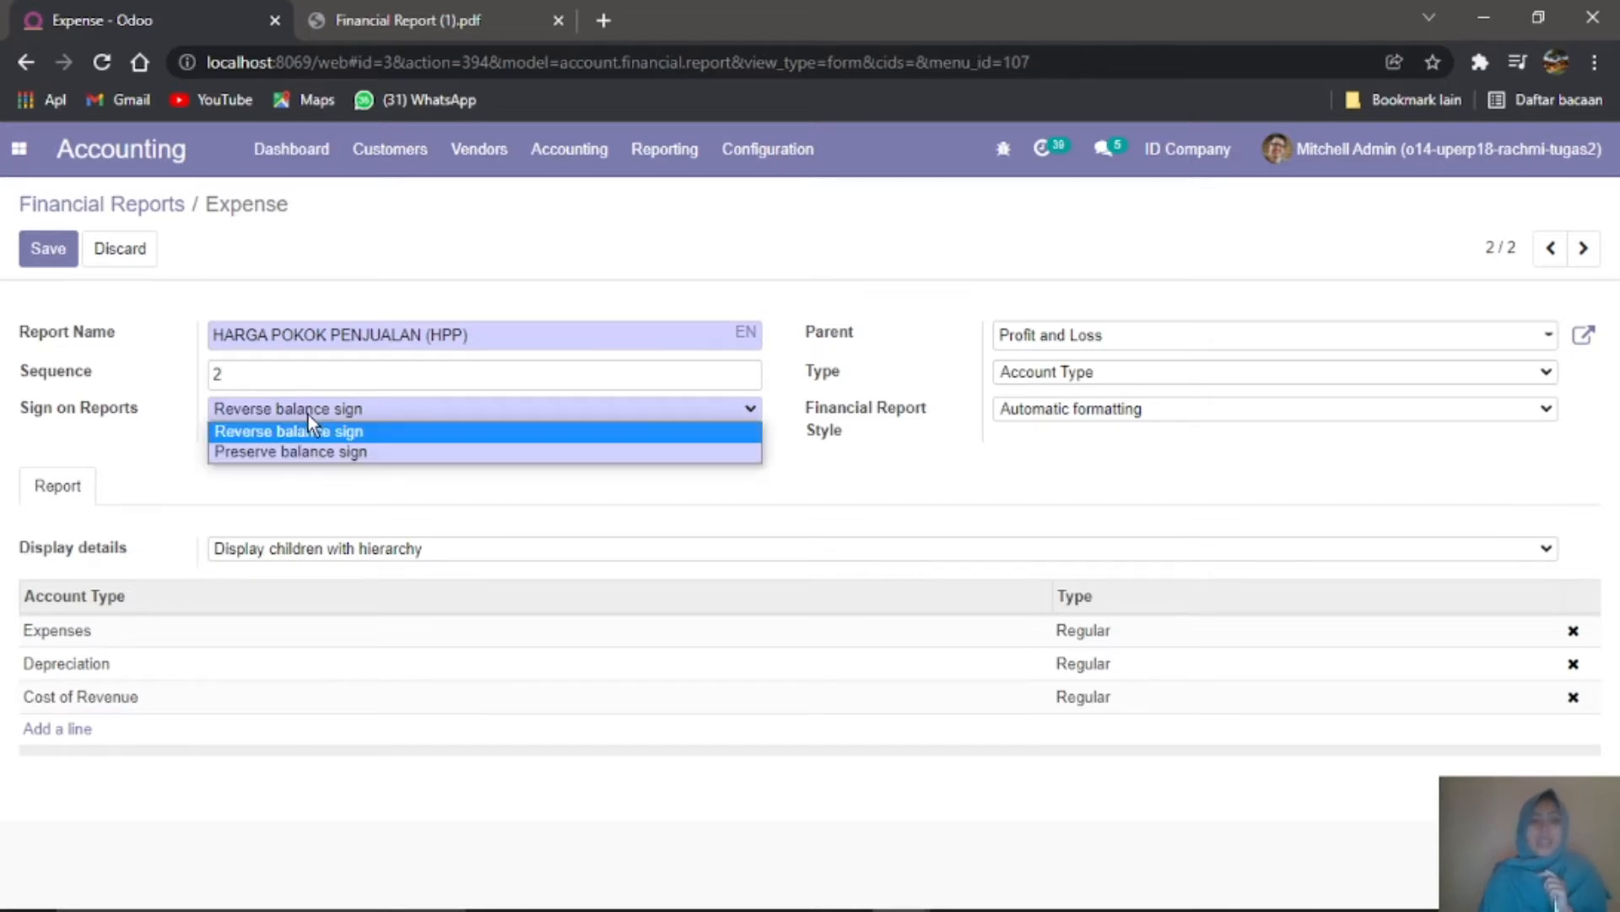
left_click(307, 414)
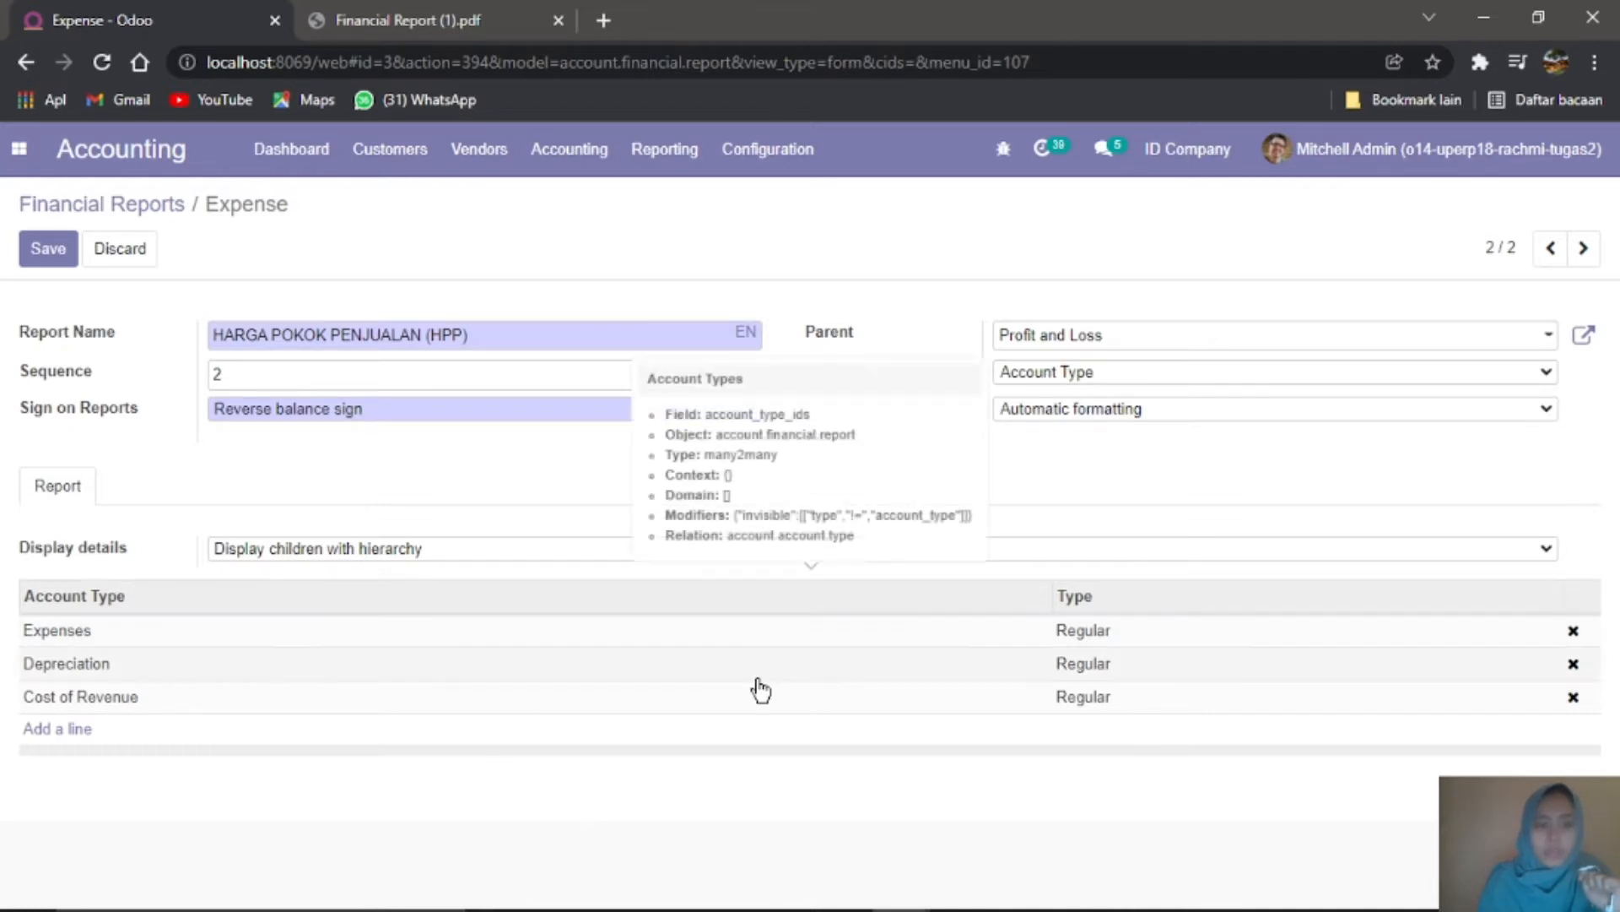
Step: Remove the Depreciation and Expenses account types from the report and save the record
left_click(1573, 665)
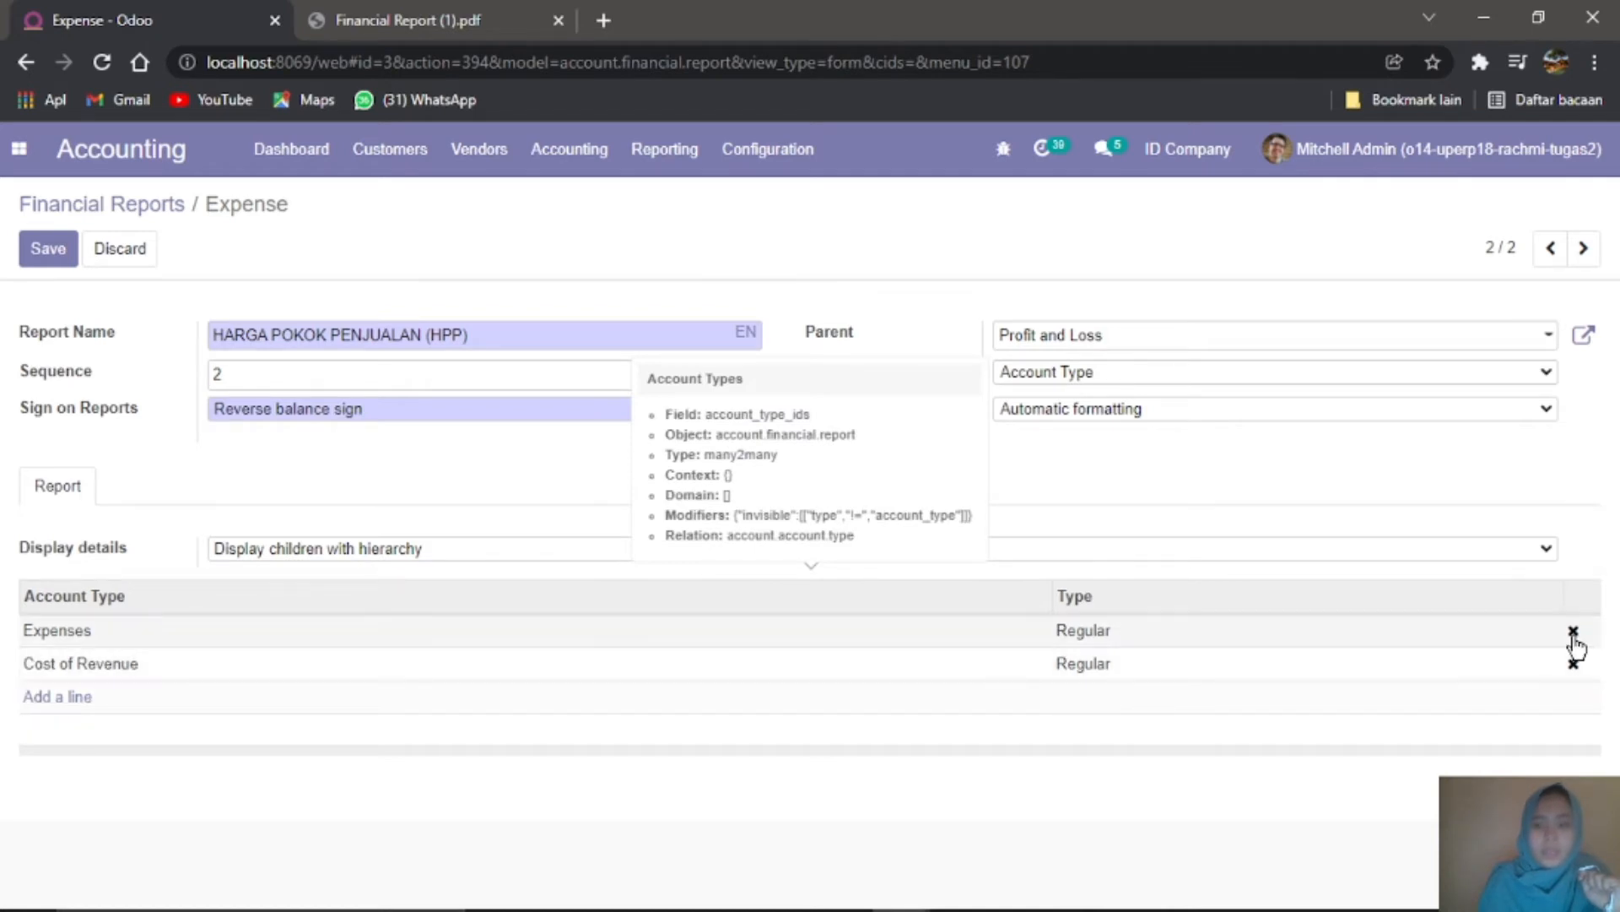
left_click(1574, 631)
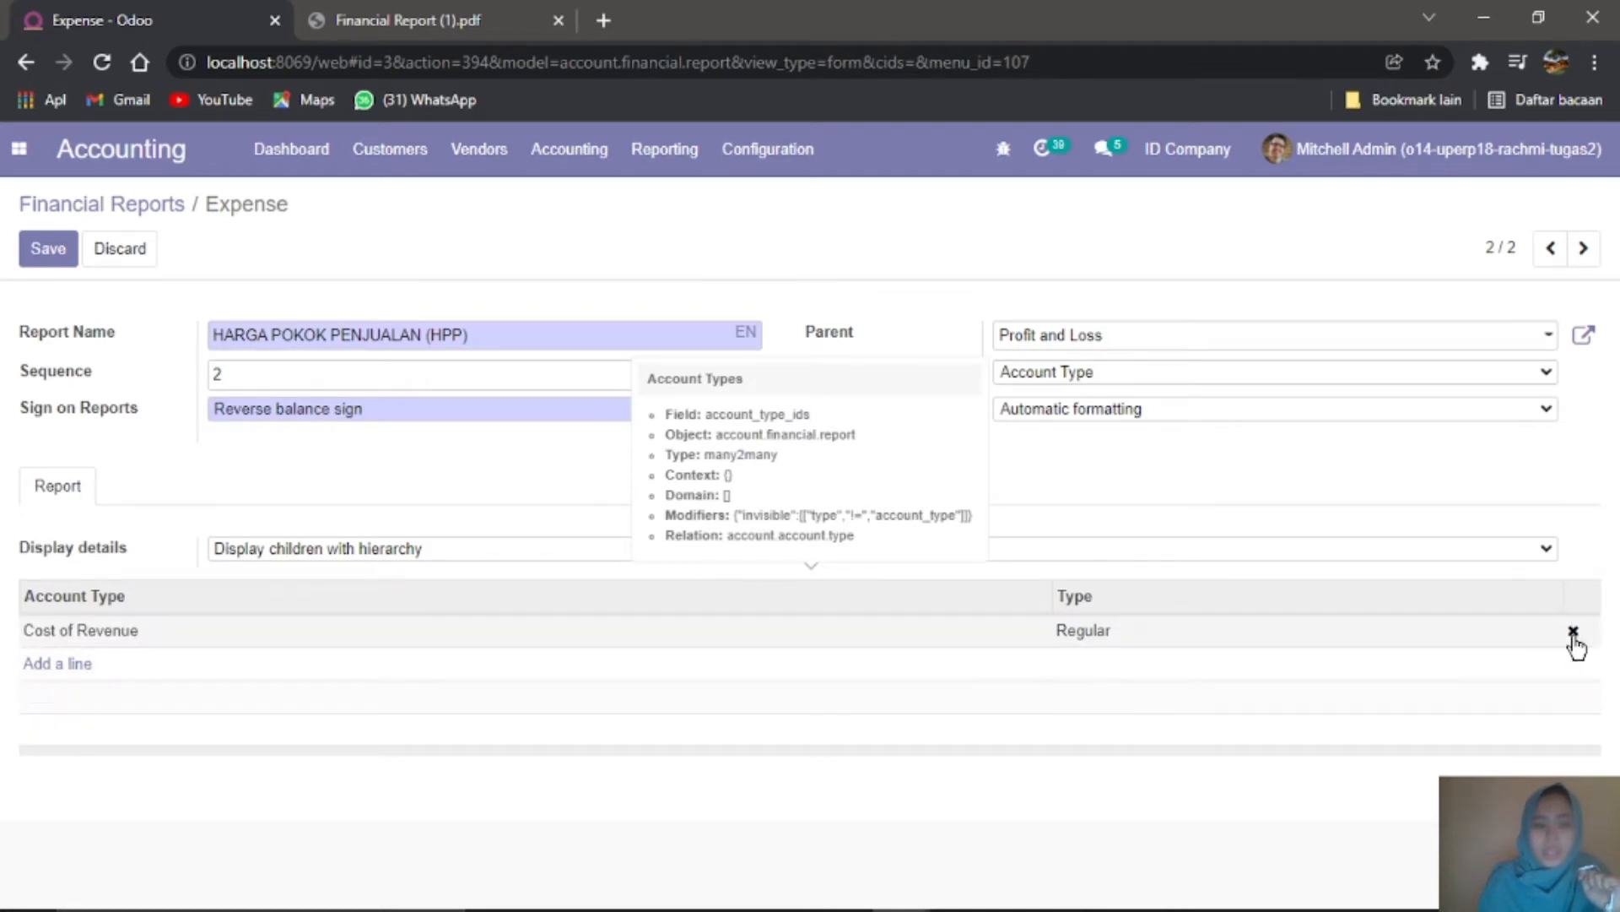
left_click(38, 255)
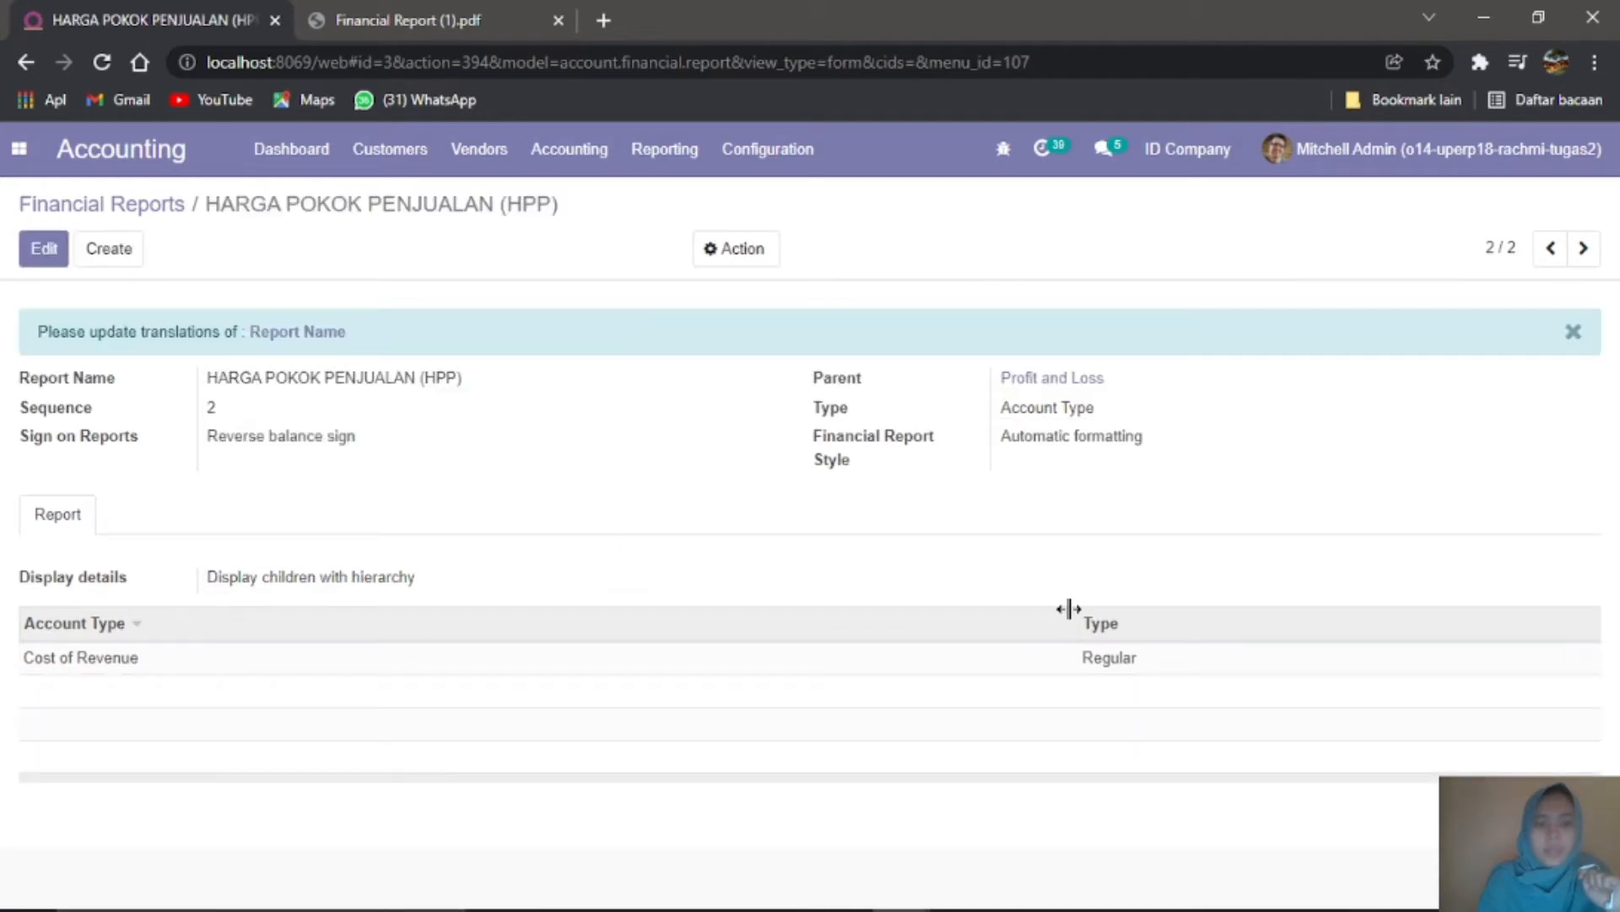
Step: Go back to the Financial Reports list from the HARGA POKOK PENJUALAN (HPP) record
mouse_move(724, 910)
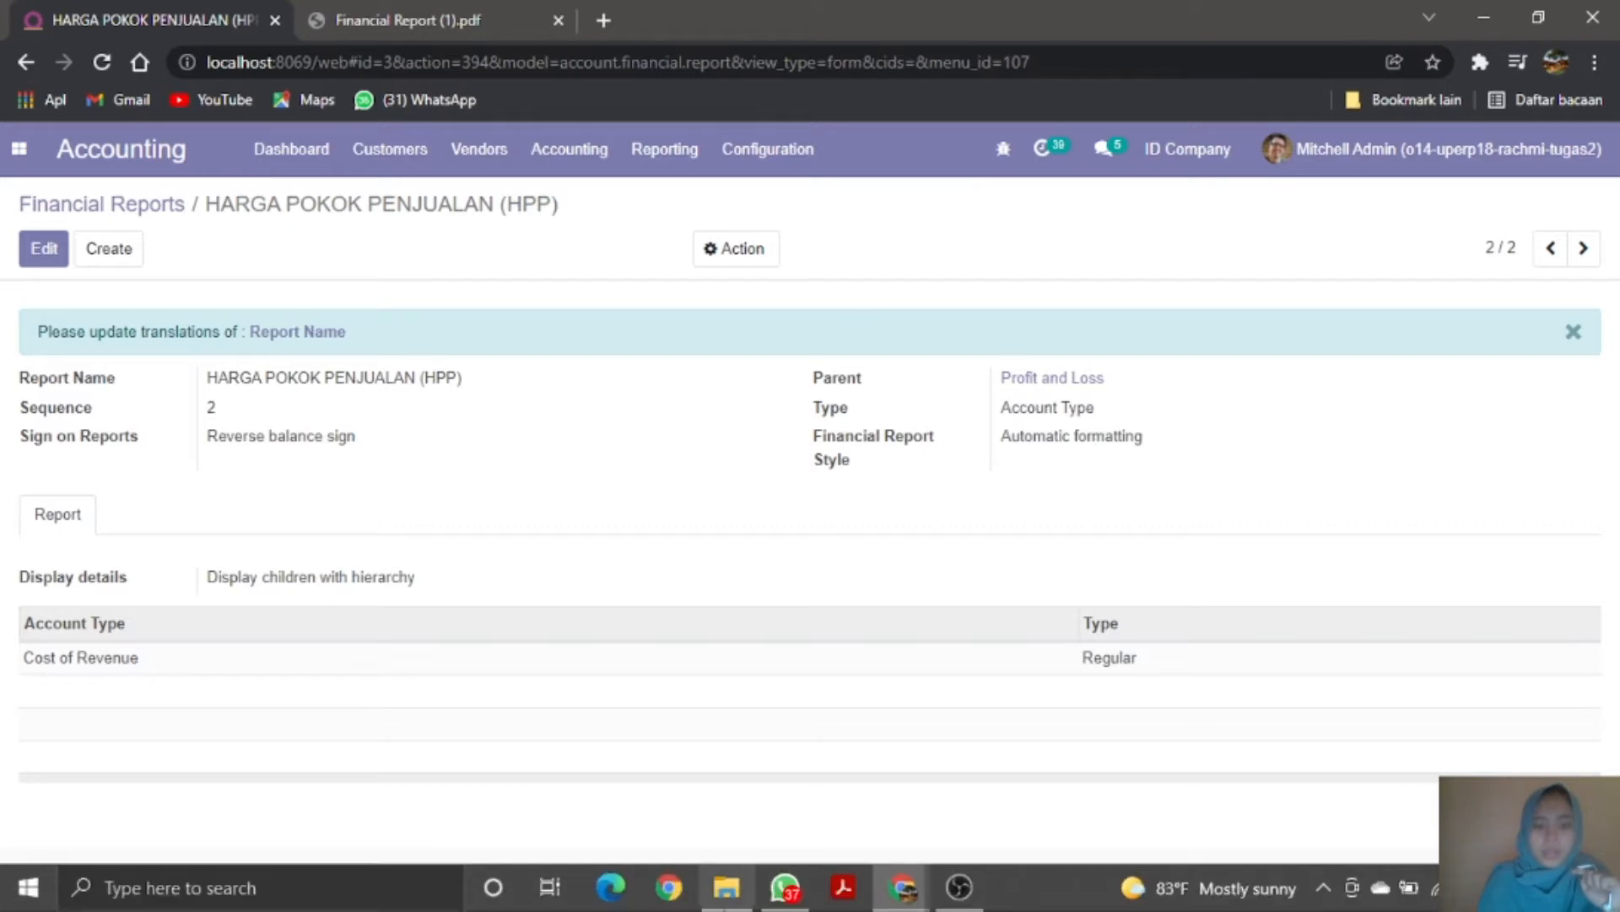
mouse_move(903, 886)
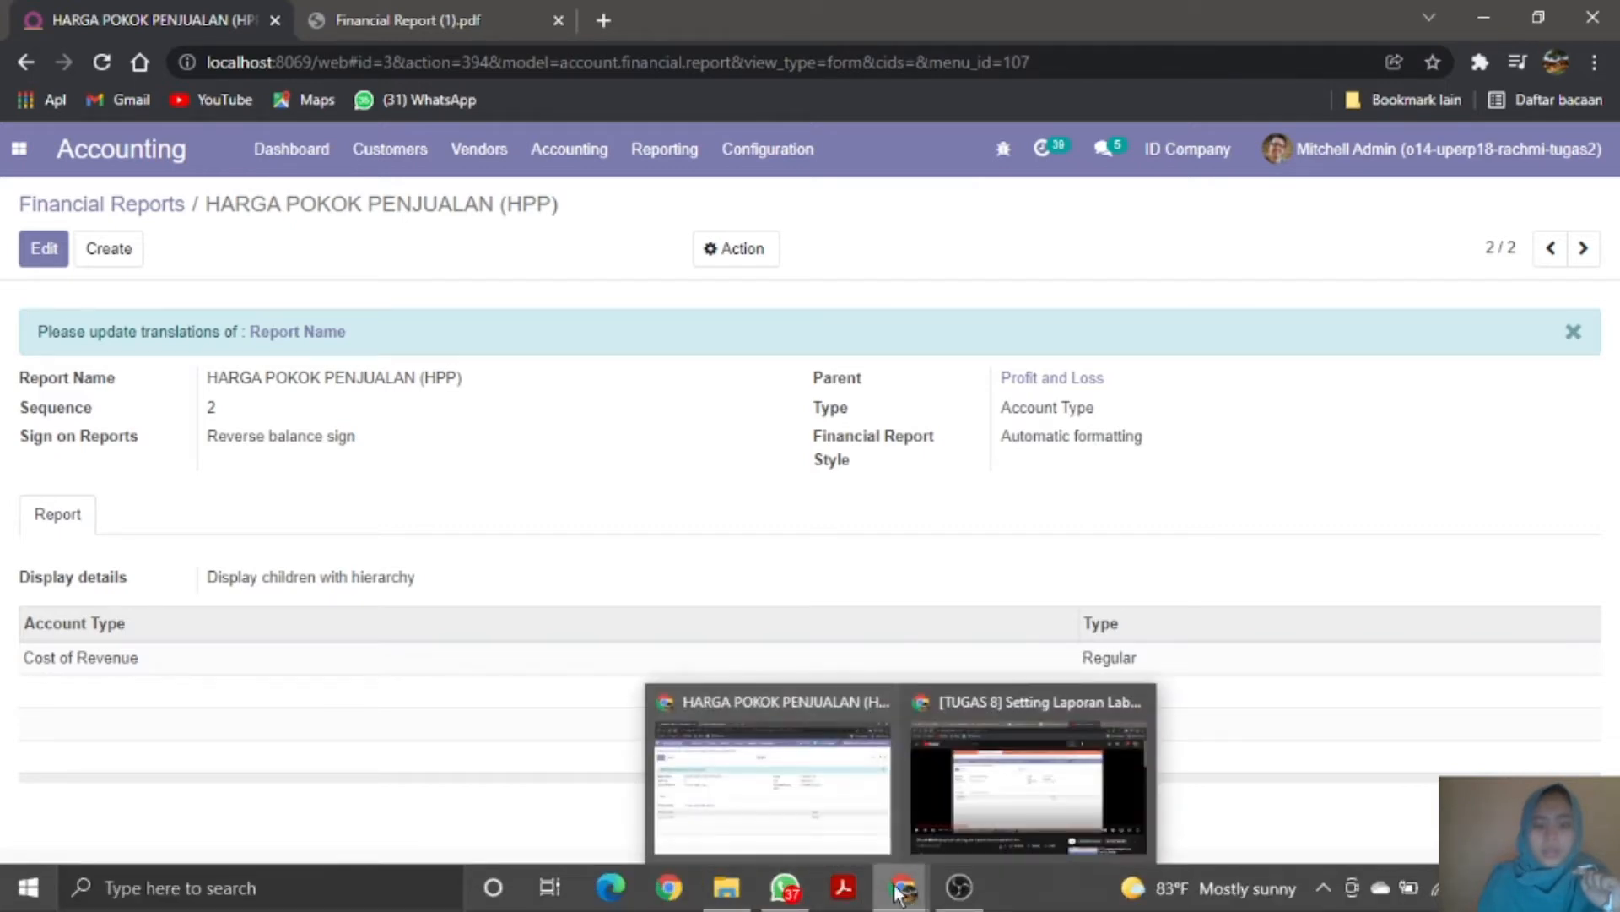
left_click(819, 808)
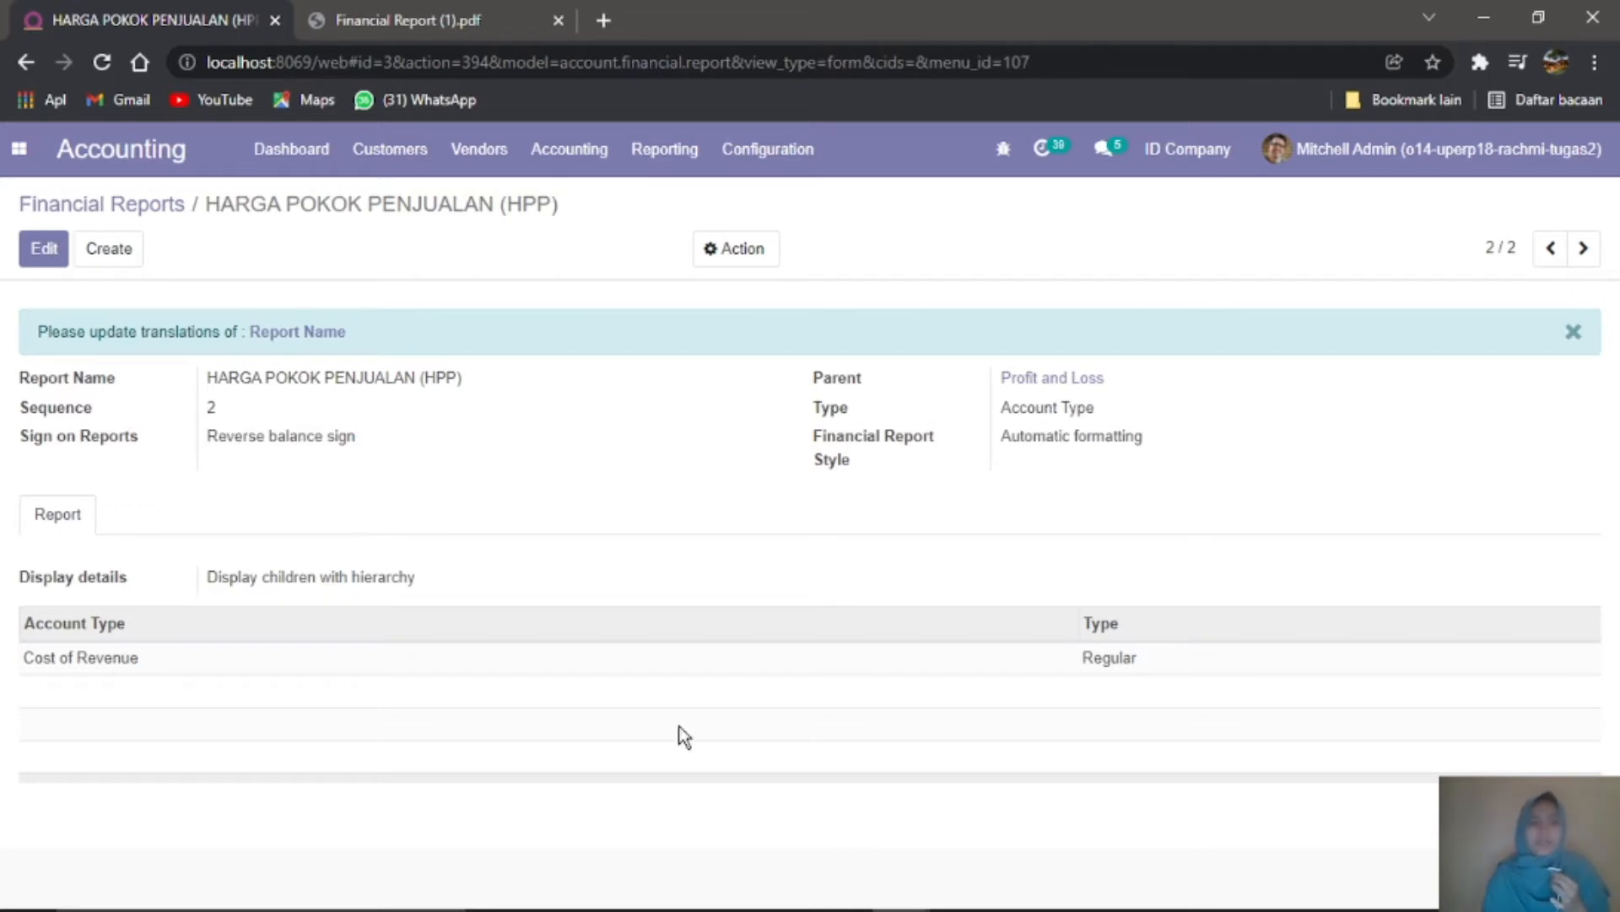
left_click(140, 206)
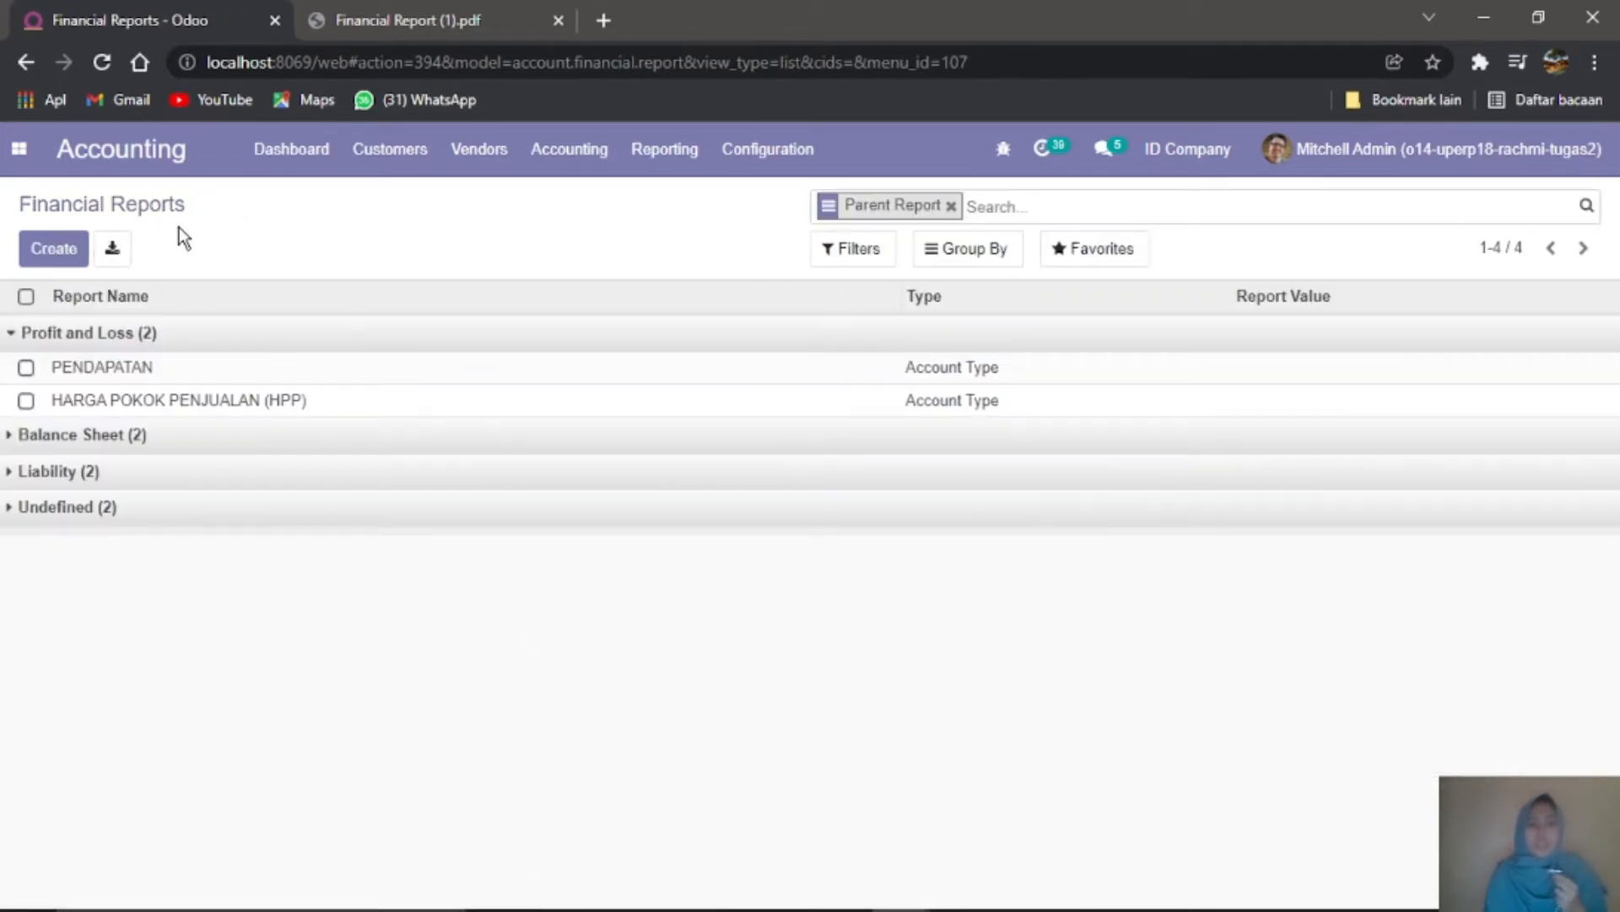
Step: Create a new financial report named LABA(RUGI)KOTOR with sequence 3
left_click(55, 254)
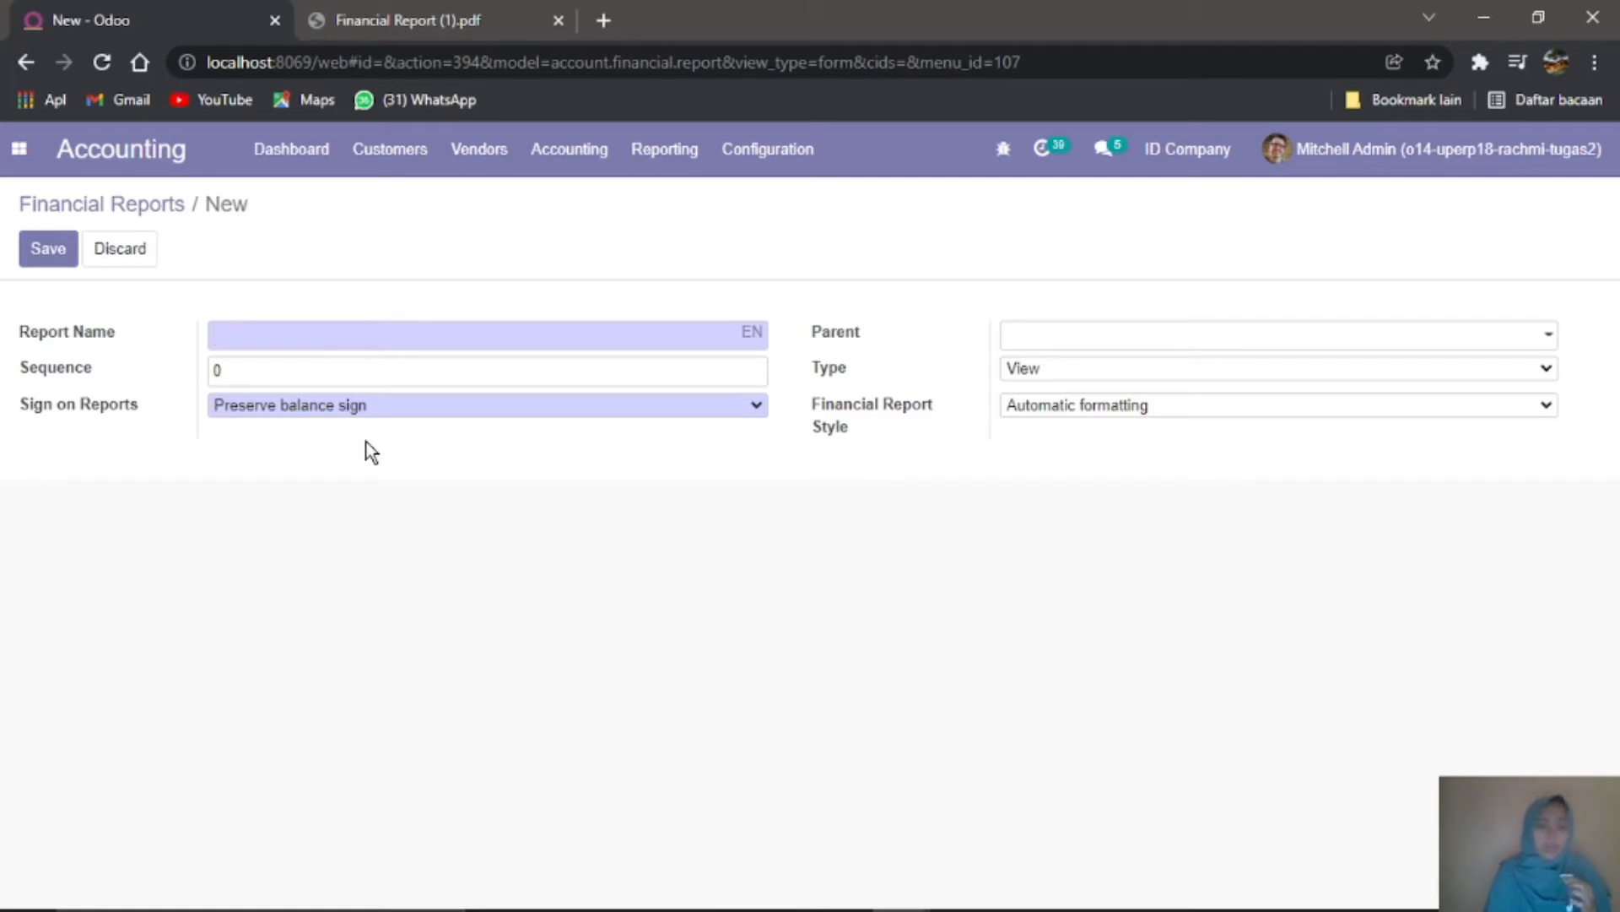
type("LA")
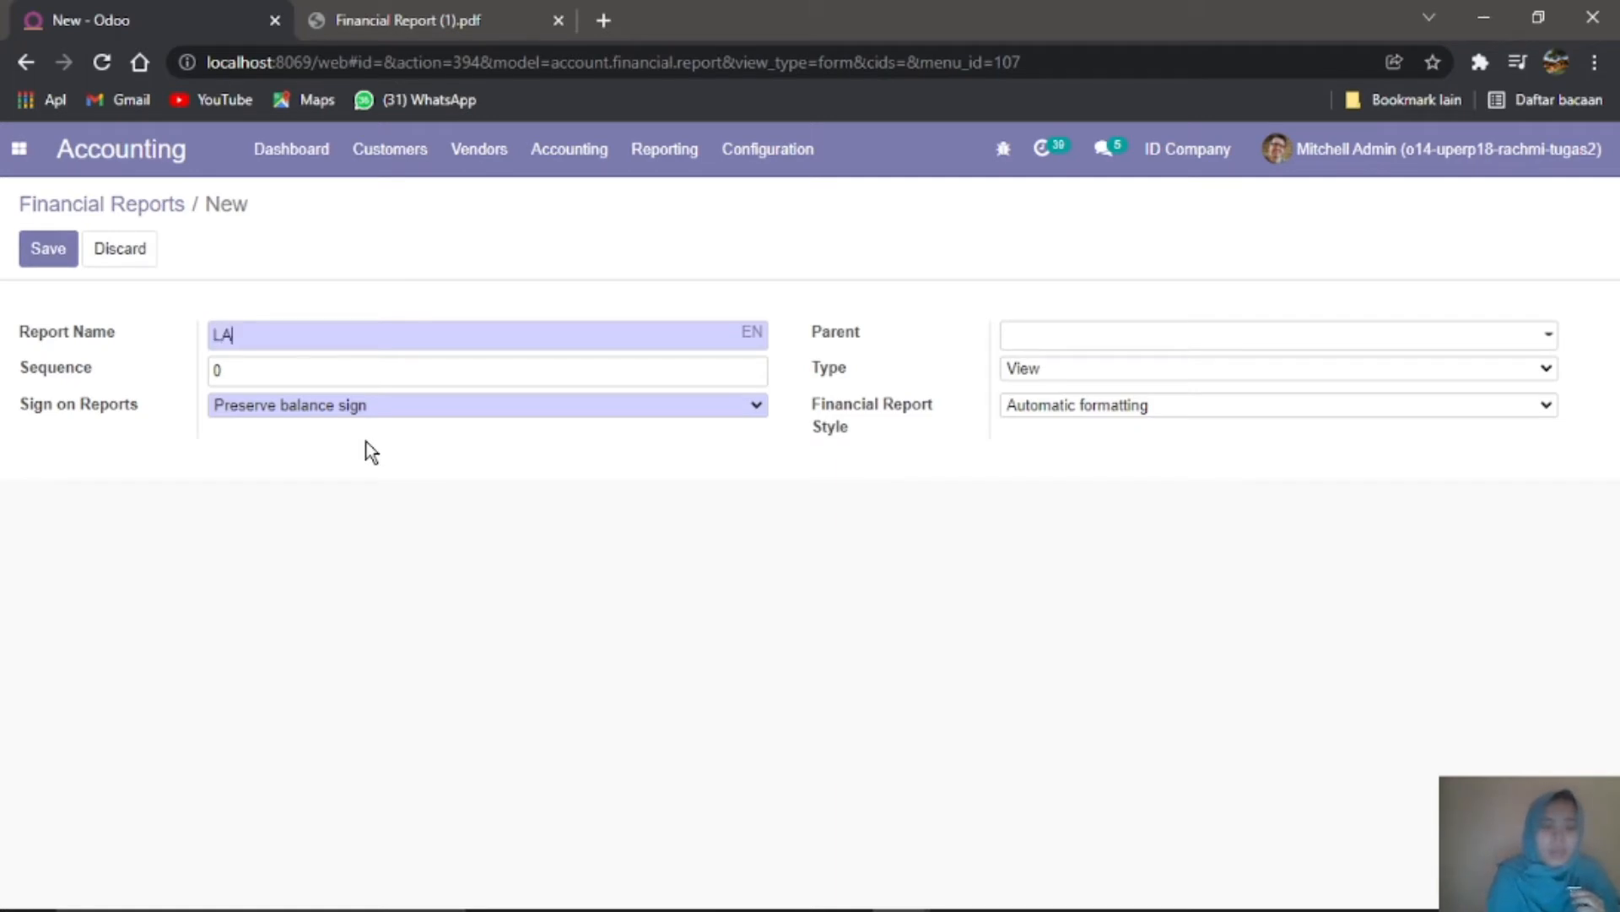
type("BA(")
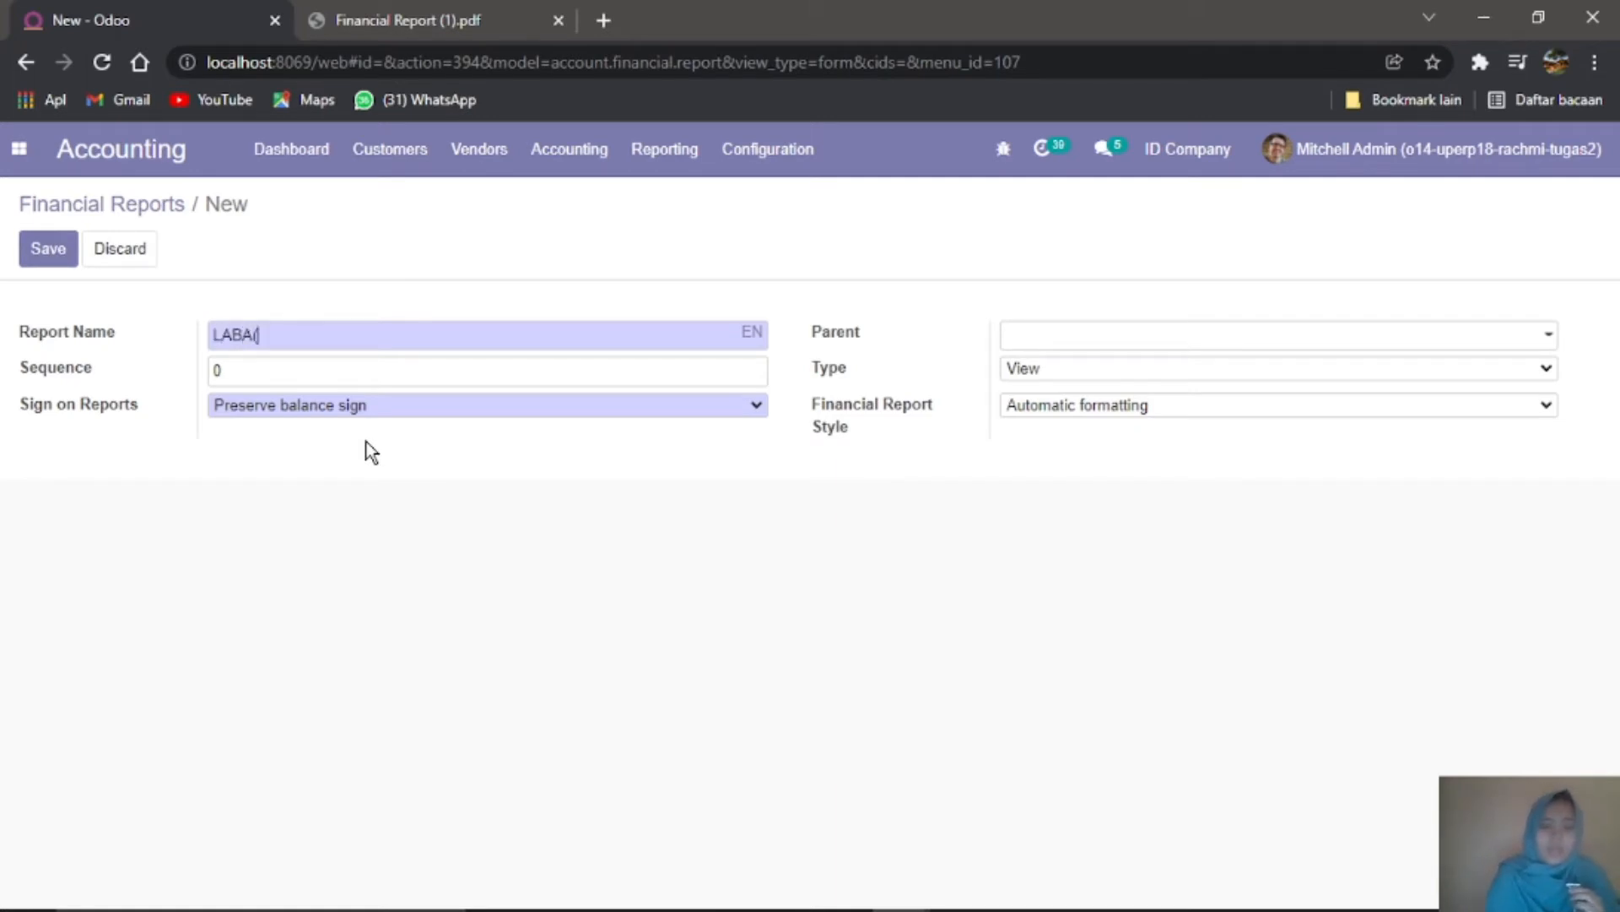
type("RUGI)")
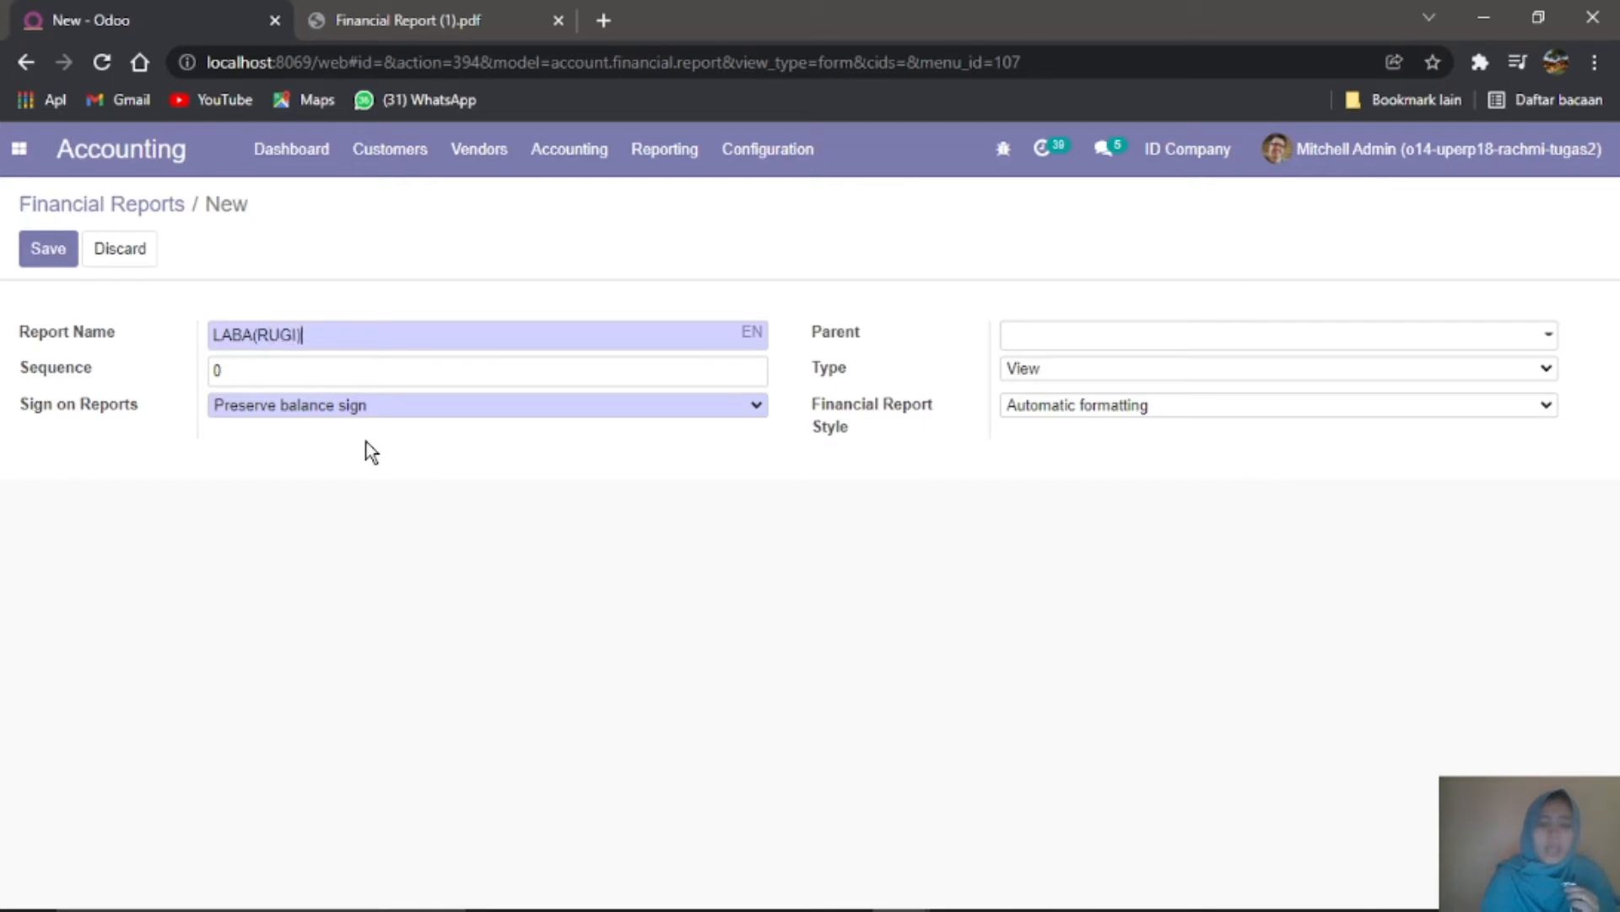
type("KOTOR")
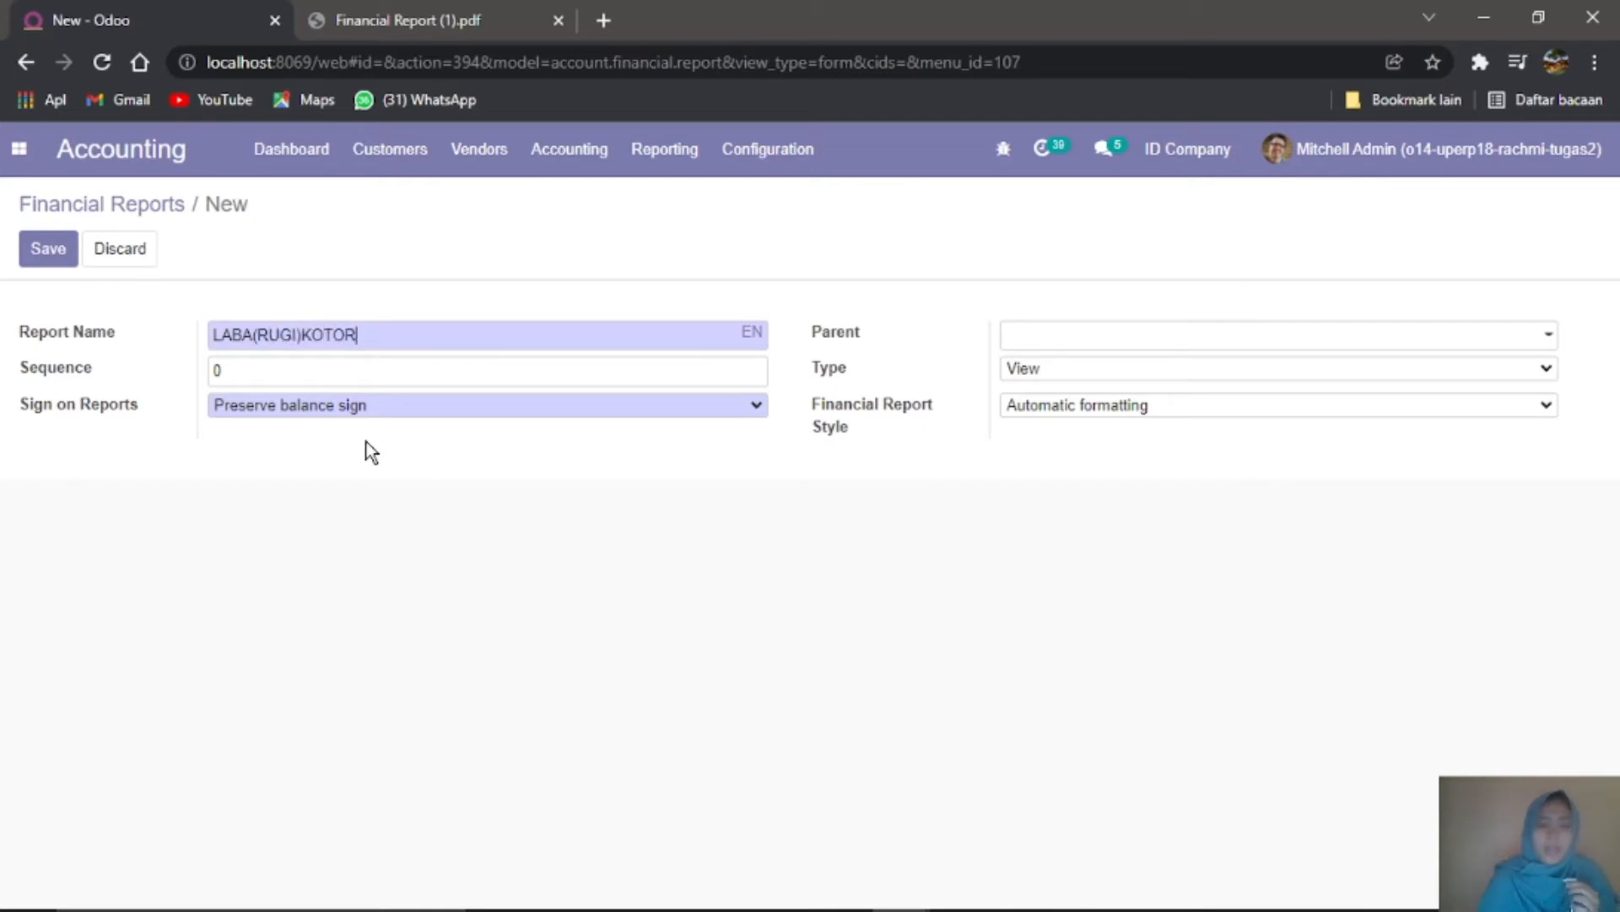
left_click(377, 376)
key("ctrl+a")
type("3")
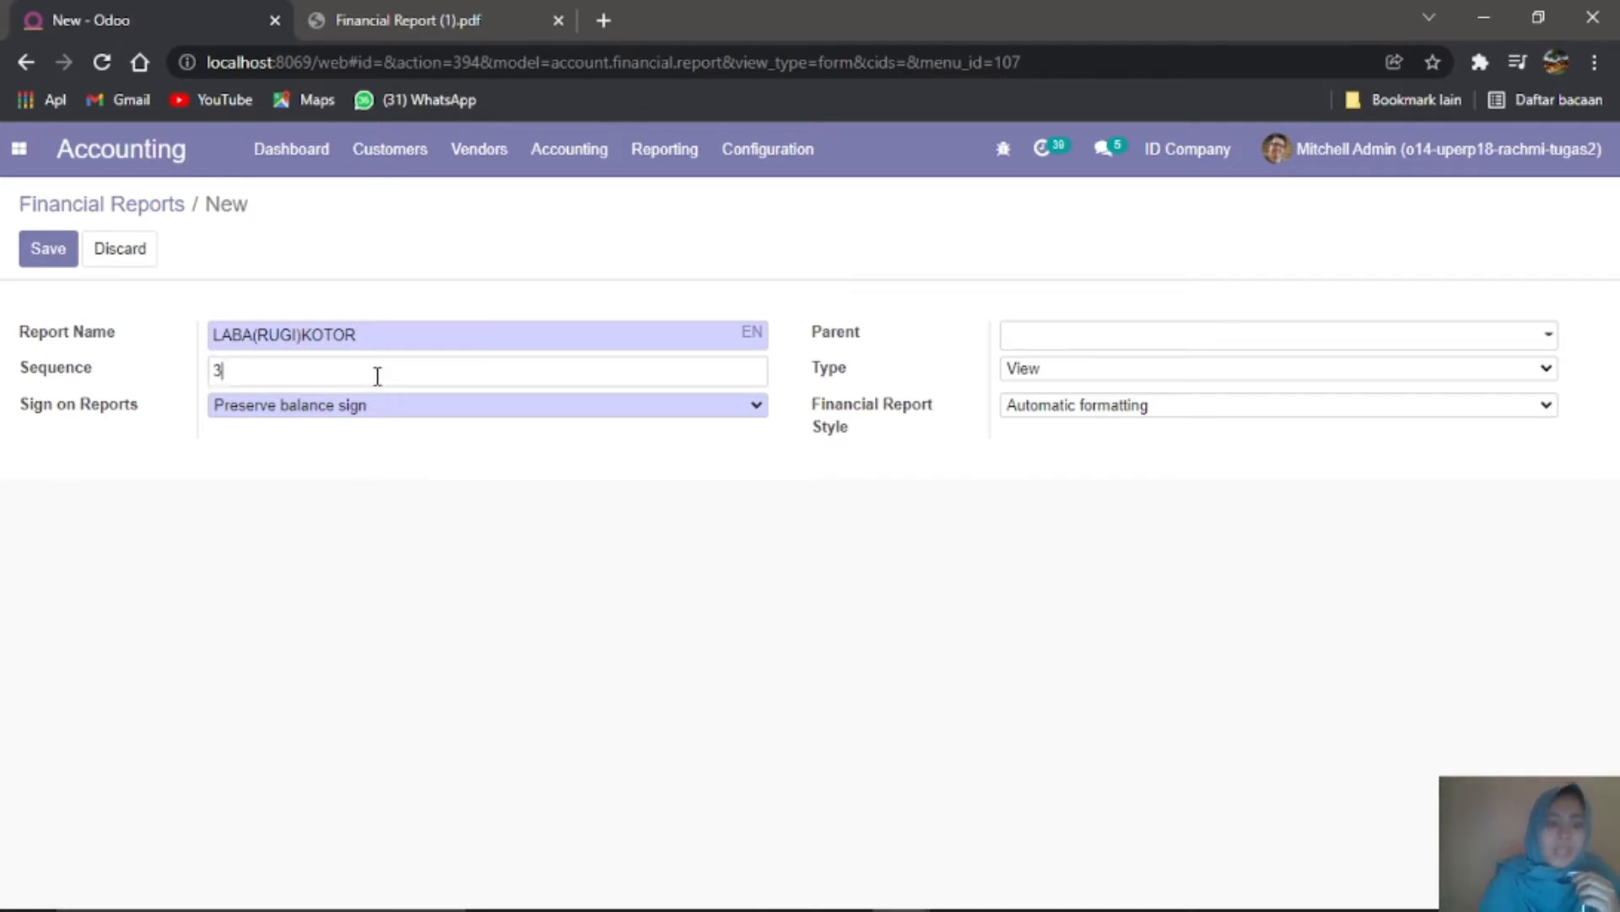
left_click(405, 407)
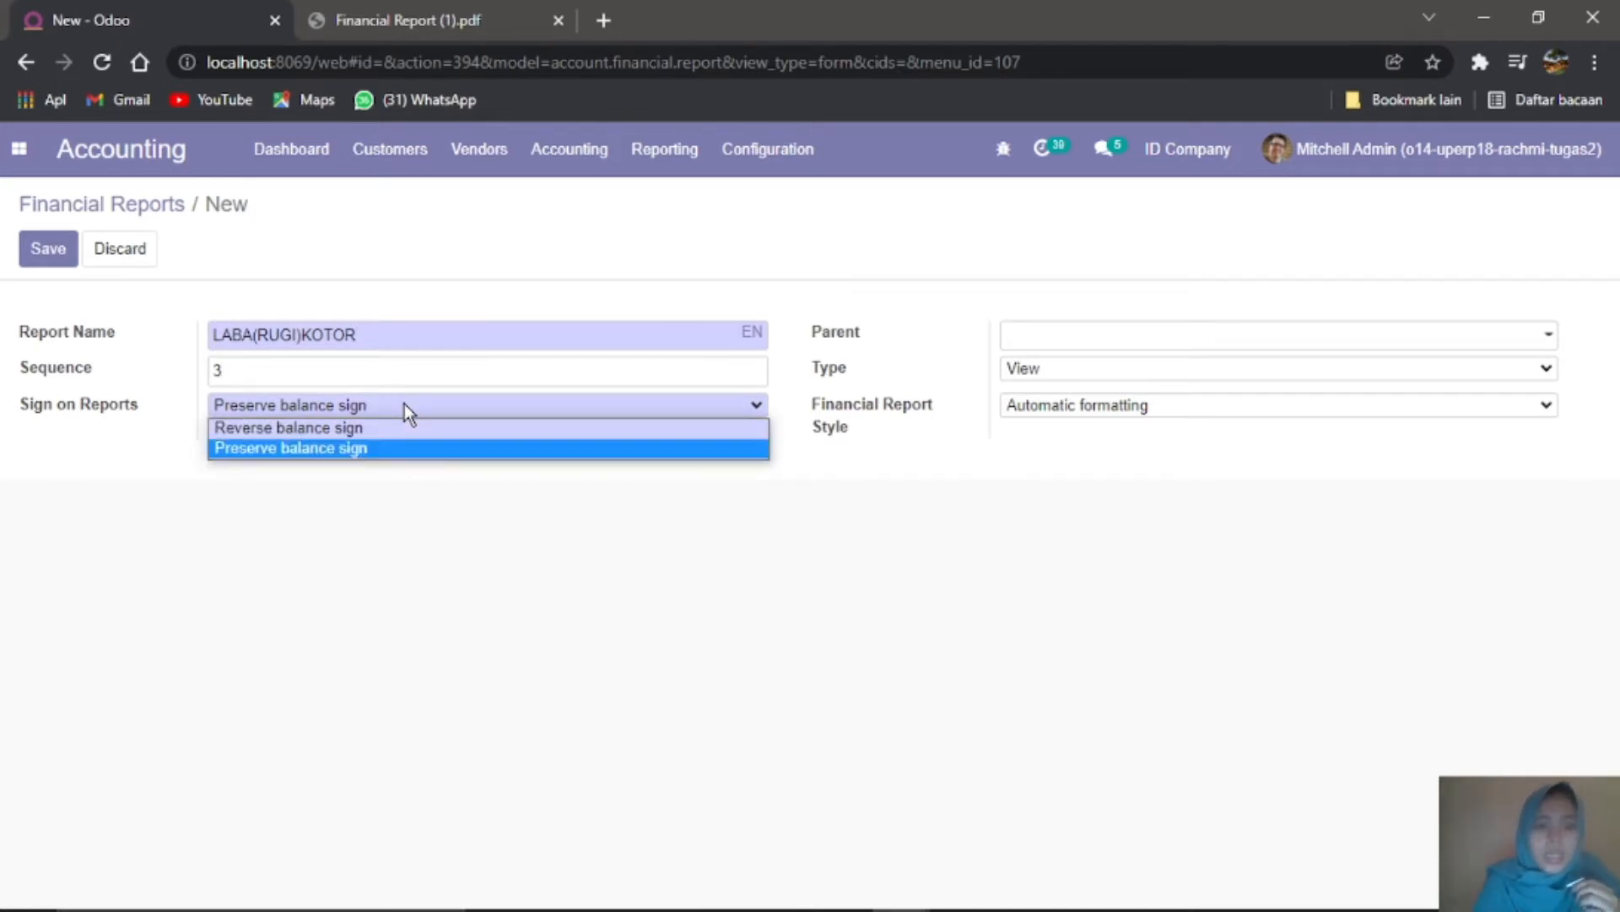
left_click(403, 405)
Step: Set the new report's parent to Profit and Loss, its type to Account Type and its display details to No detail
left_click(1071, 345)
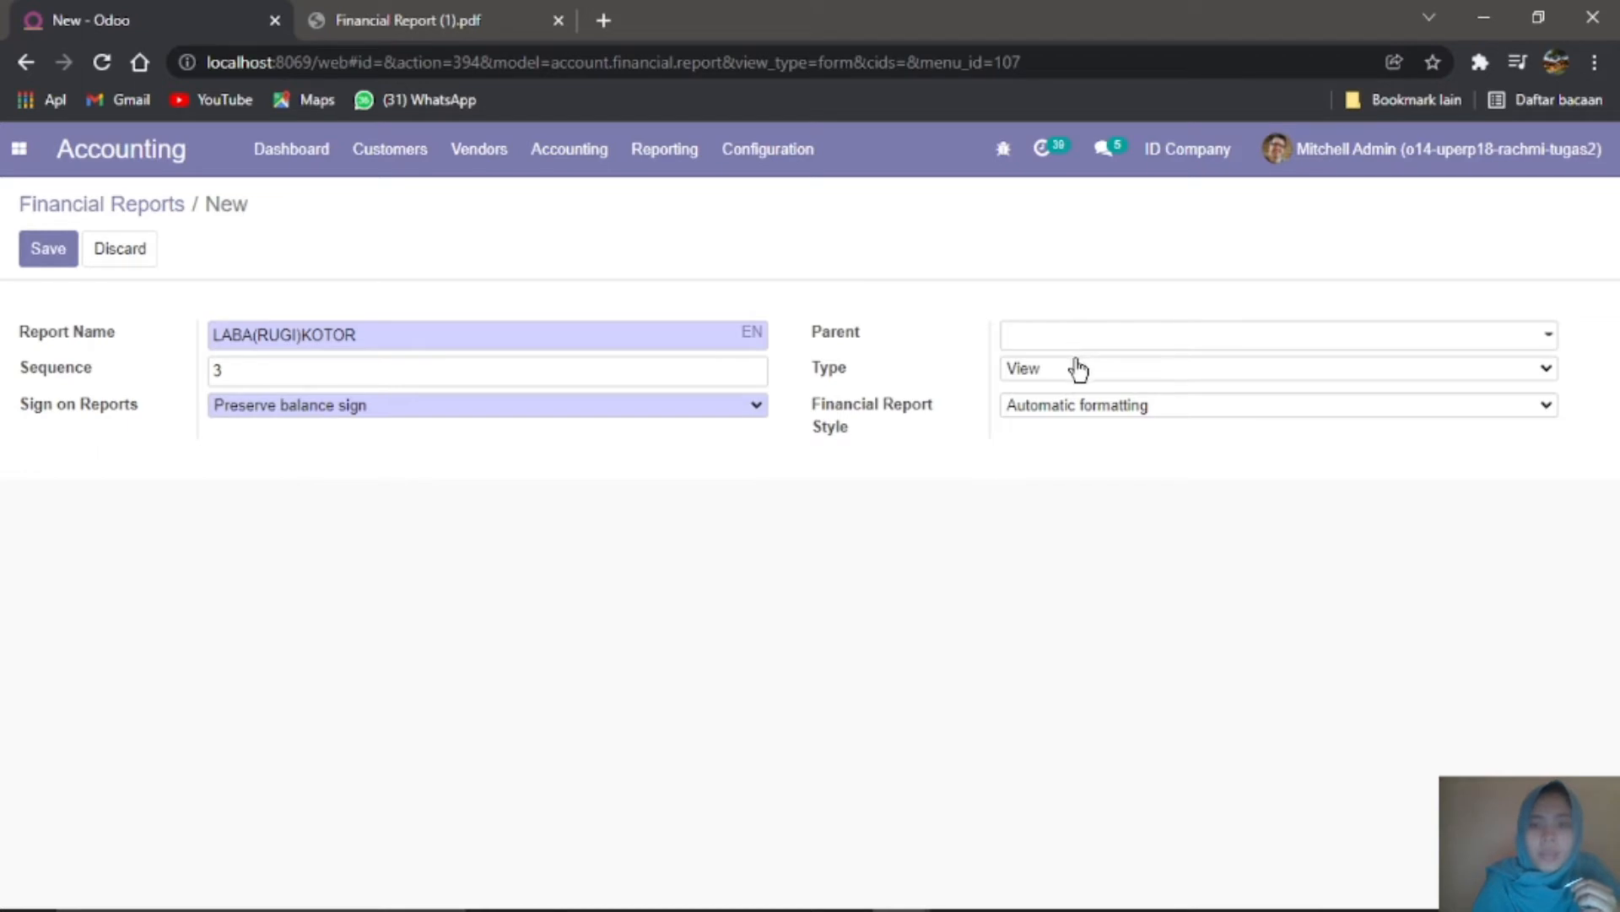
left_click(1086, 373)
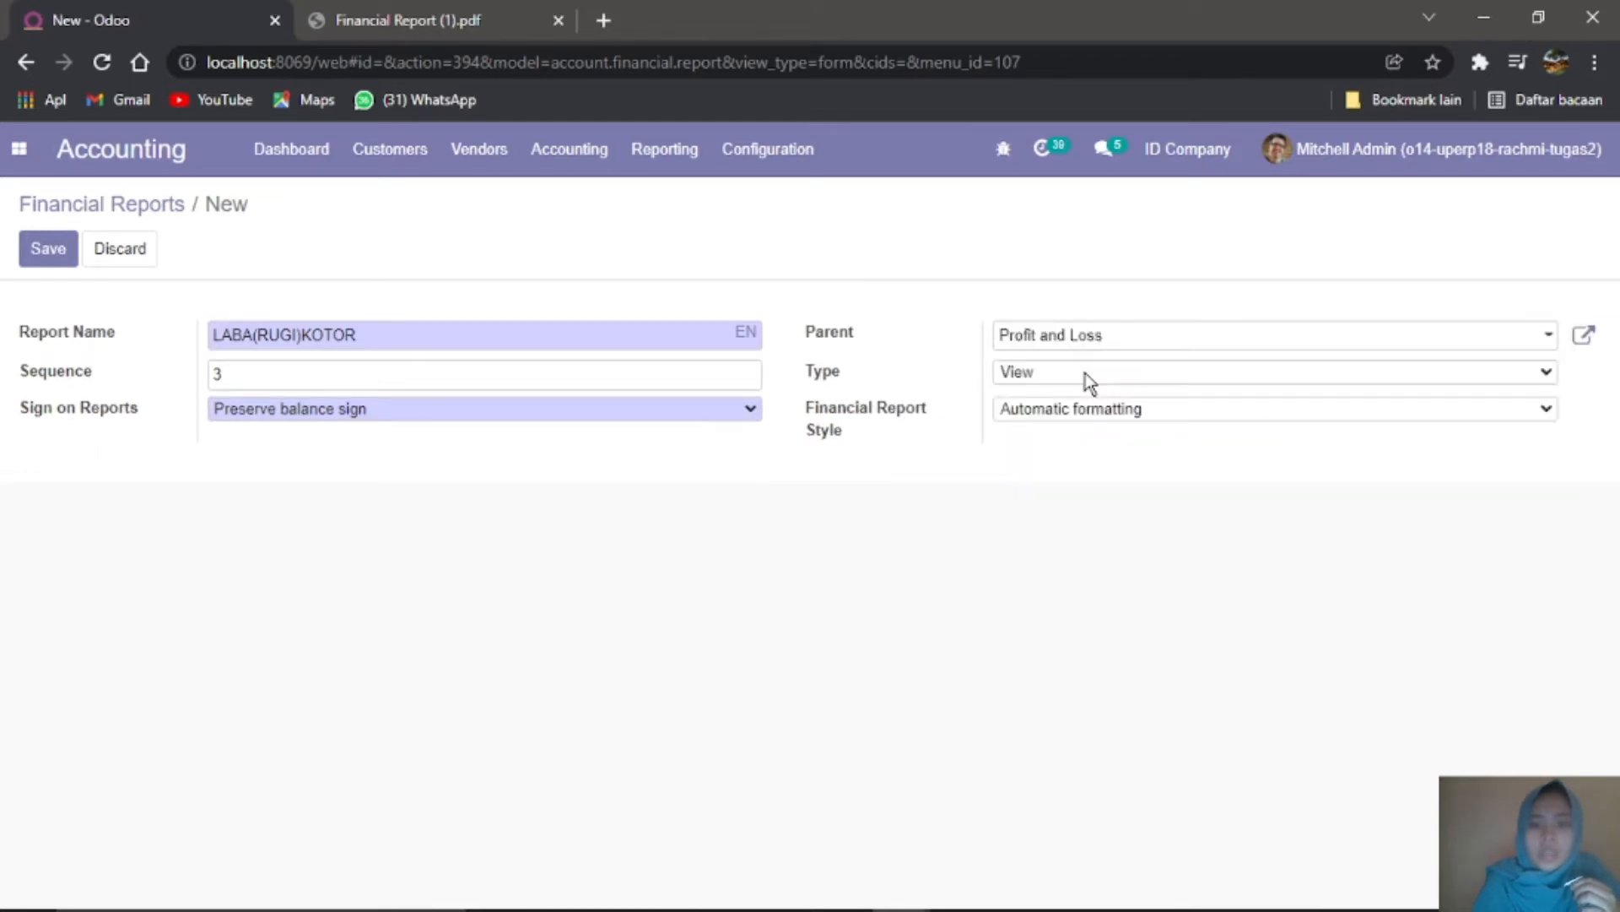
left_click(1086, 373)
left_click(1088, 461)
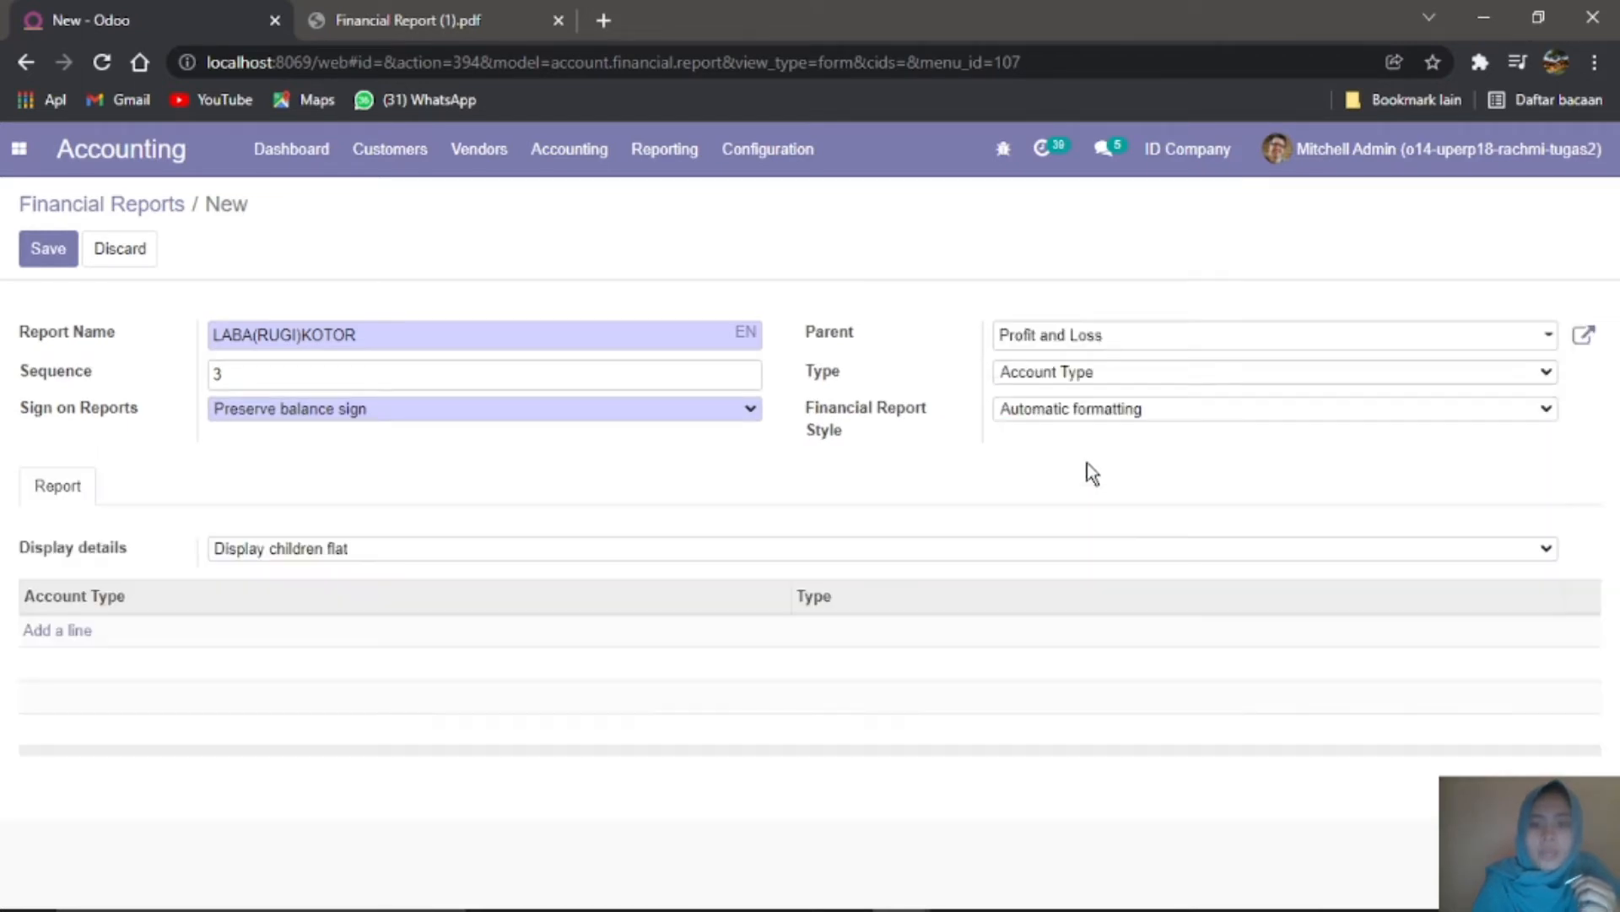
left_click(399, 554)
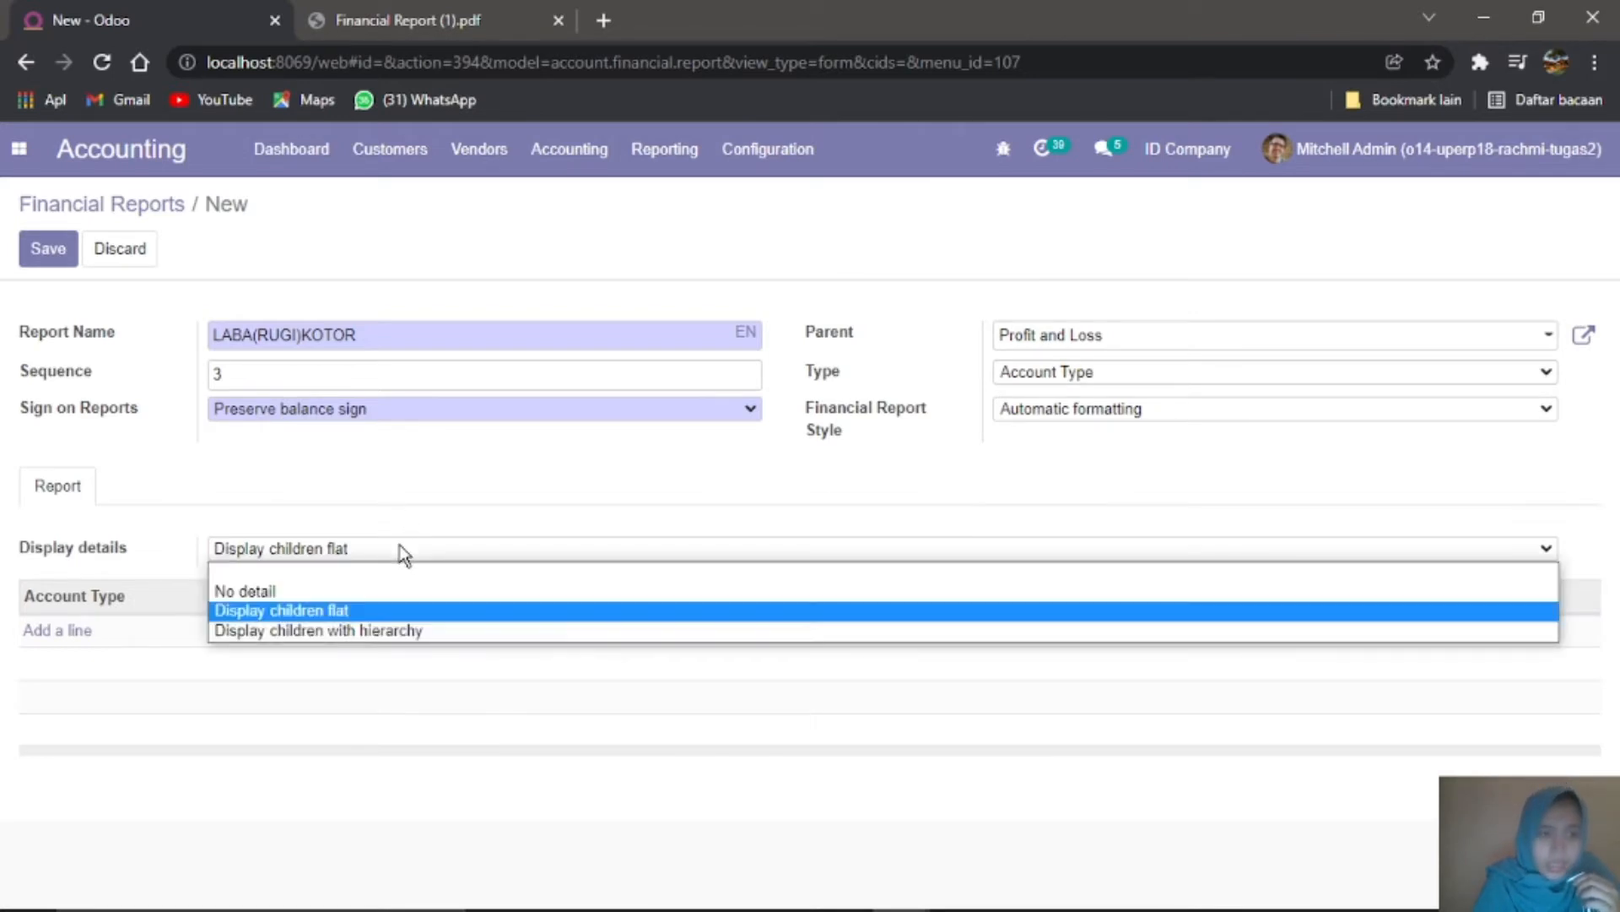
left_click(384, 598)
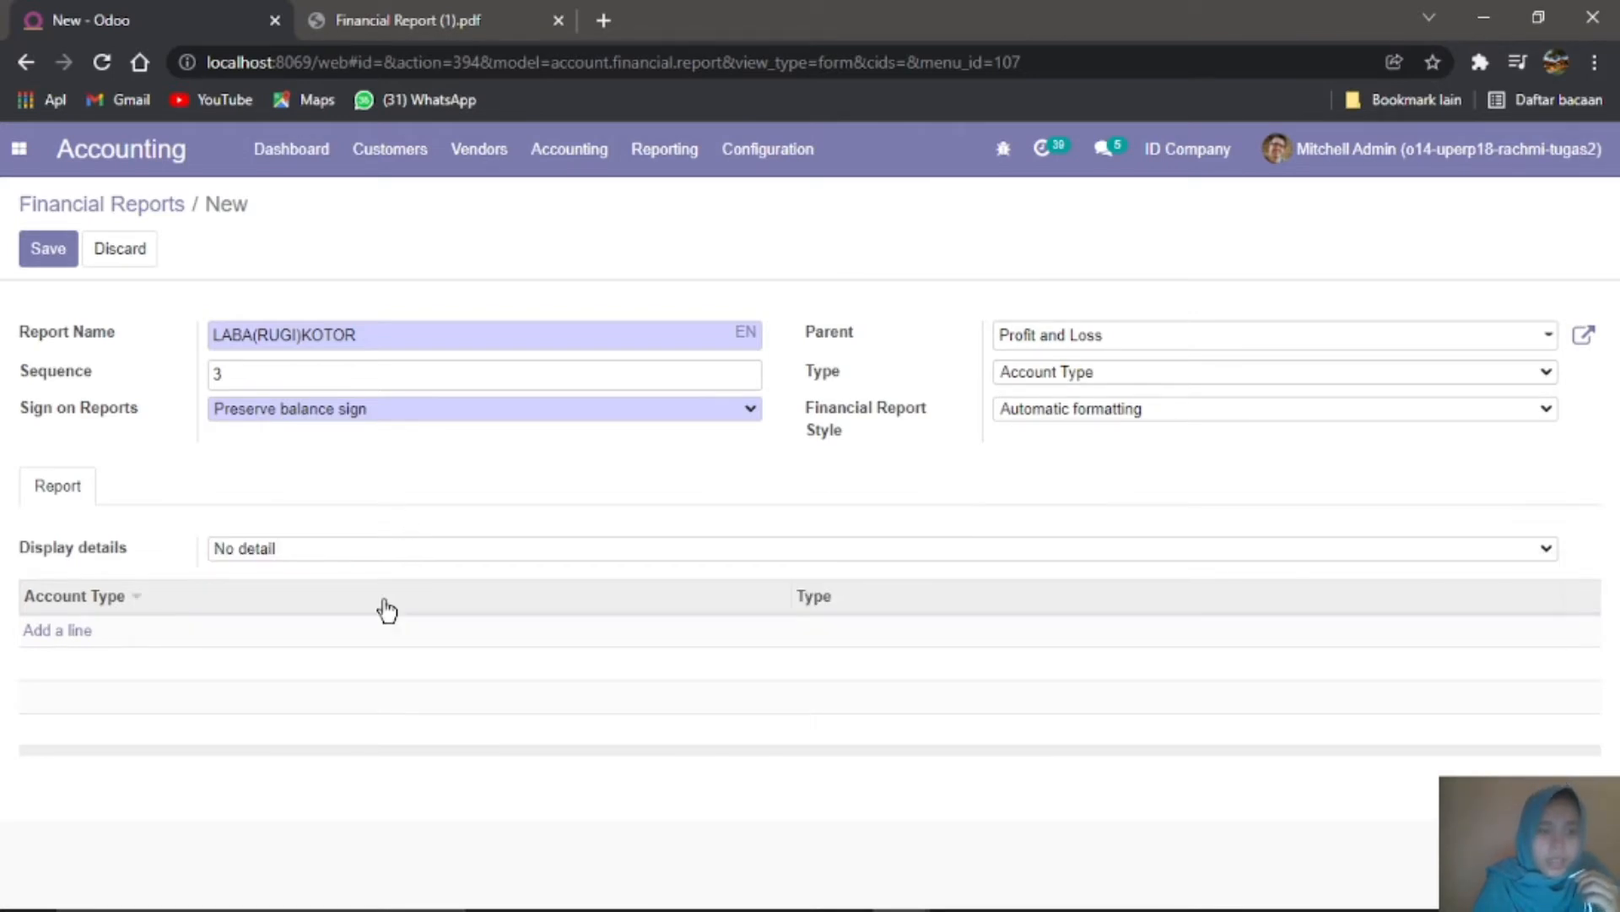
Step: Add the Income and Cost of Revenue account types to the LABA(RUGI)KOTOR report
left_click(71, 647)
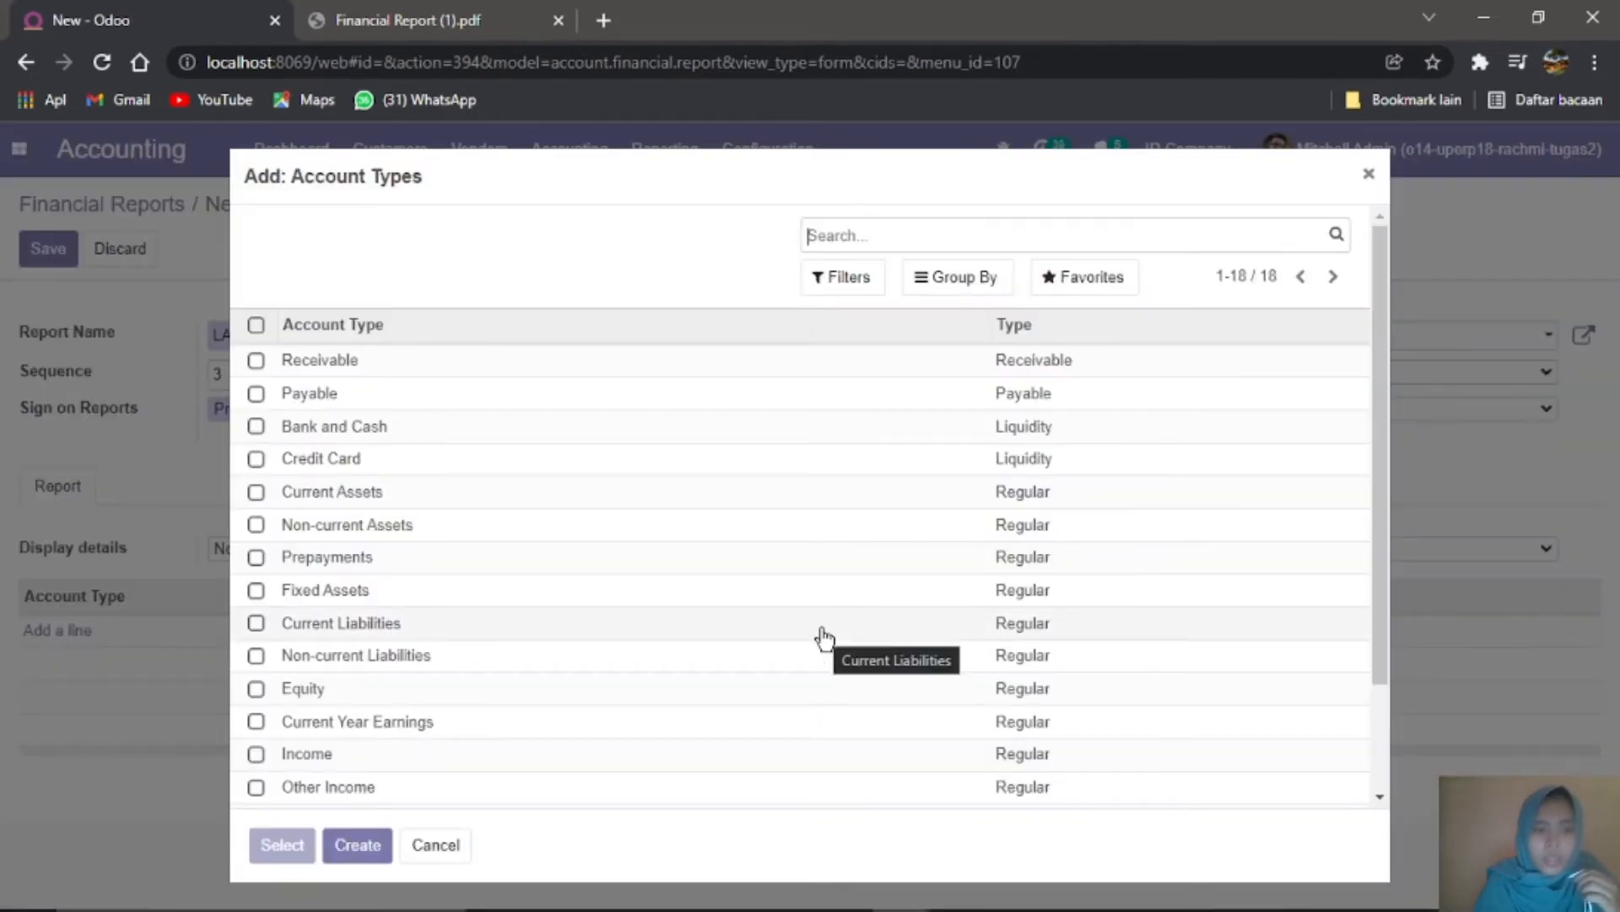
left_click(753, 760)
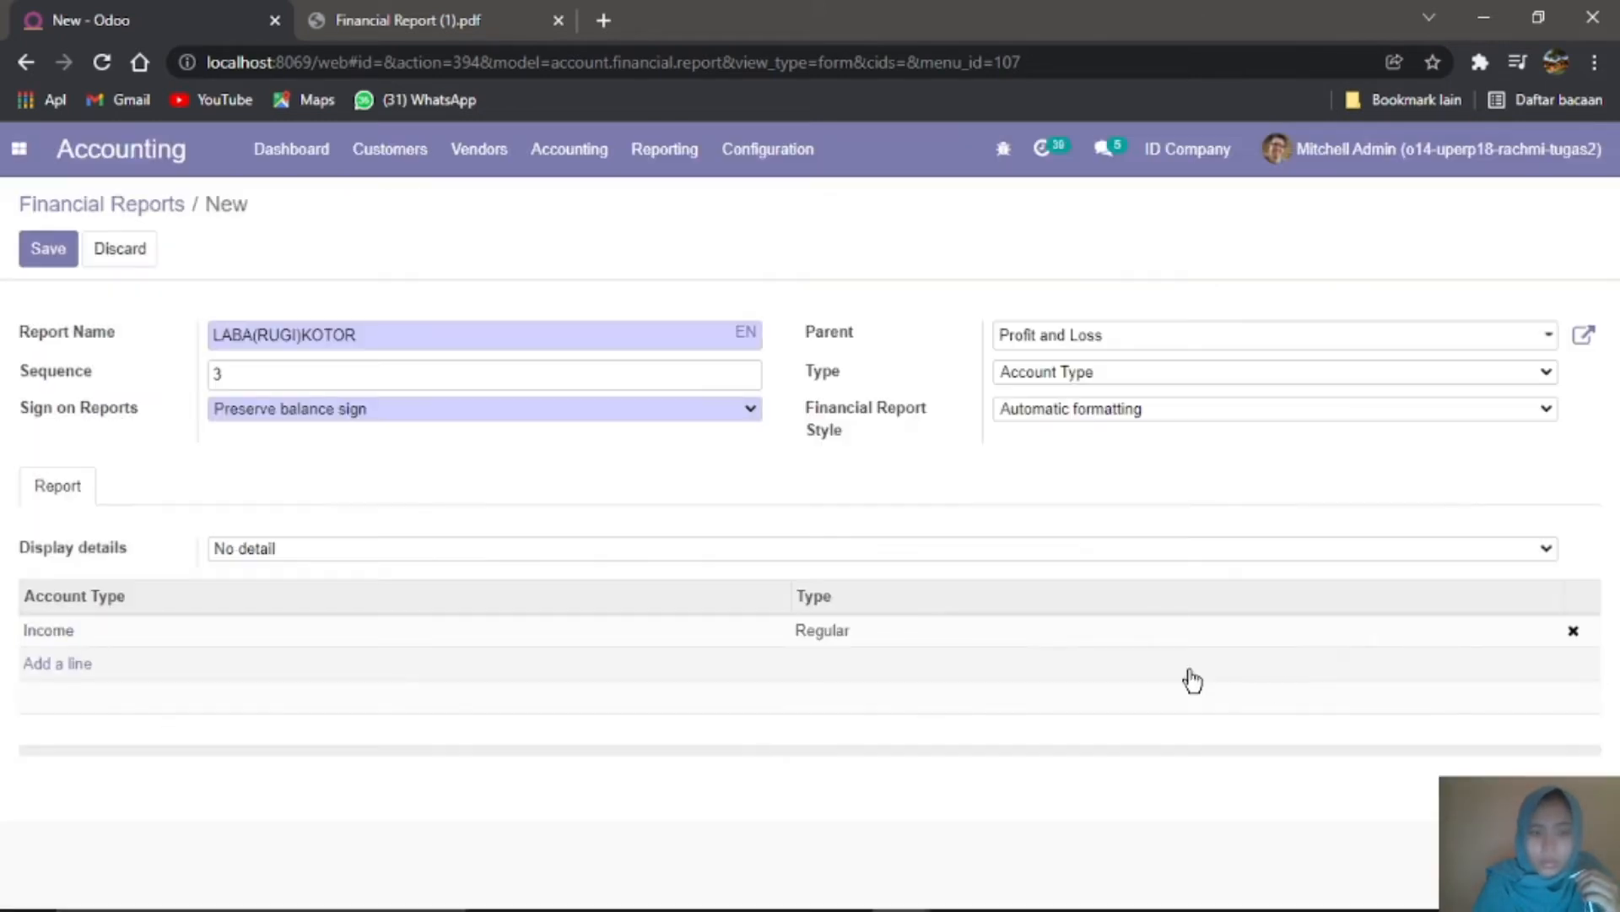
left_click(65, 664)
left_click_drag(1382, 439, 1371, 653)
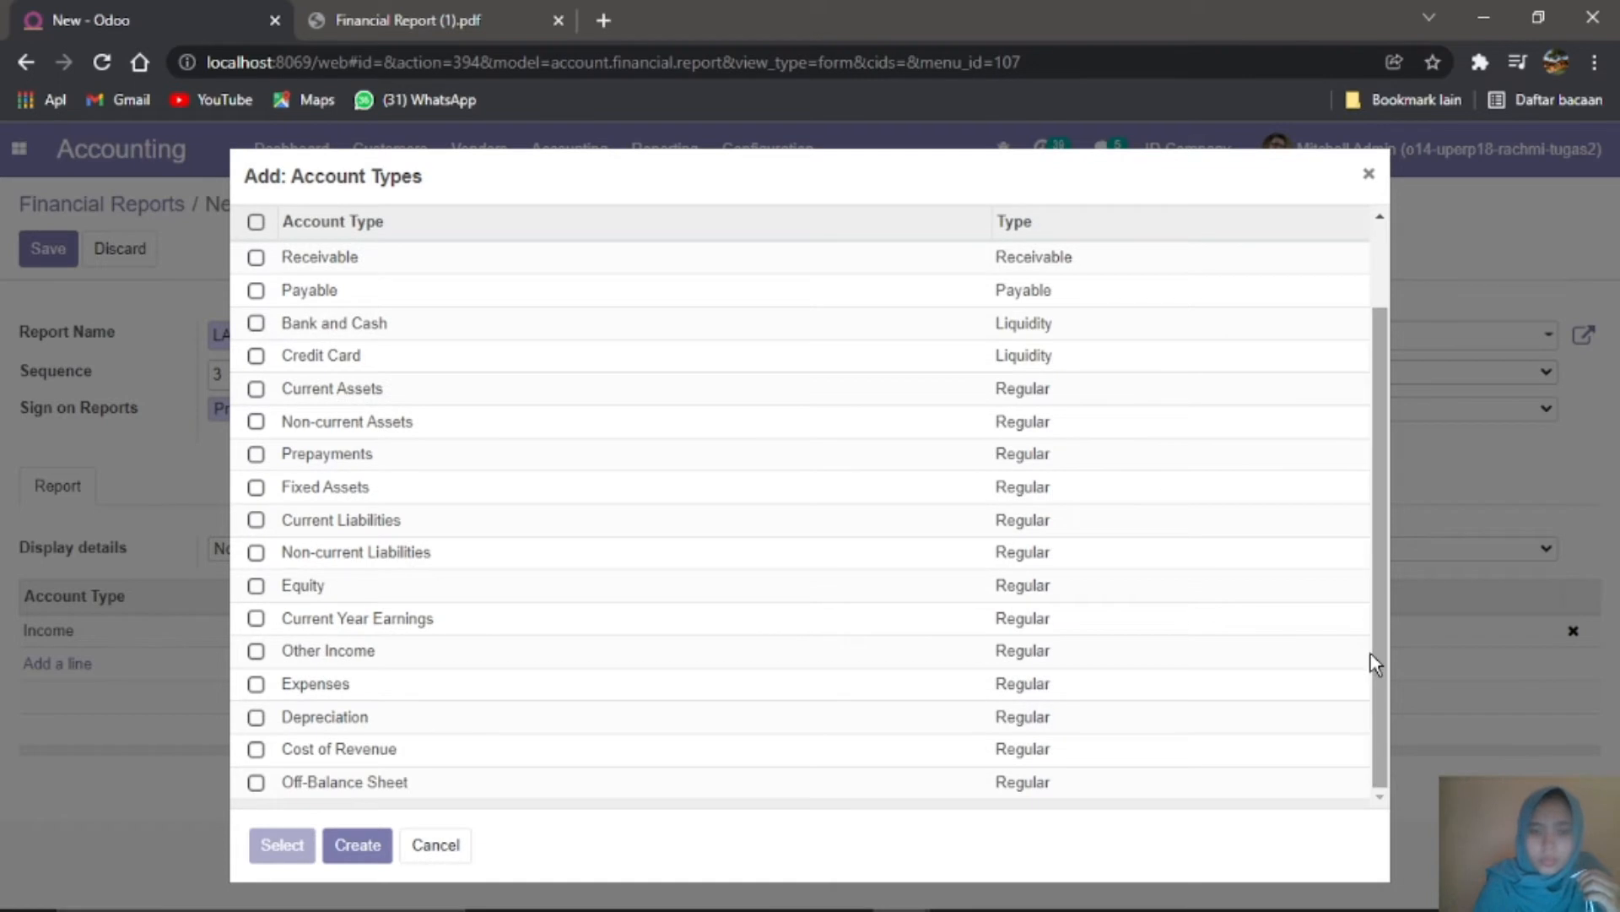
left_click(692, 748)
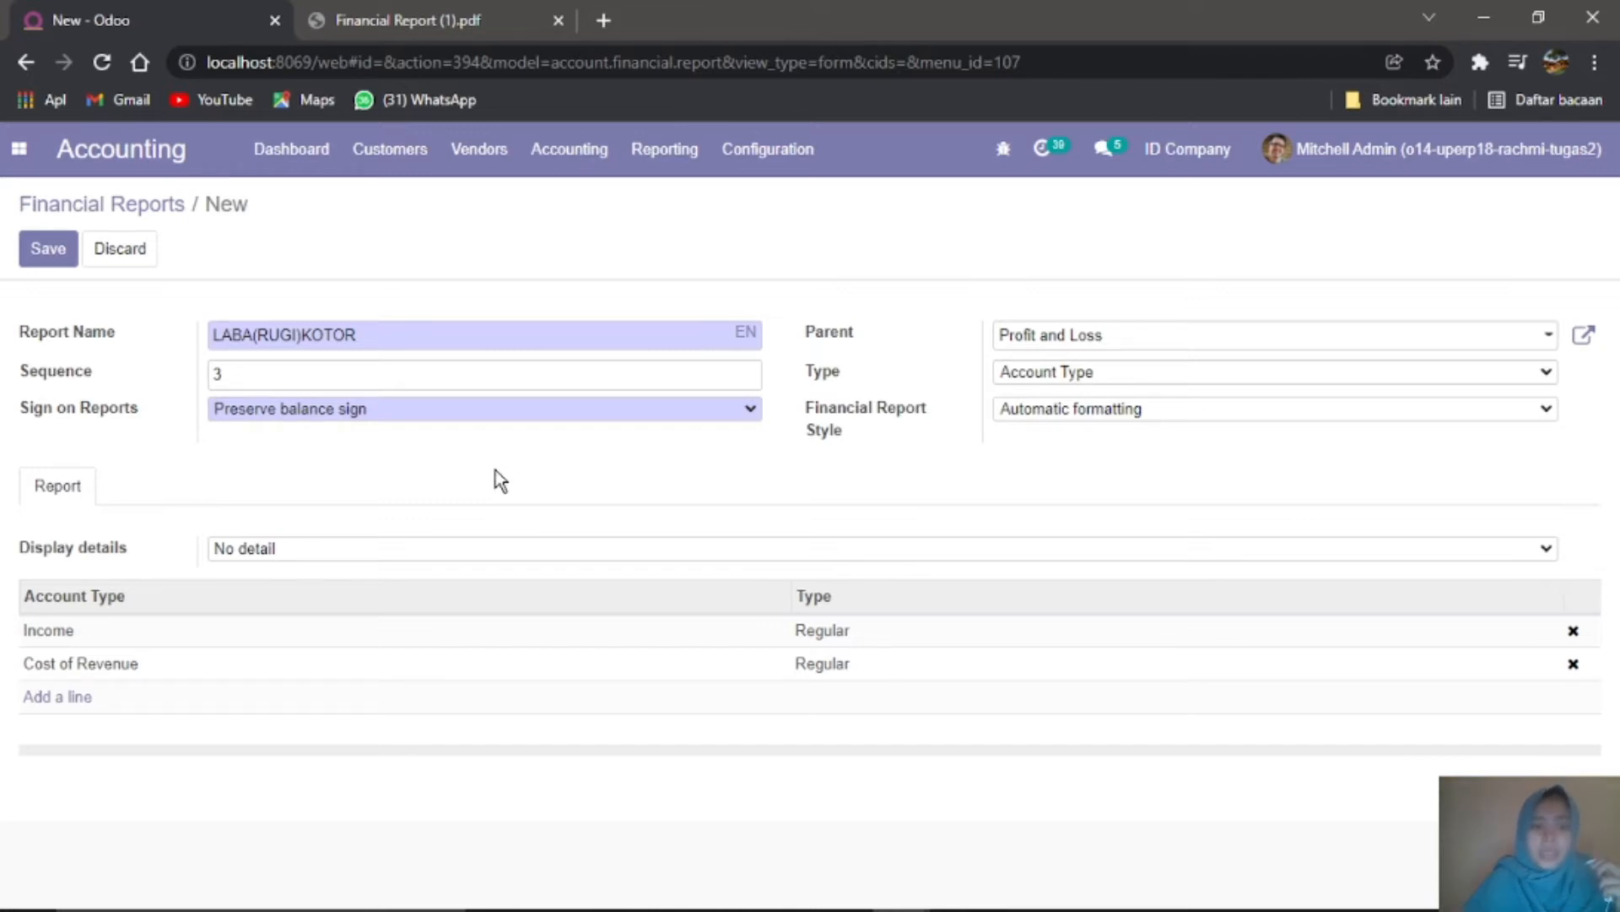
Step: Set the sign on reports to Reverse balance sign and save the LABA(RUGI)KOTOR report
left_click(661, 417)
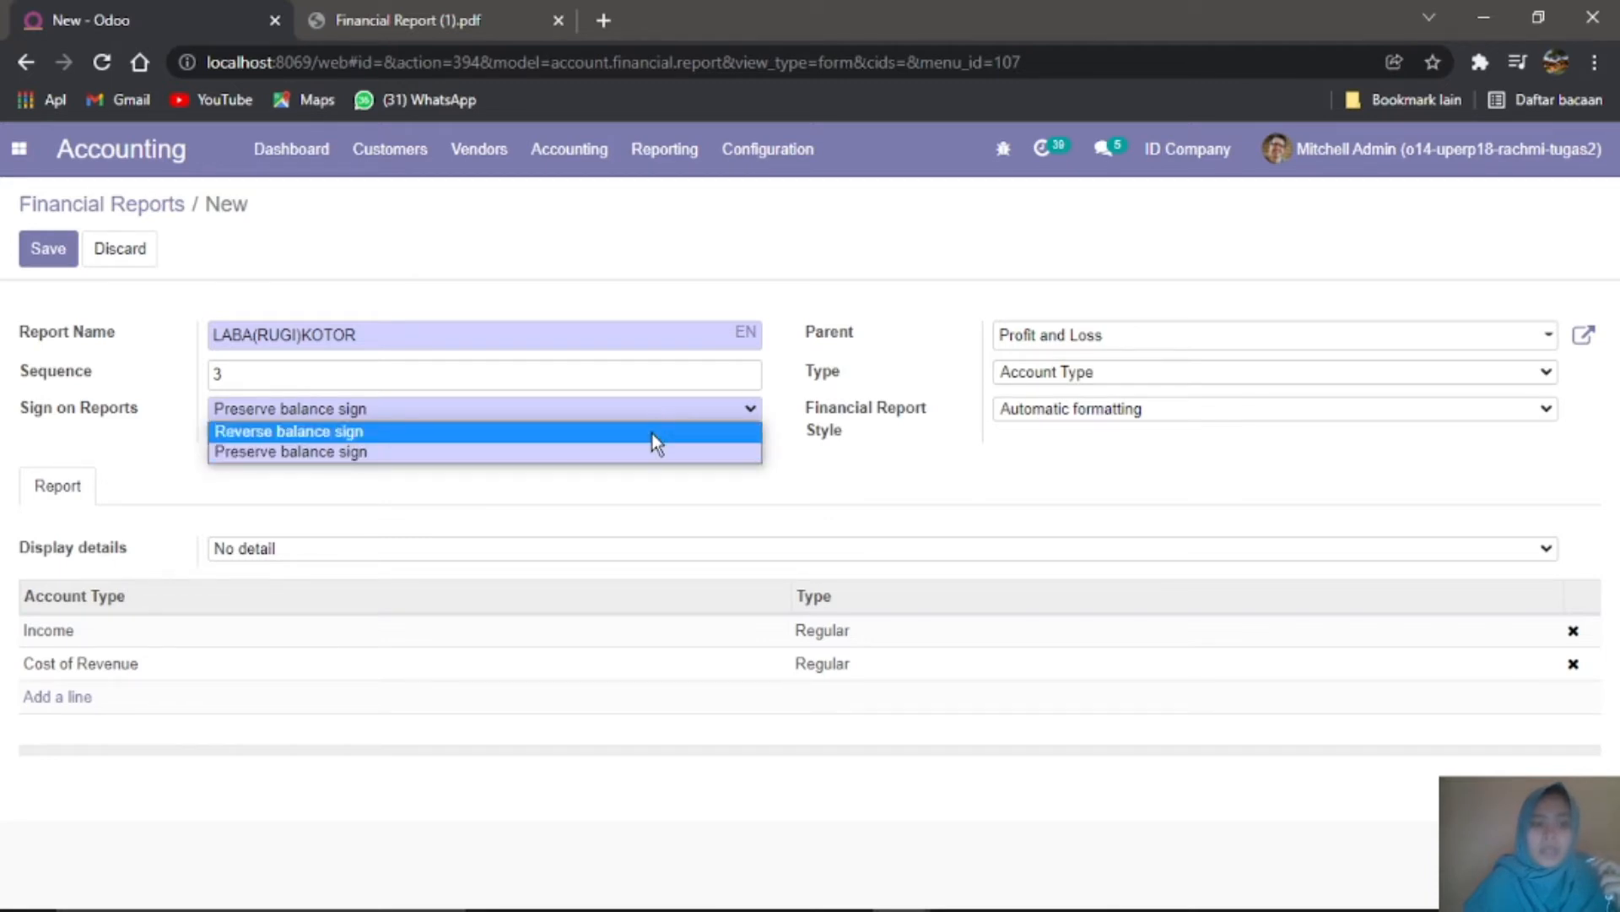
left_click(653, 432)
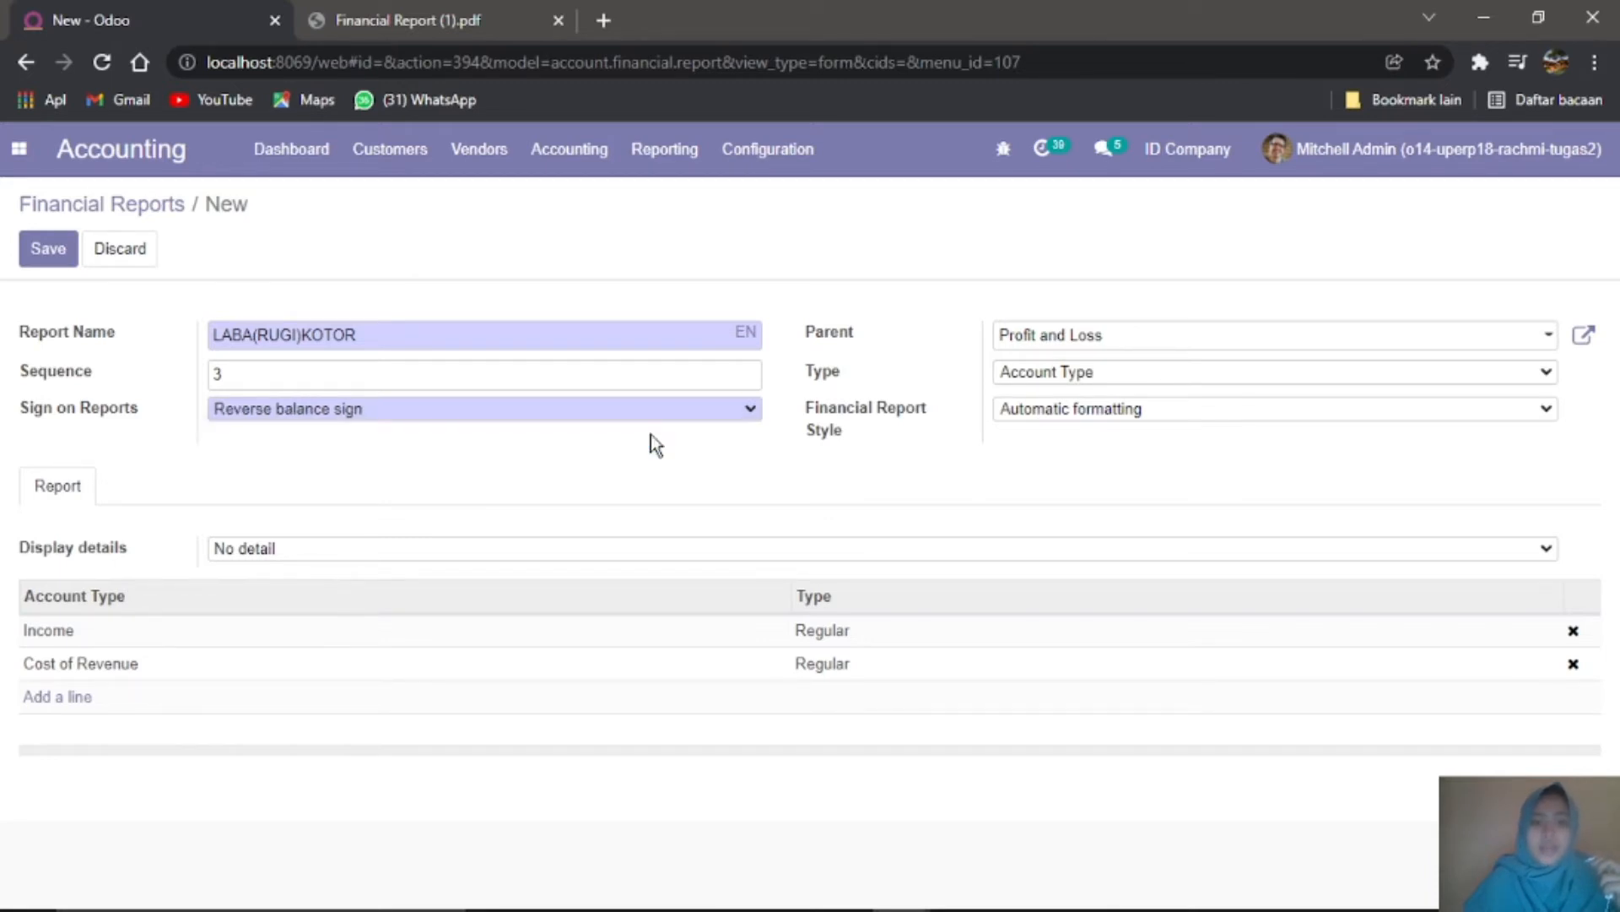
left_click(38, 250)
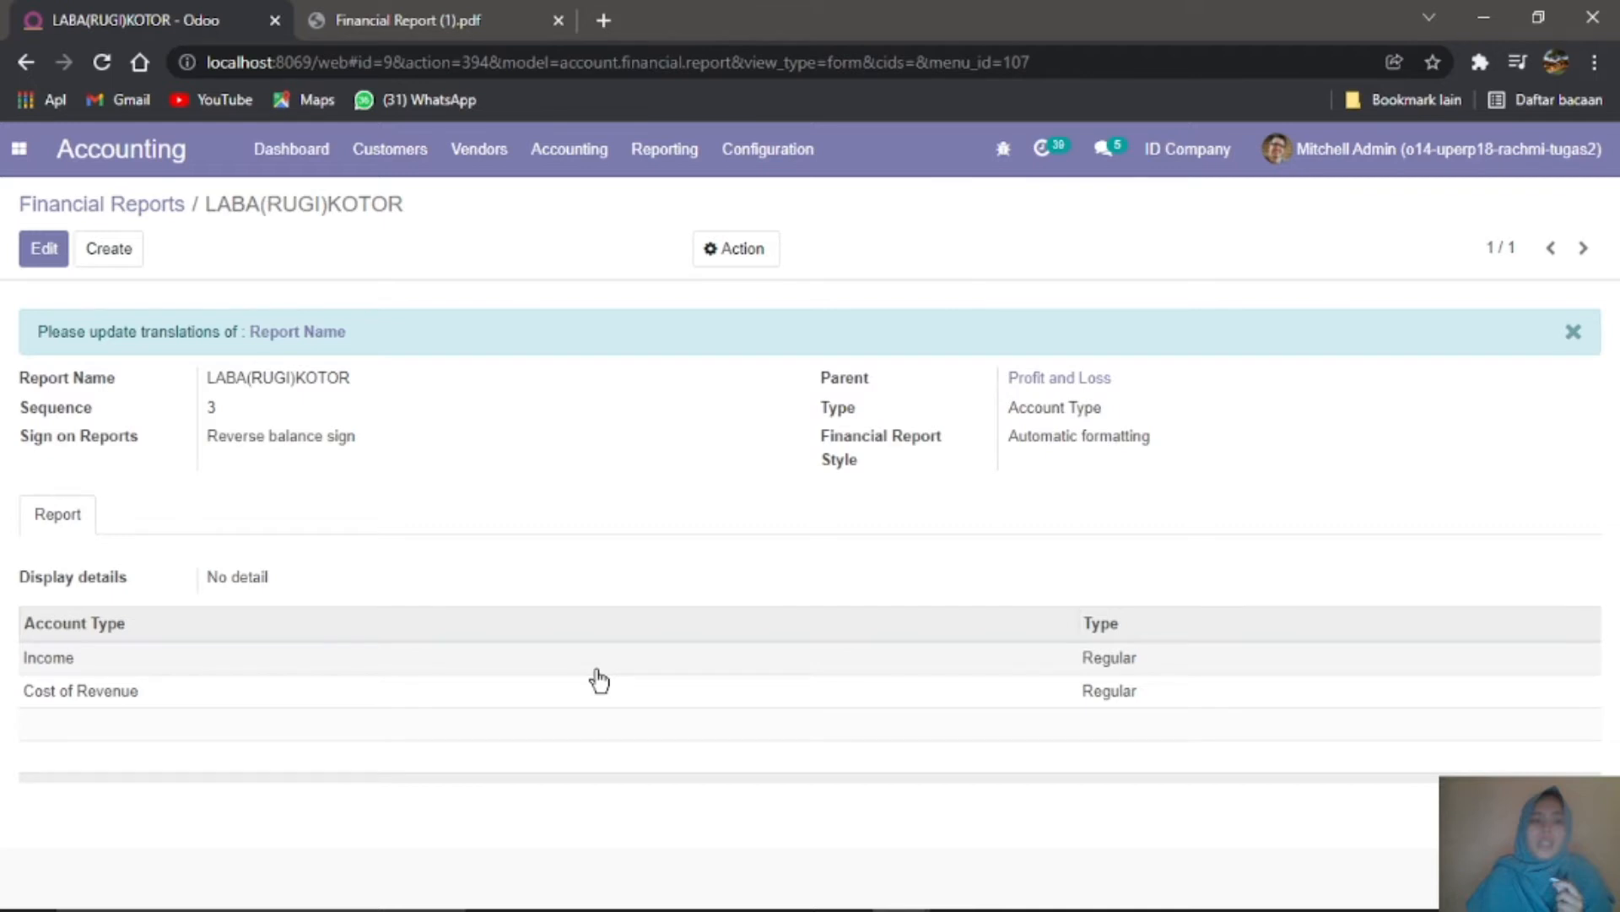
Step: Print the Profit and Loss report for all entries, check the PDF and close the report dialog
left_click(665, 148)
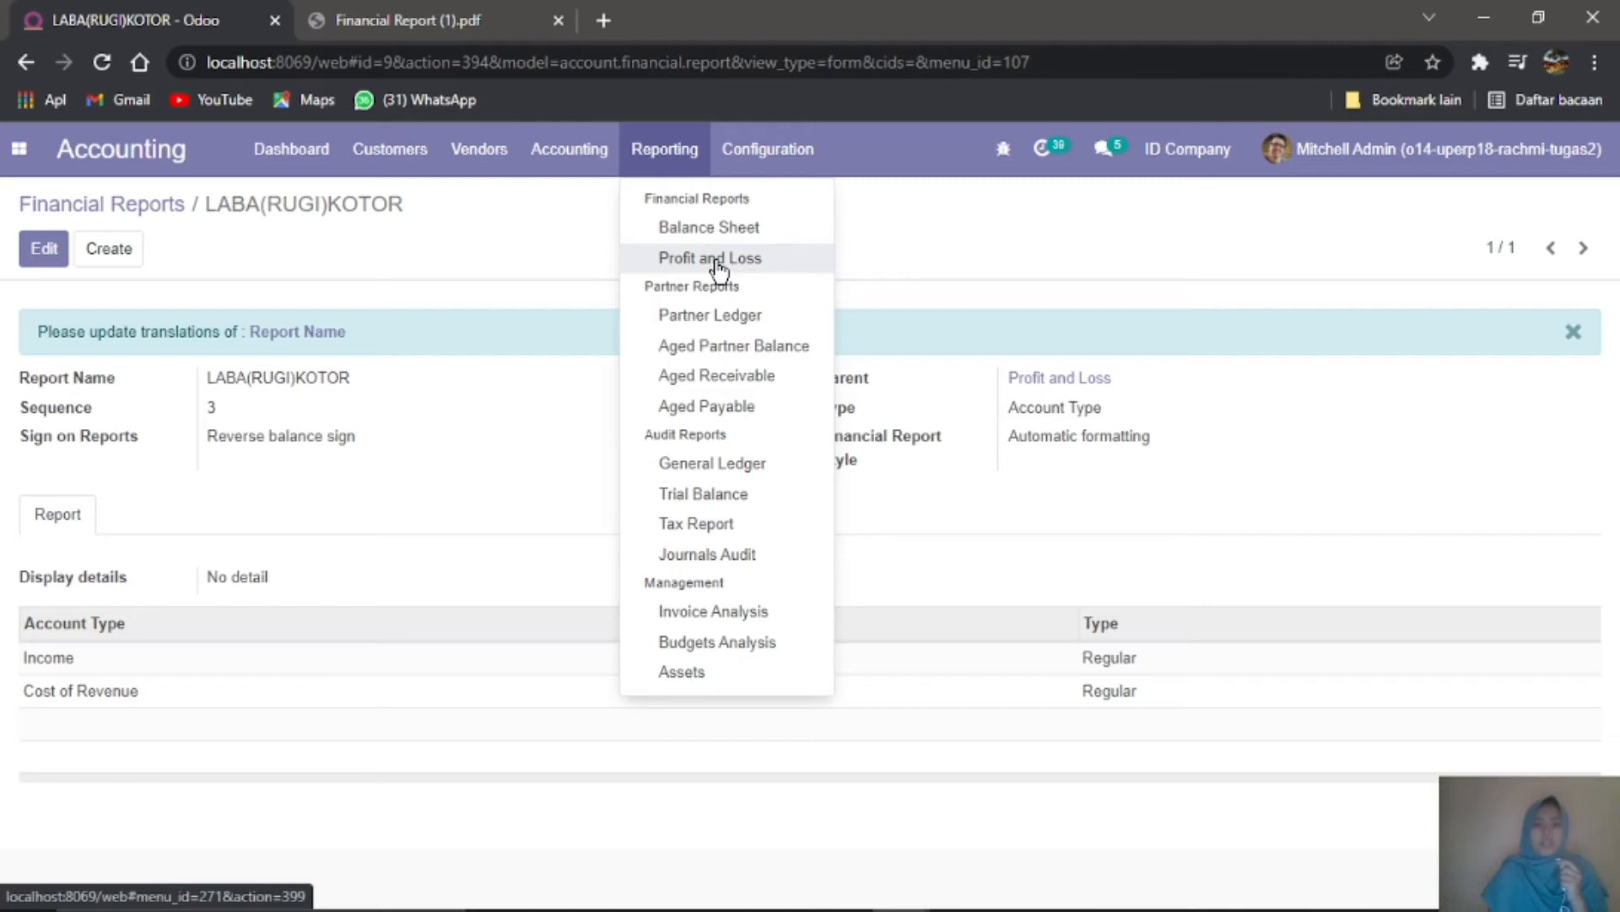
left_click(719, 270)
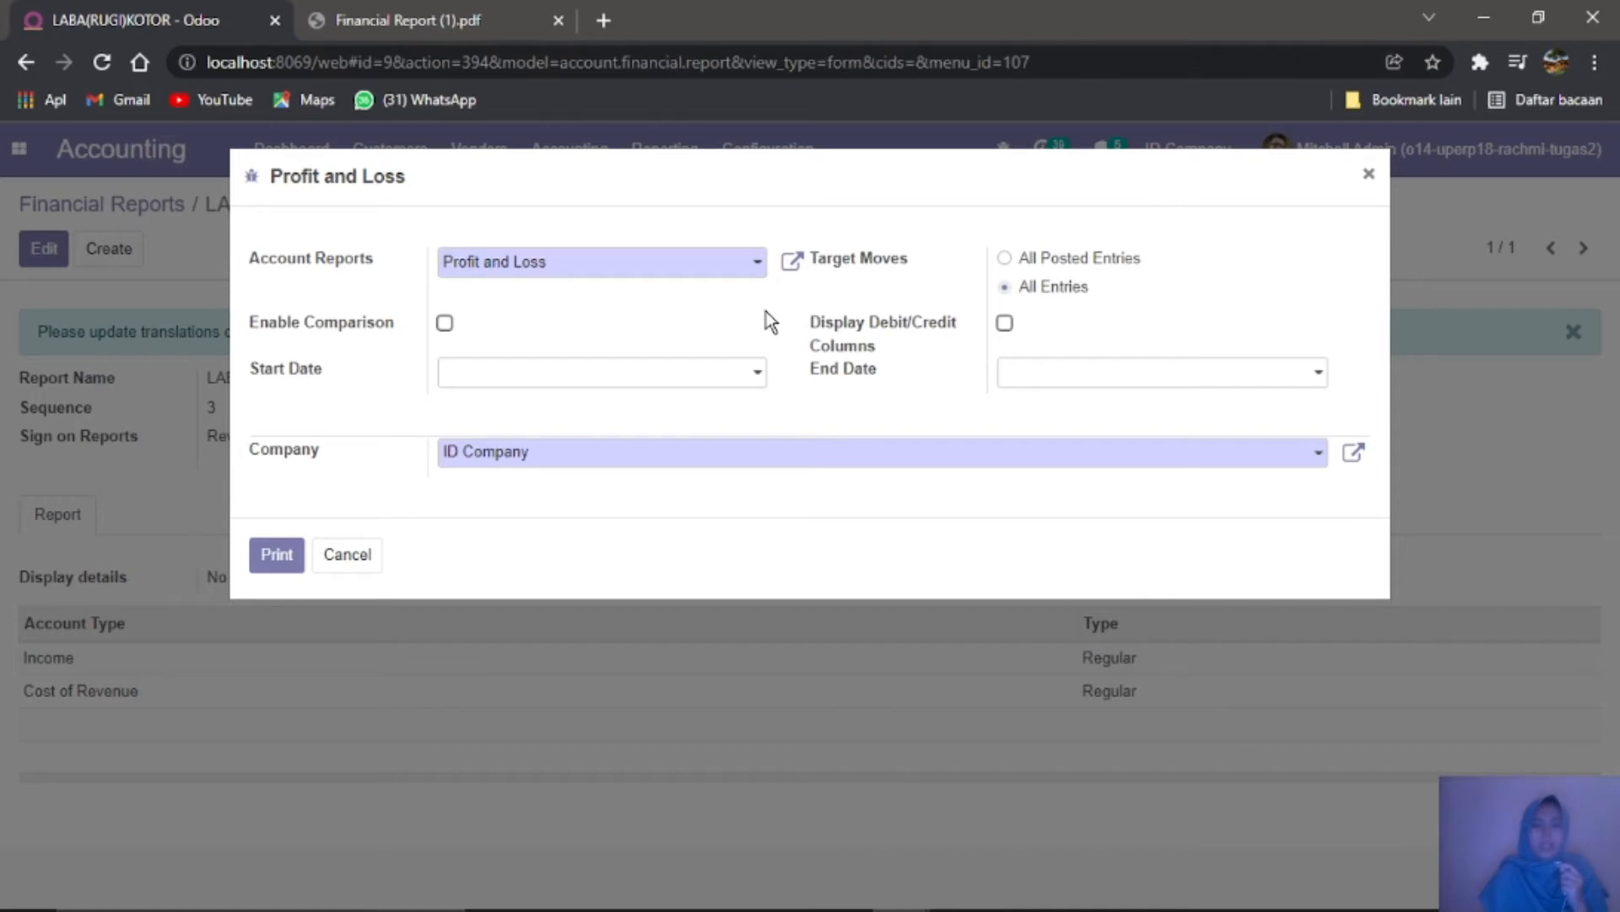
left_click(276, 554)
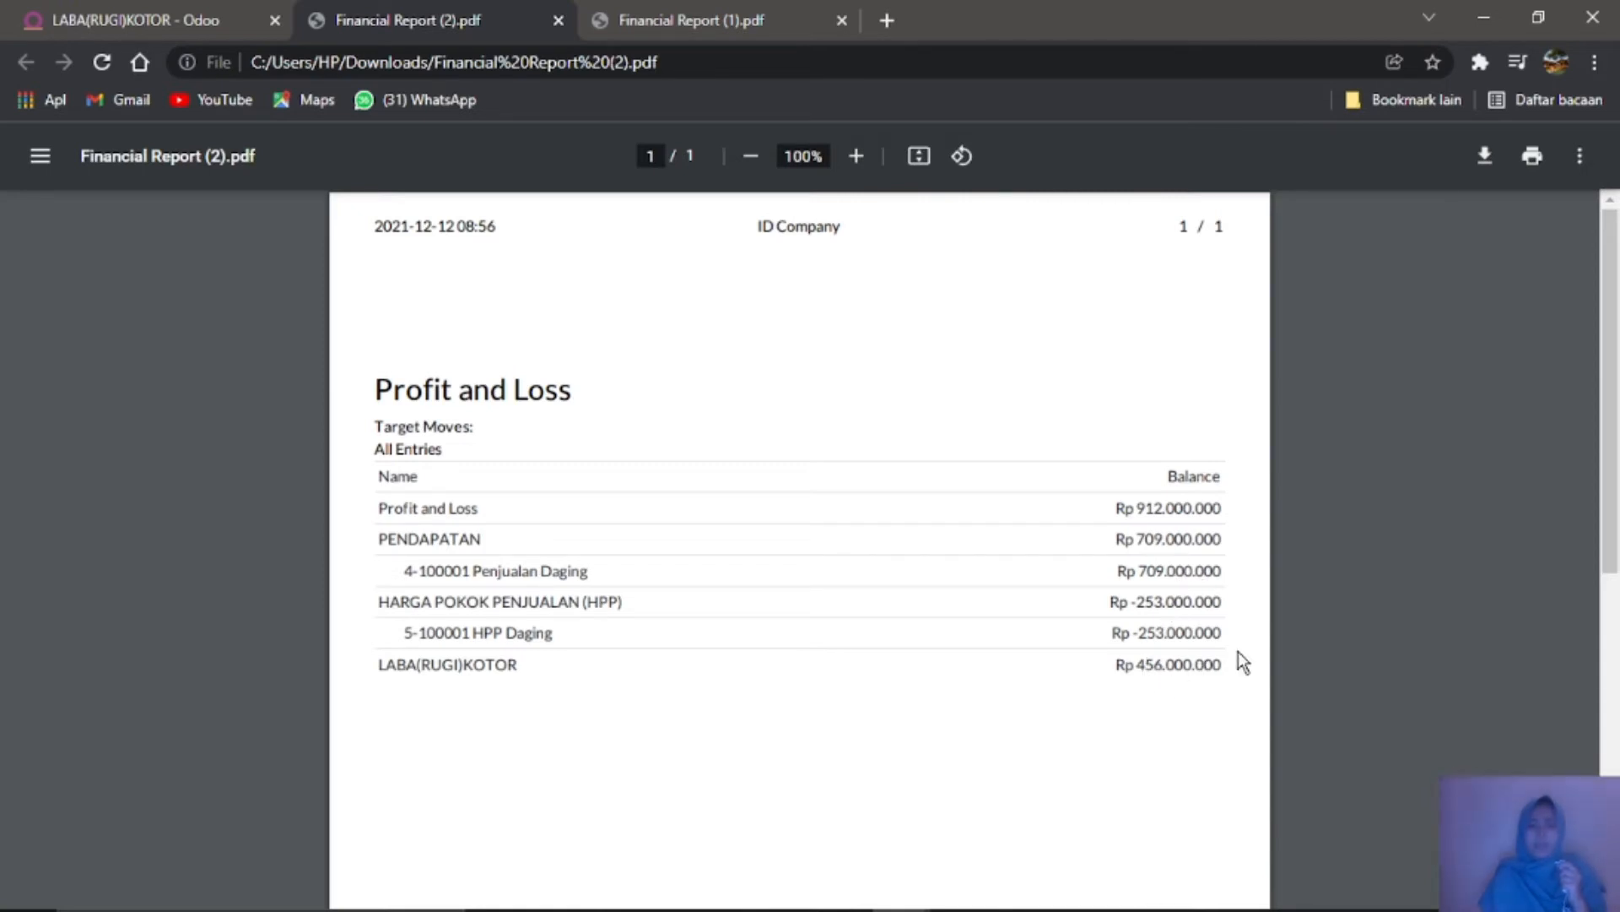
left_click(93, 13)
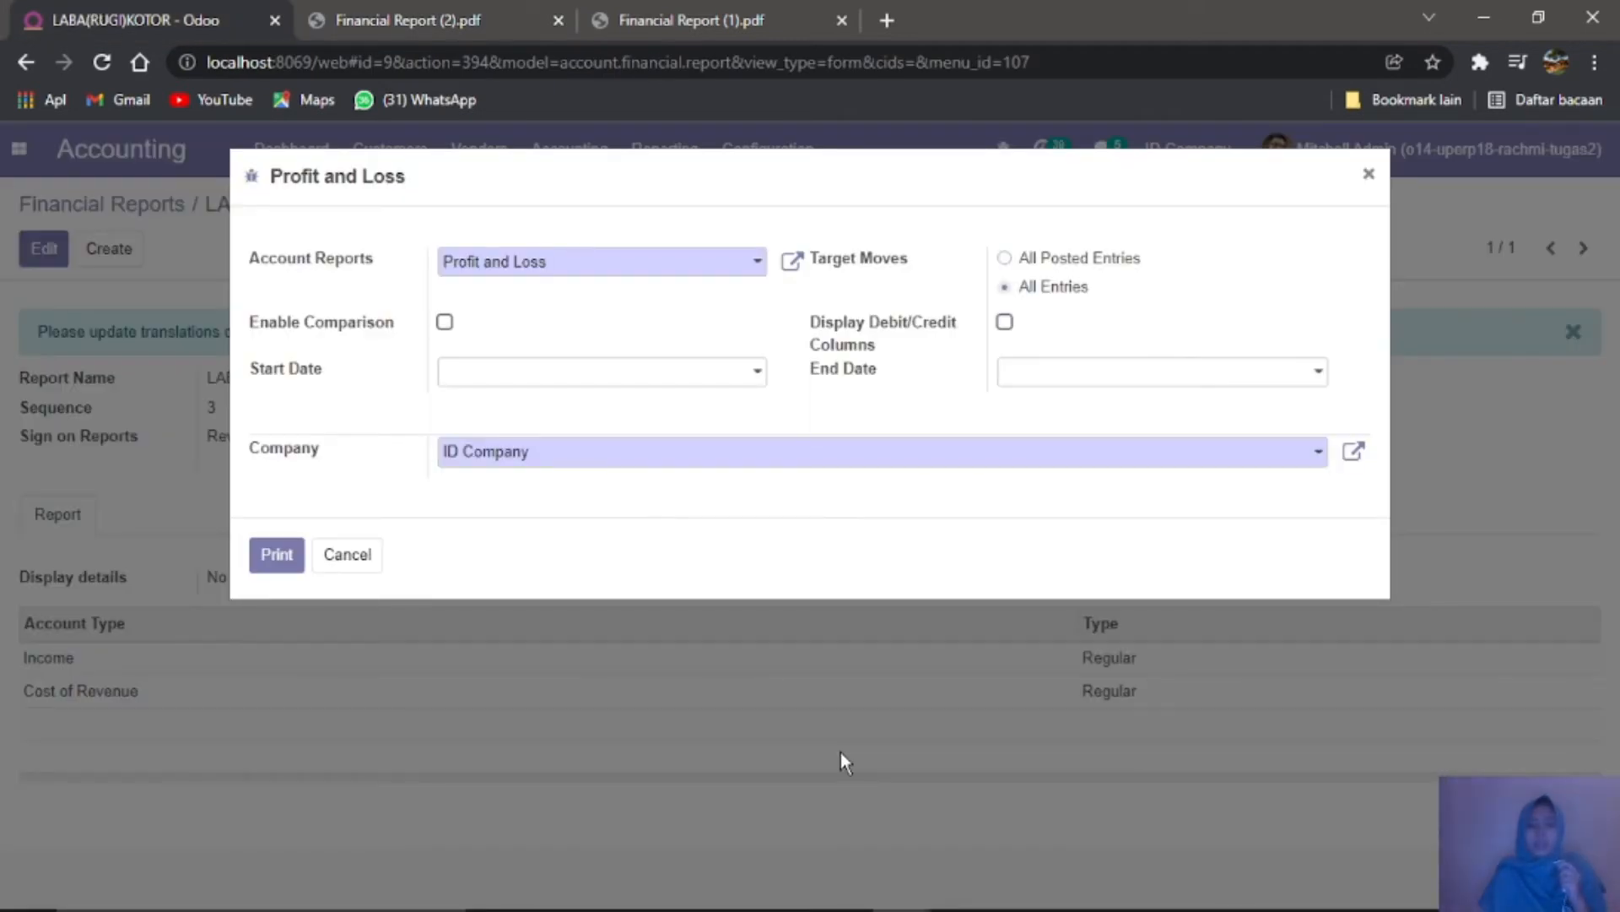
left_click(1369, 173)
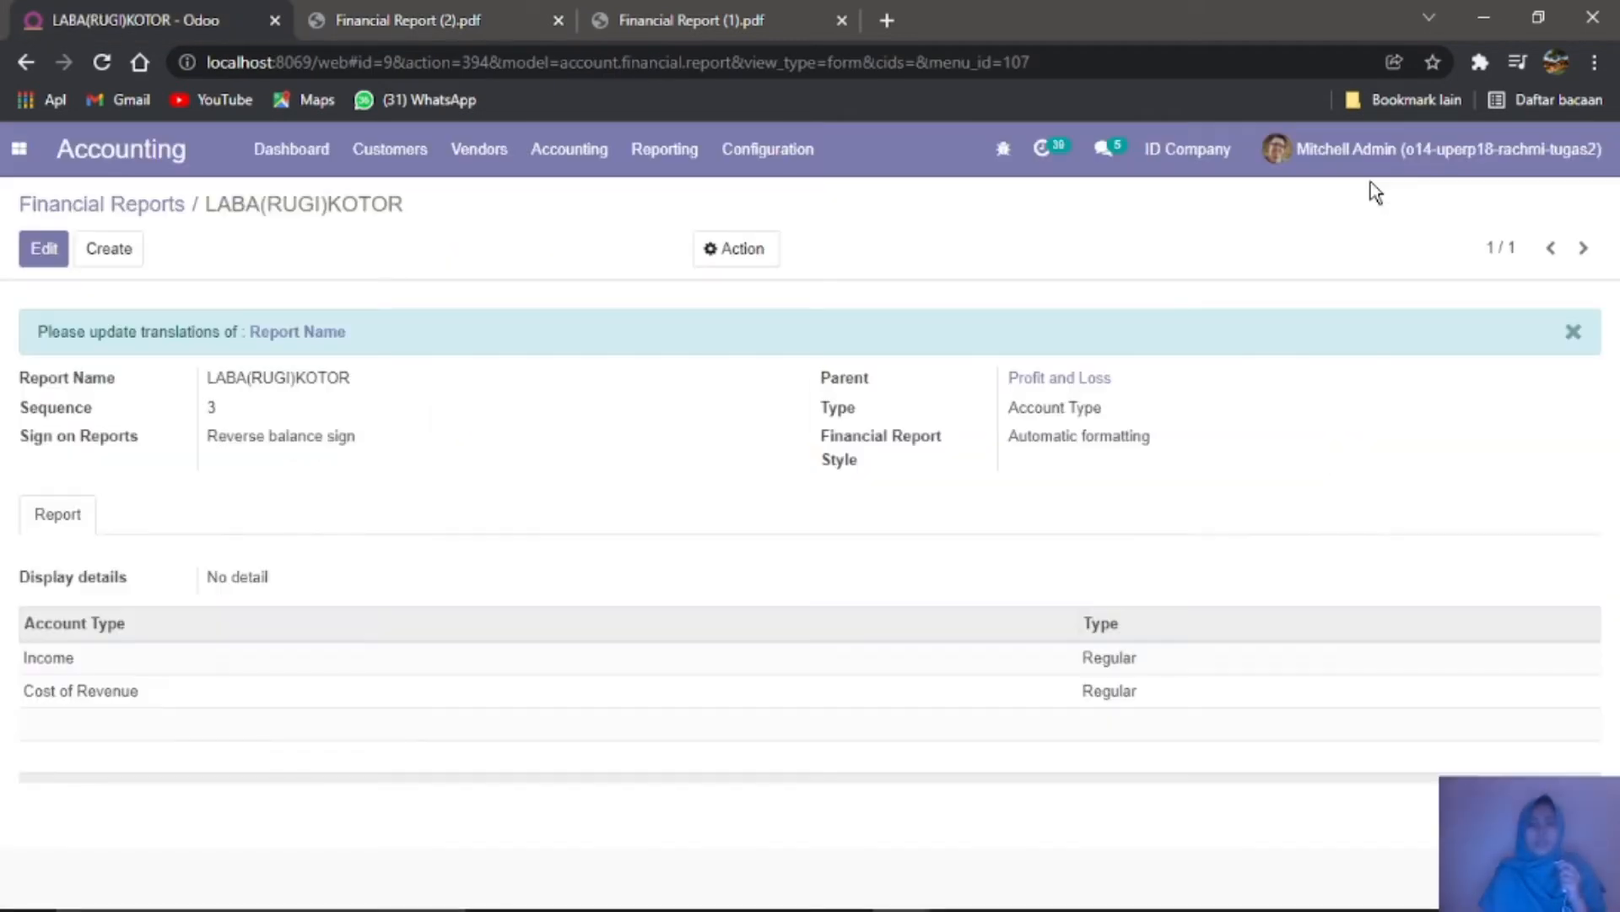
Step: Create another financial report named BEBAN ADMINISTRASI DAN UMUM with sequence 4
left_click(74, 206)
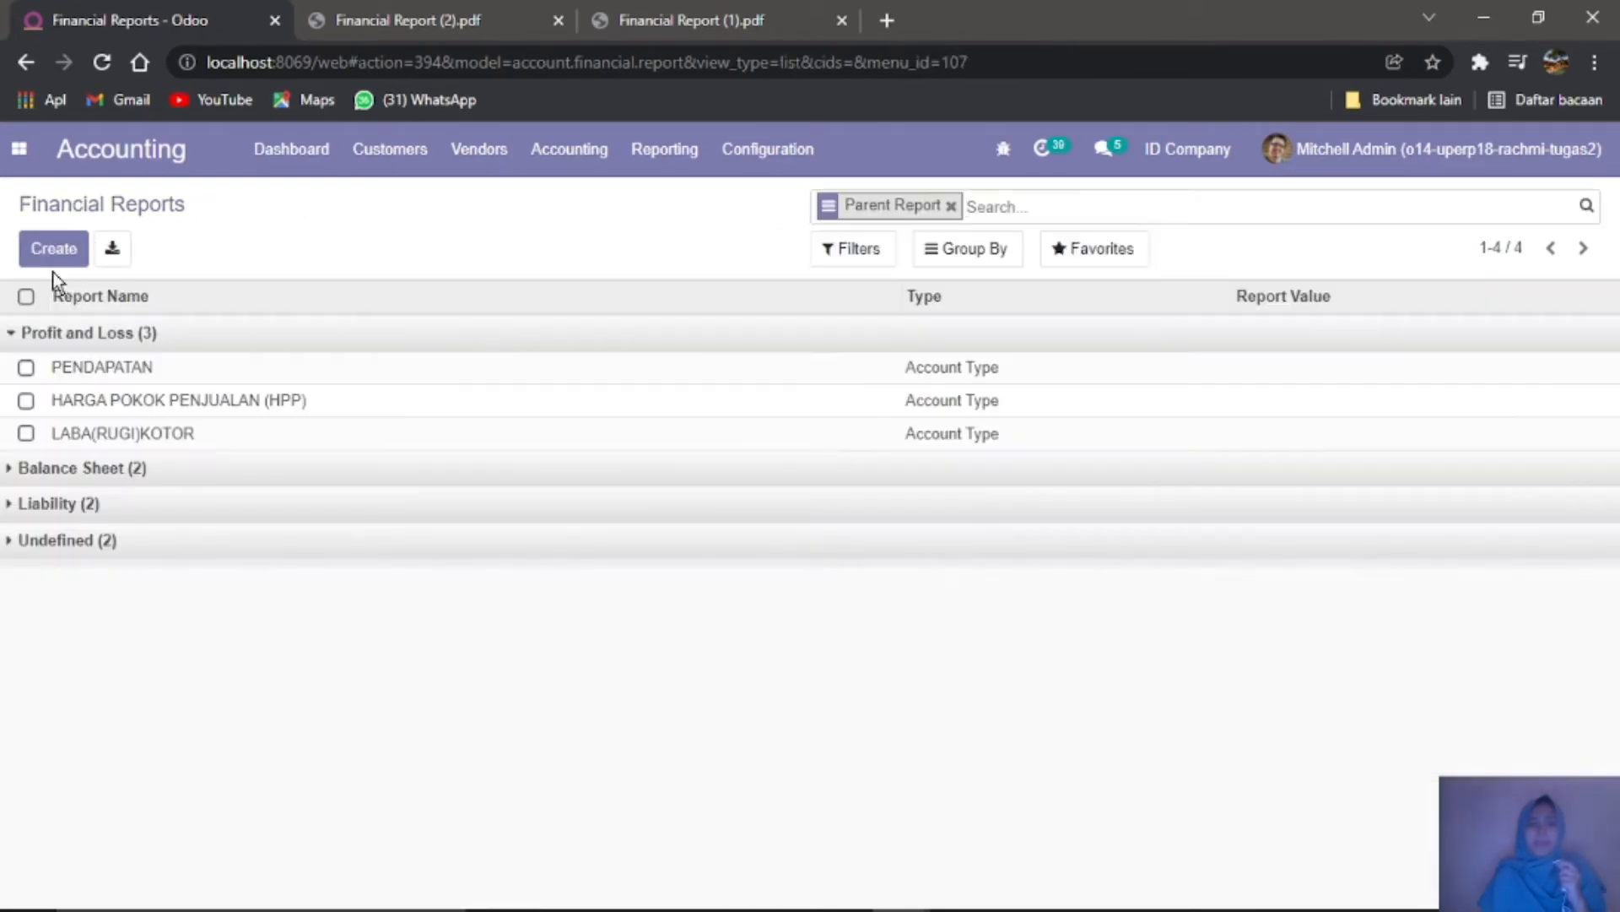
left_click(51, 252)
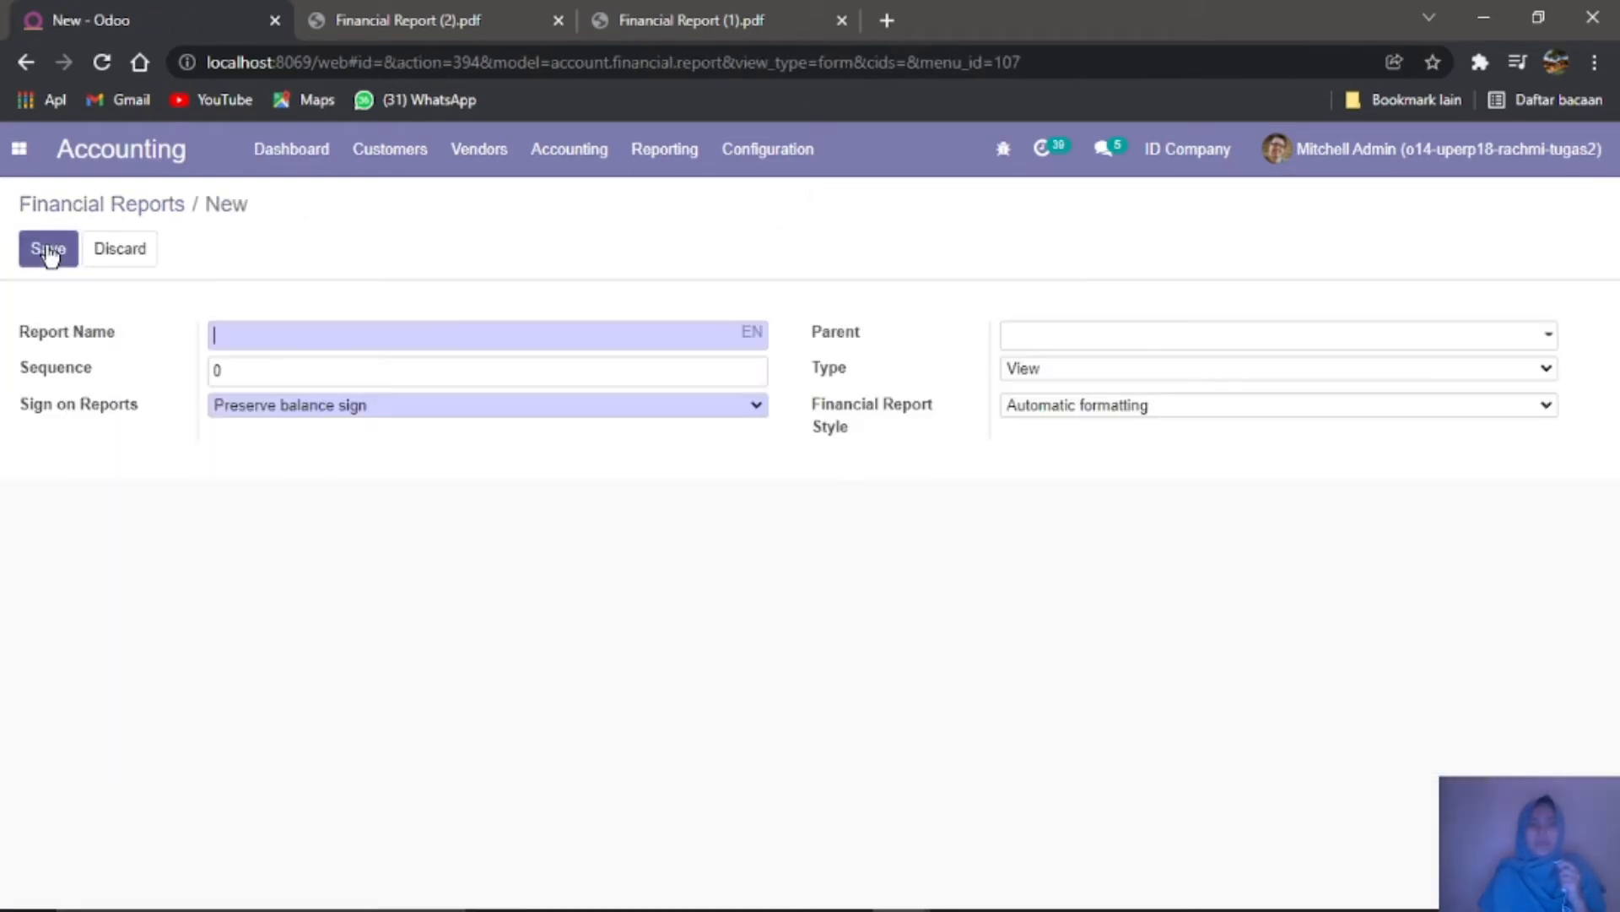
left_click(561, 335)
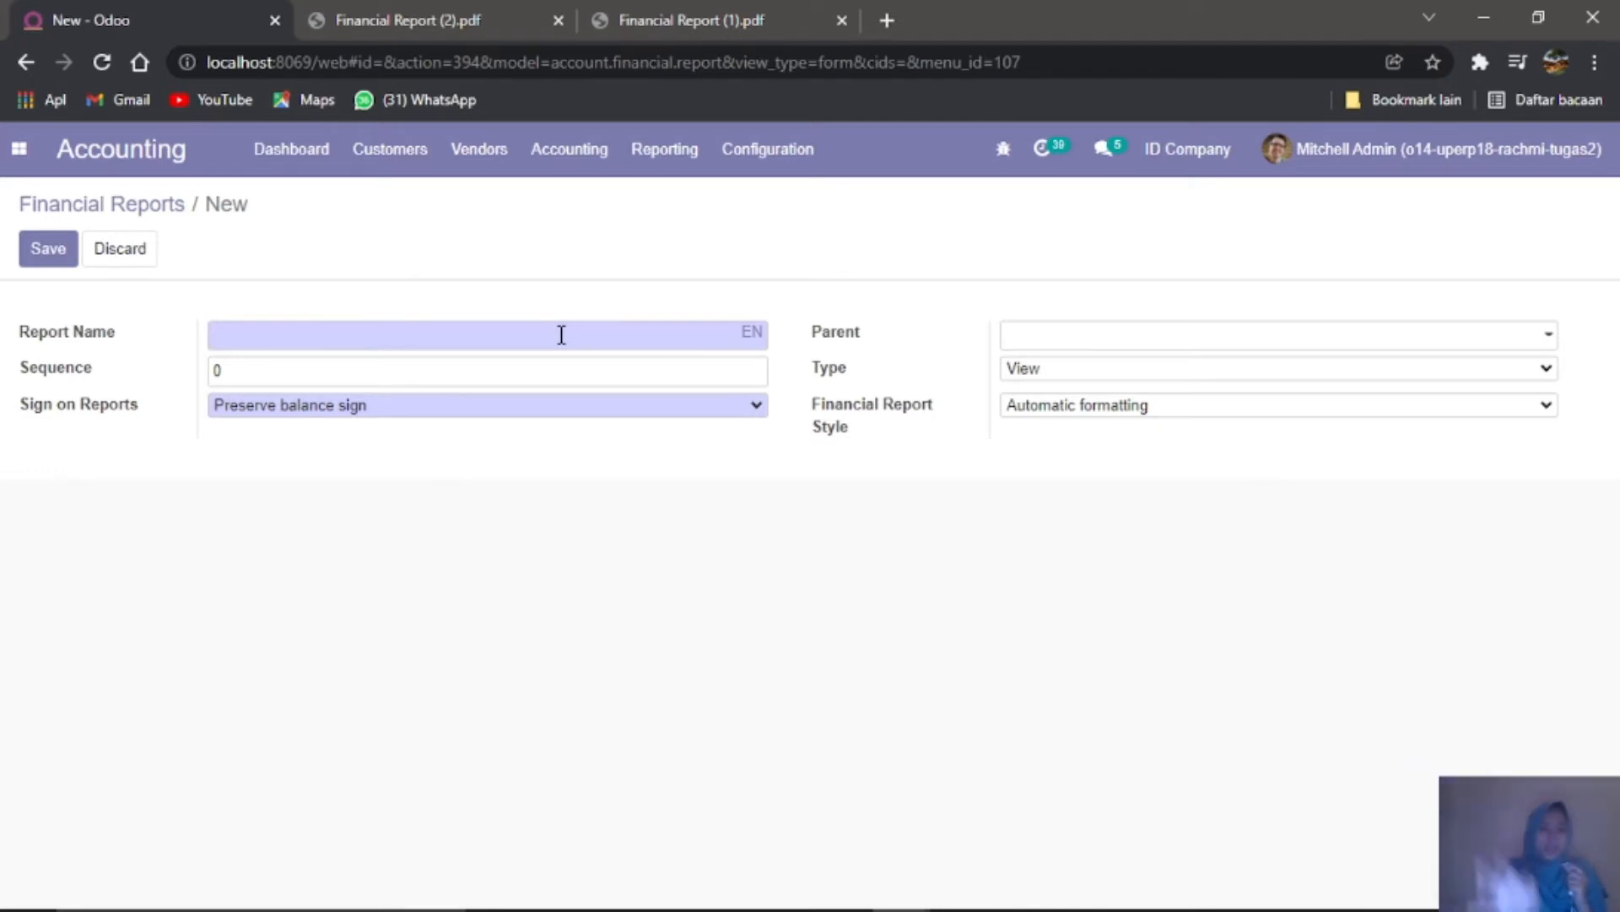
type("BE")
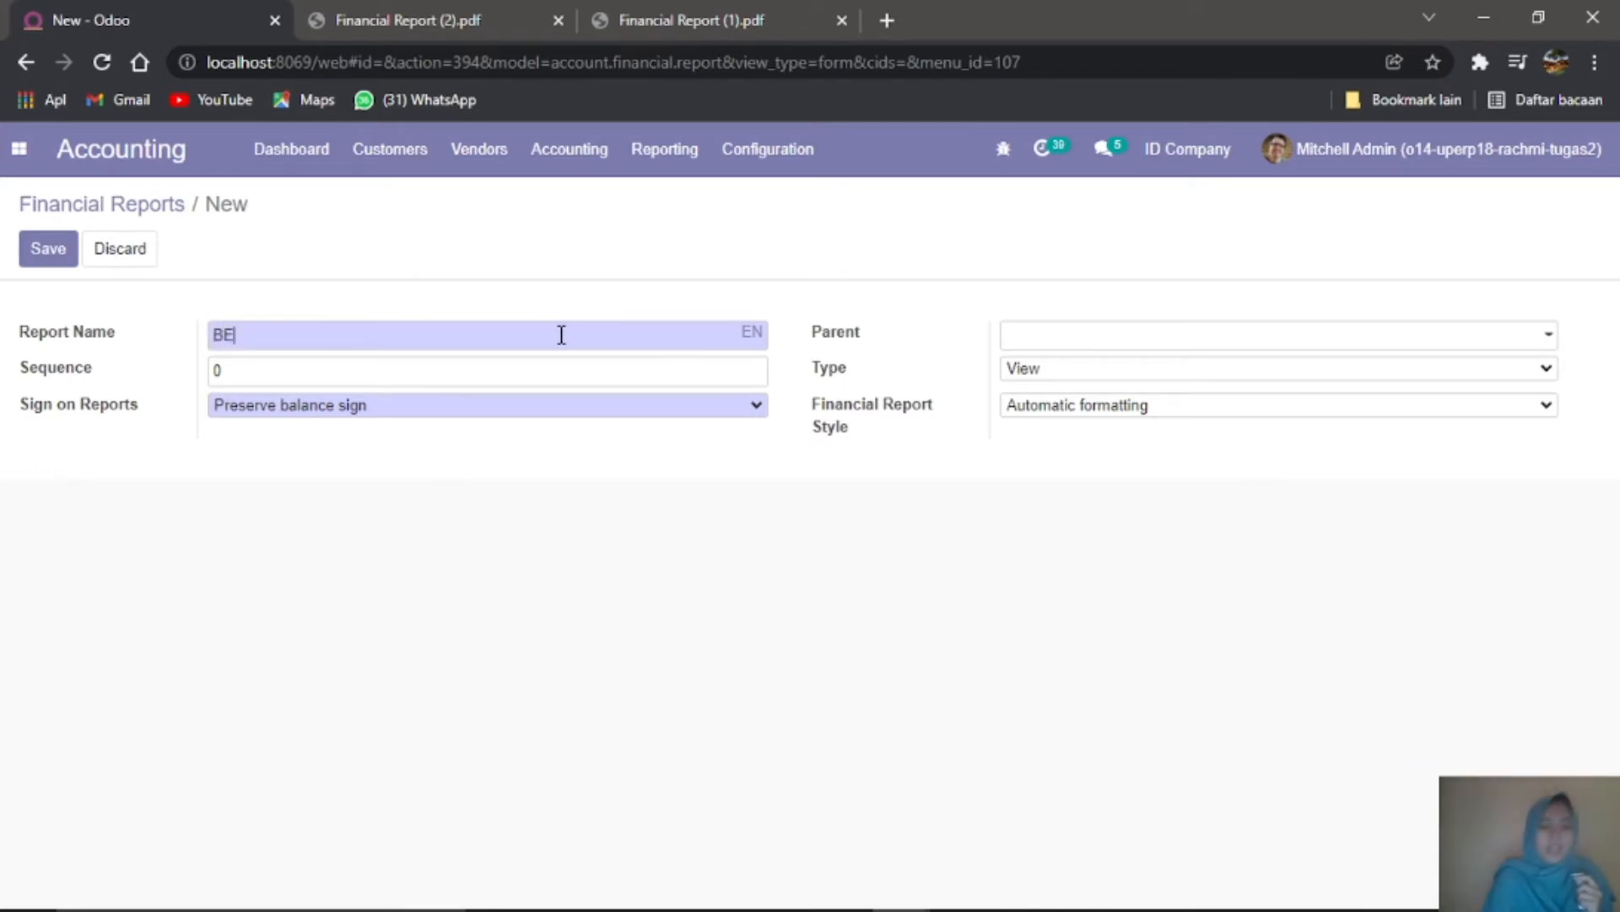
type("BAN ADMINISTRA")
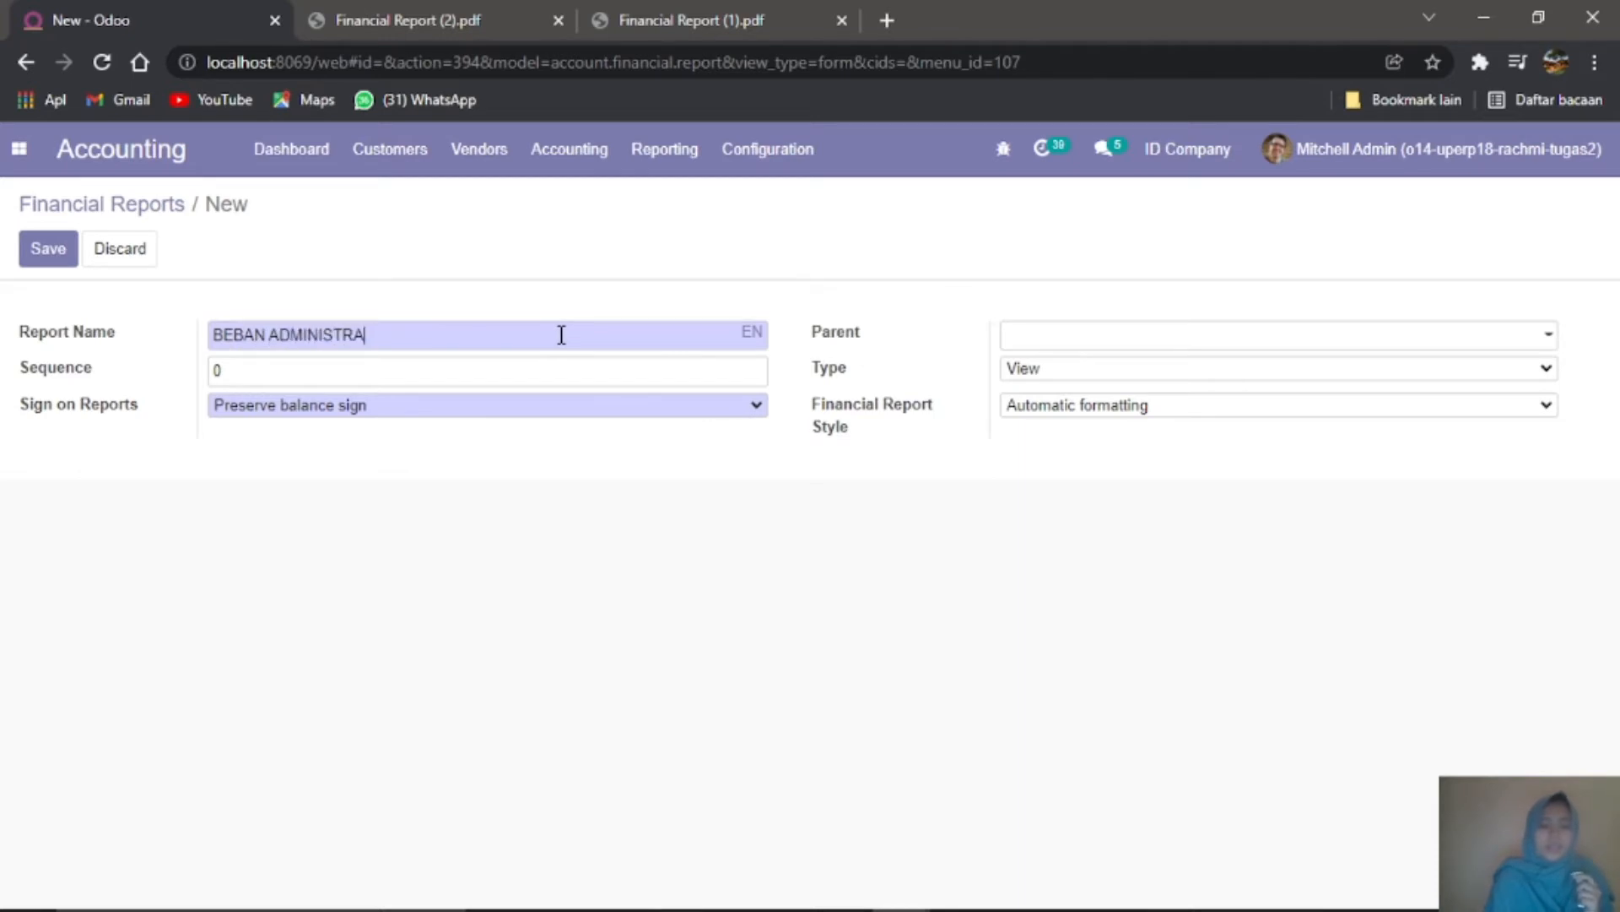
type("SI DAN UMUM")
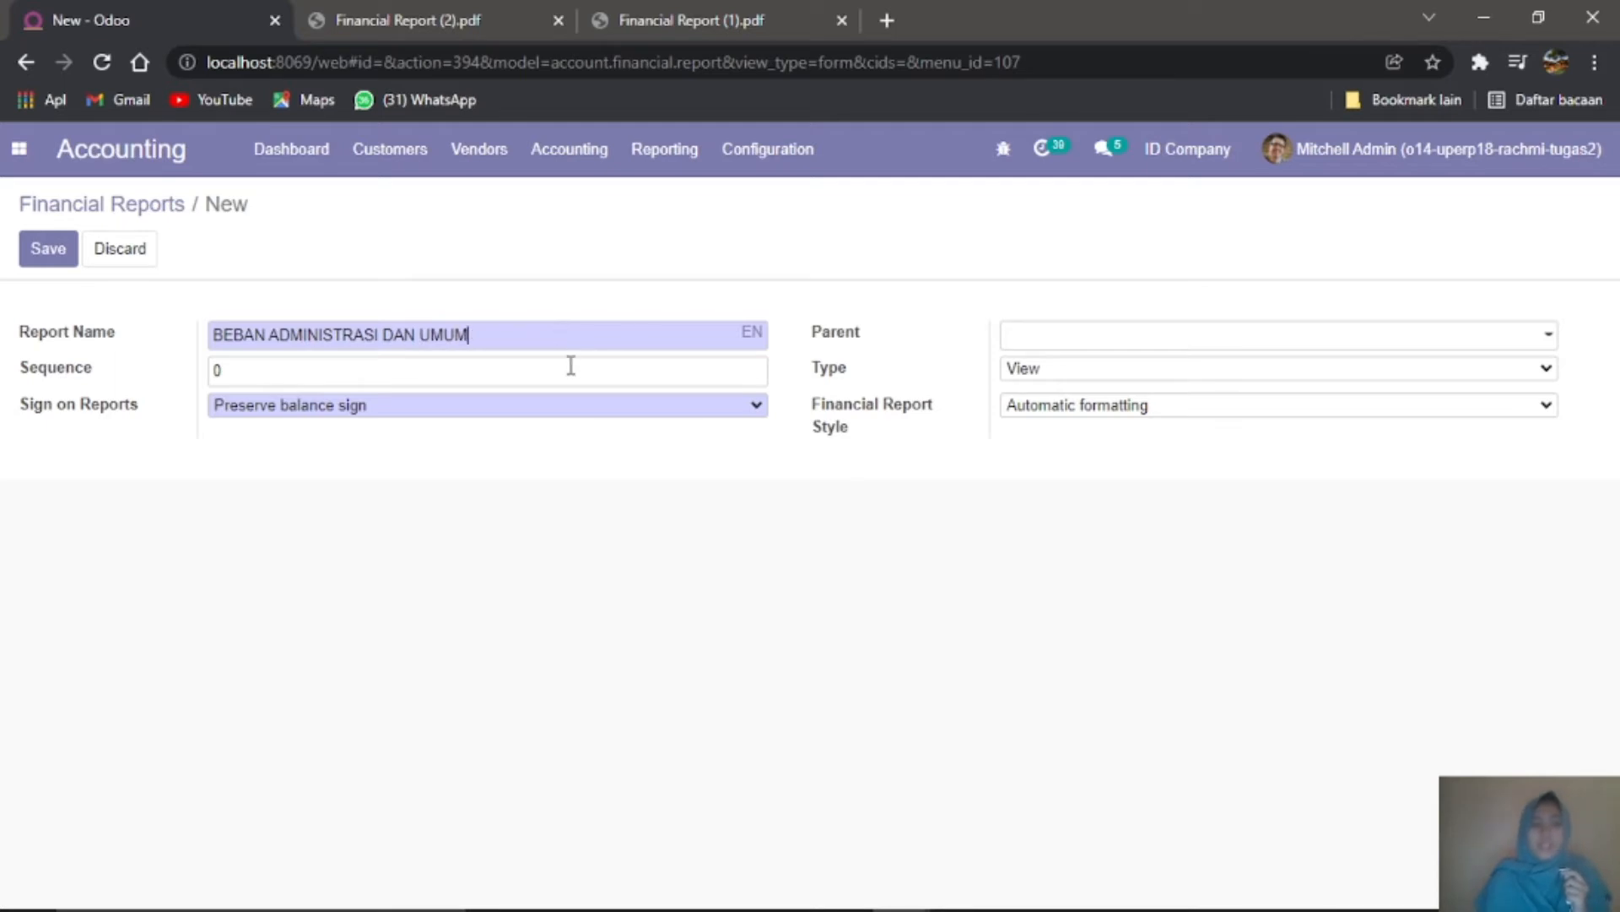
left_click(571, 366)
key("BackSpace")
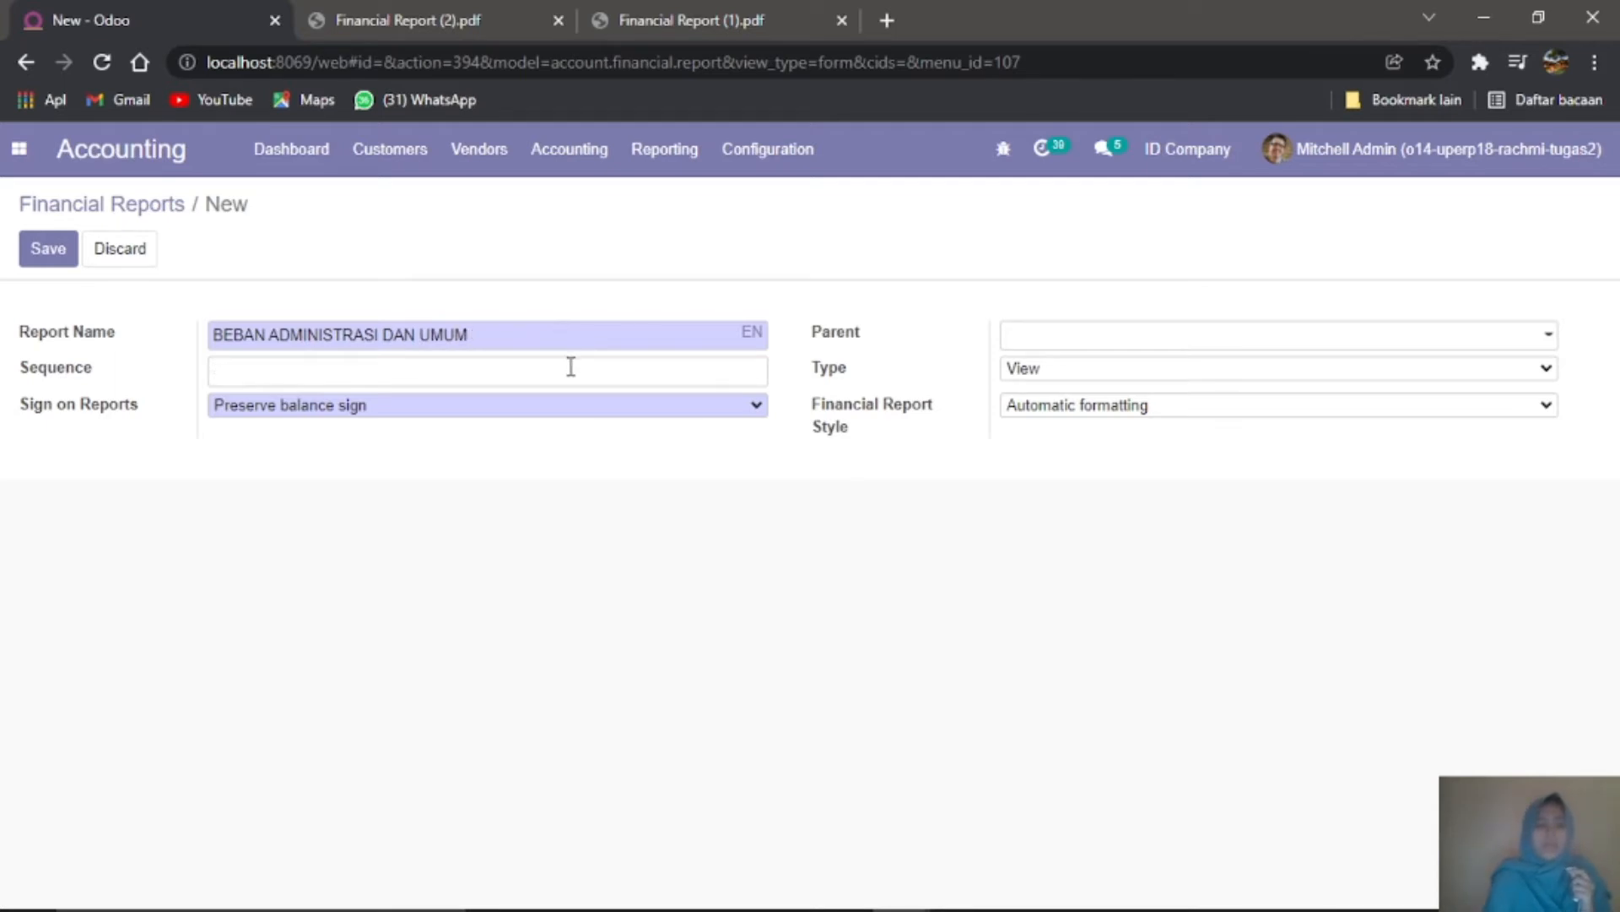
type("4")
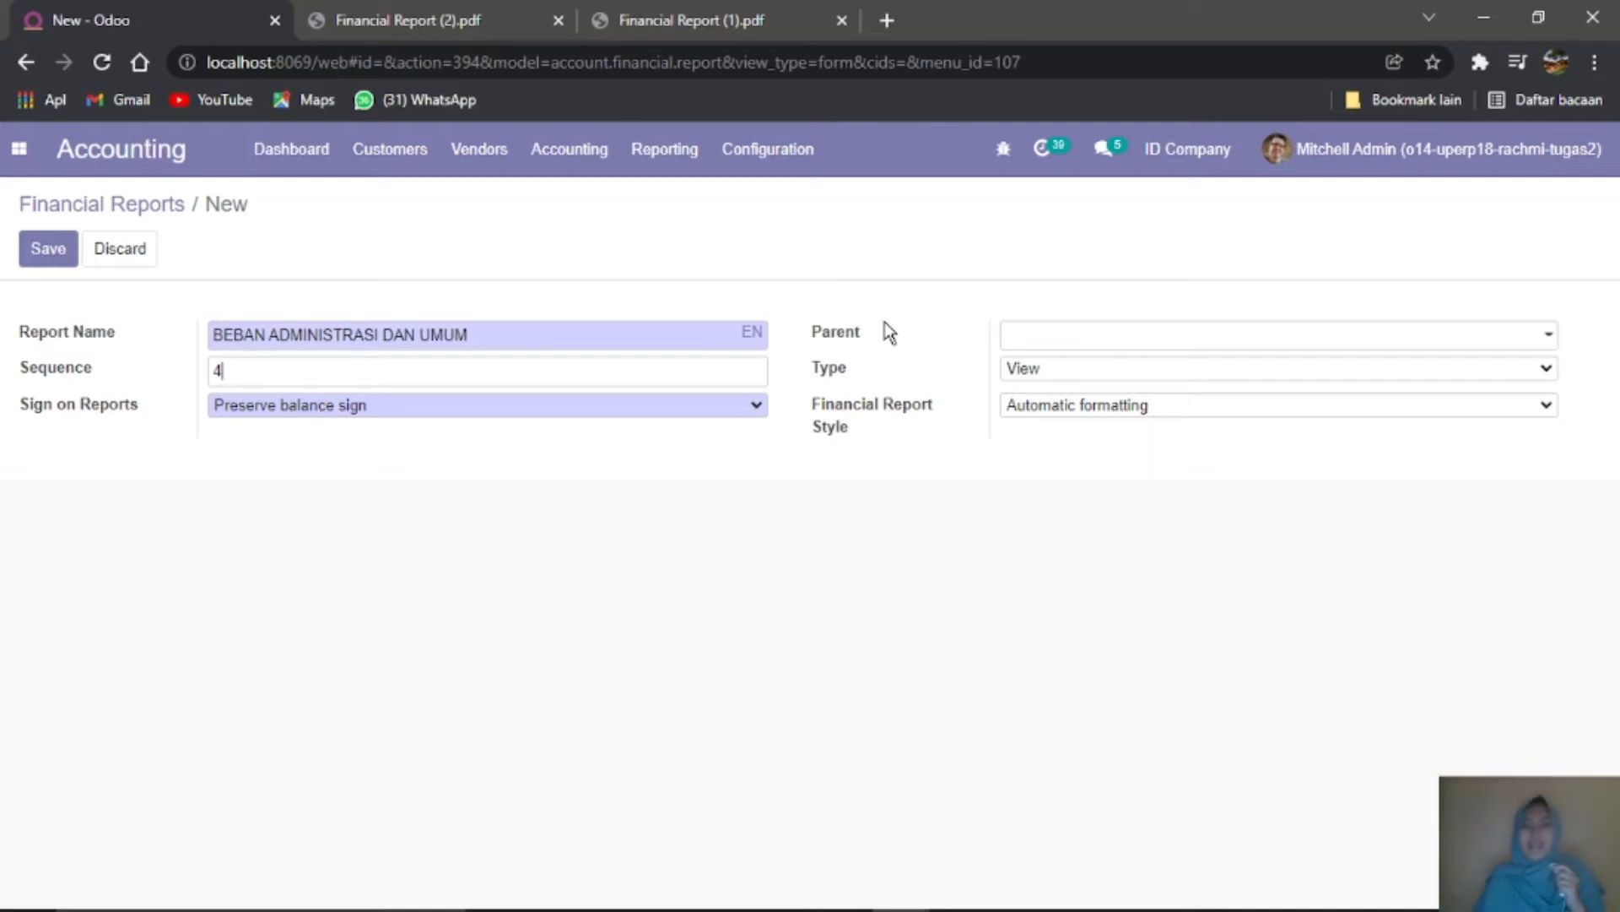
Step: Set the BEBAN ADMINISTRASI DAN UMUM report's parent to Profit and Loss and its type to Account Type
left_click(1004, 336)
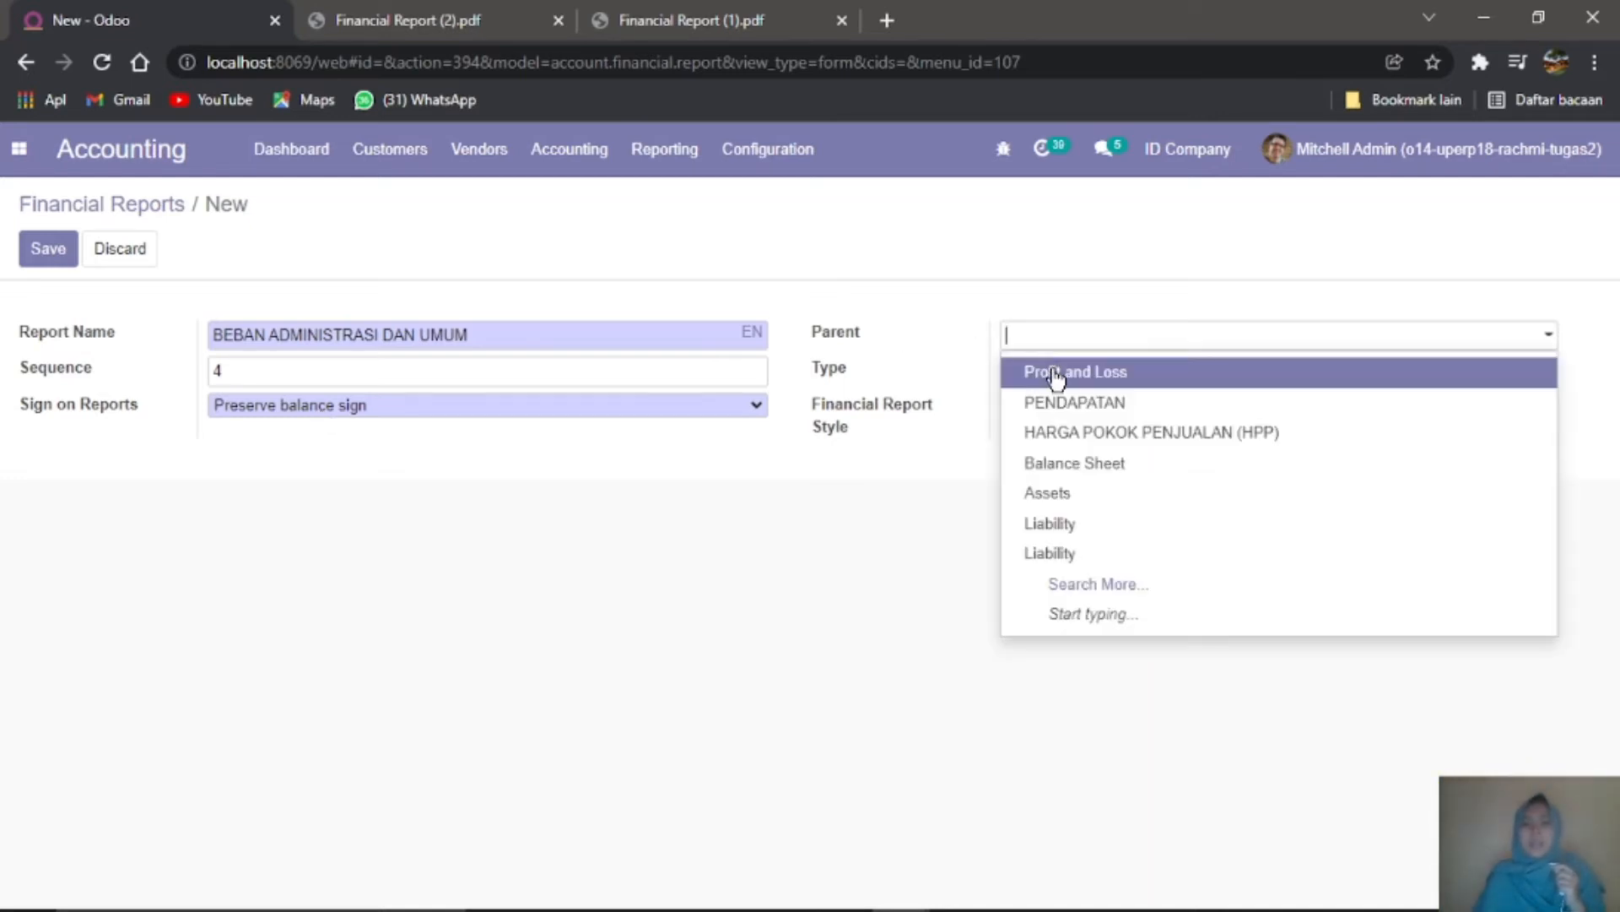
left_click(1055, 375)
left_click(1055, 373)
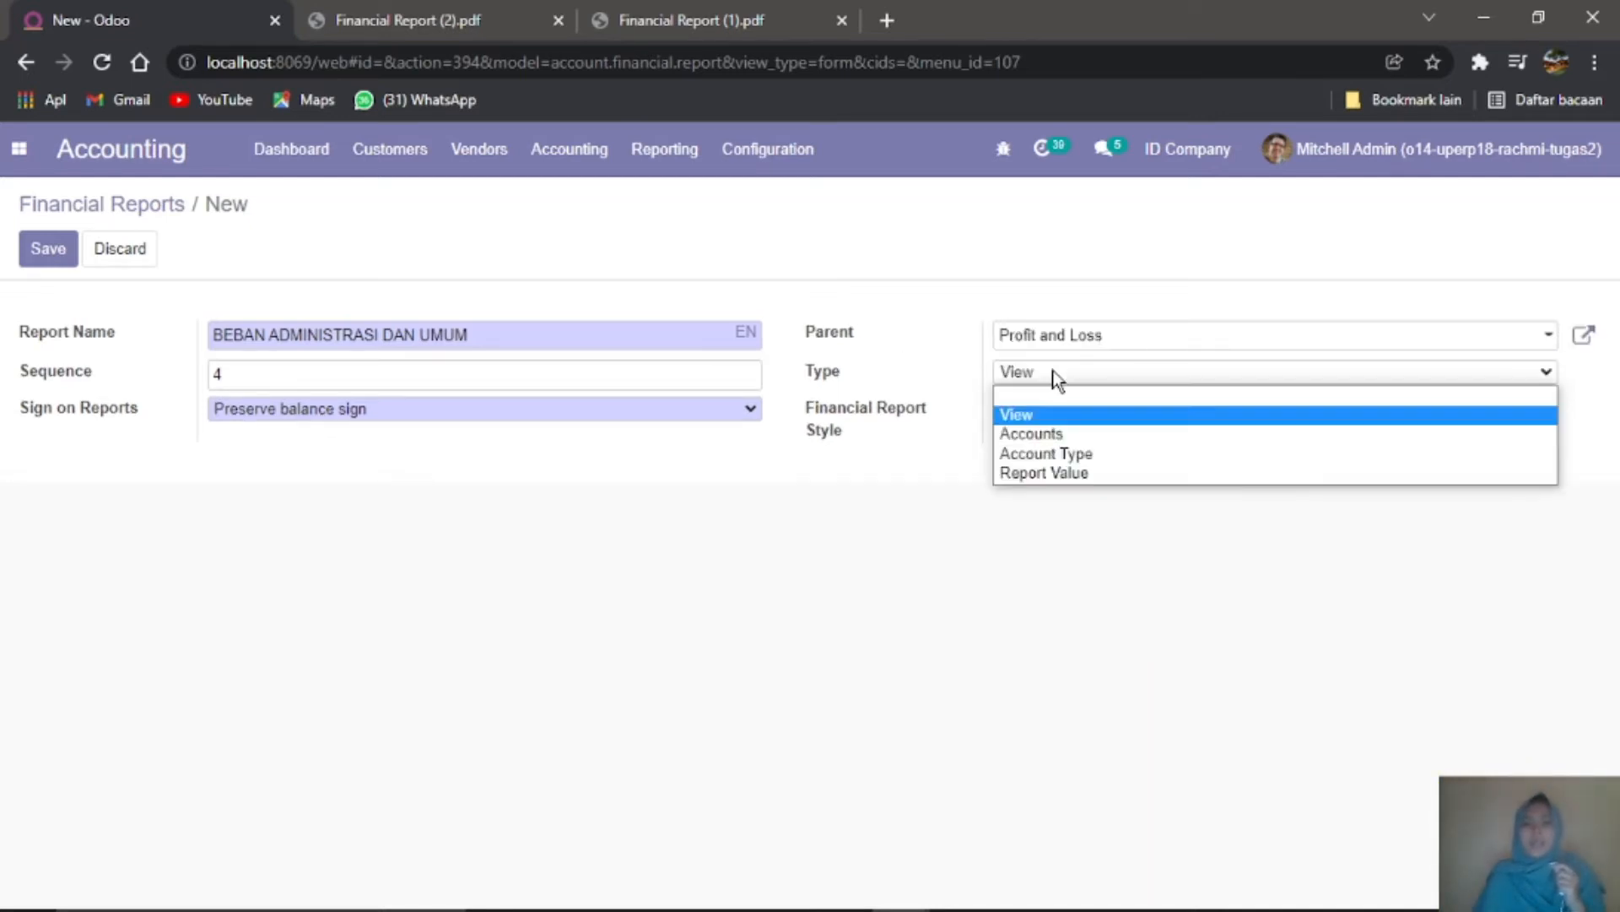
left_click(1055, 454)
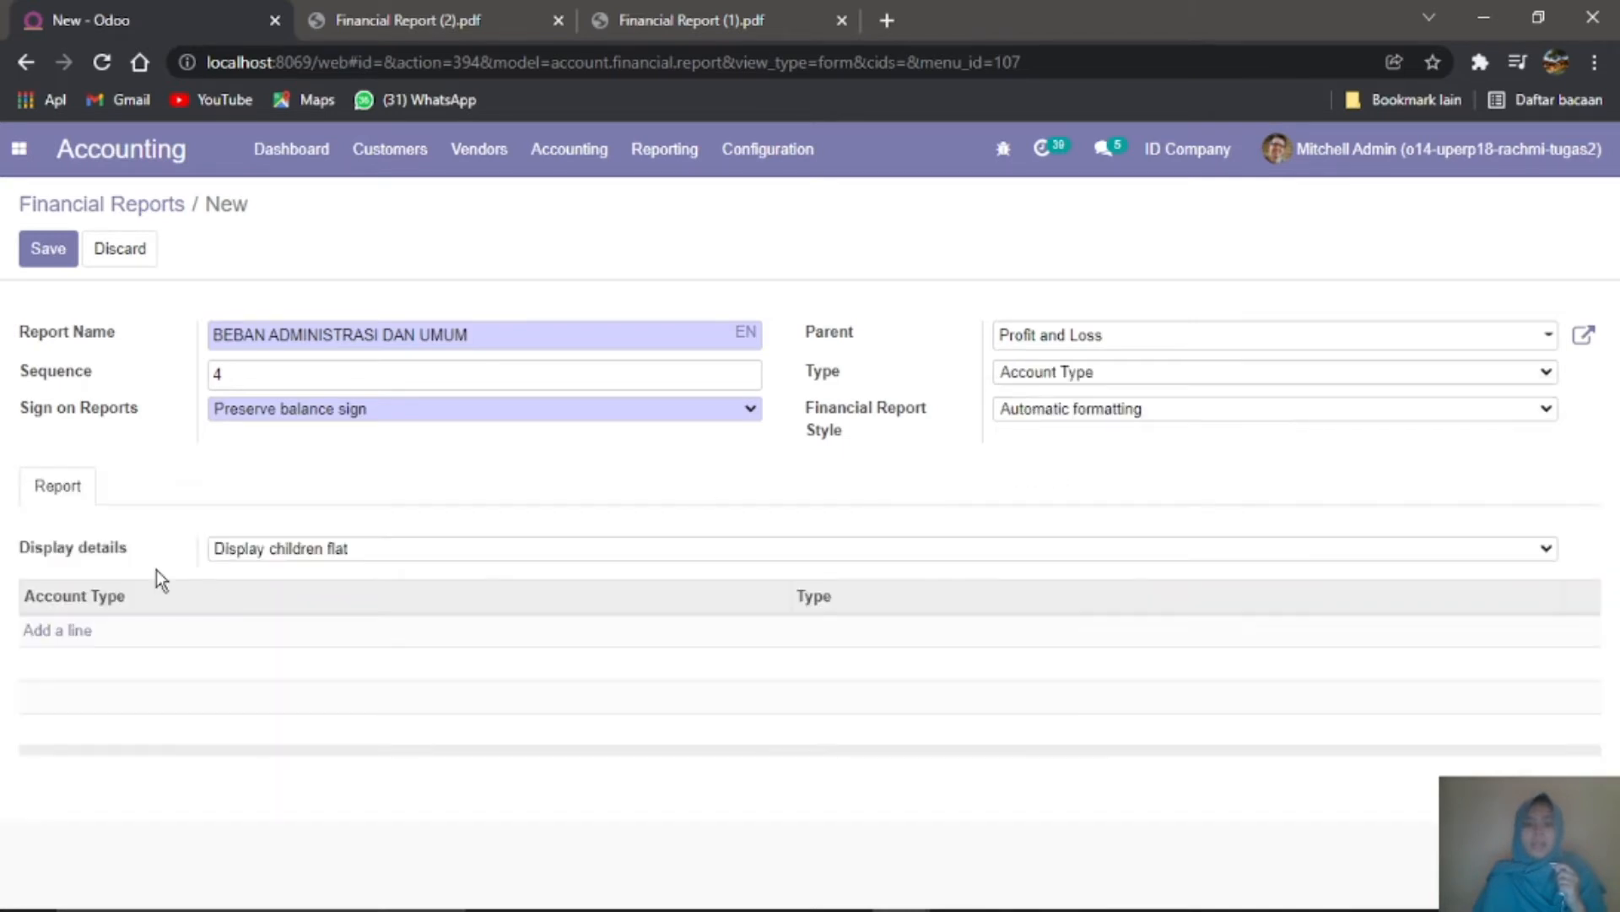
Step: Set the report's display details to Display children with hierarchy and add the Expenses account type
left_click(321, 553)
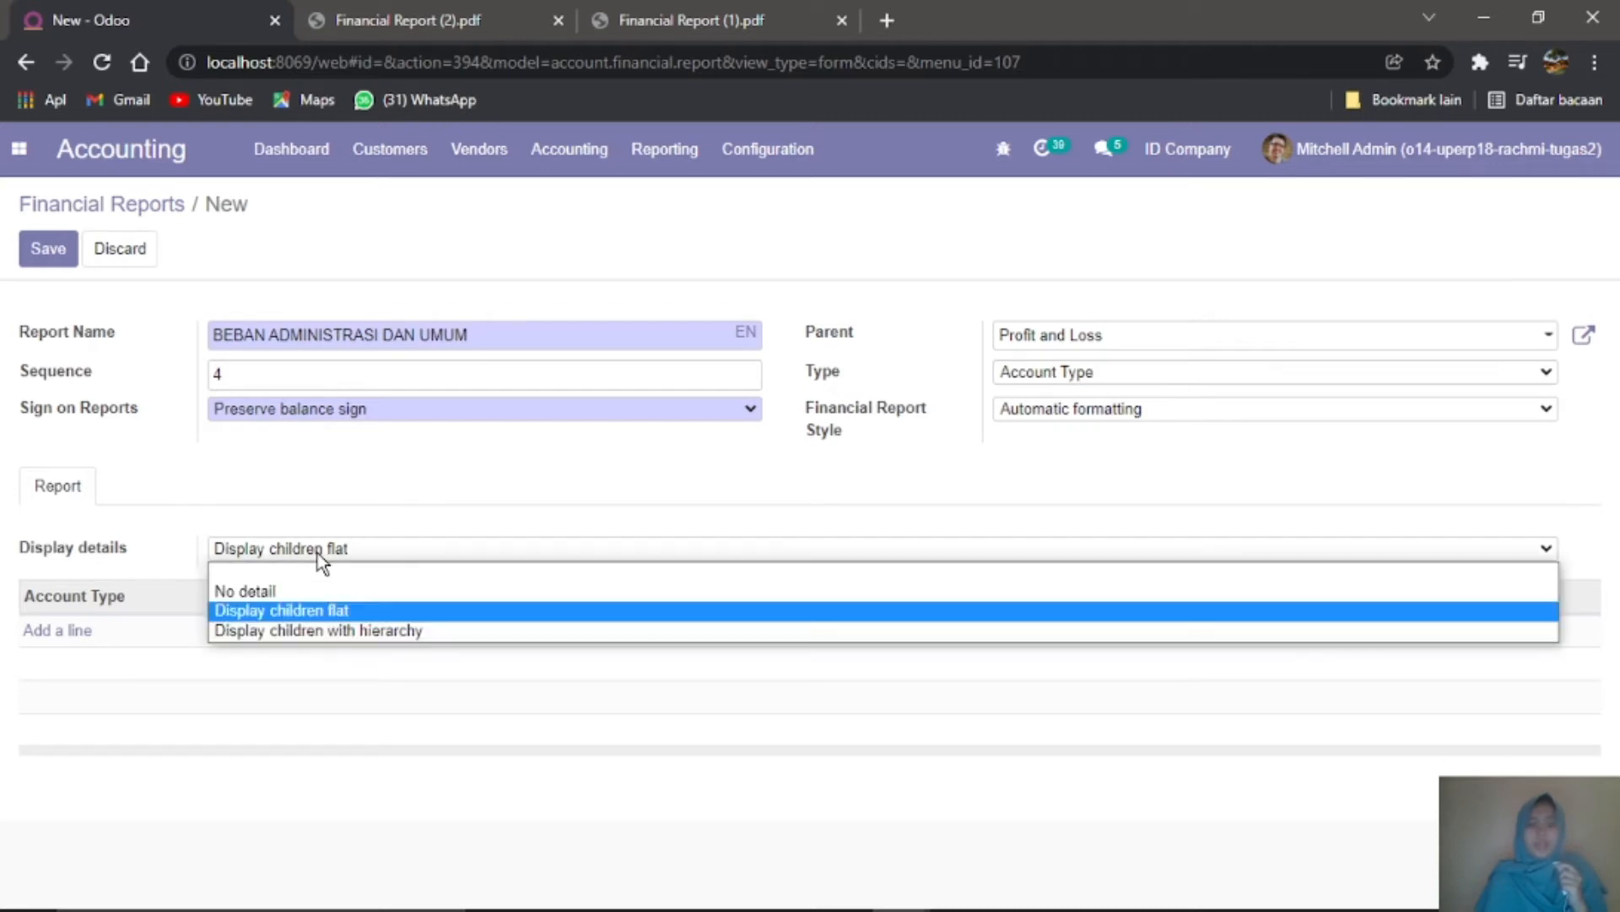
left_click(314, 632)
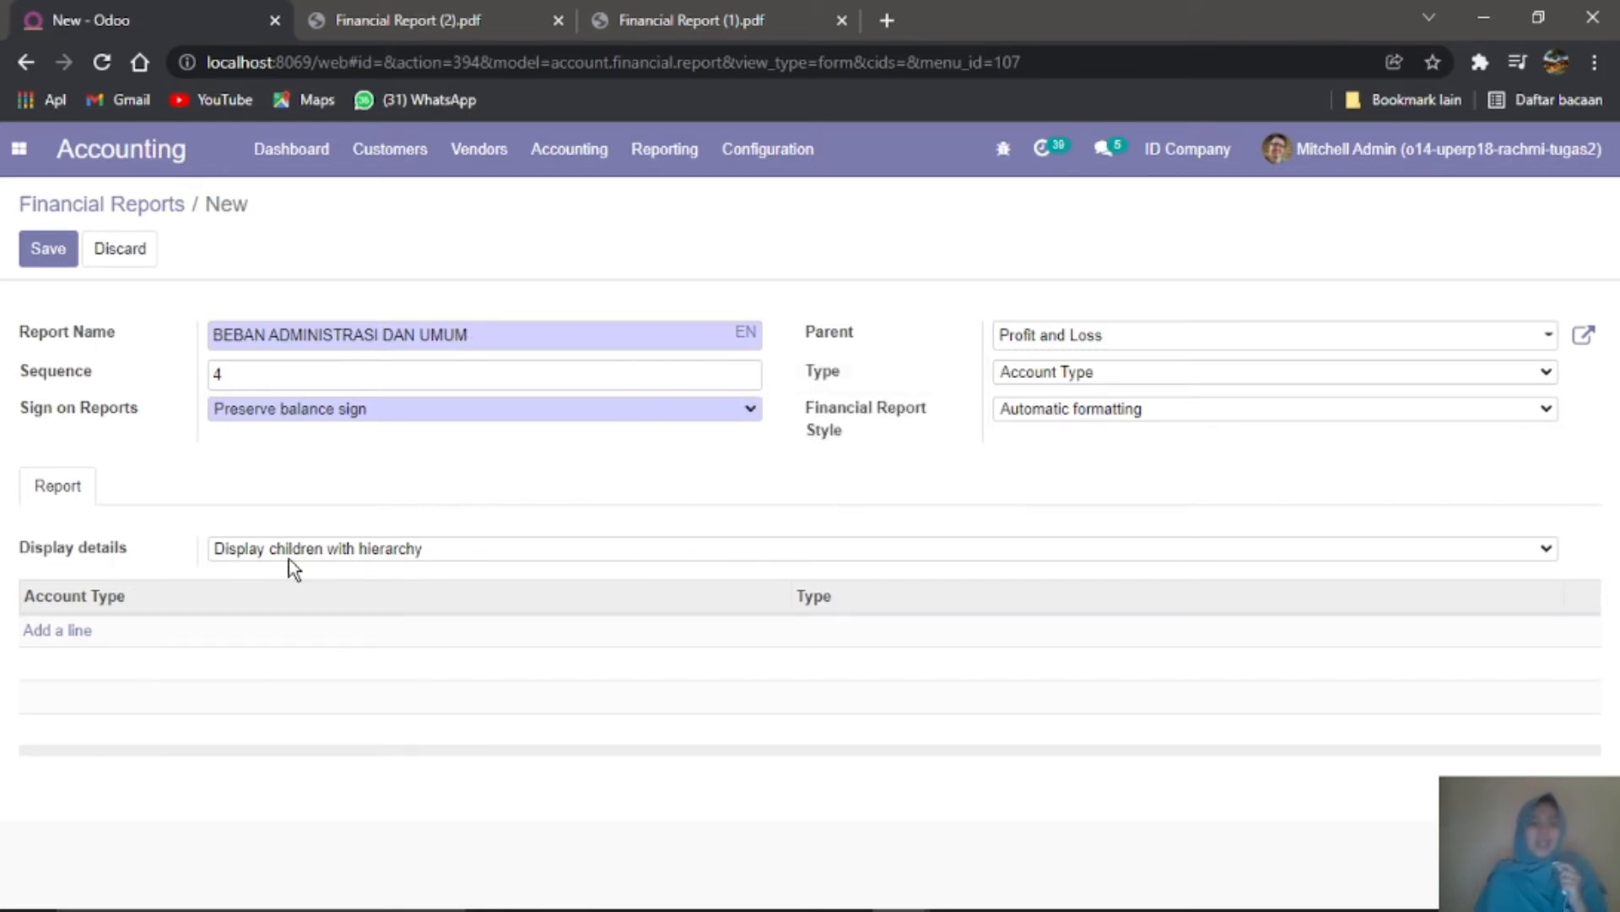
left_click(62, 633)
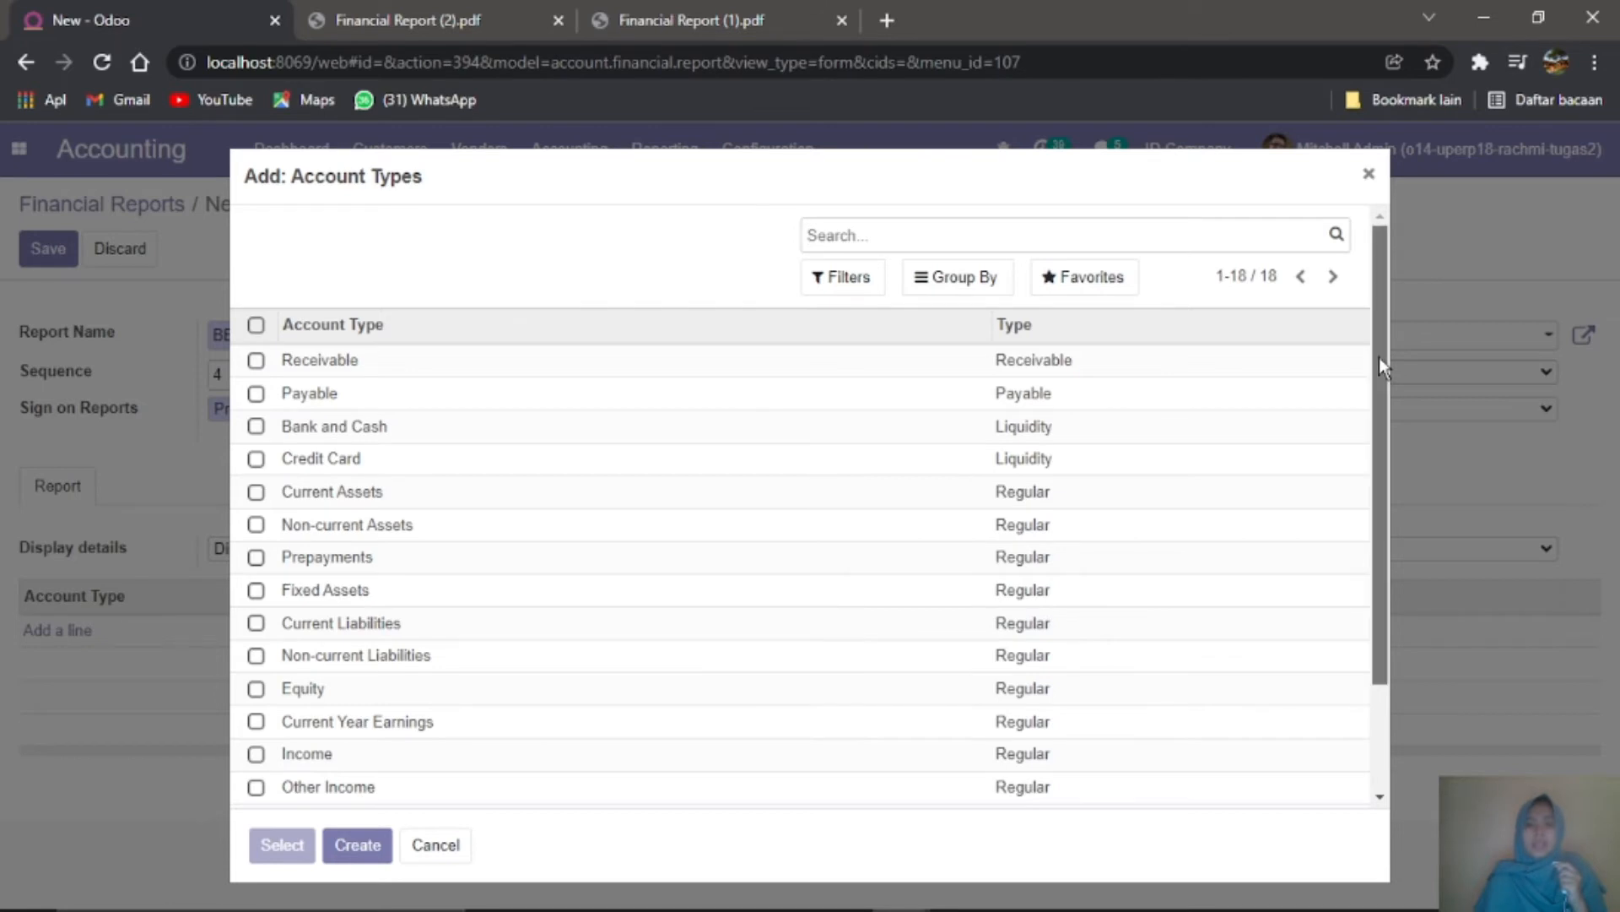
left_click_drag(1379, 357, 1357, 597)
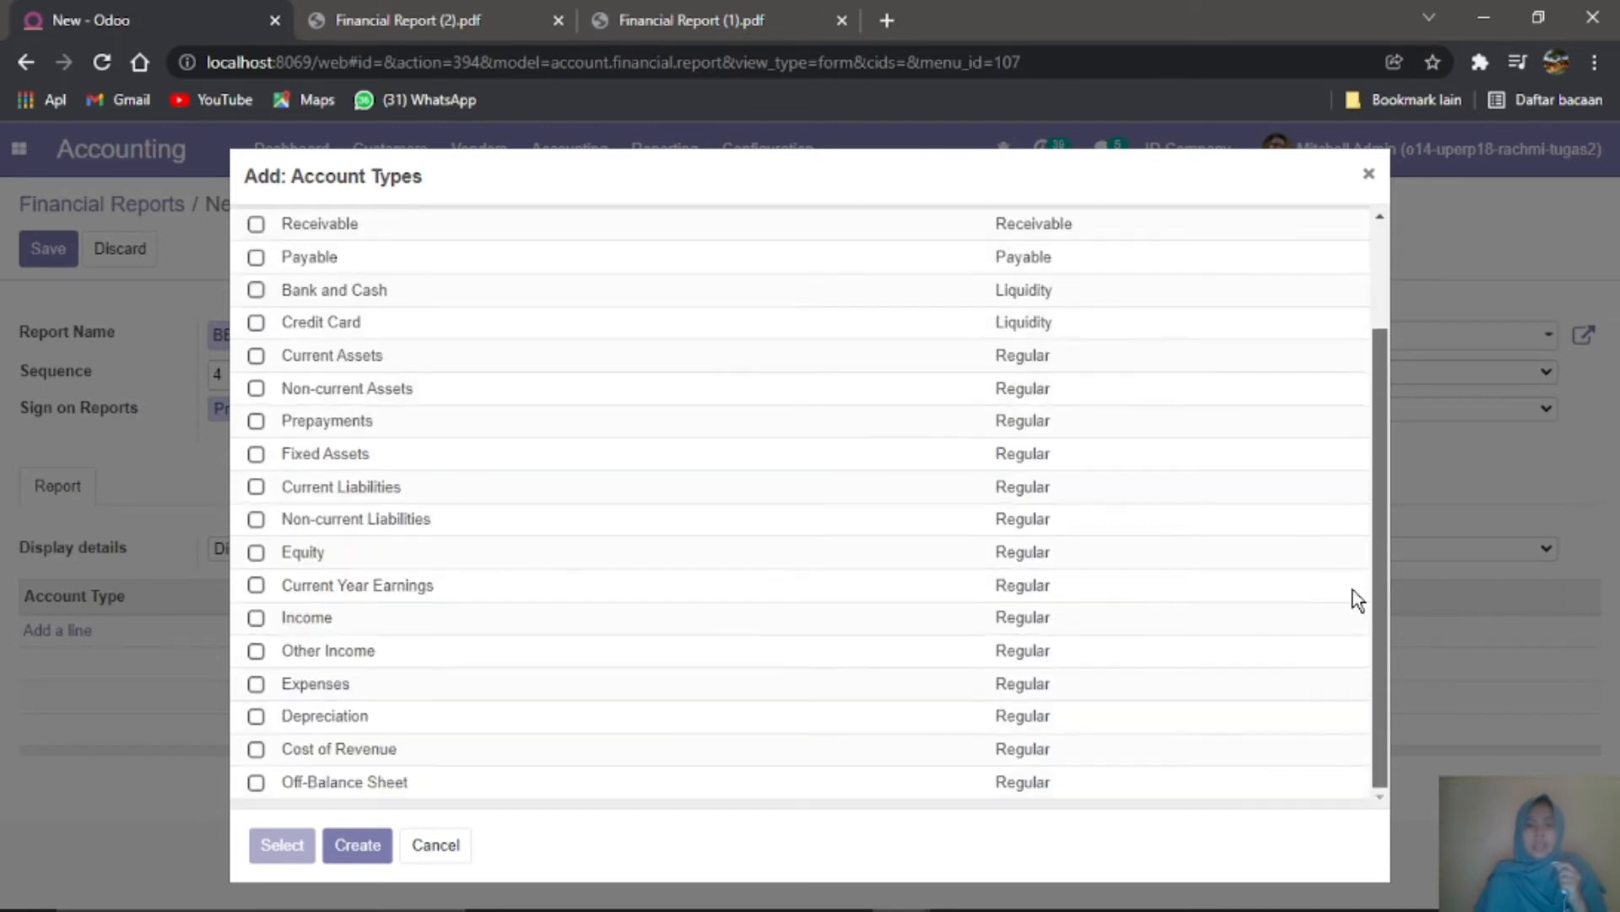
left_click(454, 689)
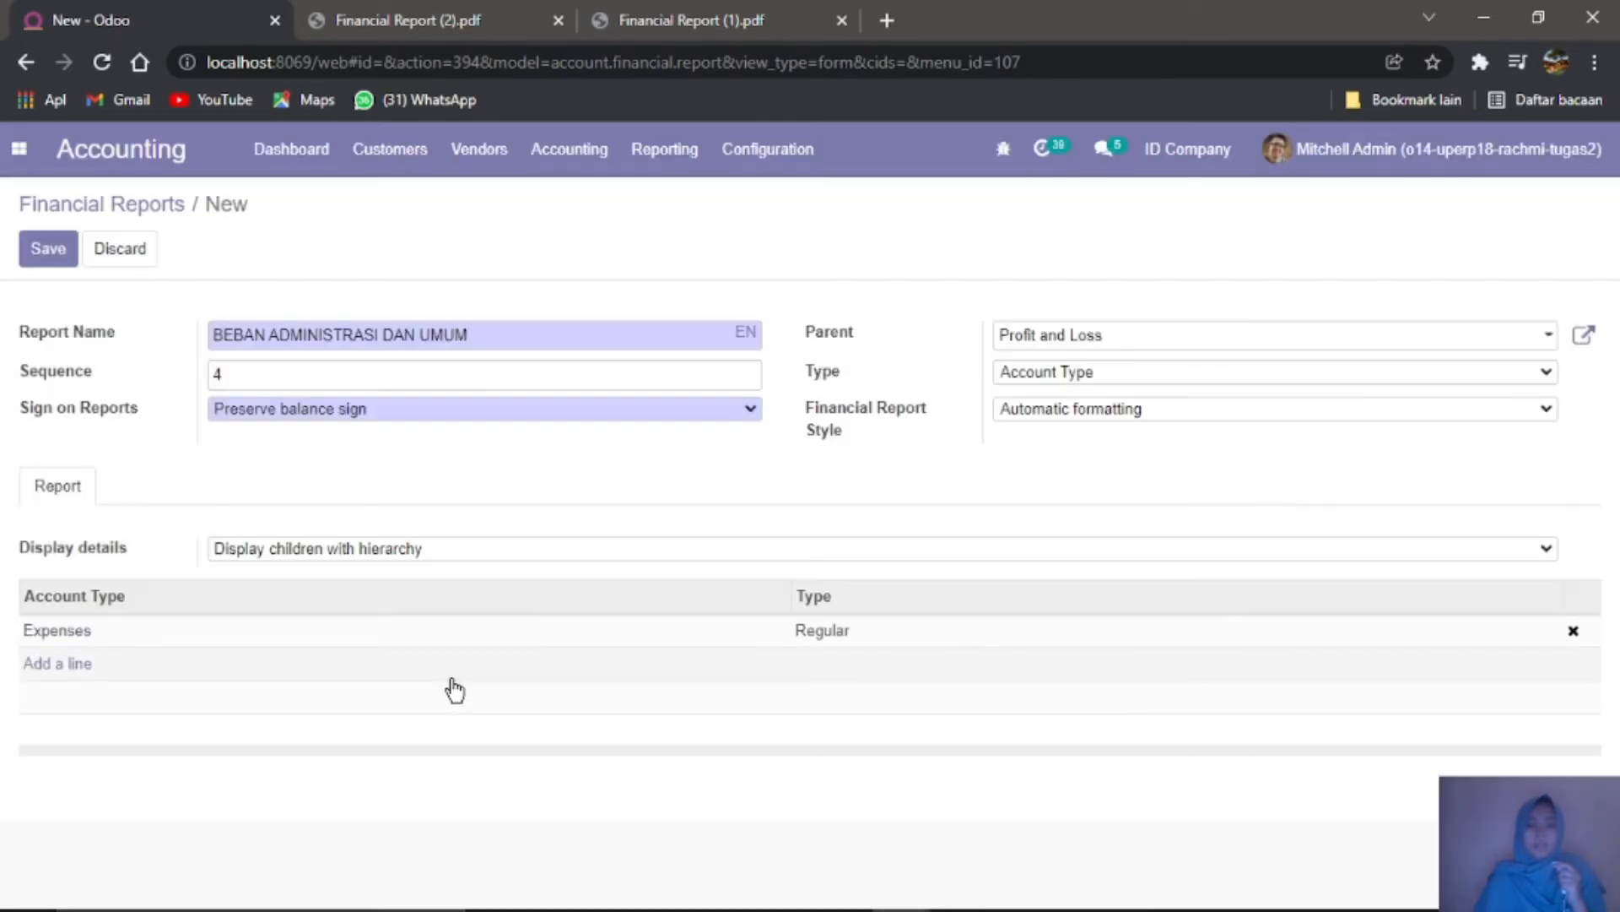
Step: Add the Depreciation account type to the BEBAN ADMINISTRASI DAN UMUM report and save it
left_click(78, 665)
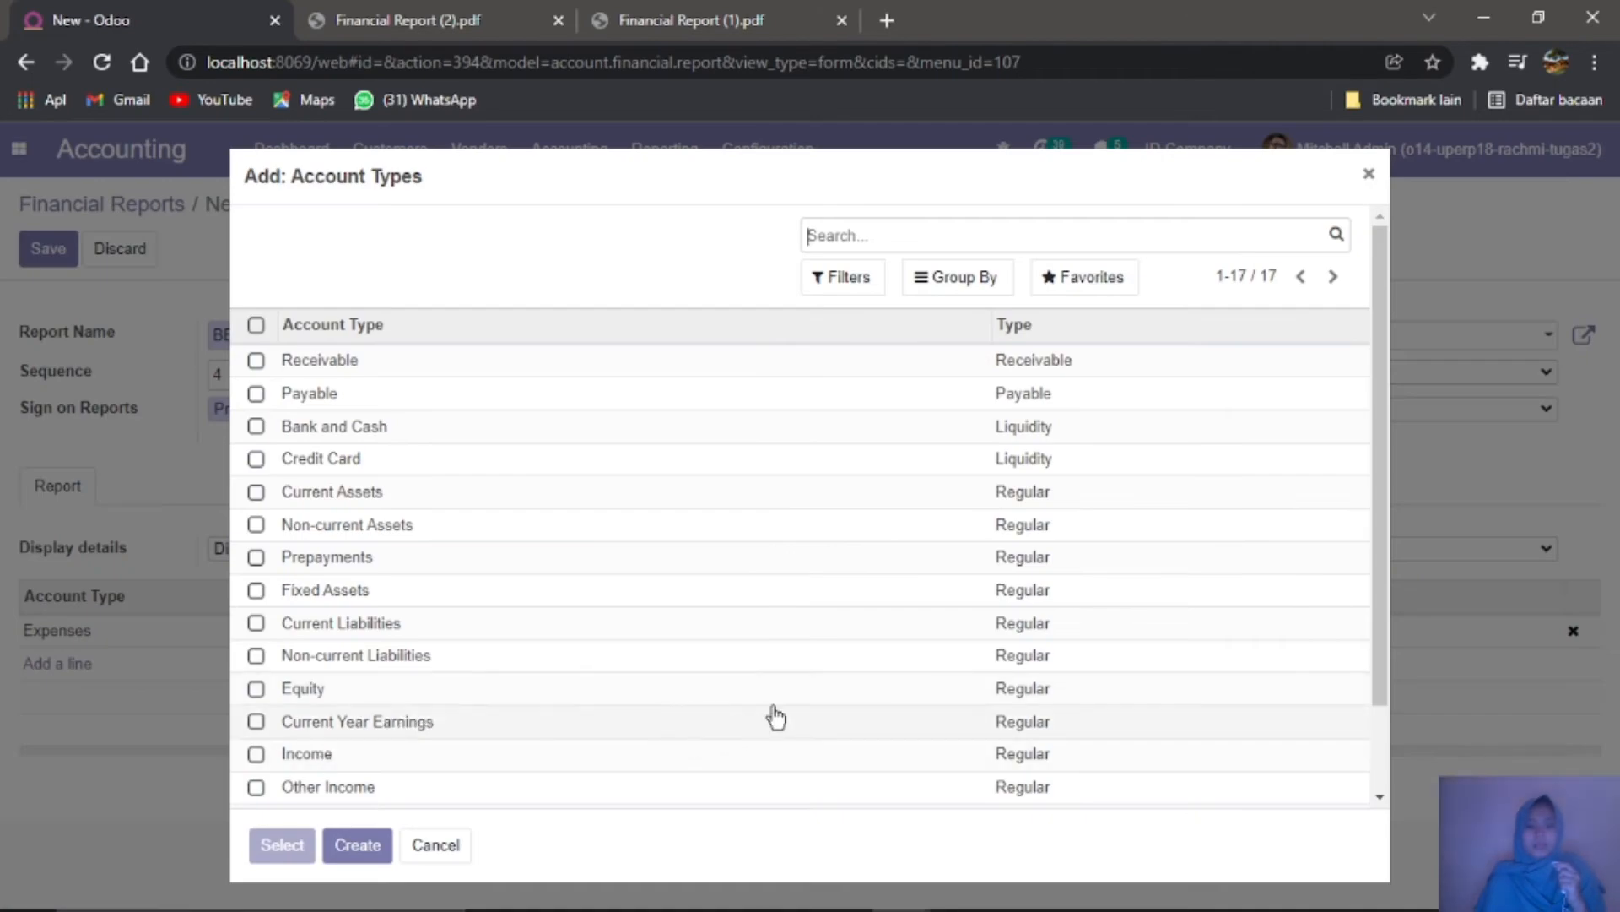
left_click_drag(1374, 567, 1359, 712)
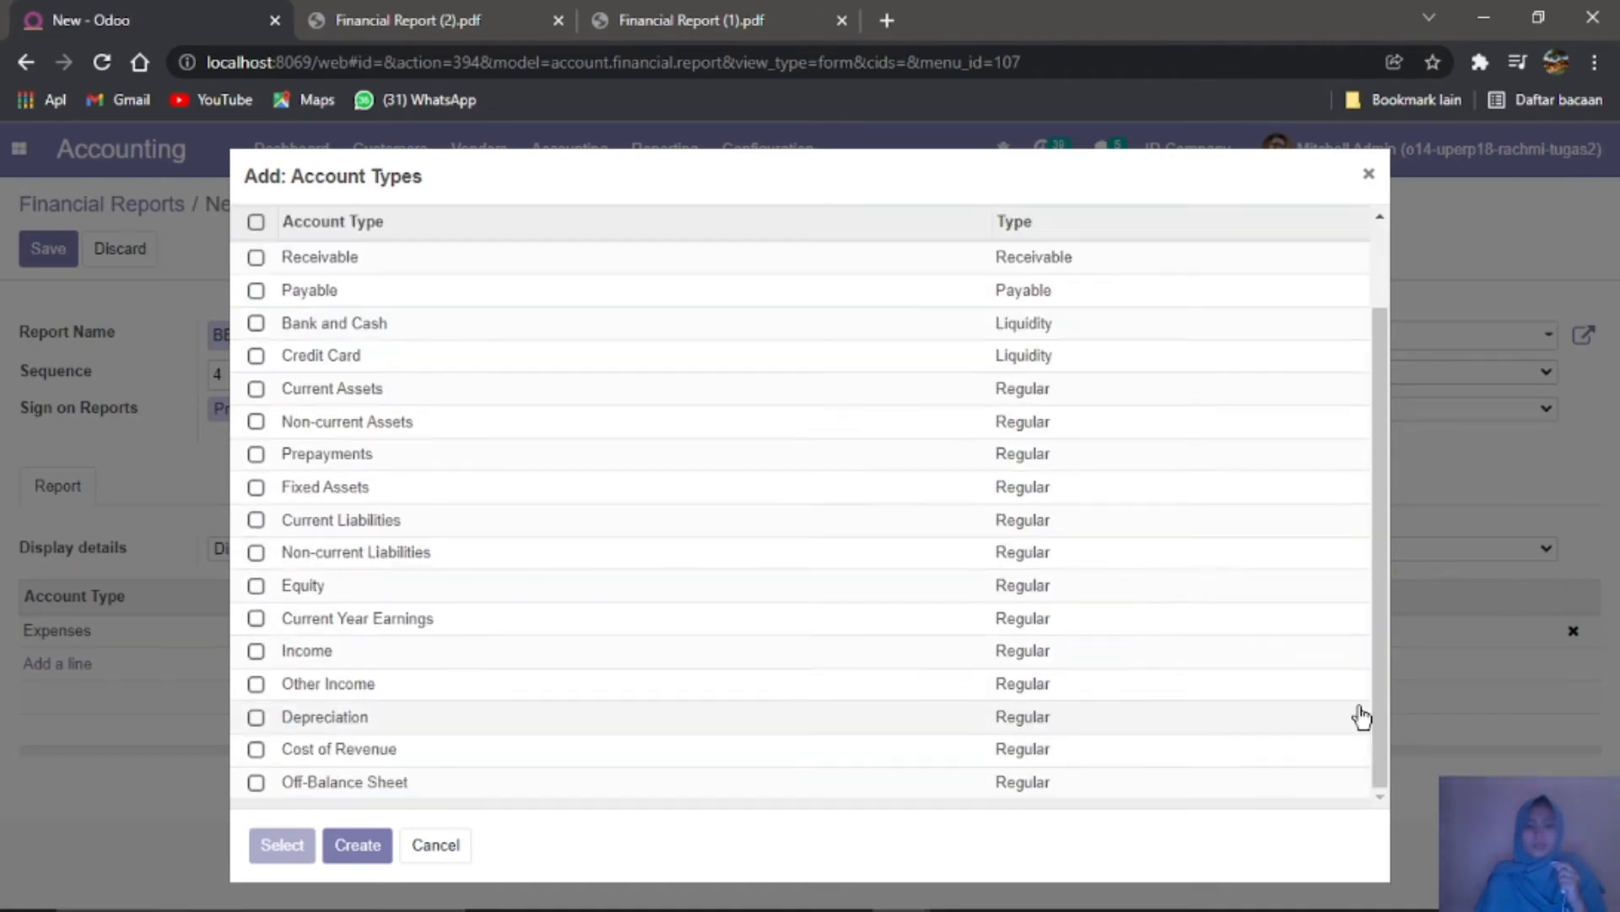
left_click(850, 716)
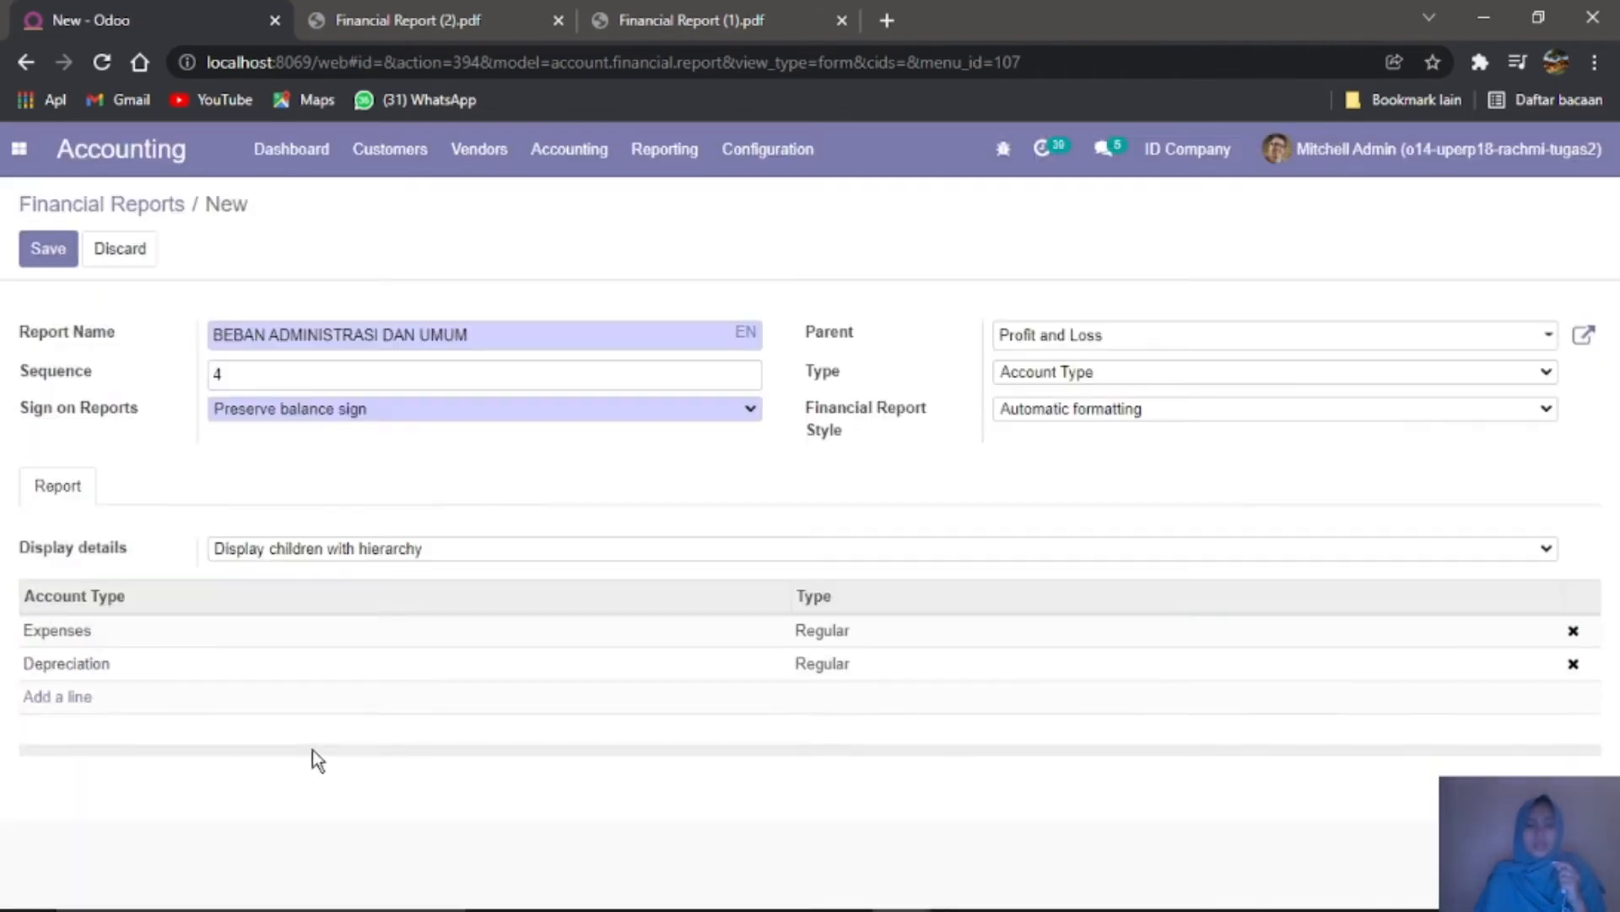
left_click(52, 248)
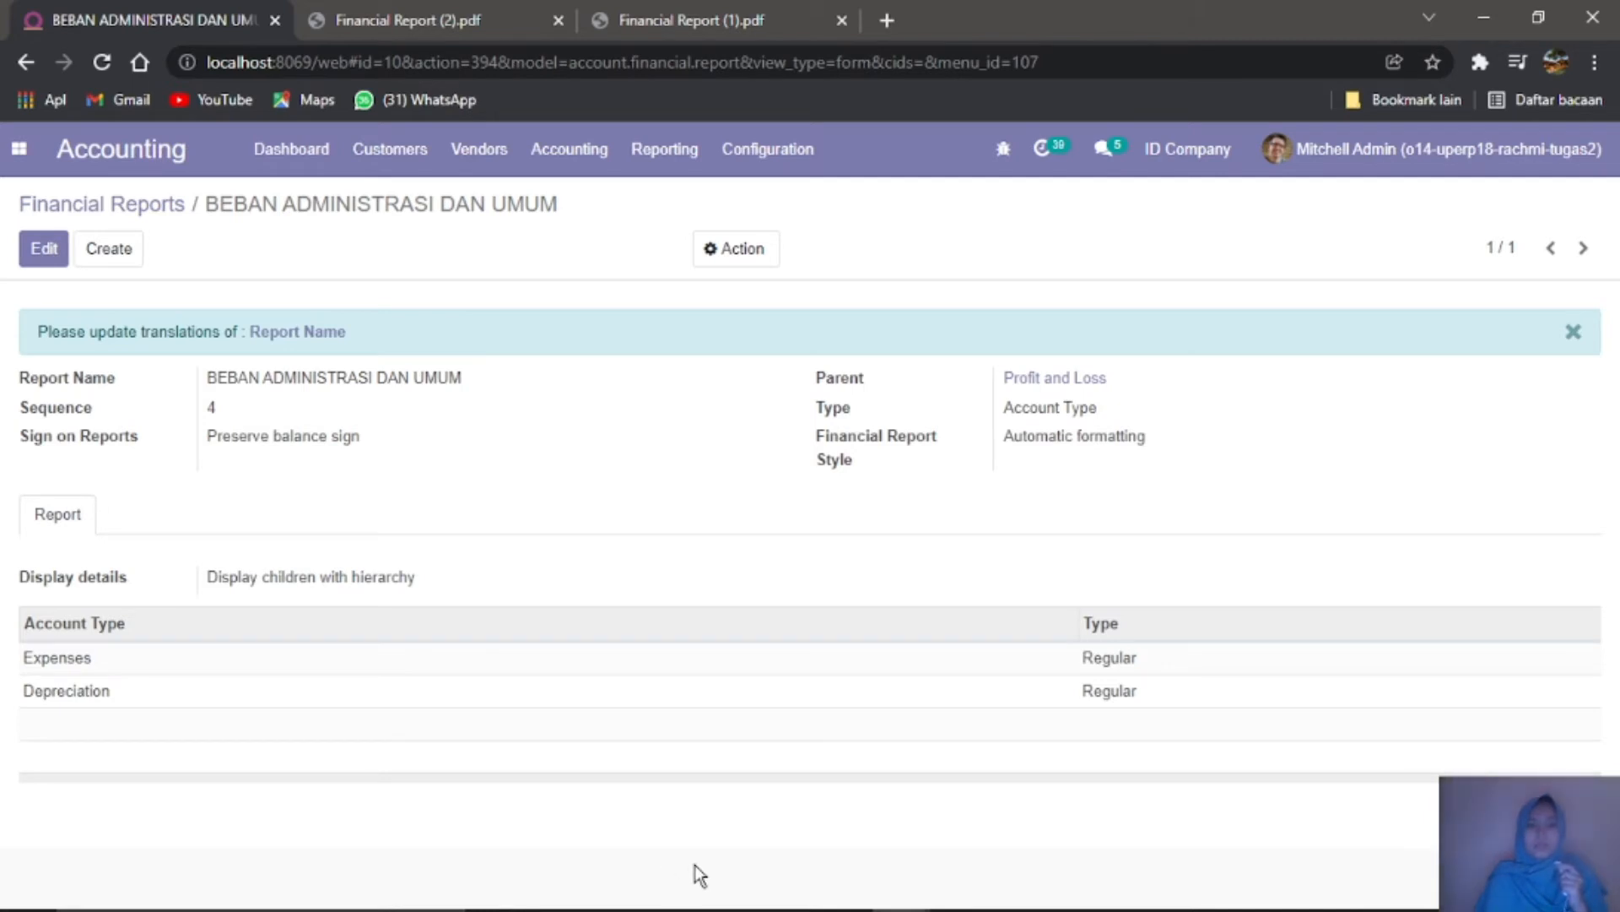
Step: Create a financial report named PENDAPATAN LAIN-LAIN with sequence 5 and the sign on reports set to Reverse balance sign
mouse_move(903, 886)
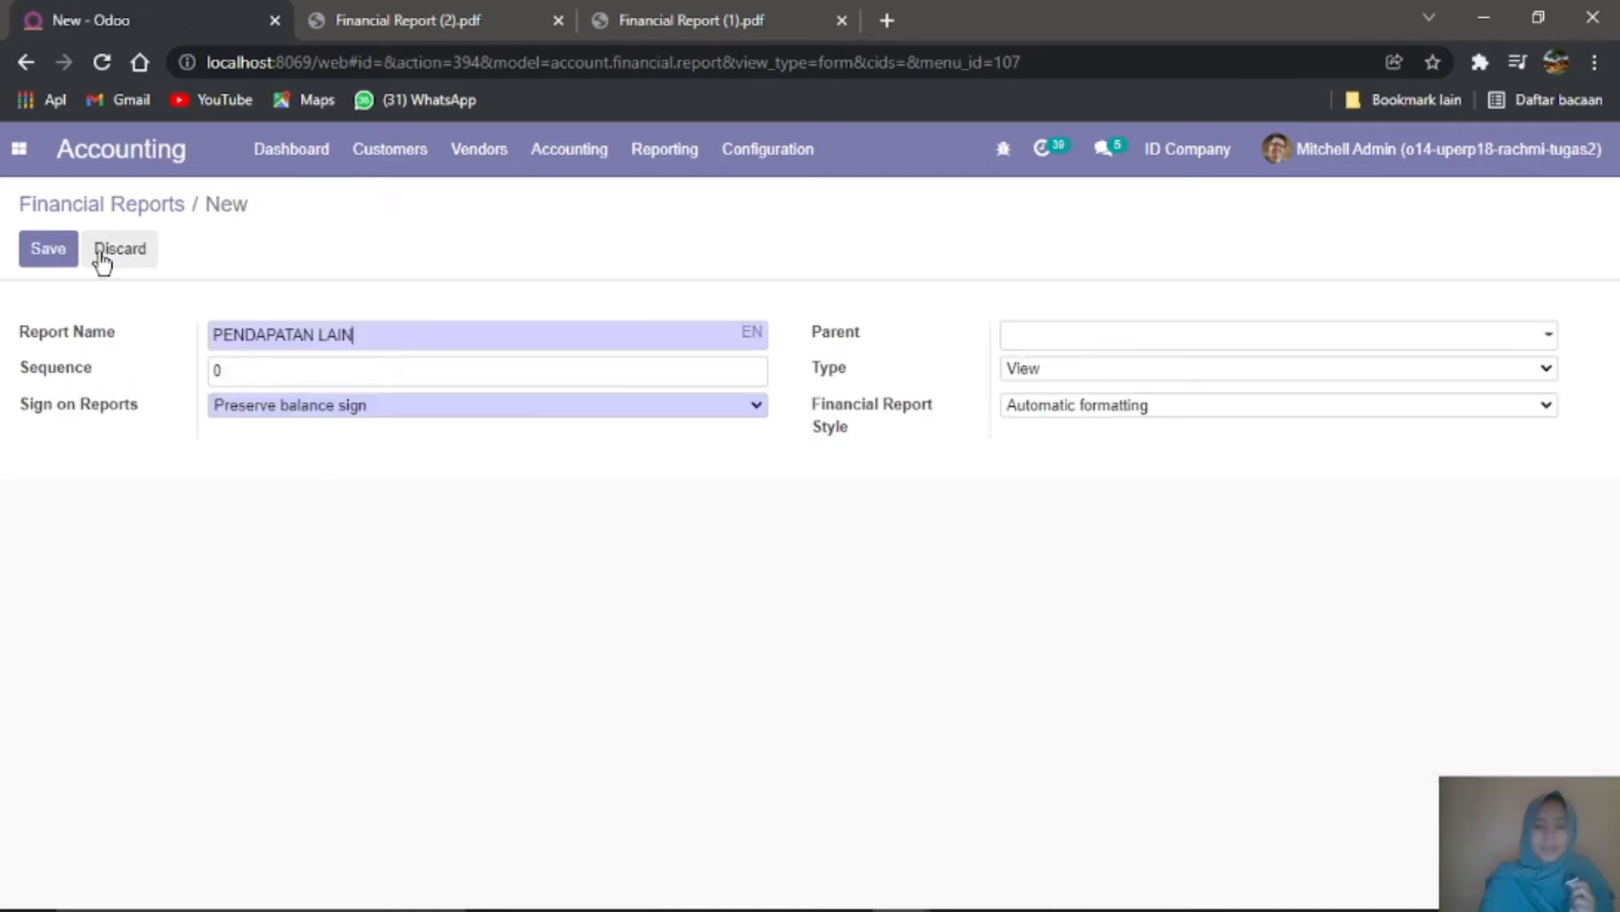
type("-LAI")
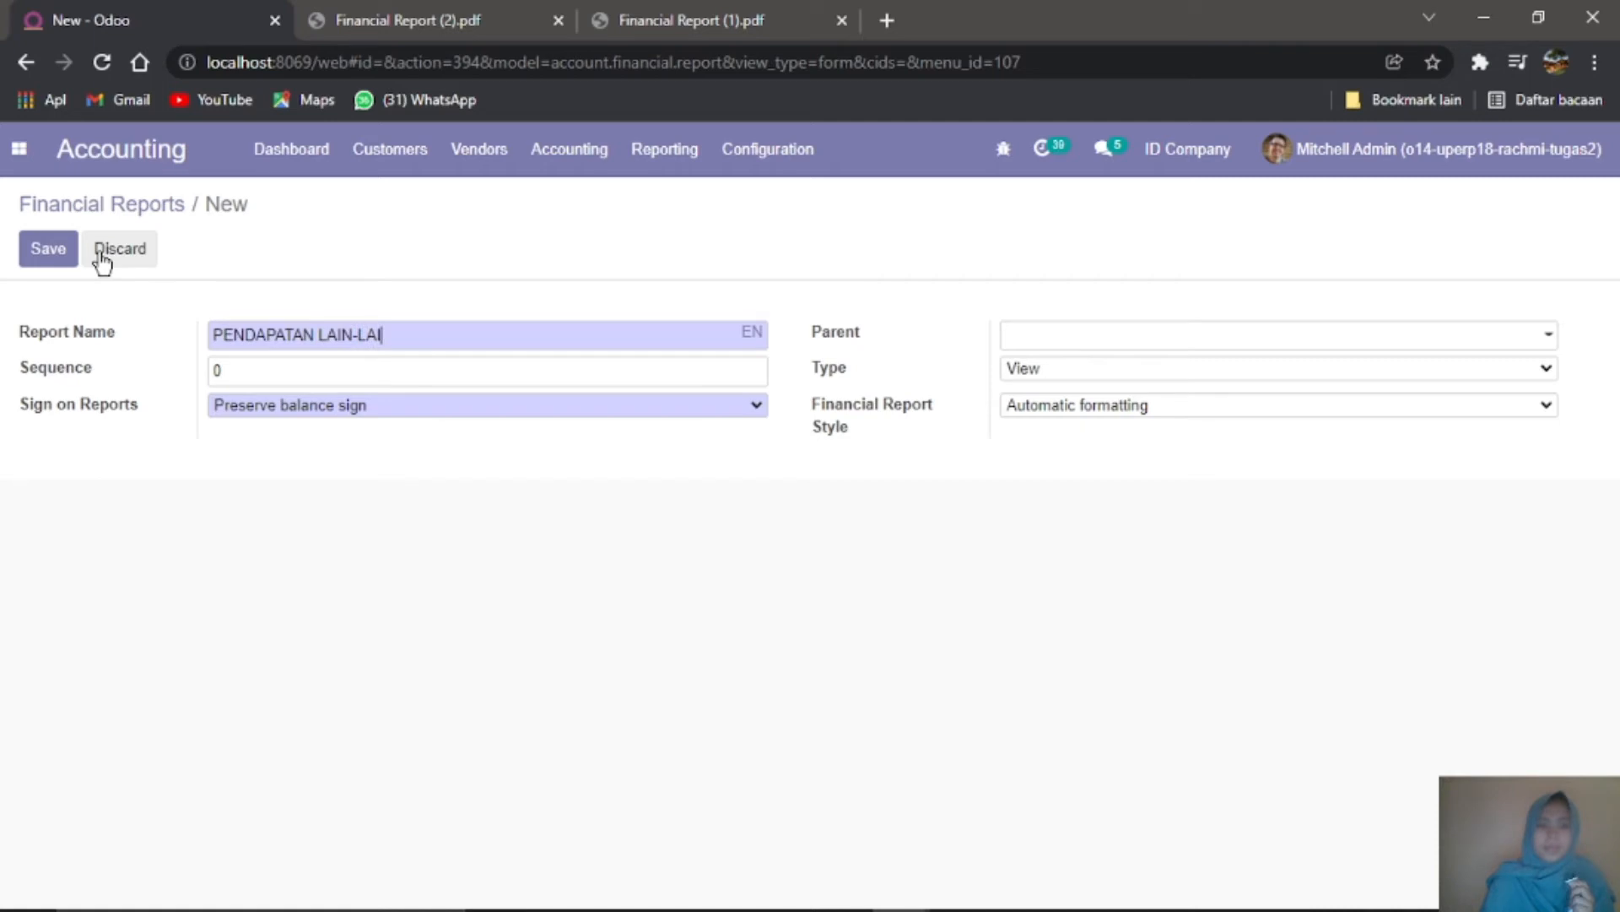
type("N")
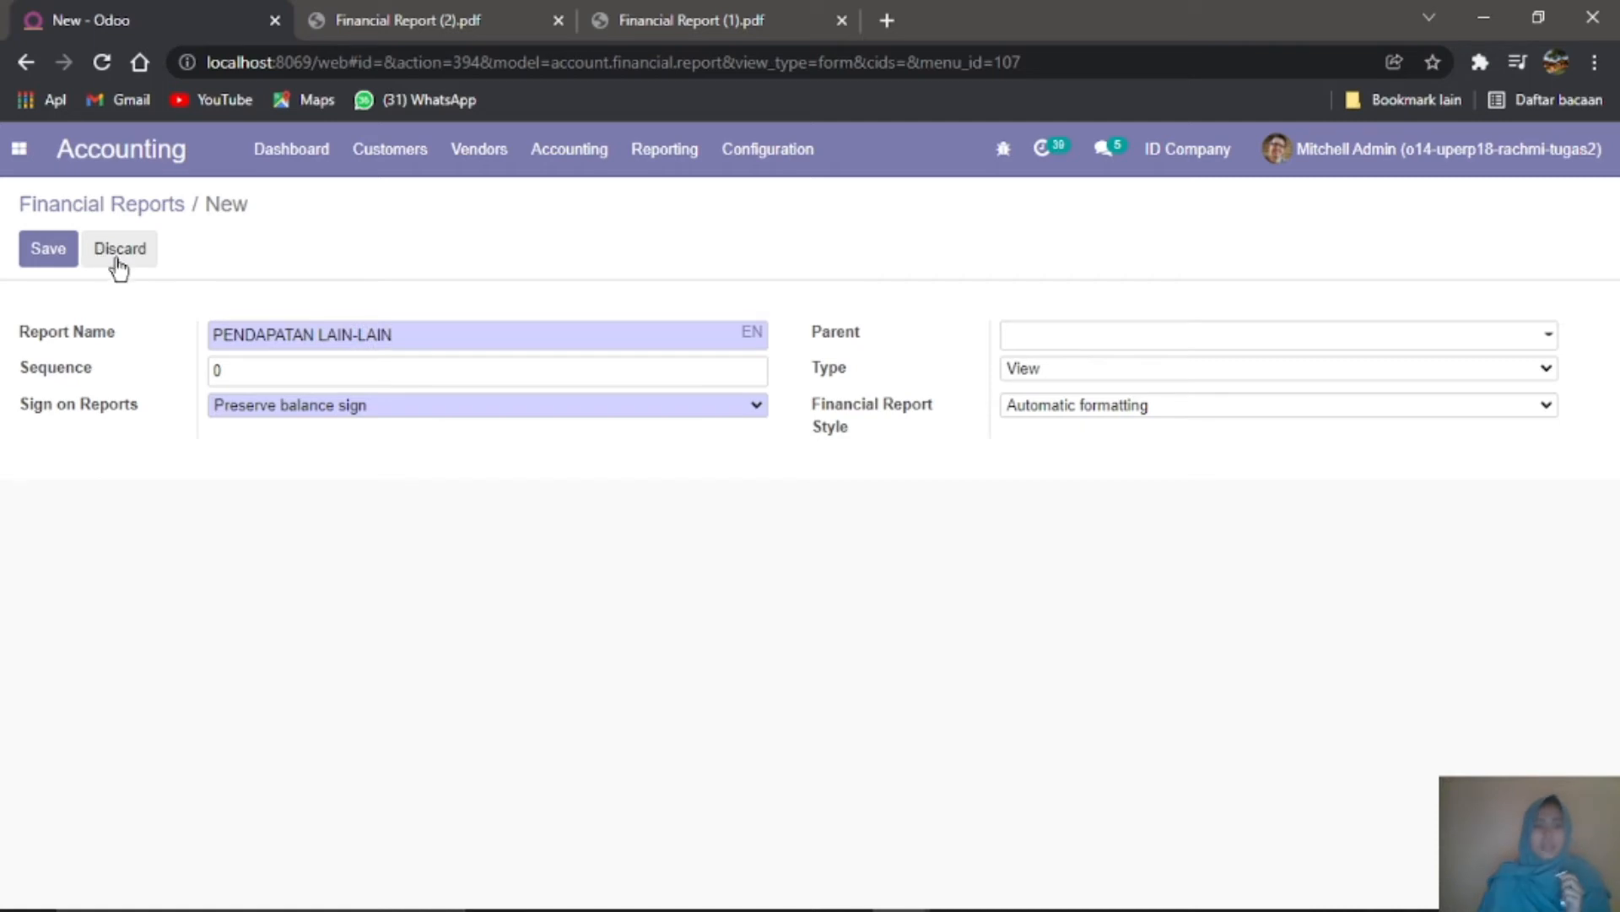
double_click(235, 371)
type("5")
left_click(317, 412)
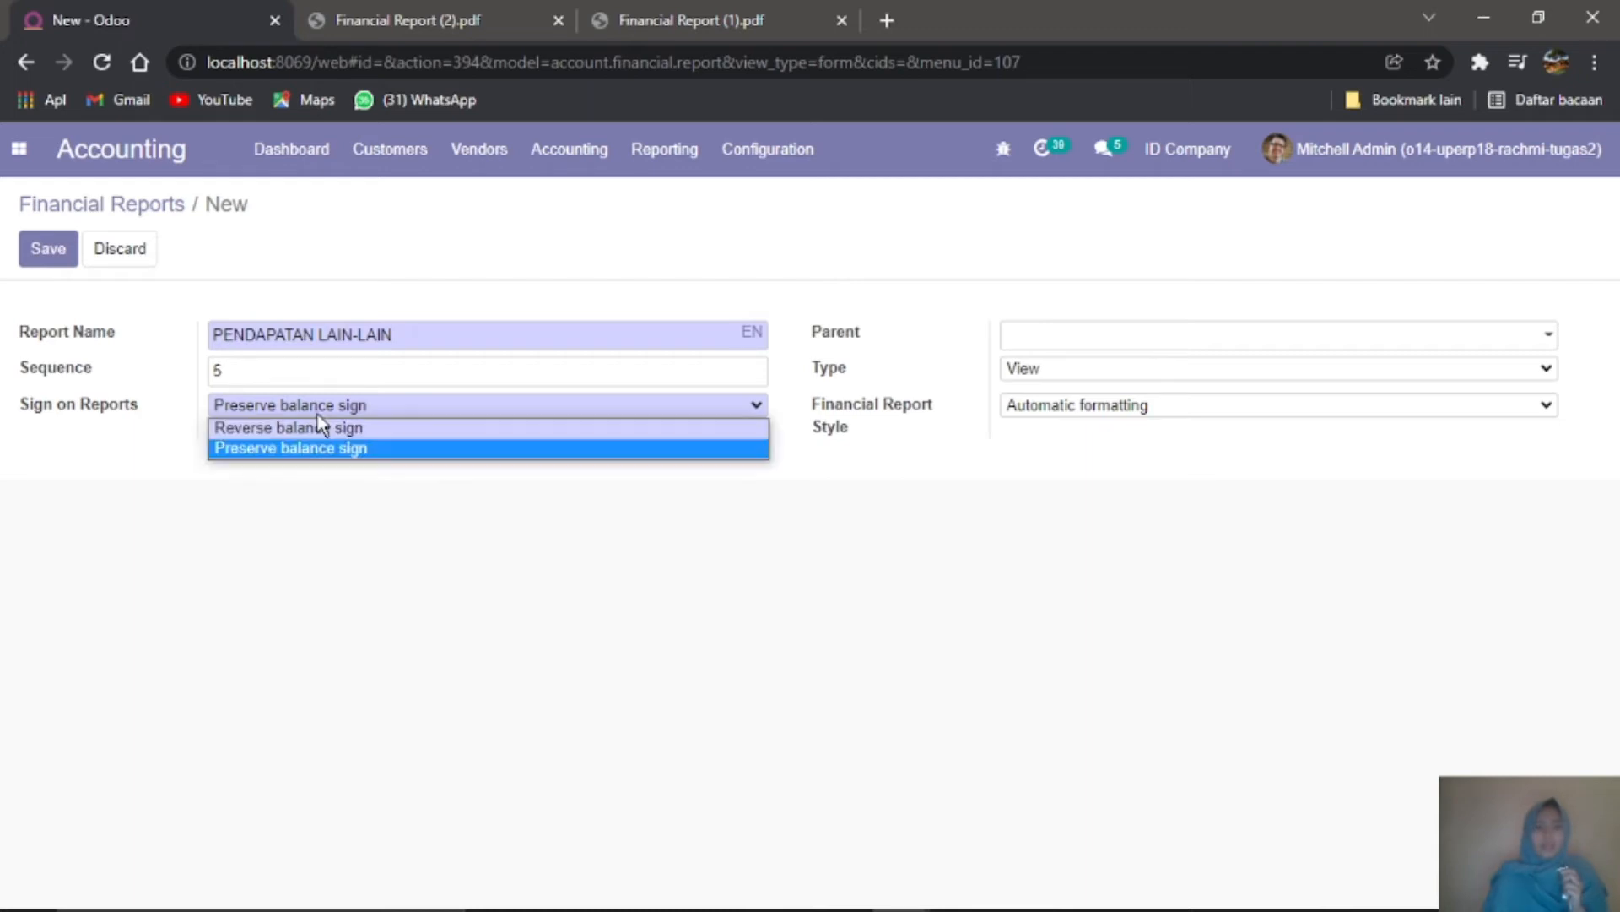
left_click(321, 428)
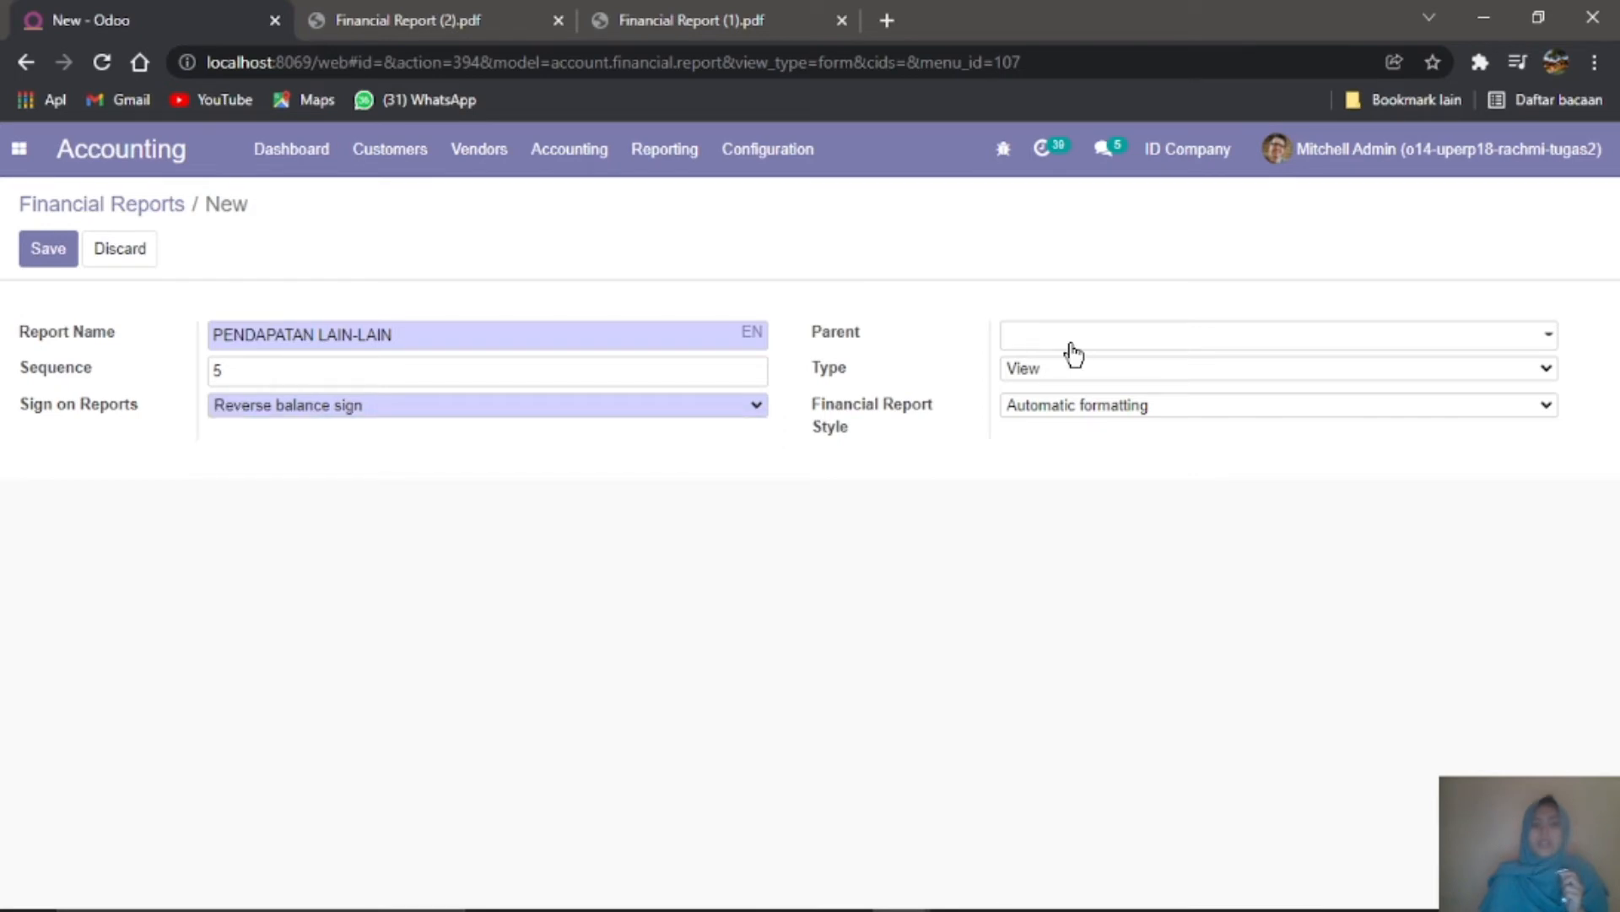
Step: Configure PENDAPATAN LAIN-LAIN with parent Profit and Loss, type Account Type and display details Display children with hierarchy
left_click(1078, 368)
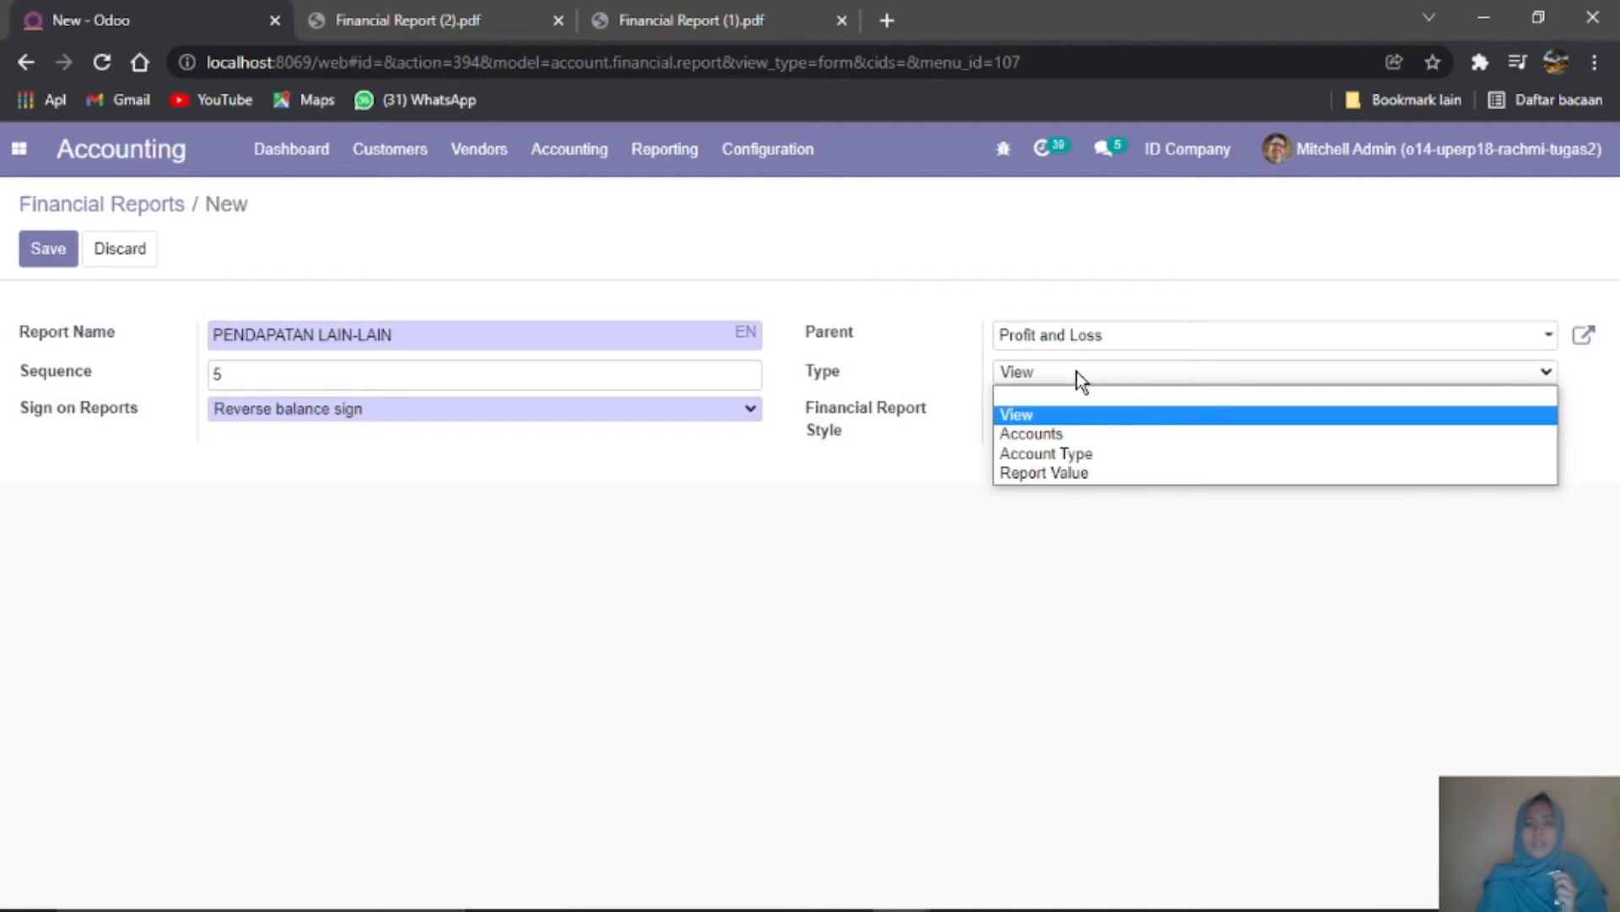
left_click(1082, 451)
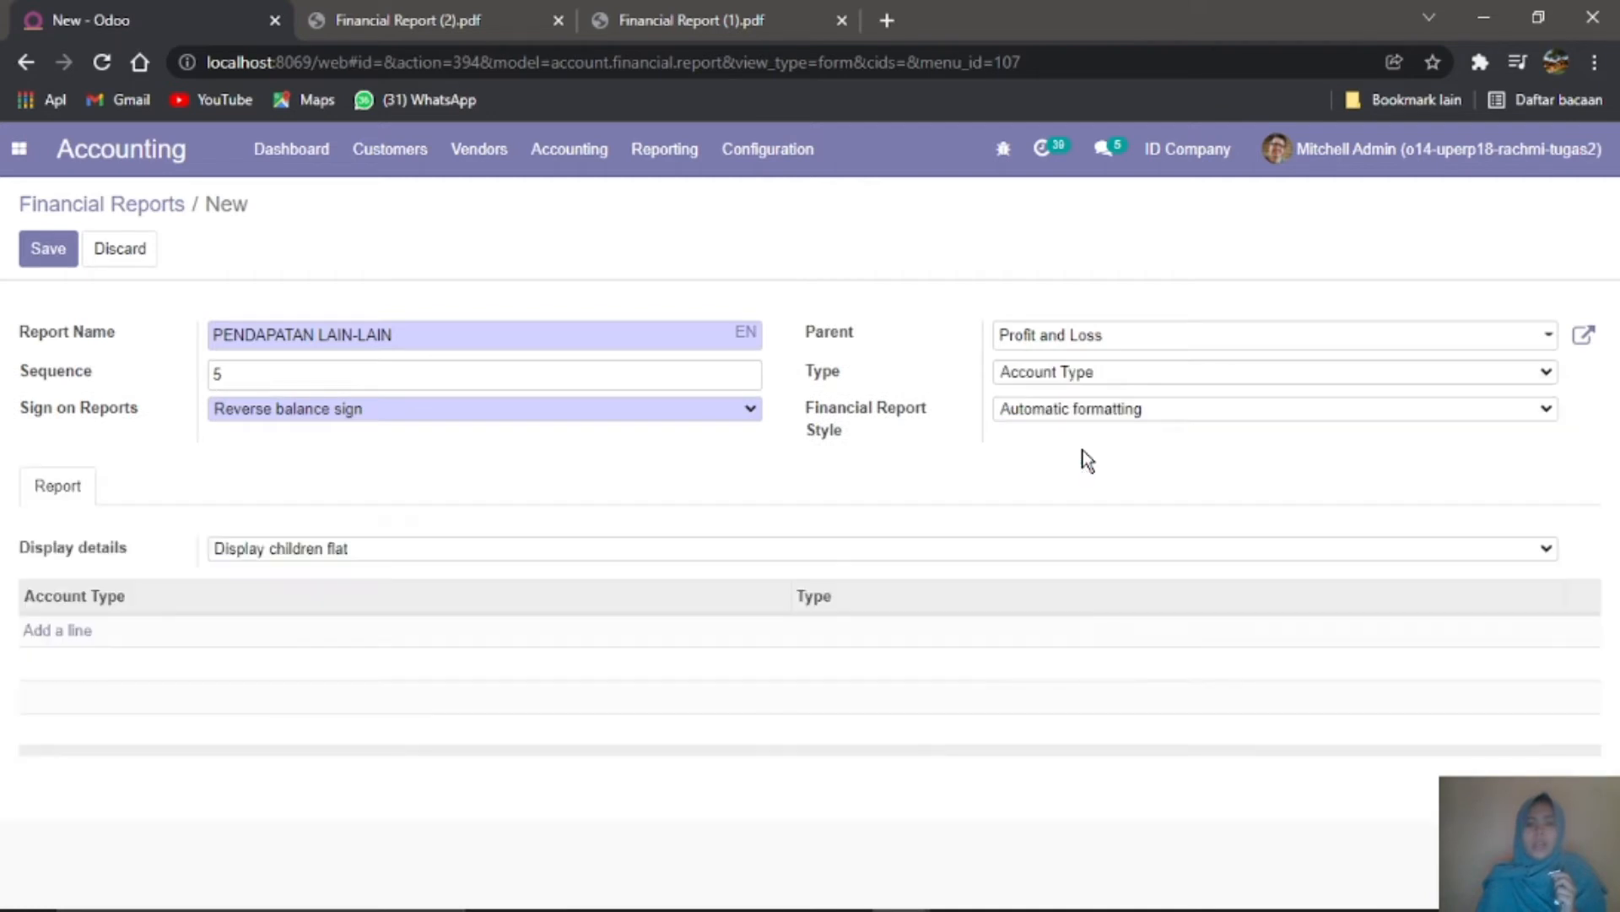
left_click(389, 548)
left_click(388, 626)
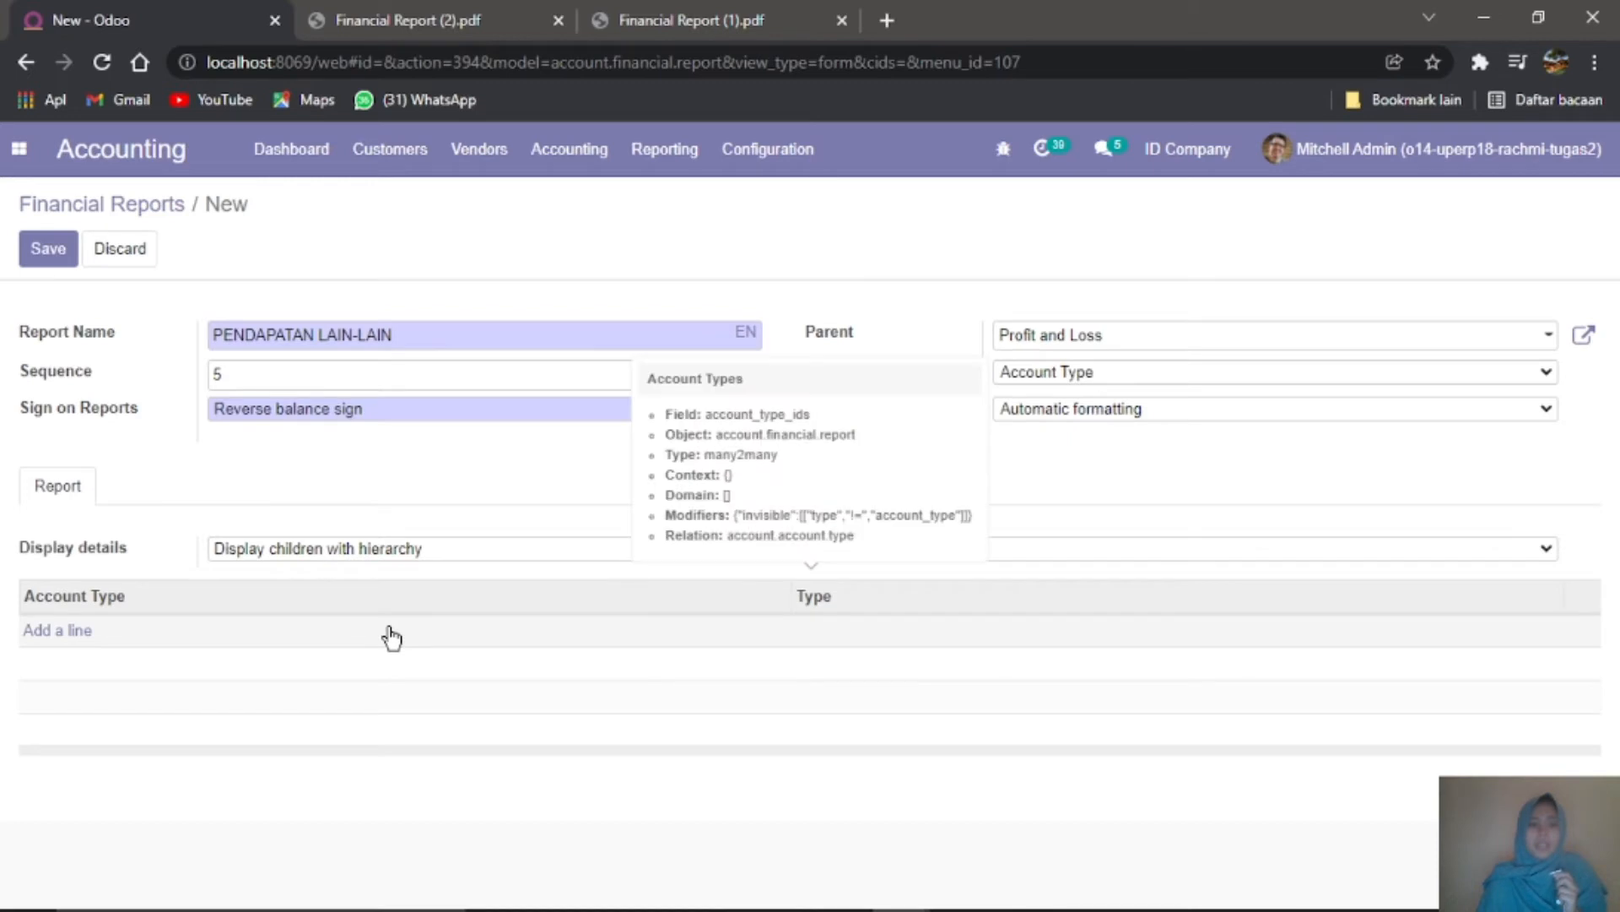
Step: Add the Other Income account type to the PENDAPATAN LAIN-LAIN report and save it
left_click(53, 633)
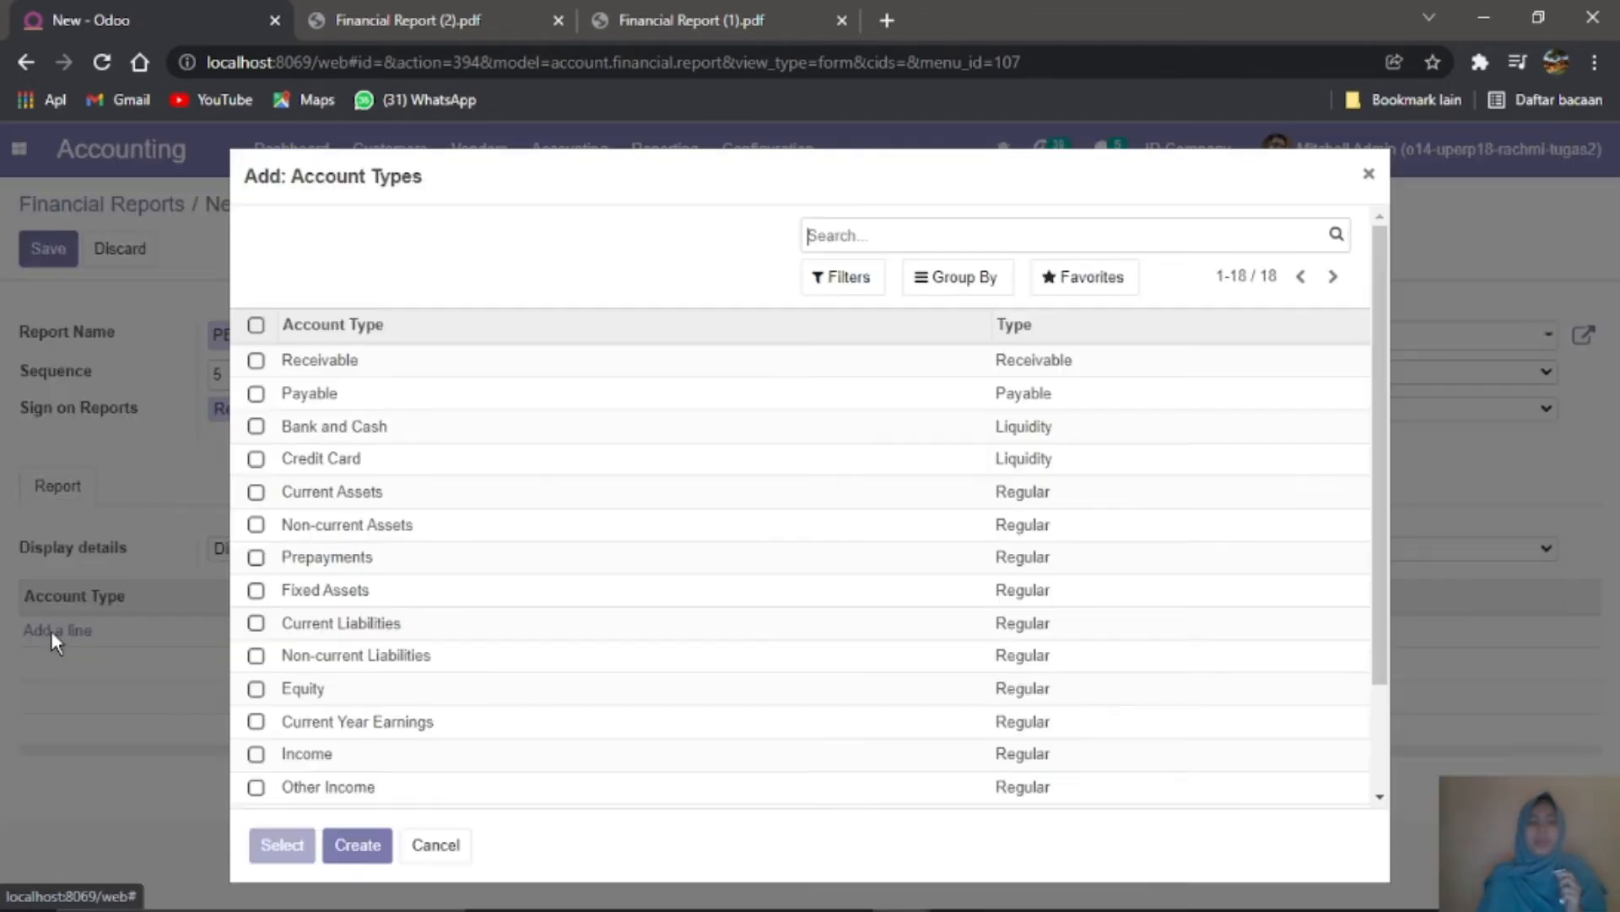
left_click(355, 787)
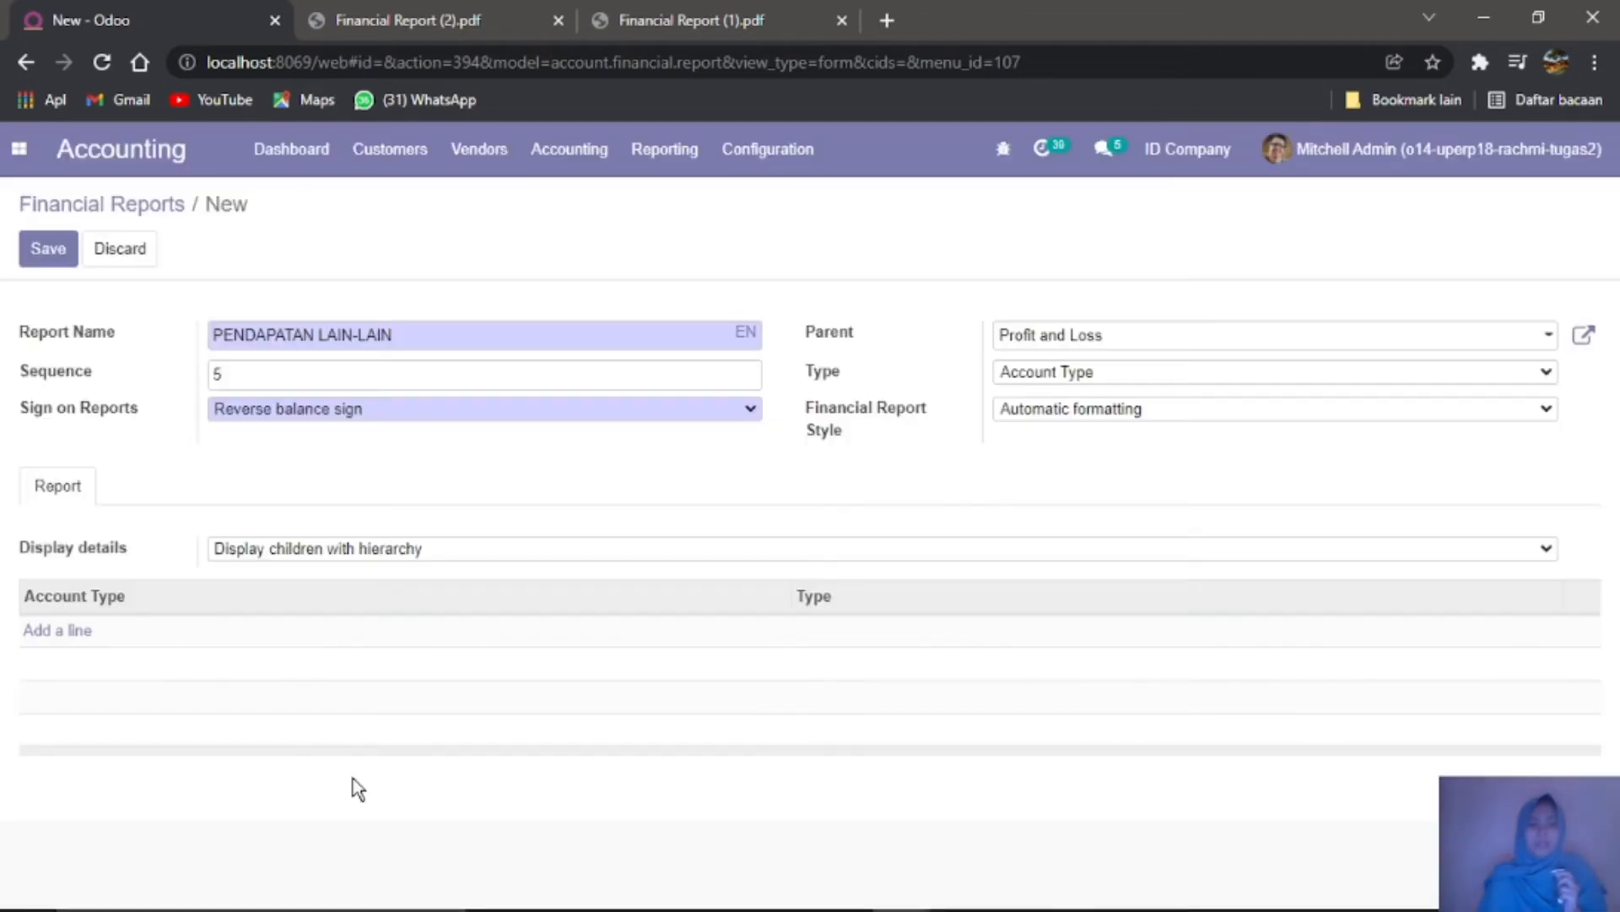
left_click(48, 250)
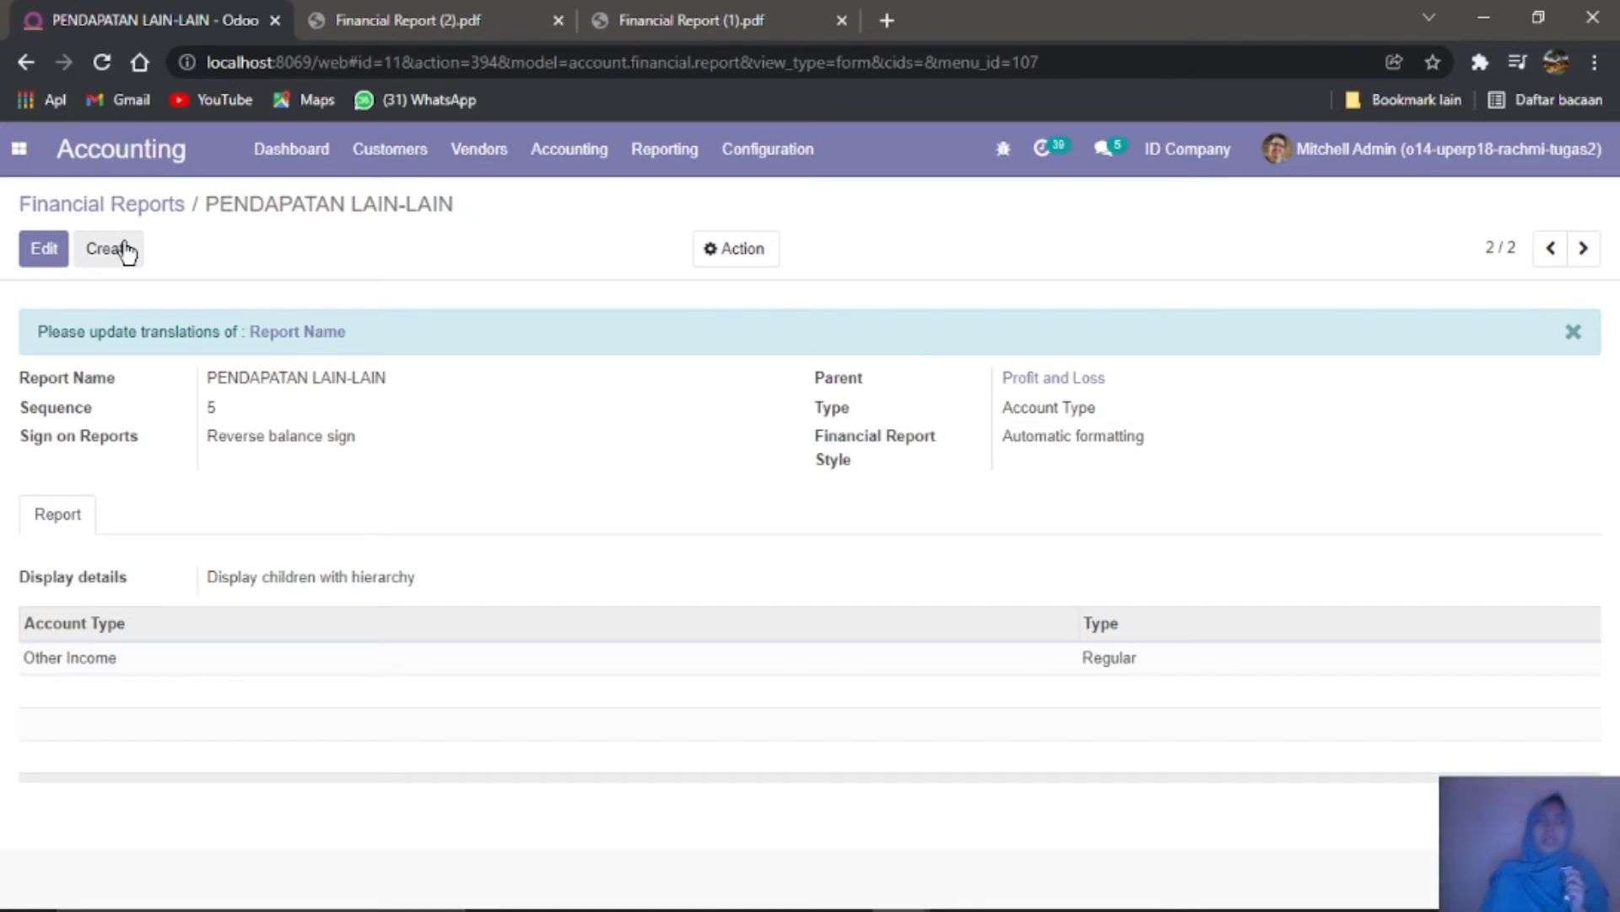
Step: Create a financial report named LABA (RUGI) BERSIH with sequence 7 and the sign on reports set to Reverse balance sign
left_click(126, 251)
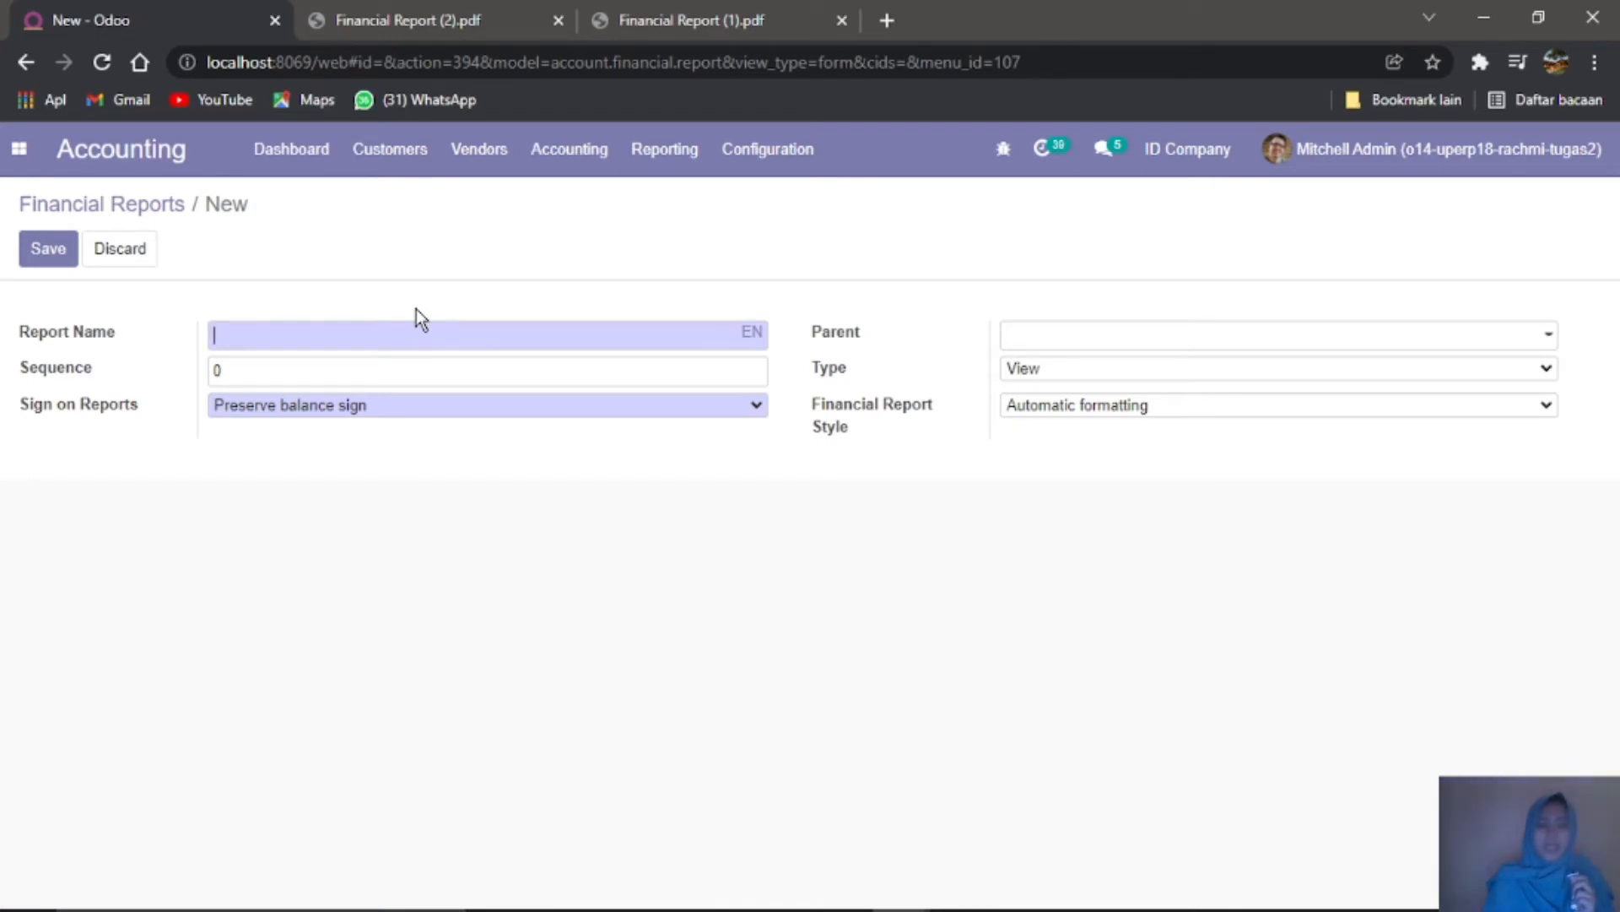
type("LABA ")
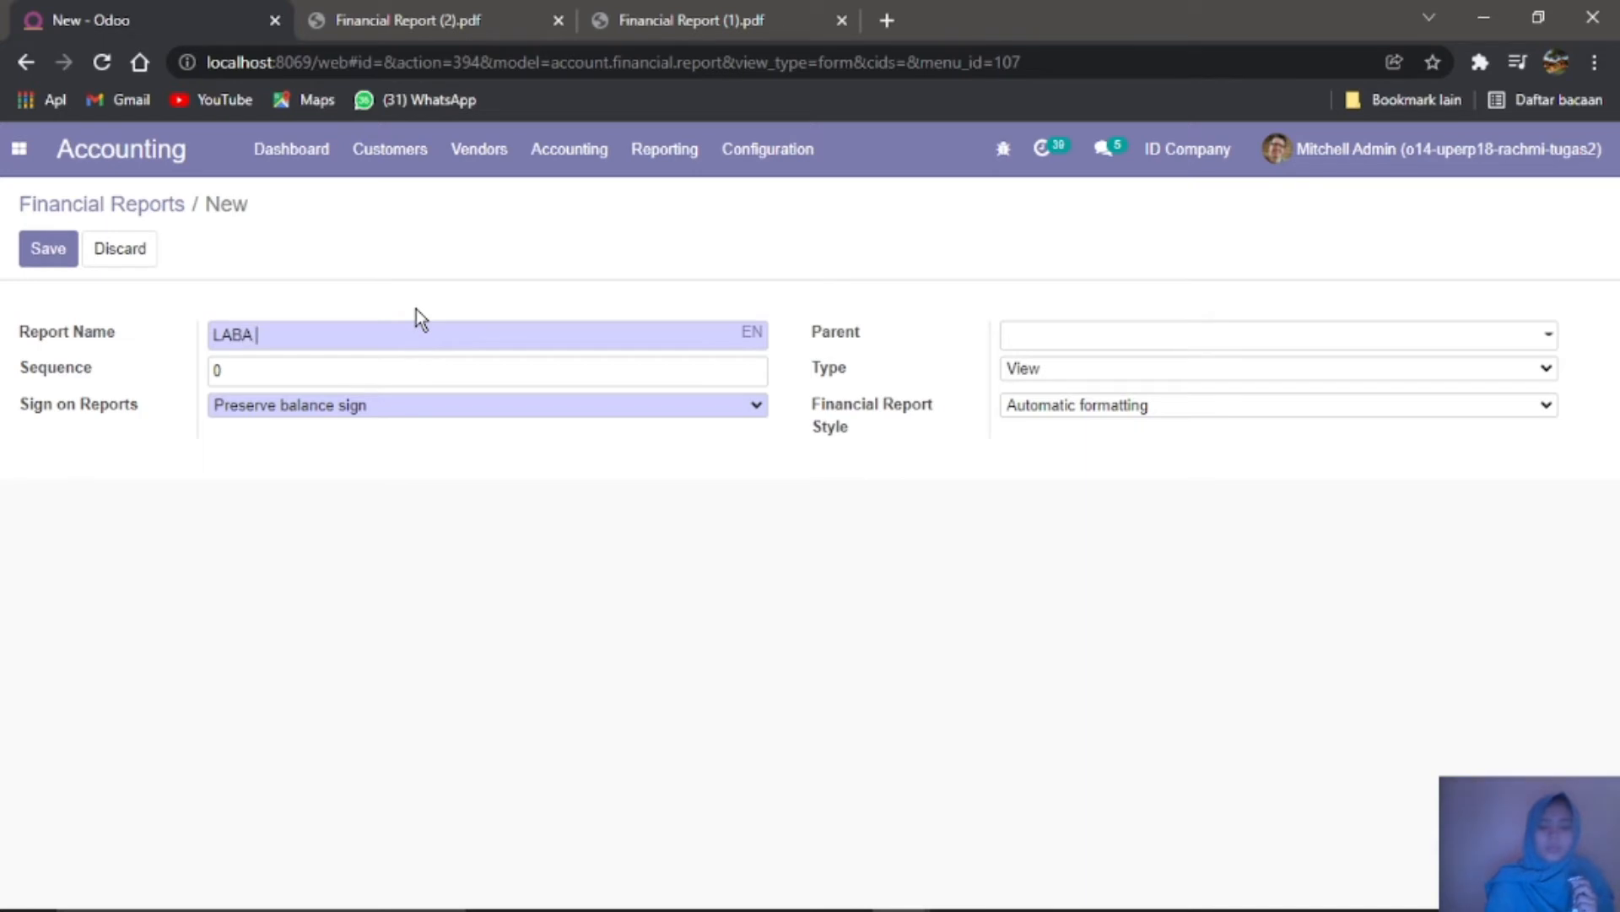
type("(RUGI) B")
key("BackSpace")
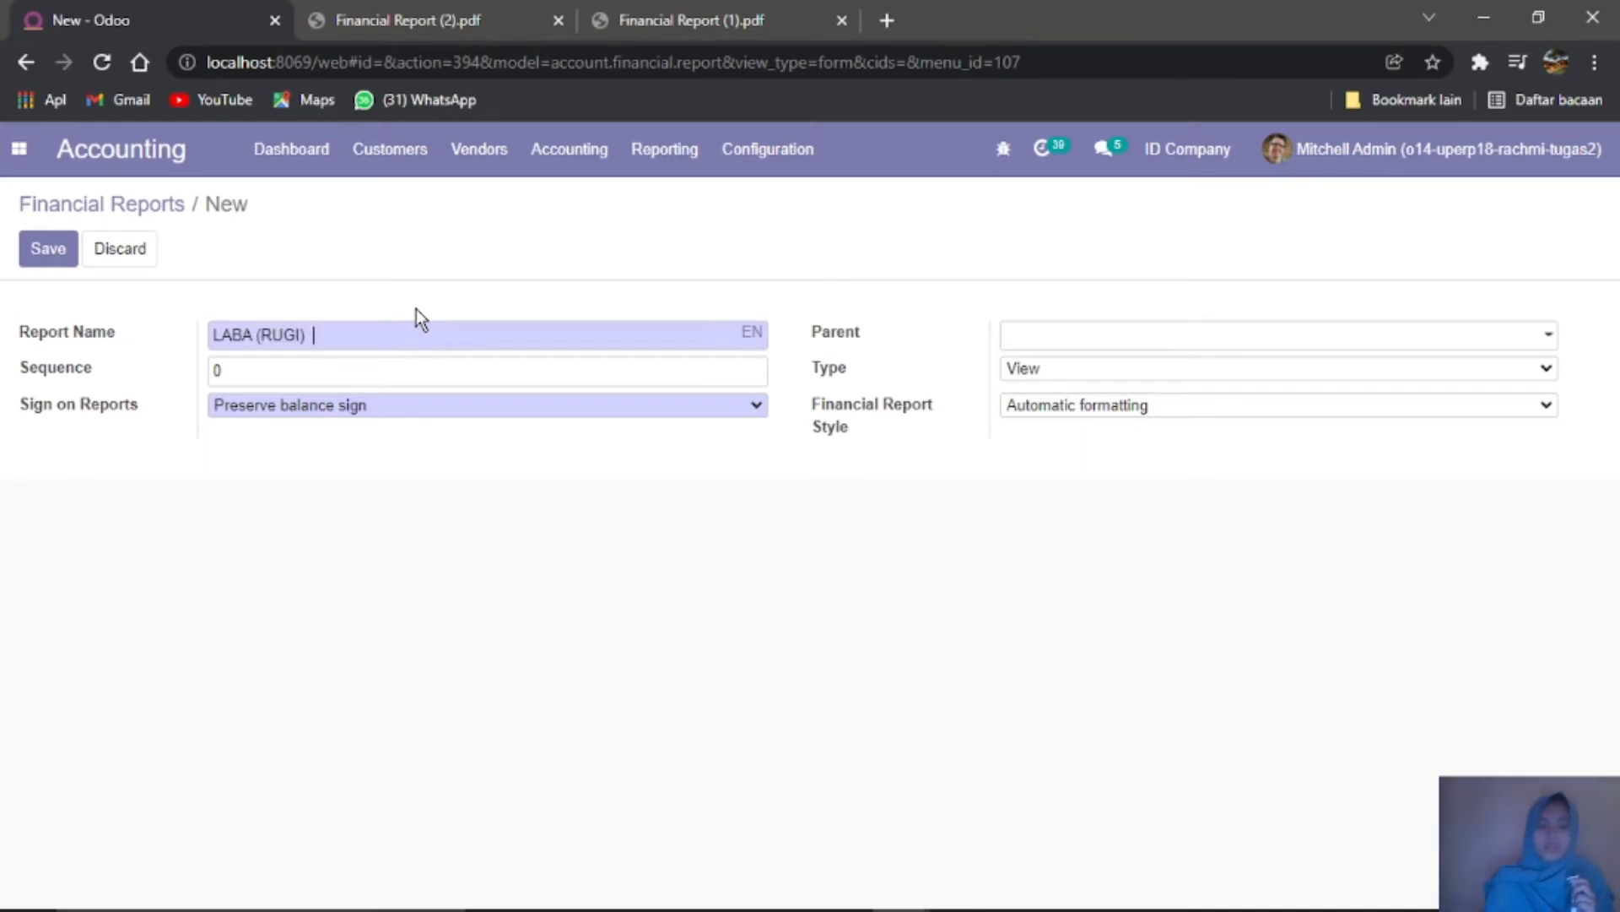
type("BERSIH")
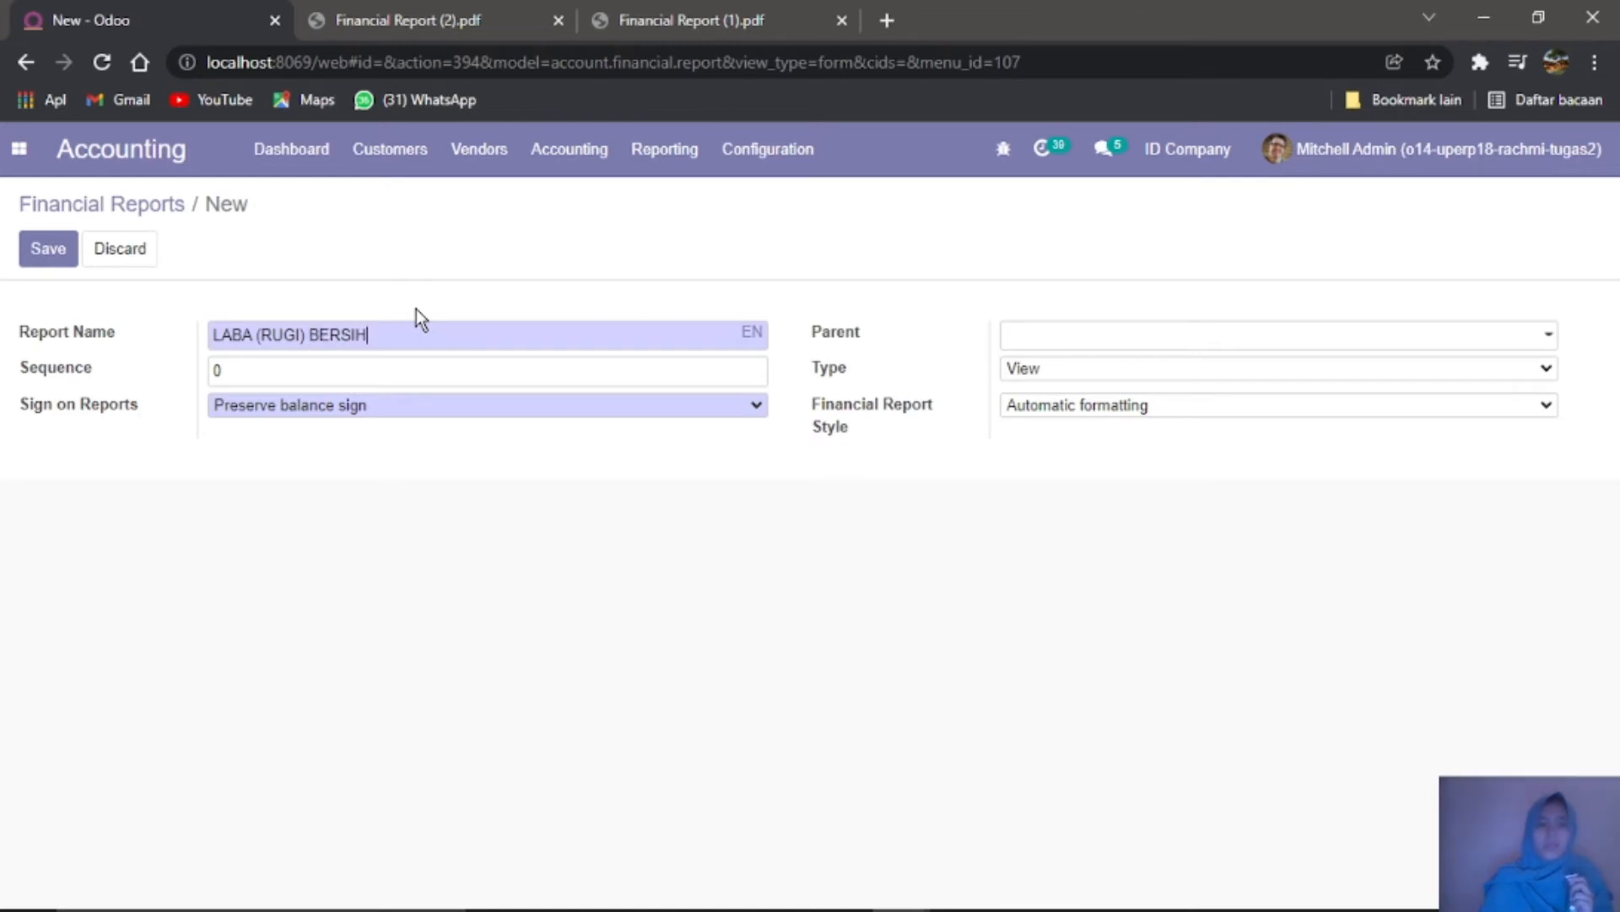
left_click(381, 373)
double_click(382, 374)
type("7")
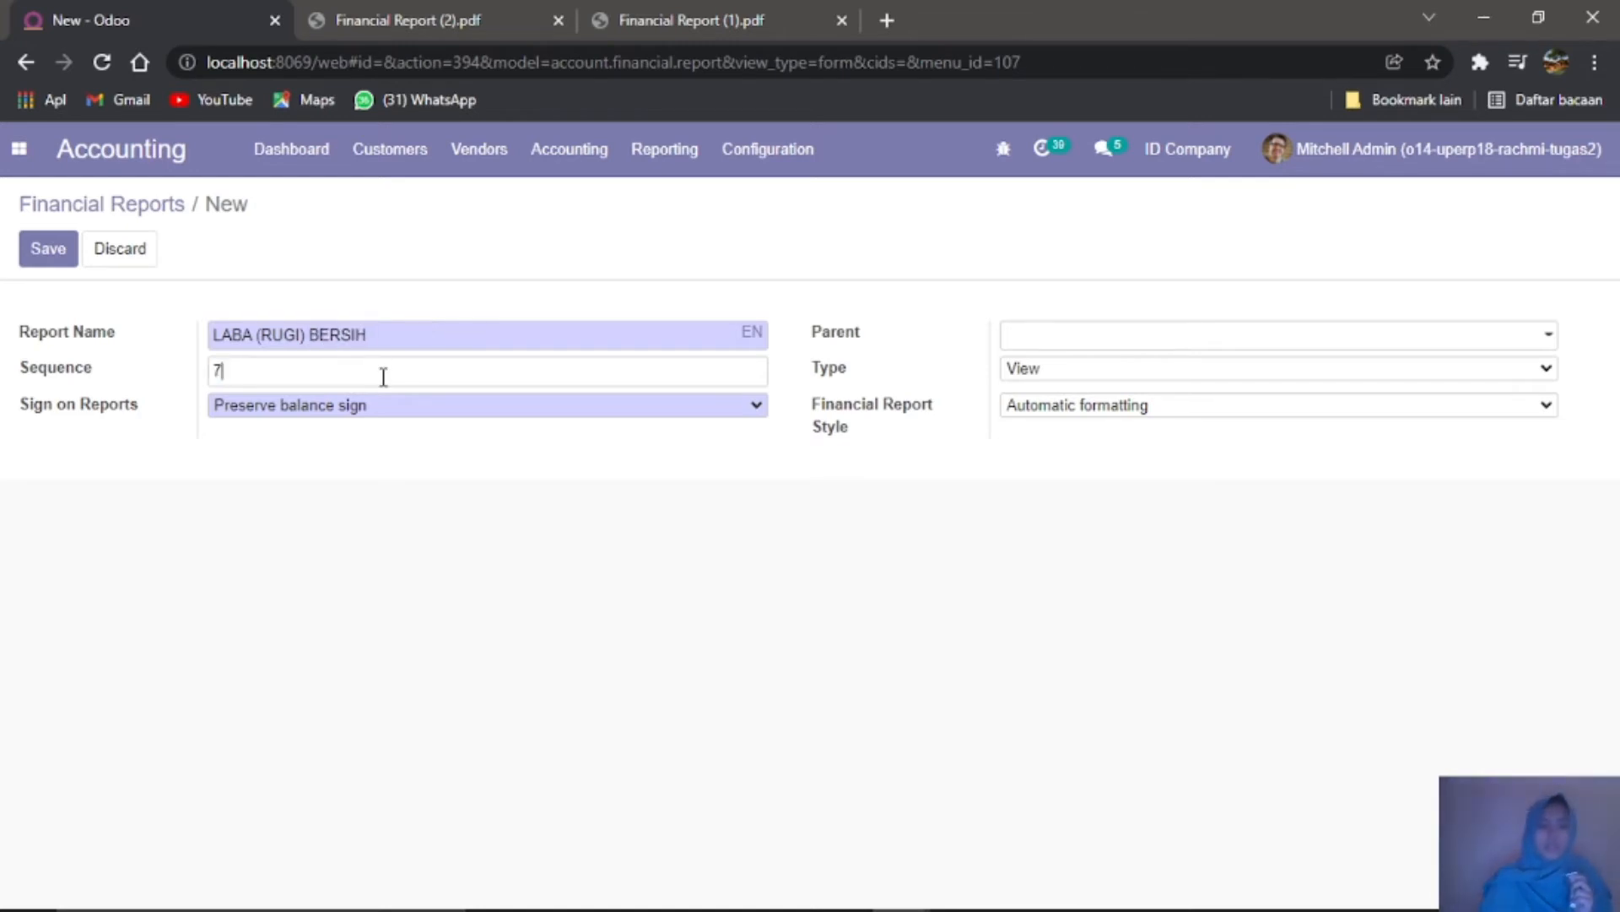
left_click(394, 407)
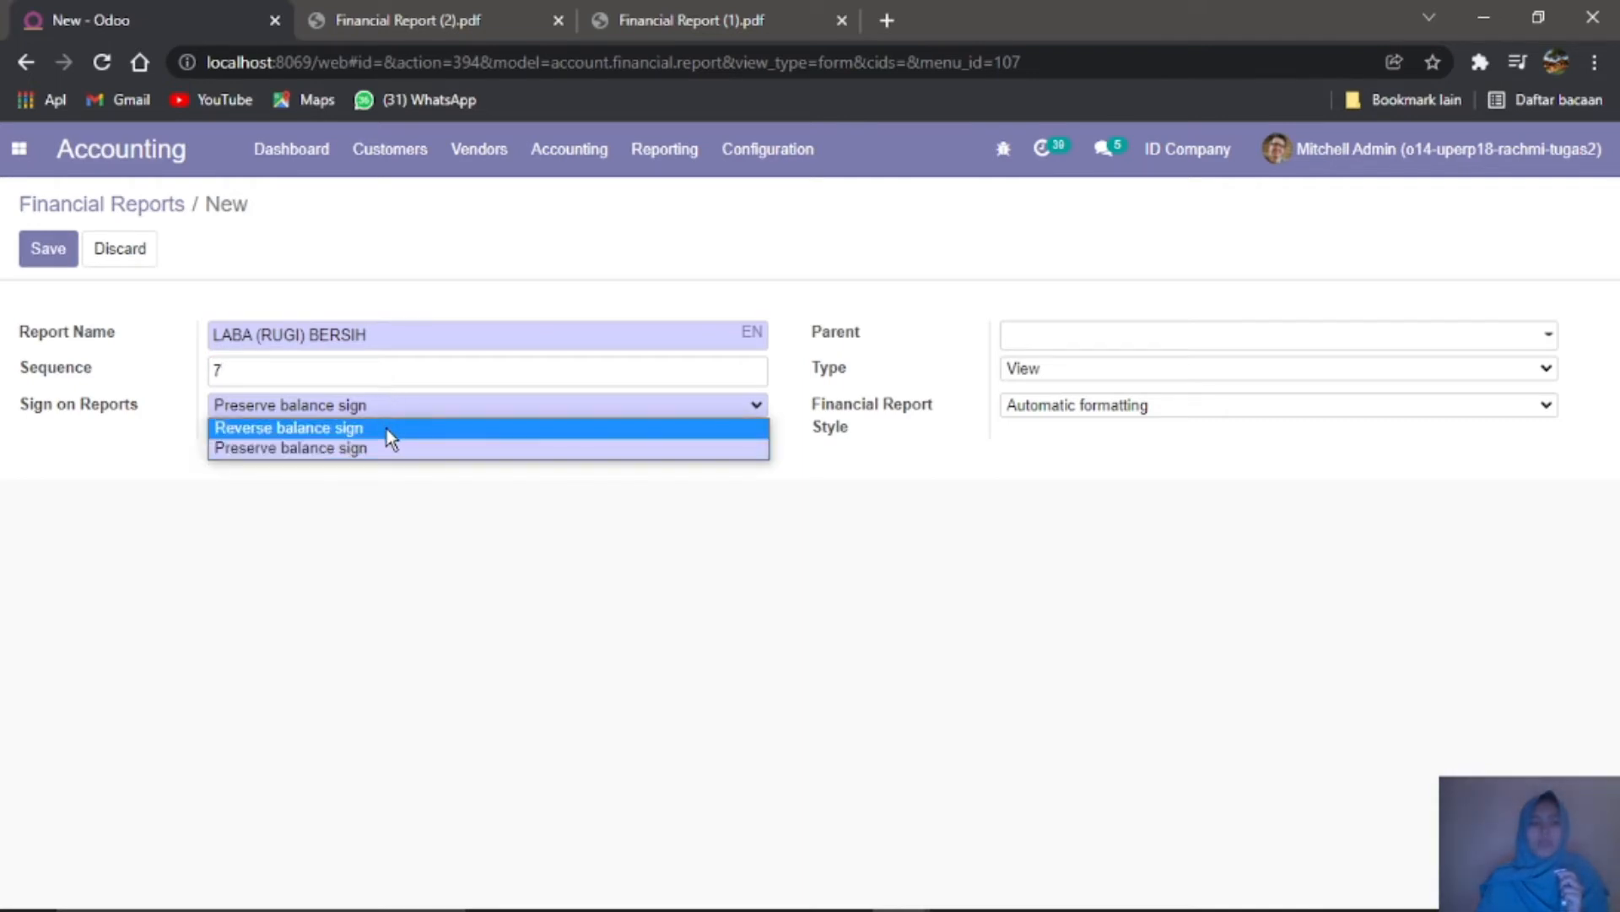
left_click(386, 428)
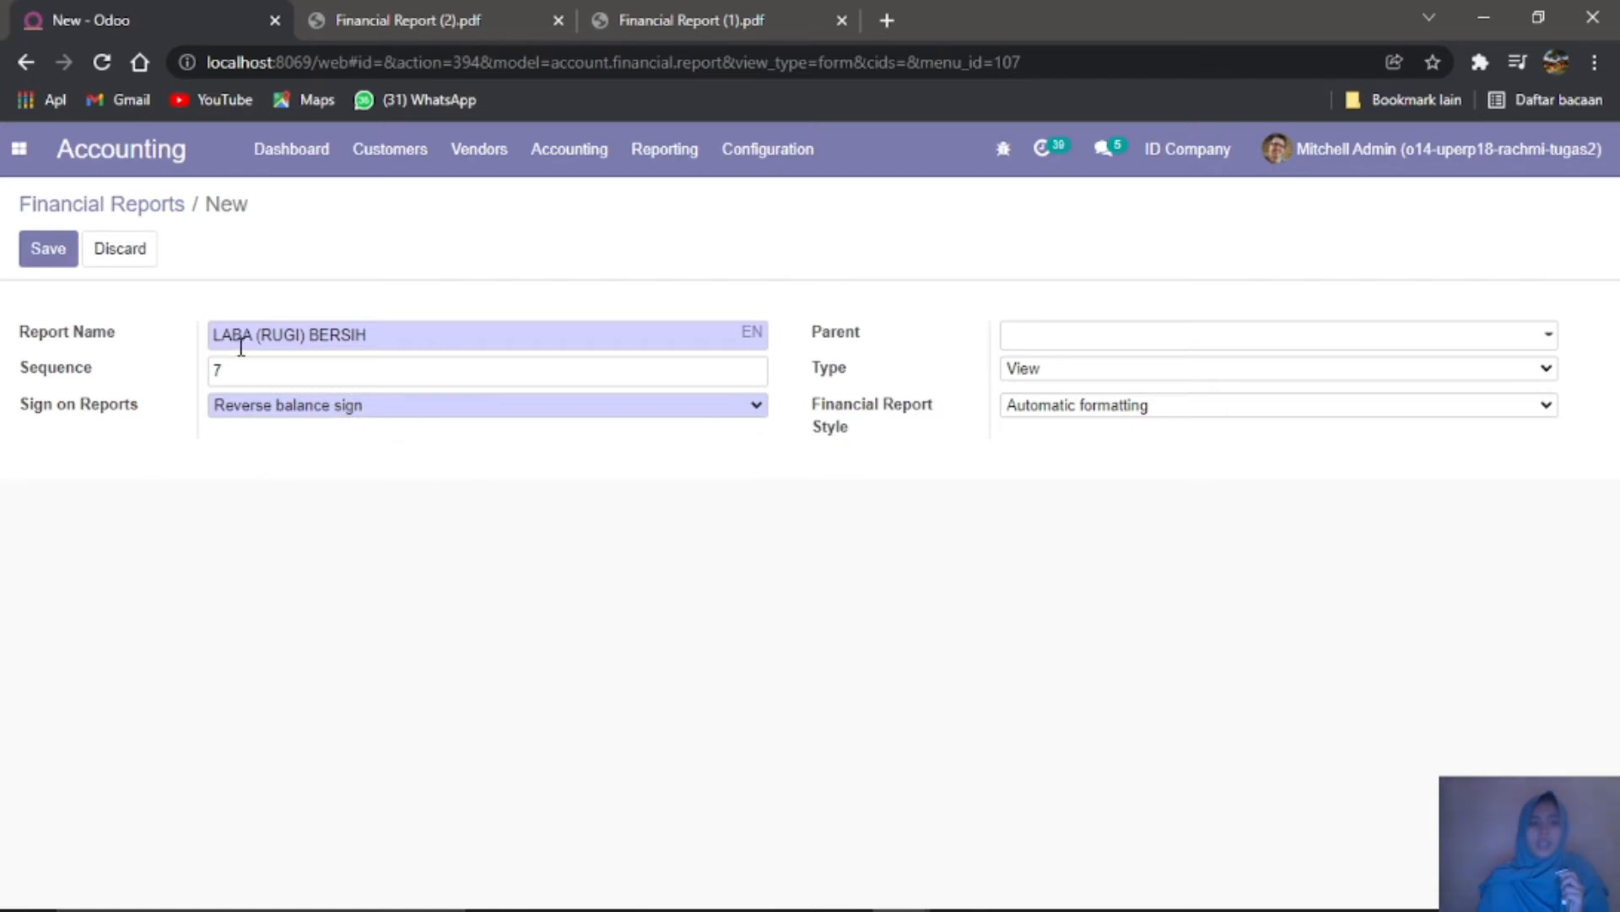
Step: Set the LABA (RUGI) BERSIH report's parent to Profit and Loss and its type to Account Type
left_click(1256, 350)
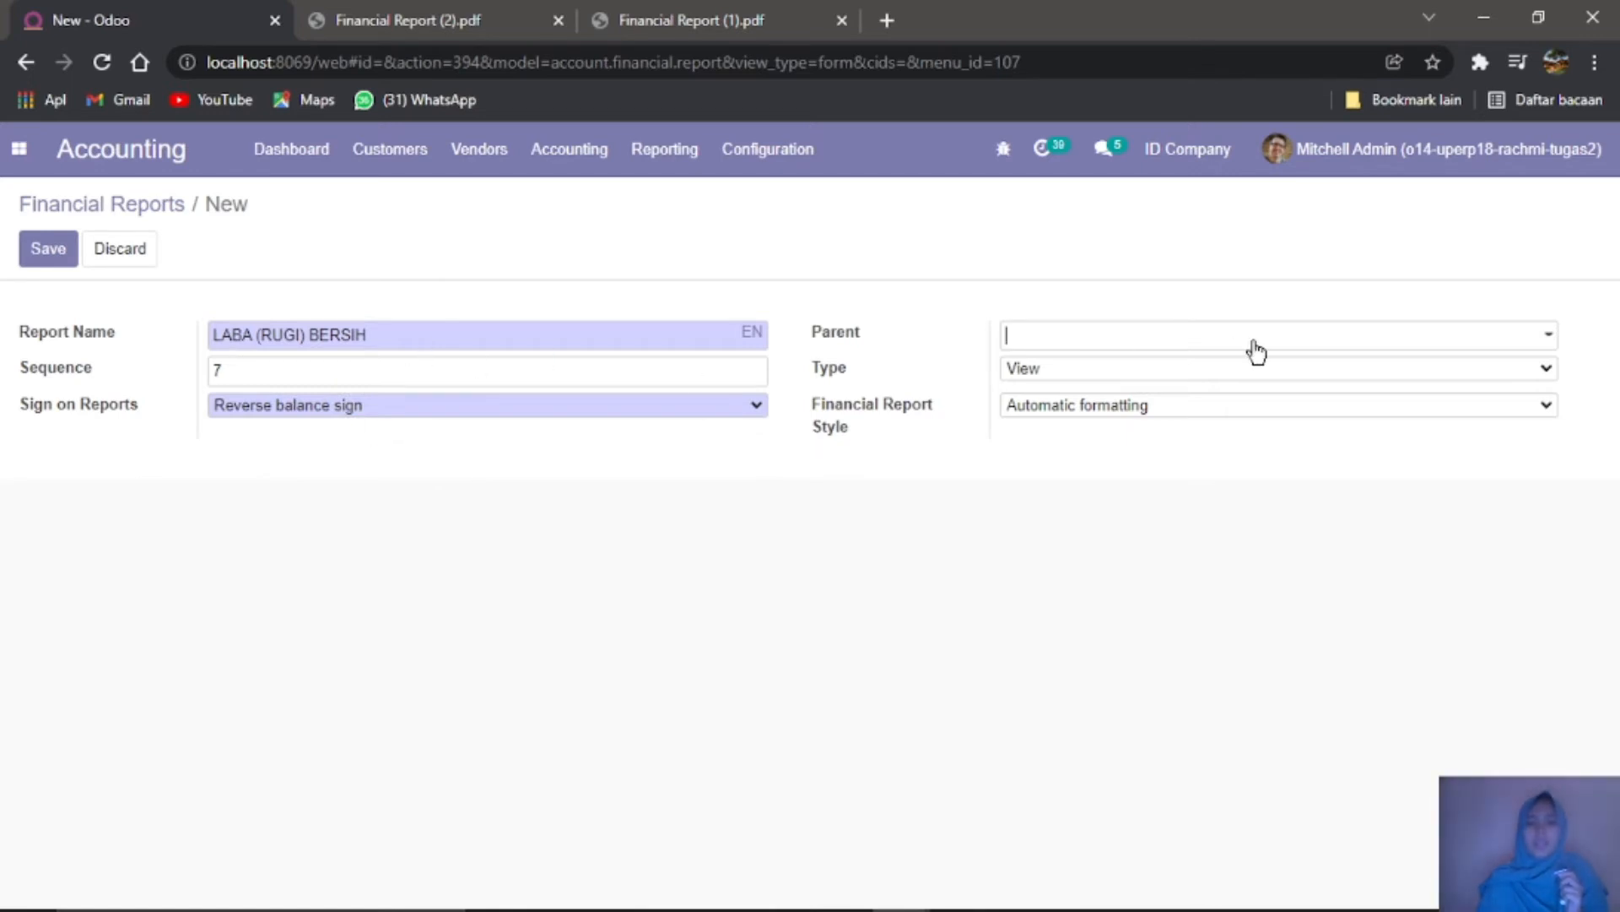
left_click(1237, 375)
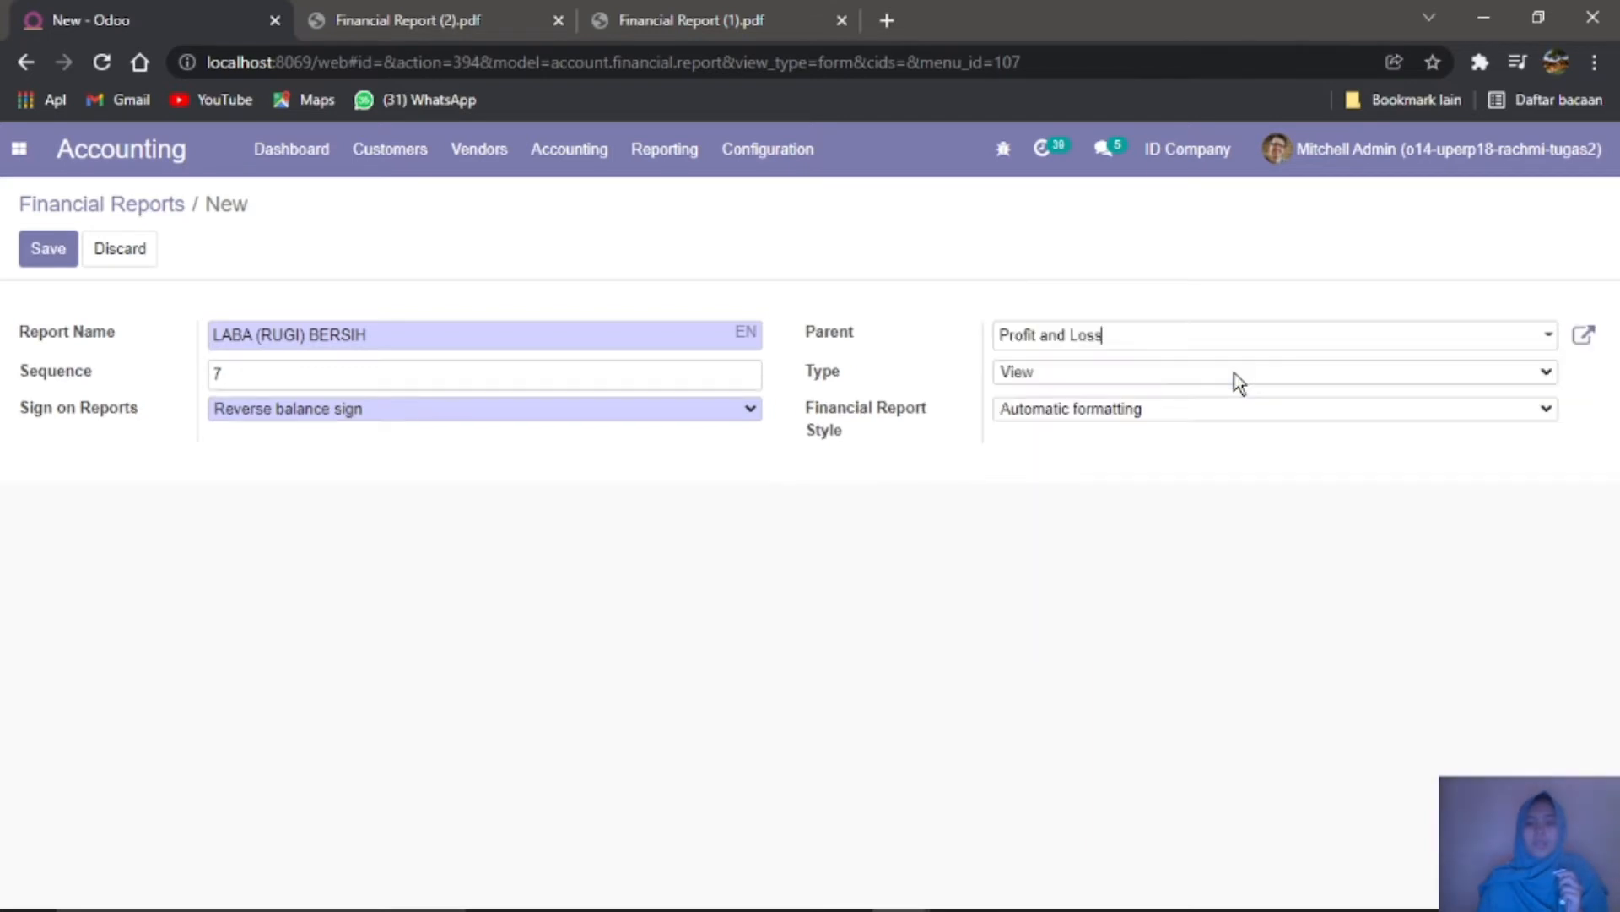
left_click(1237, 380)
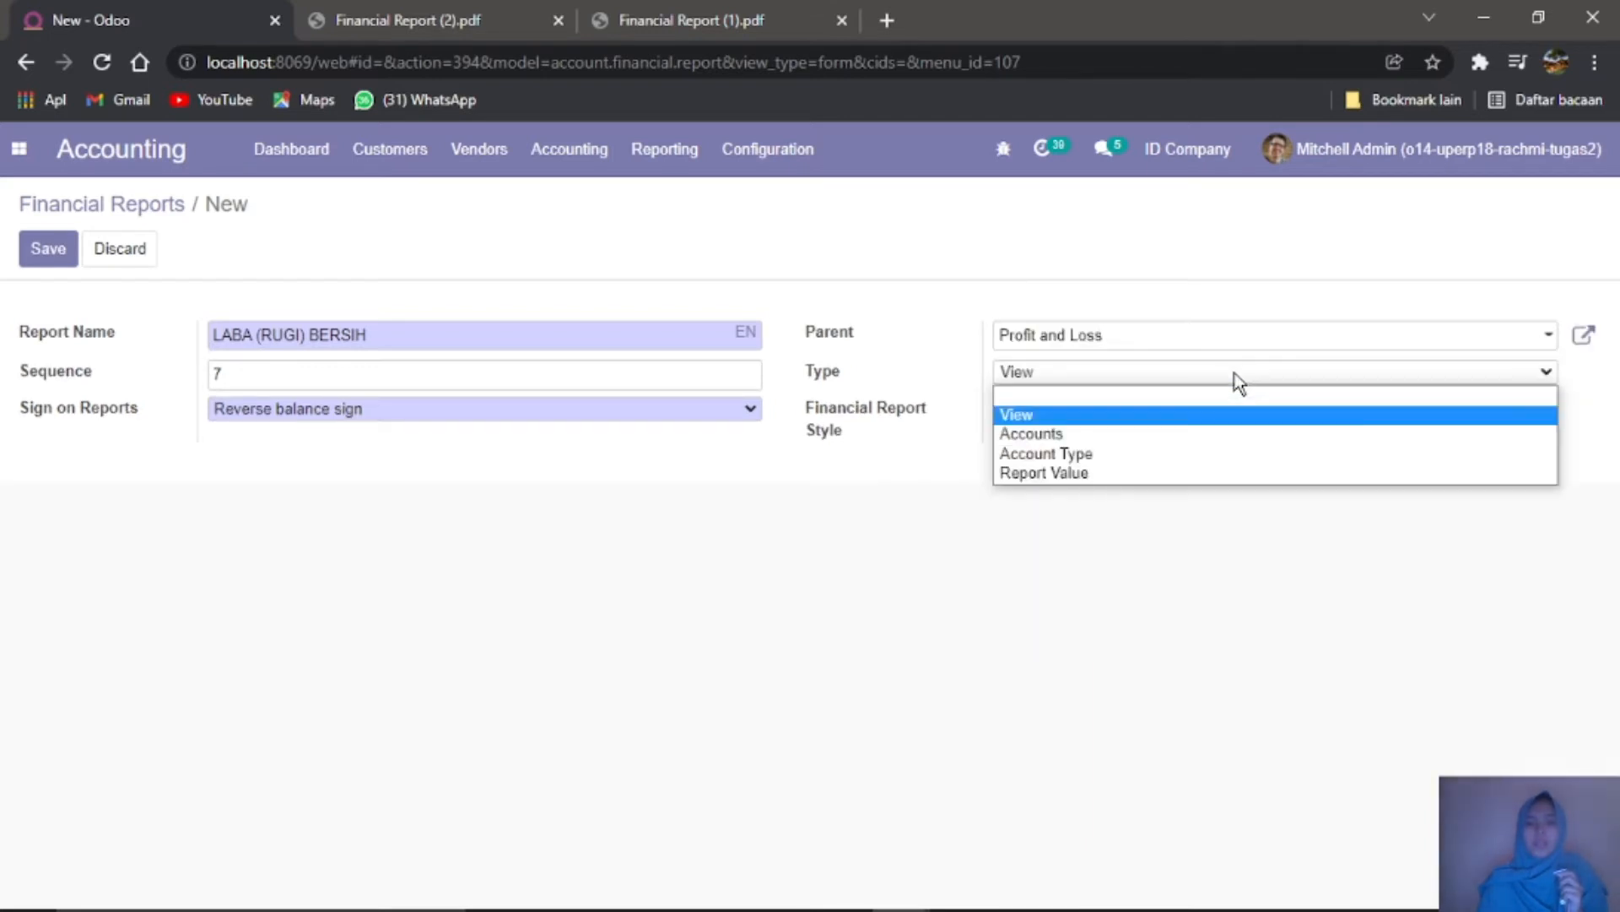
left_click(1220, 458)
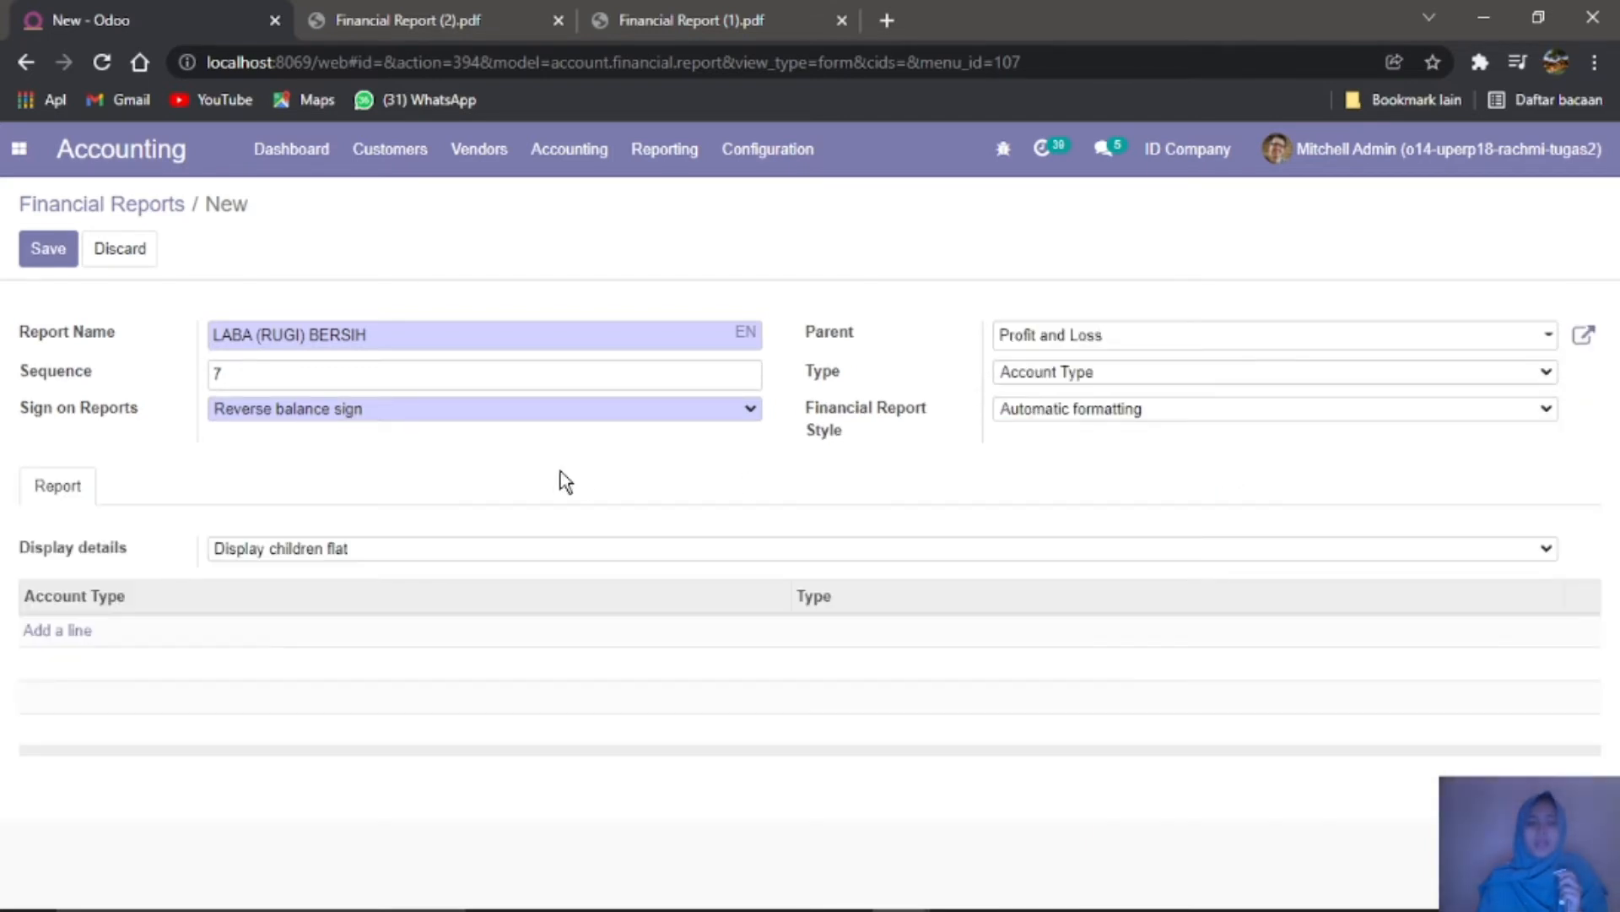
Step: Set the display details to No detail and add the Income, Other Income, Expenses, Depreciation and Cost of Revenue account types
left_click(388, 547)
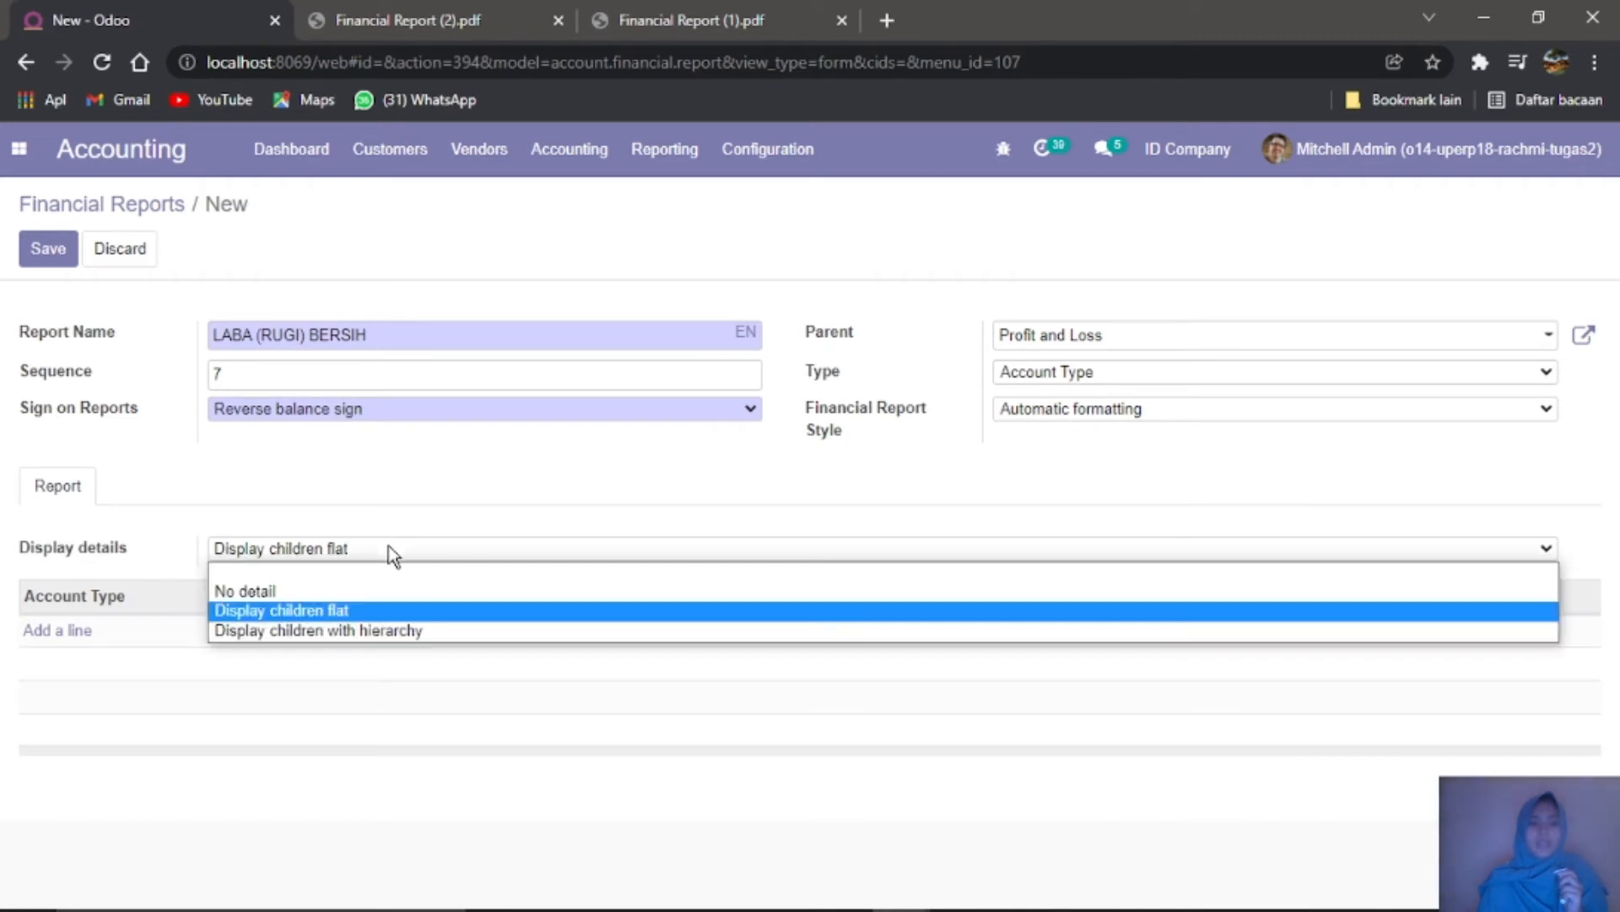
left_click(375, 590)
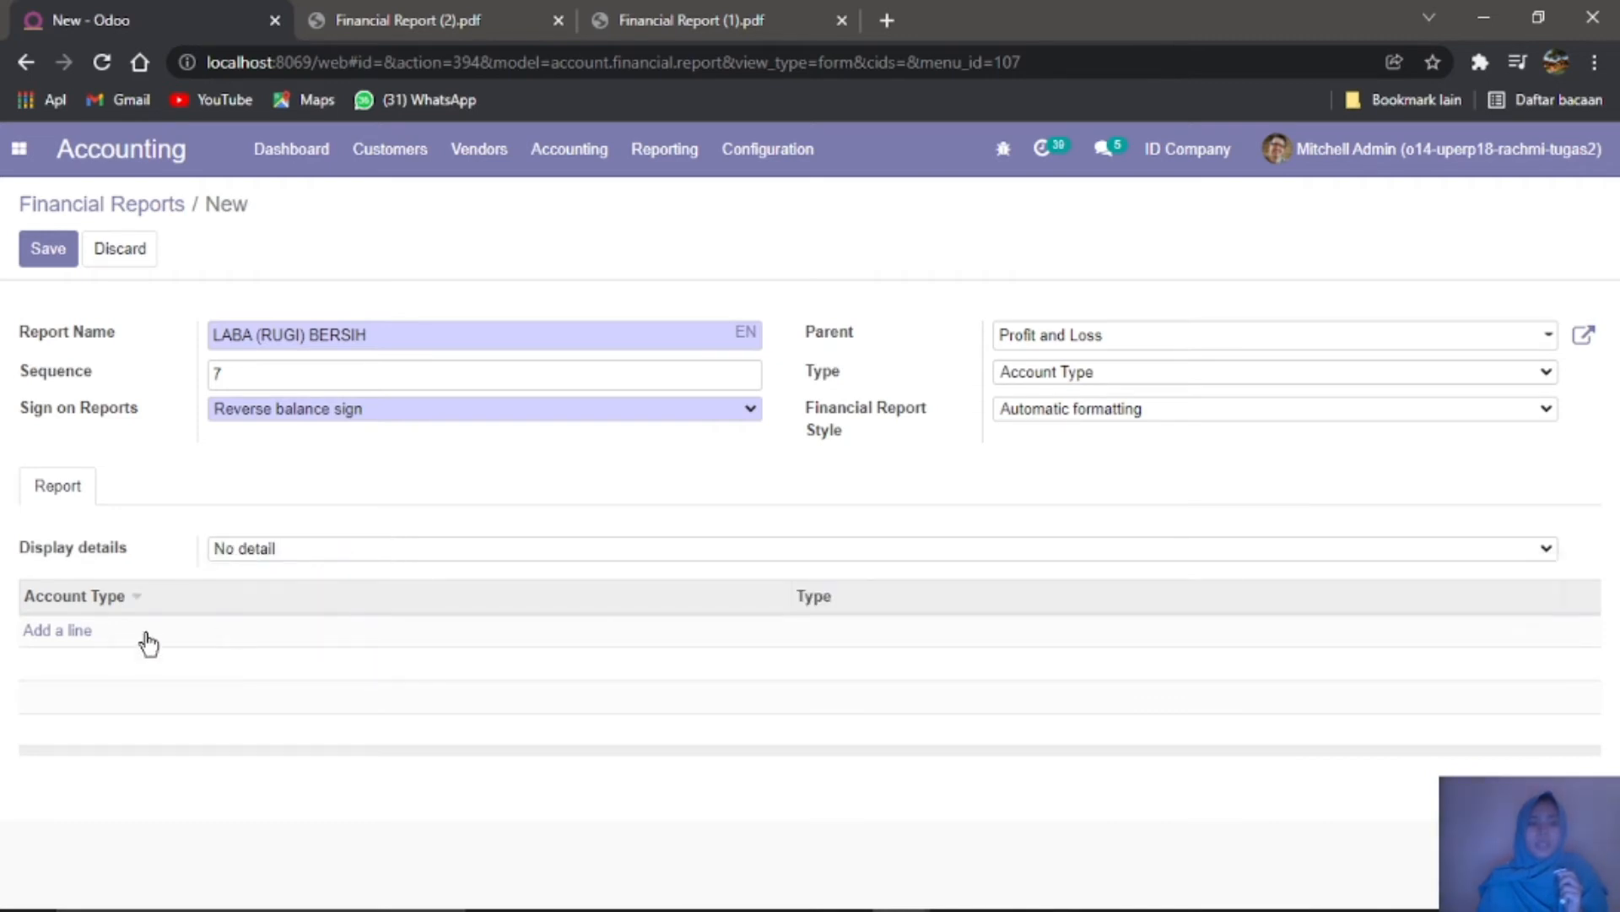
left_click(61, 639)
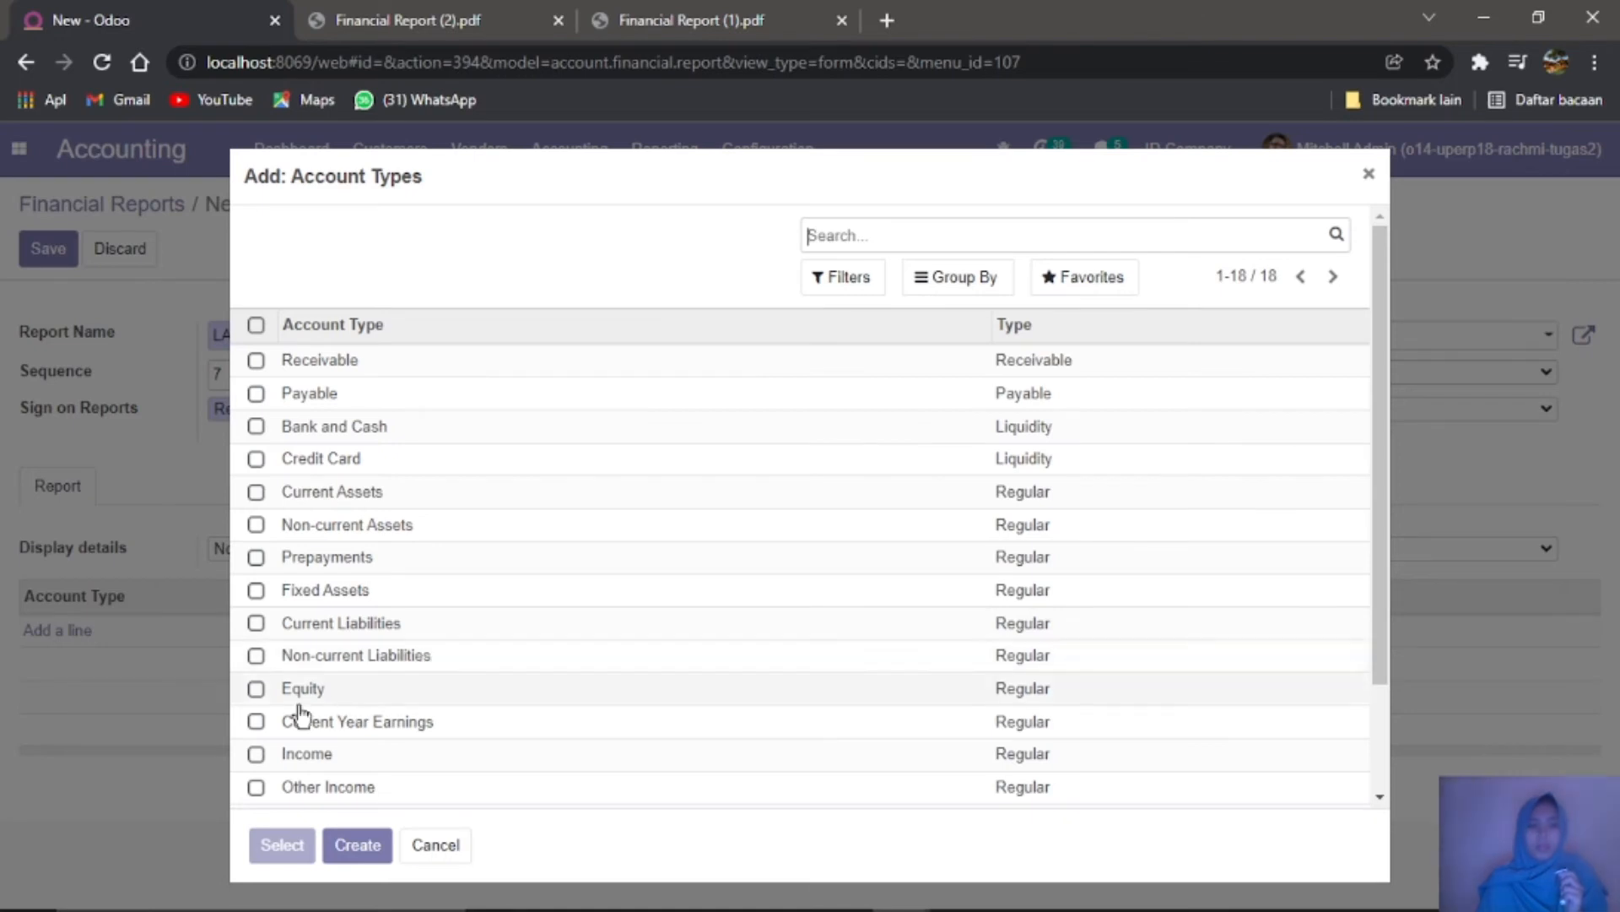
left_click(256, 754)
left_click(256, 786)
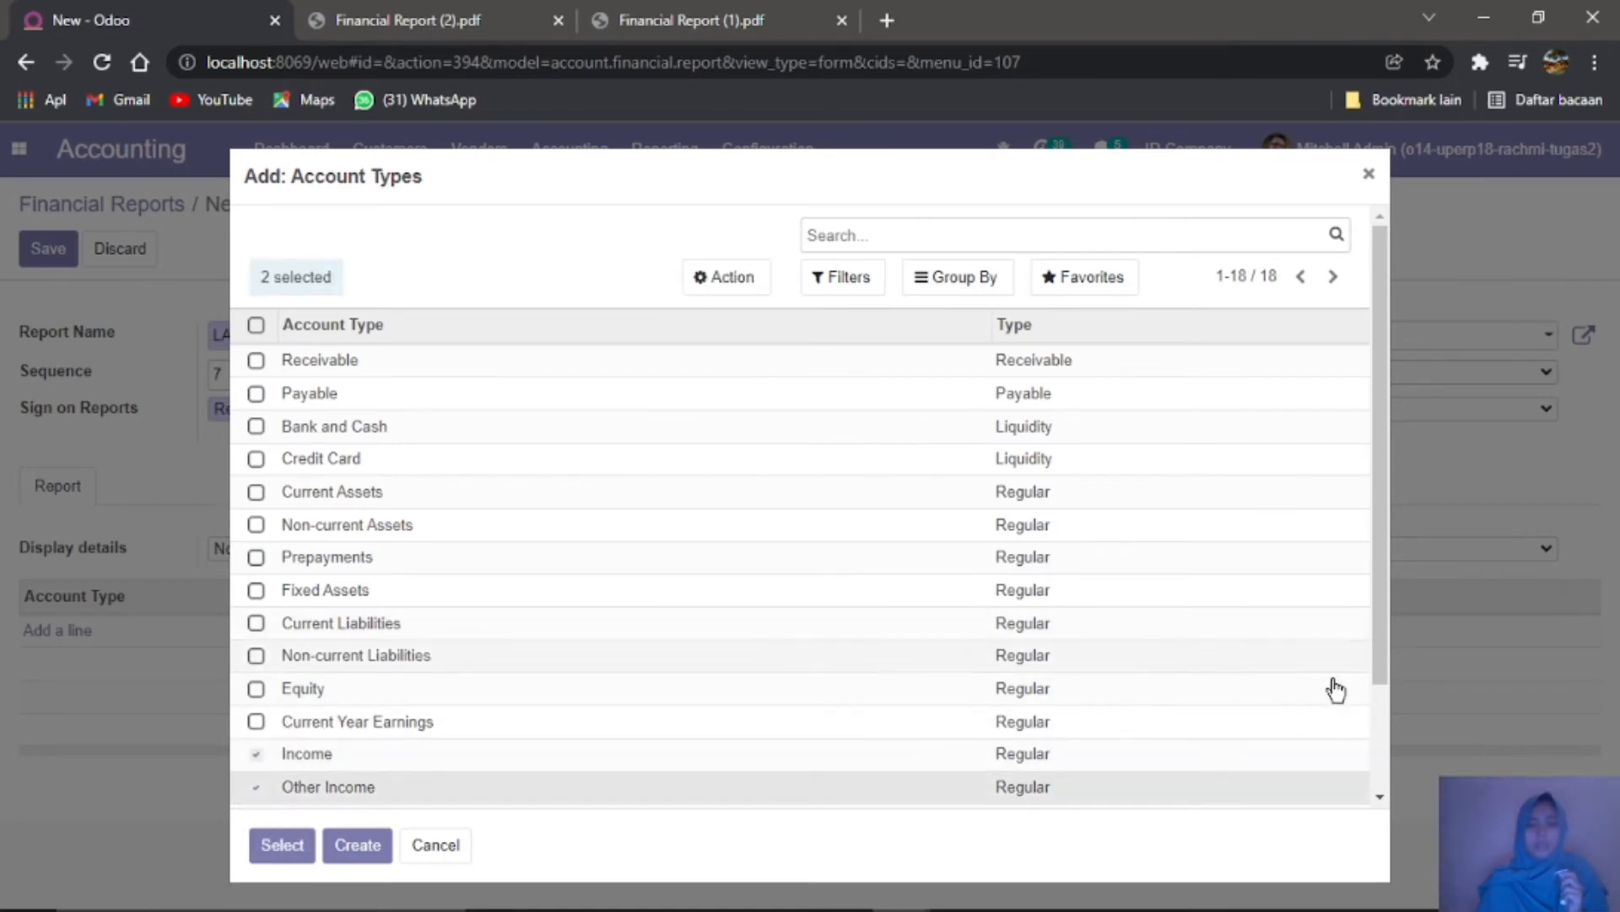
left_click_drag(1376, 643, 1357, 770)
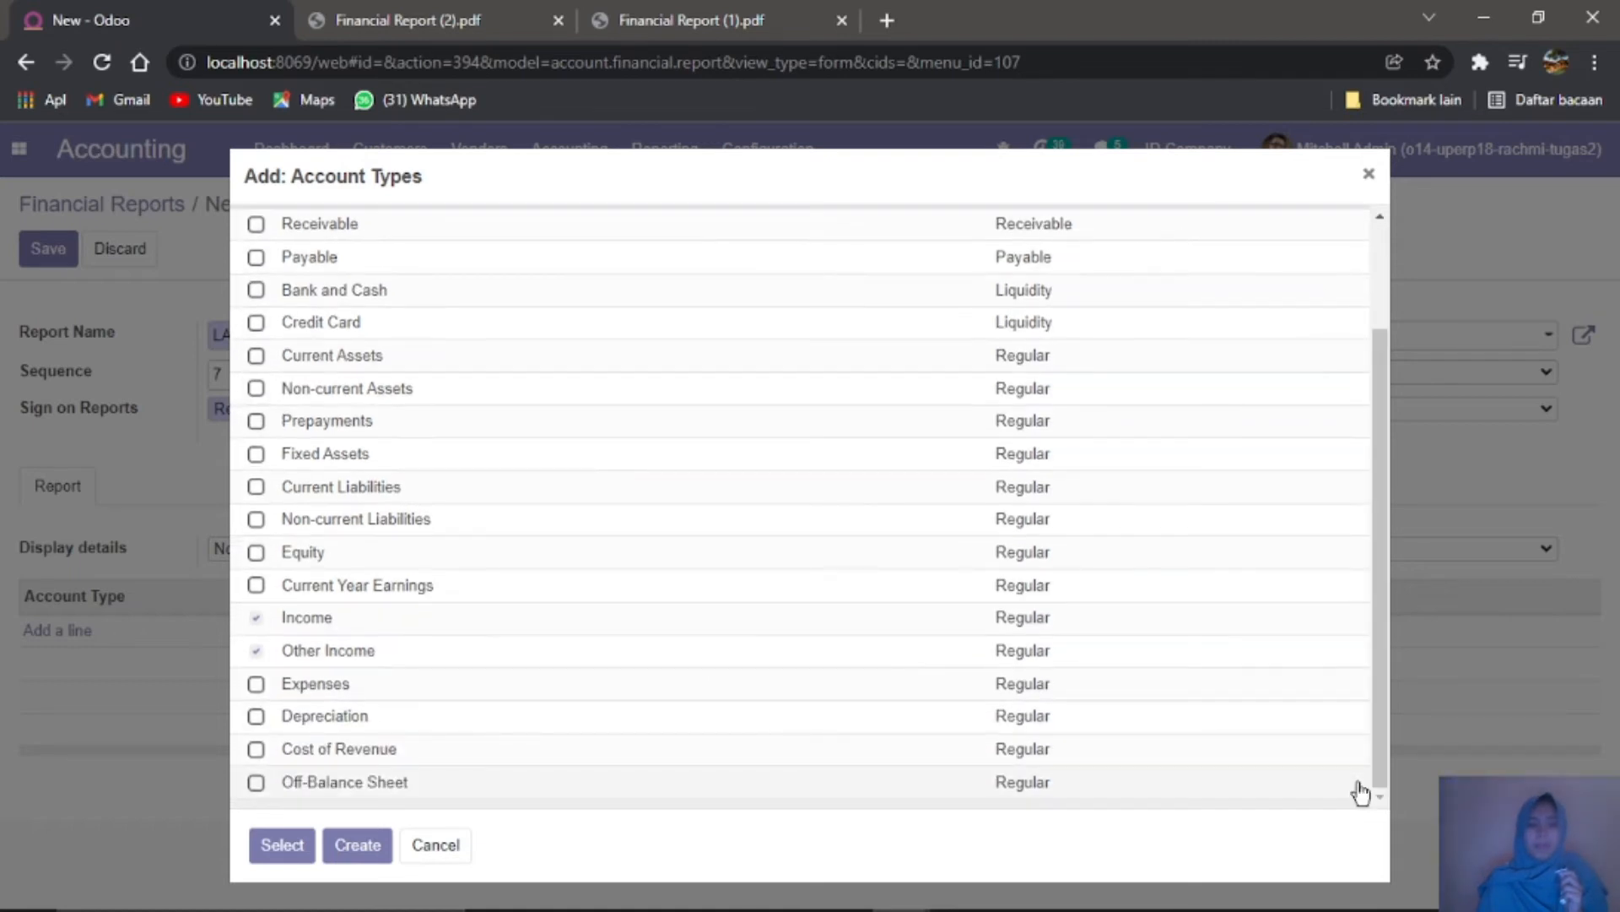
left_click(257, 689)
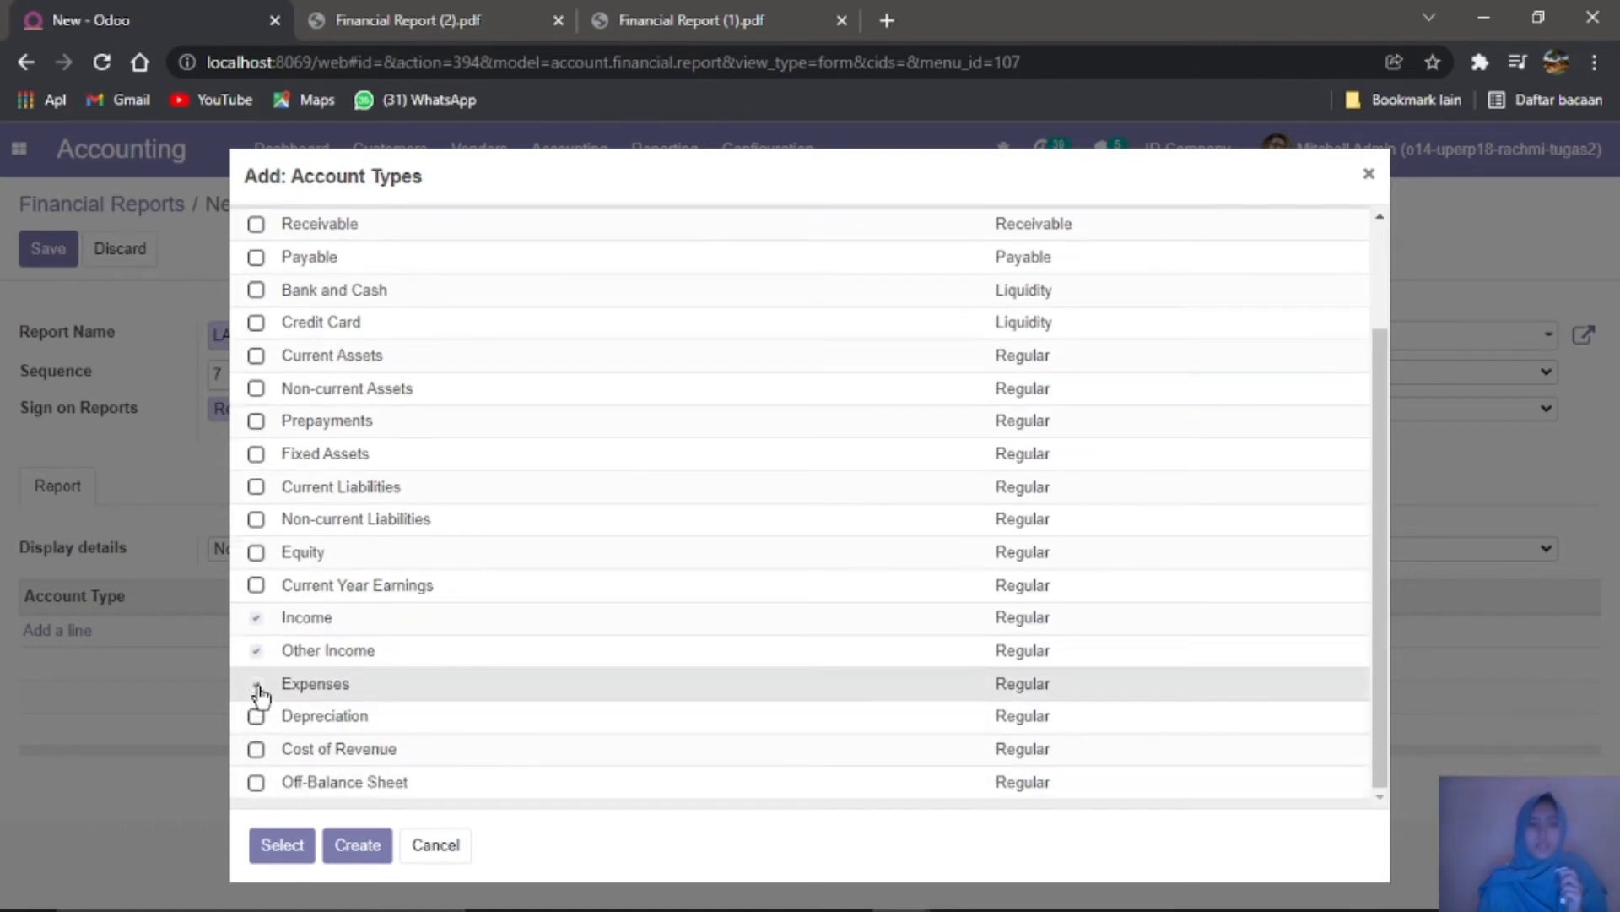
left_click(255, 719)
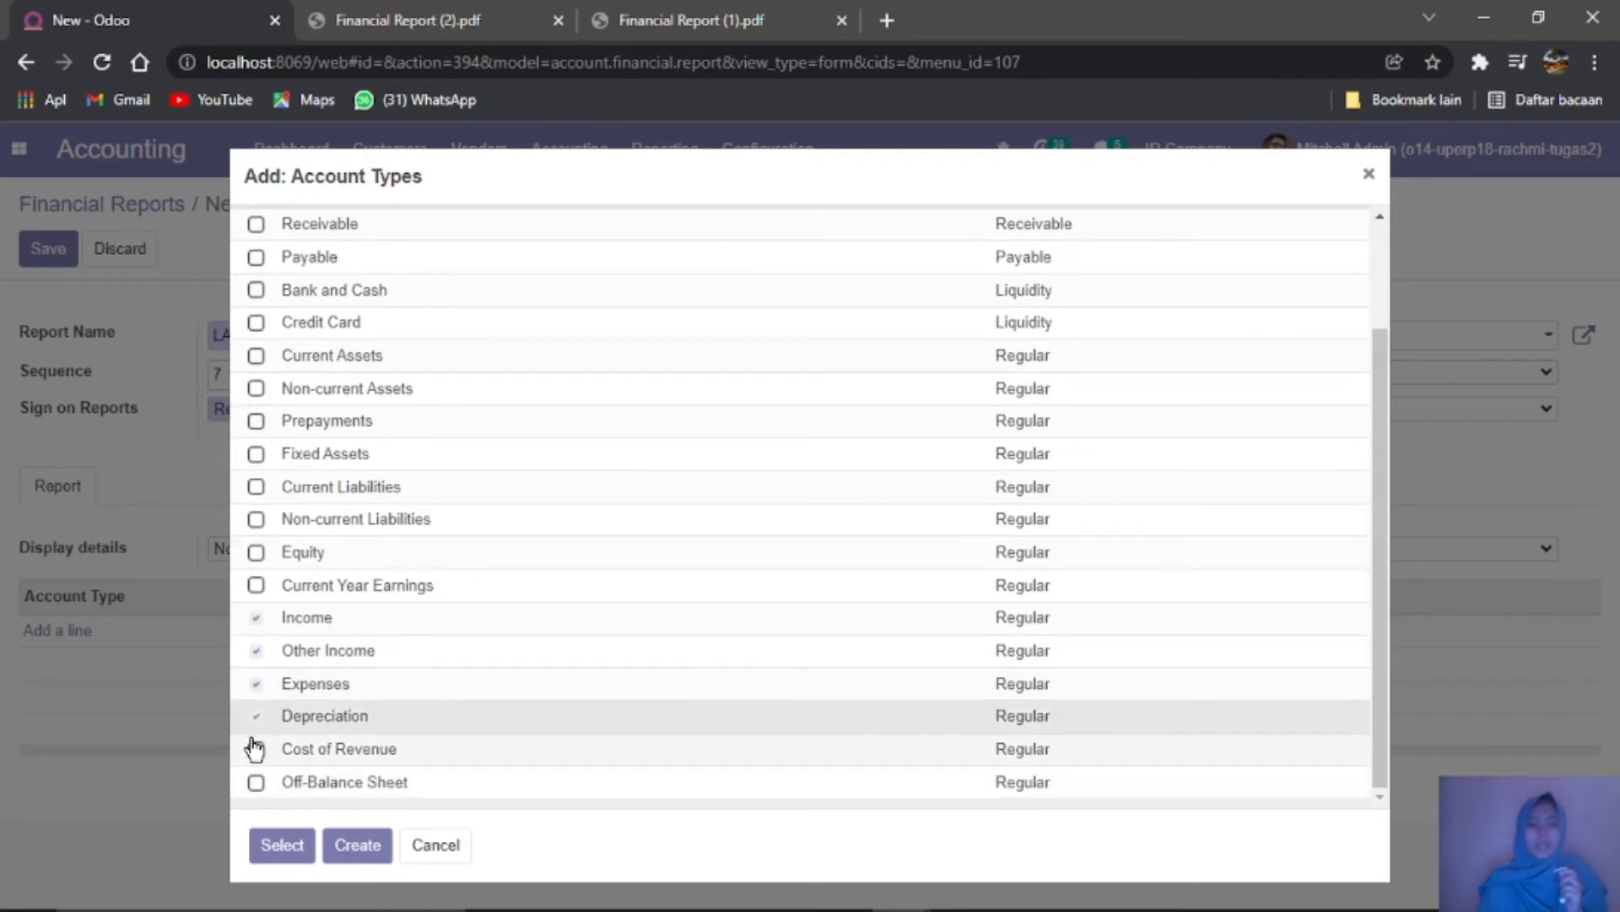
left_click(255, 748)
left_click(282, 845)
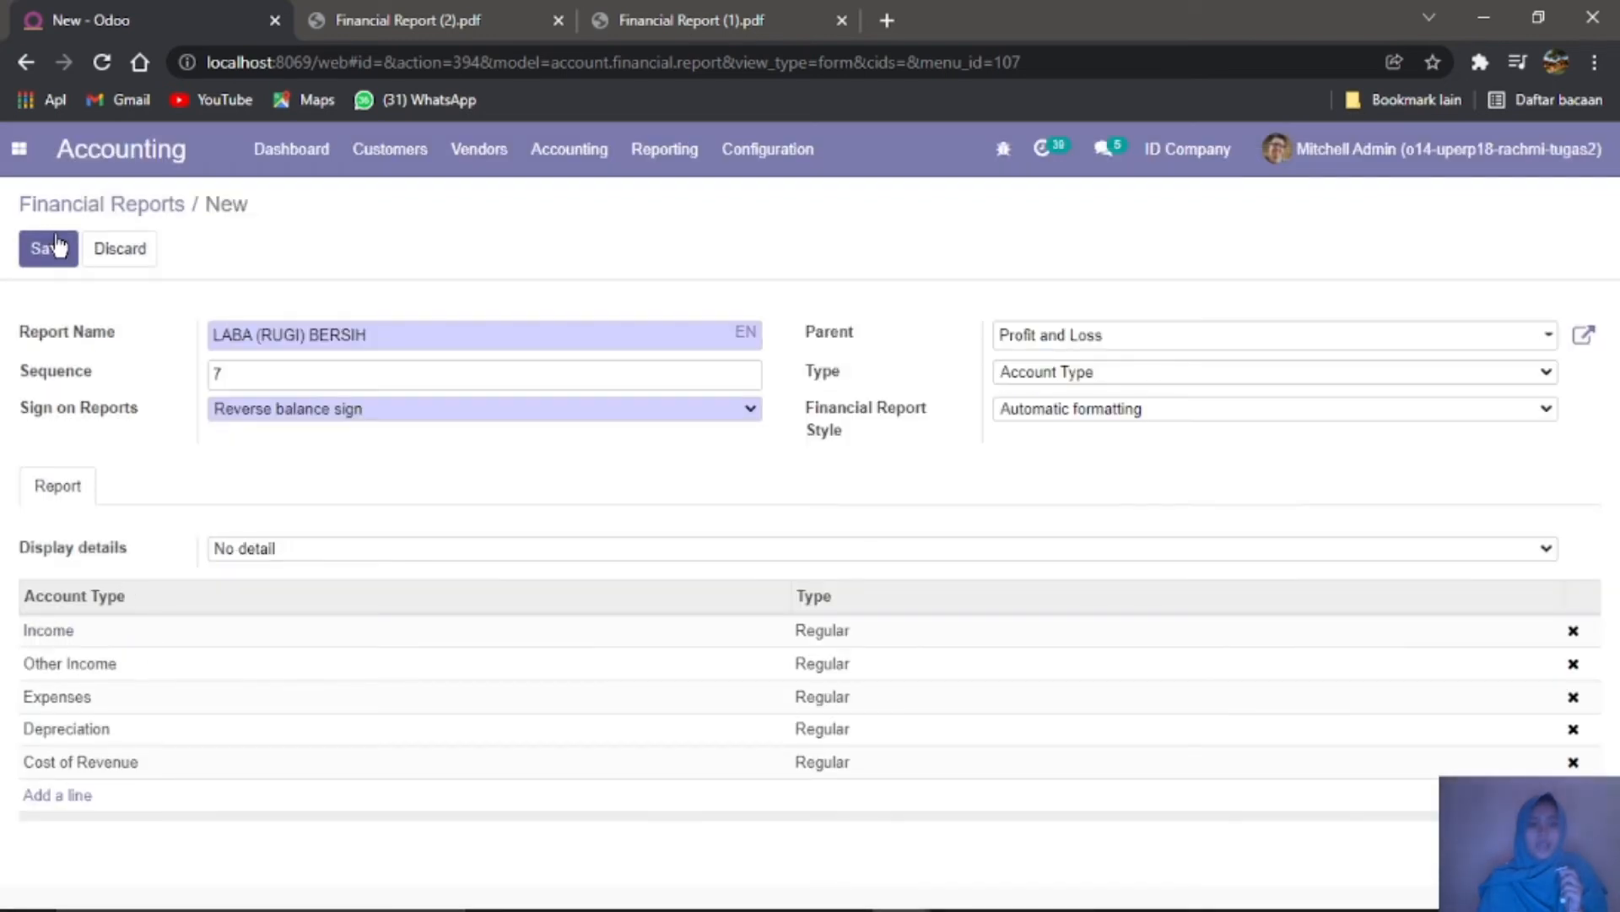
Step: Save the LABA (RUGI) BERSIH report and return to the Financial Reports list
left_click(57, 246)
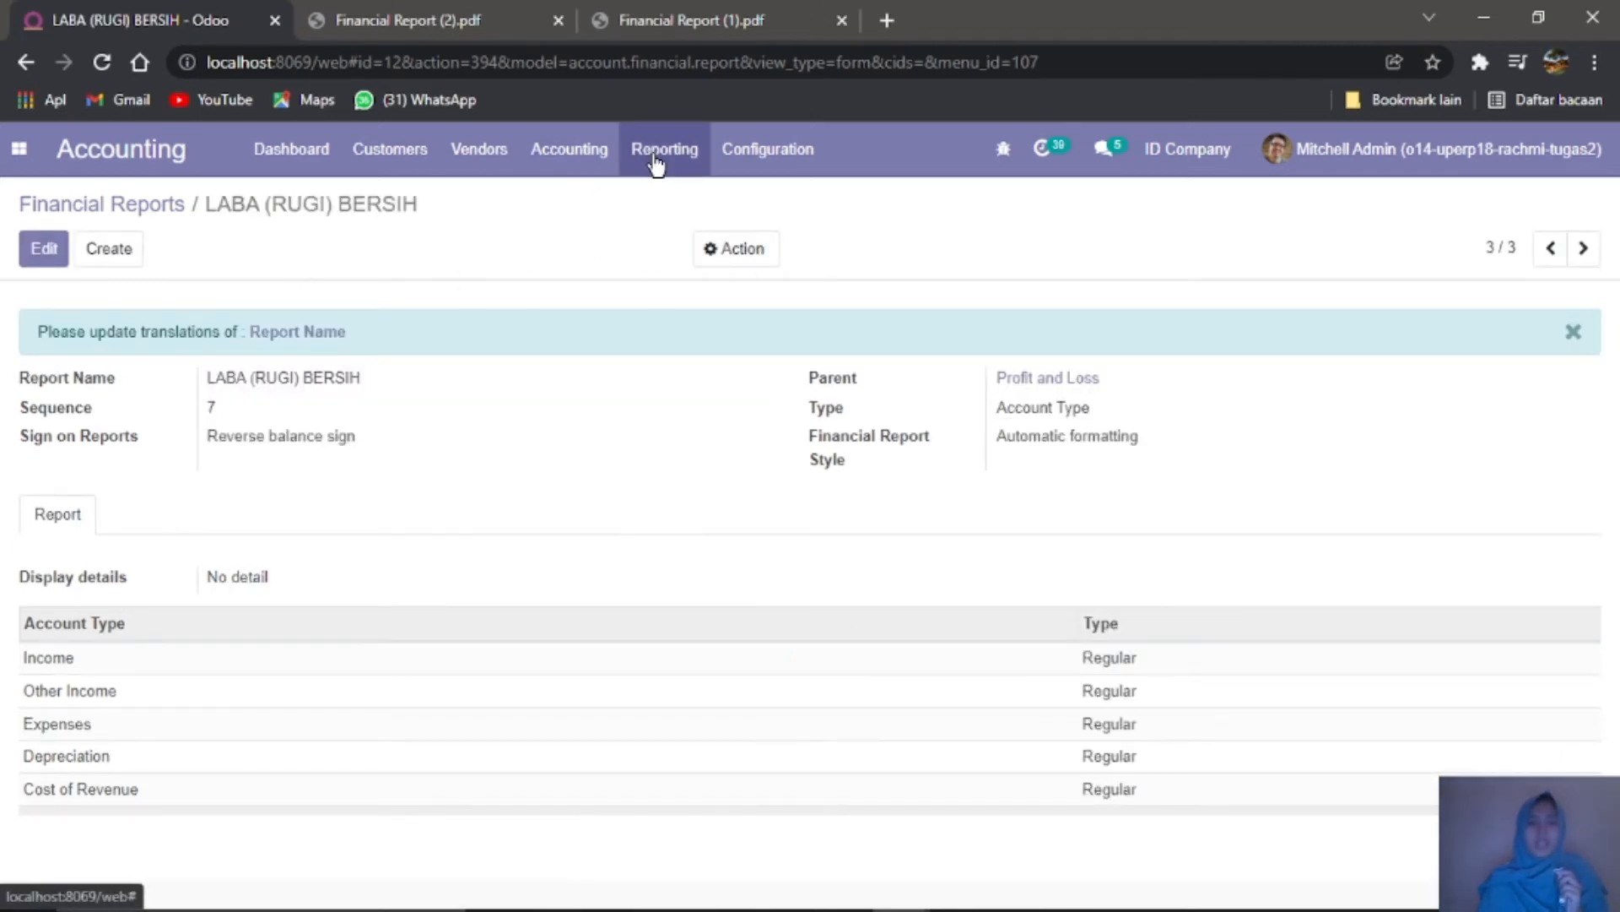
left_click(756, 160)
left_click(131, 221)
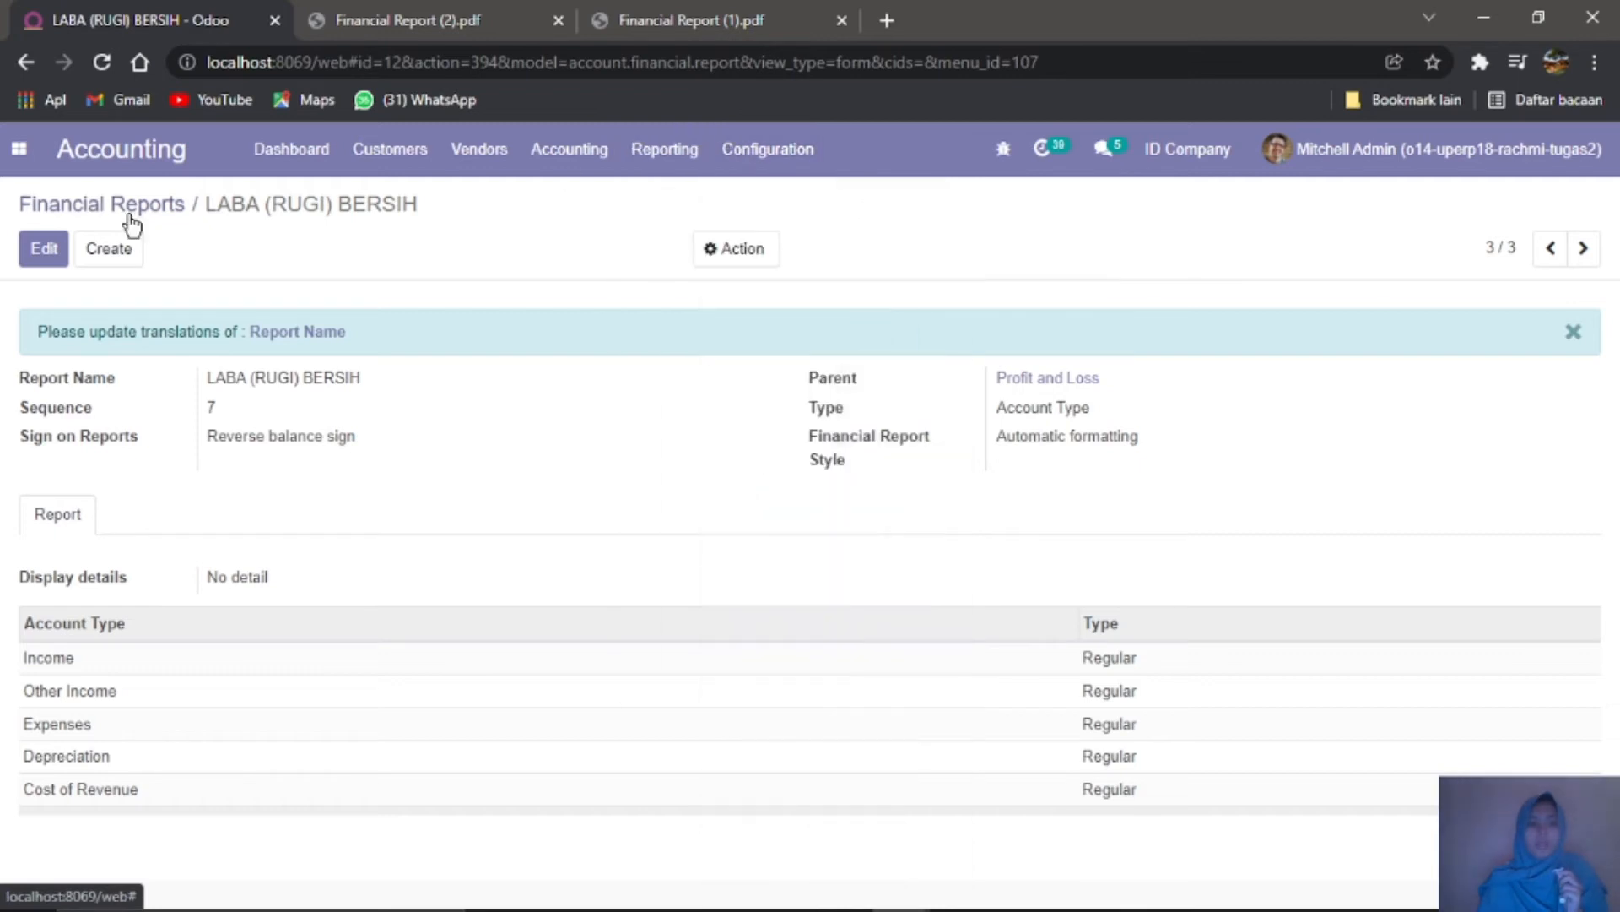
left_click(131, 221)
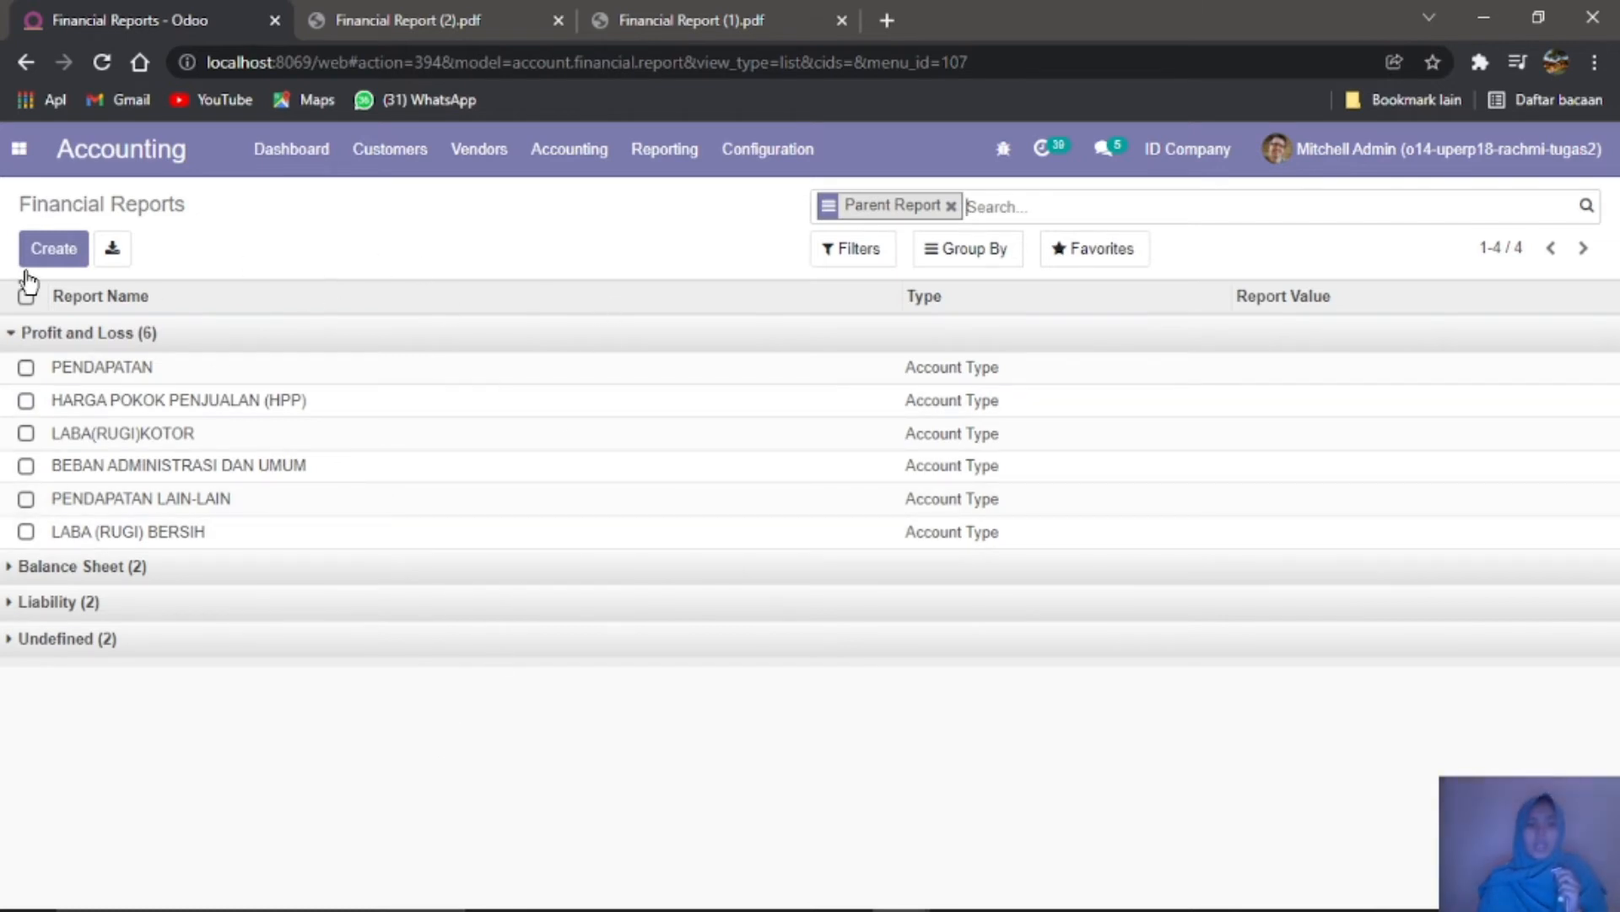
Step: Print the Profit and Loss report with the target moves set to All Entries
left_click(572, 169)
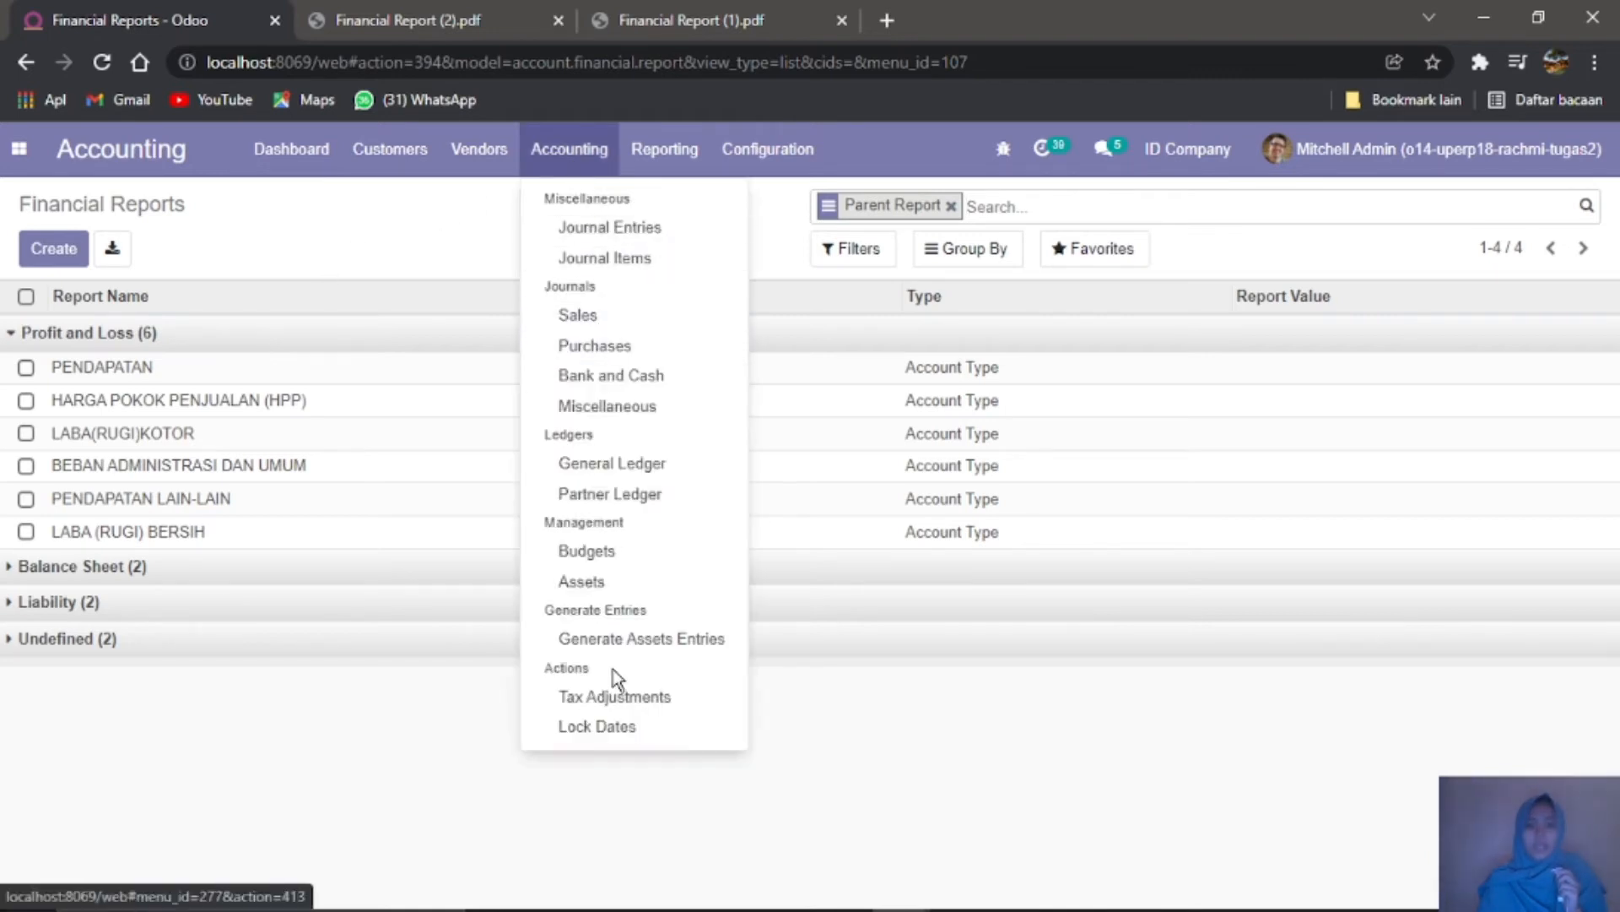
left_click(711, 149)
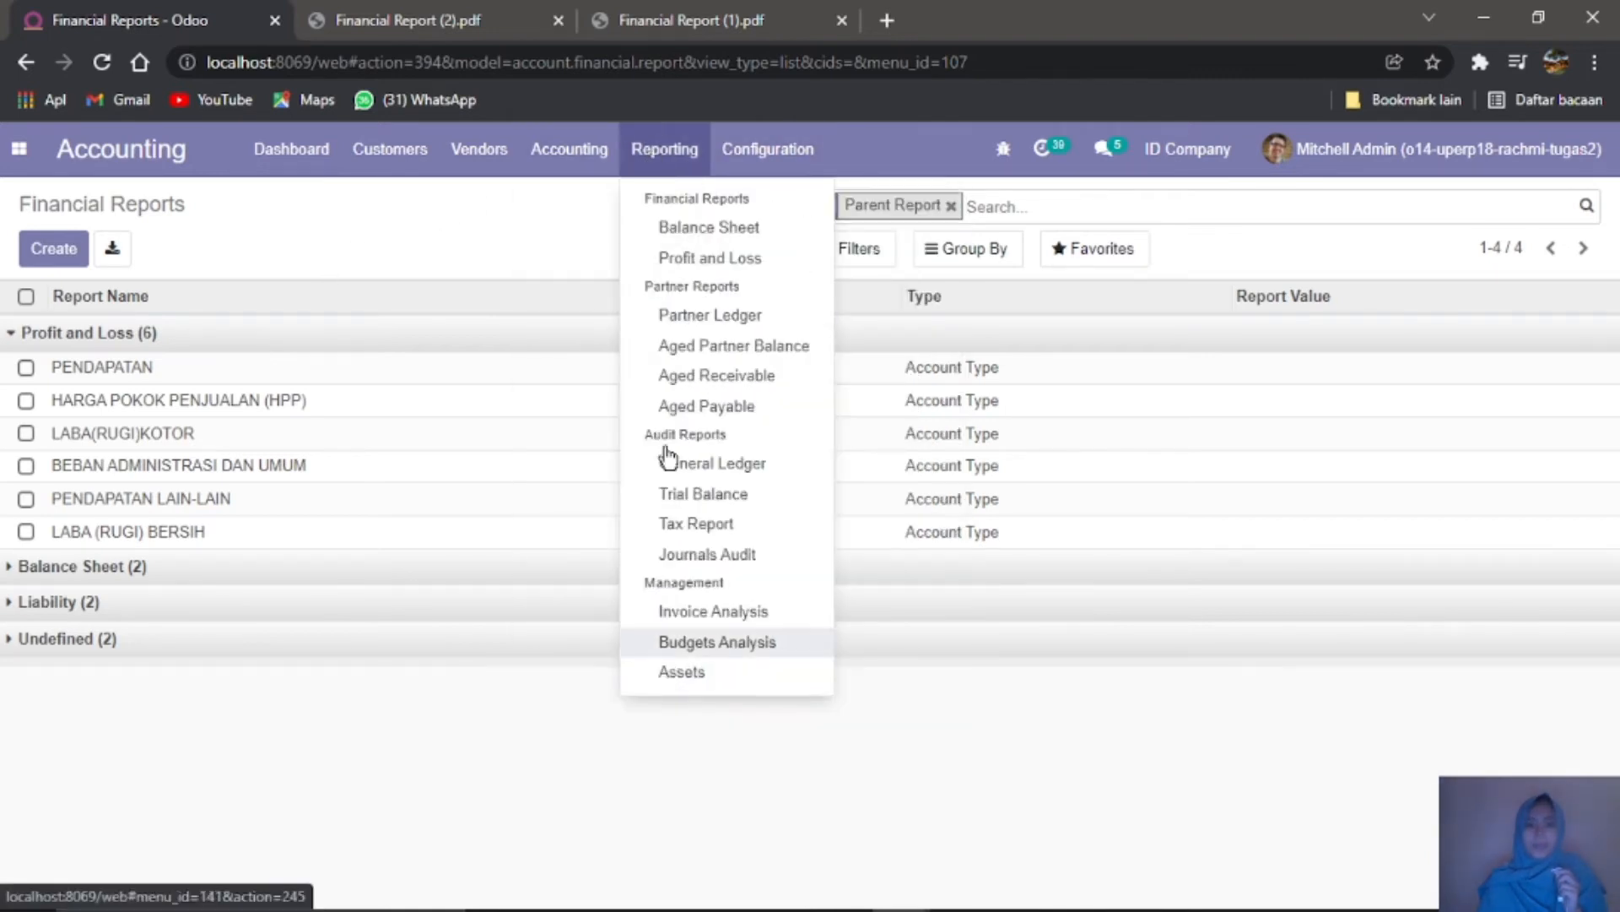
left_click(699, 267)
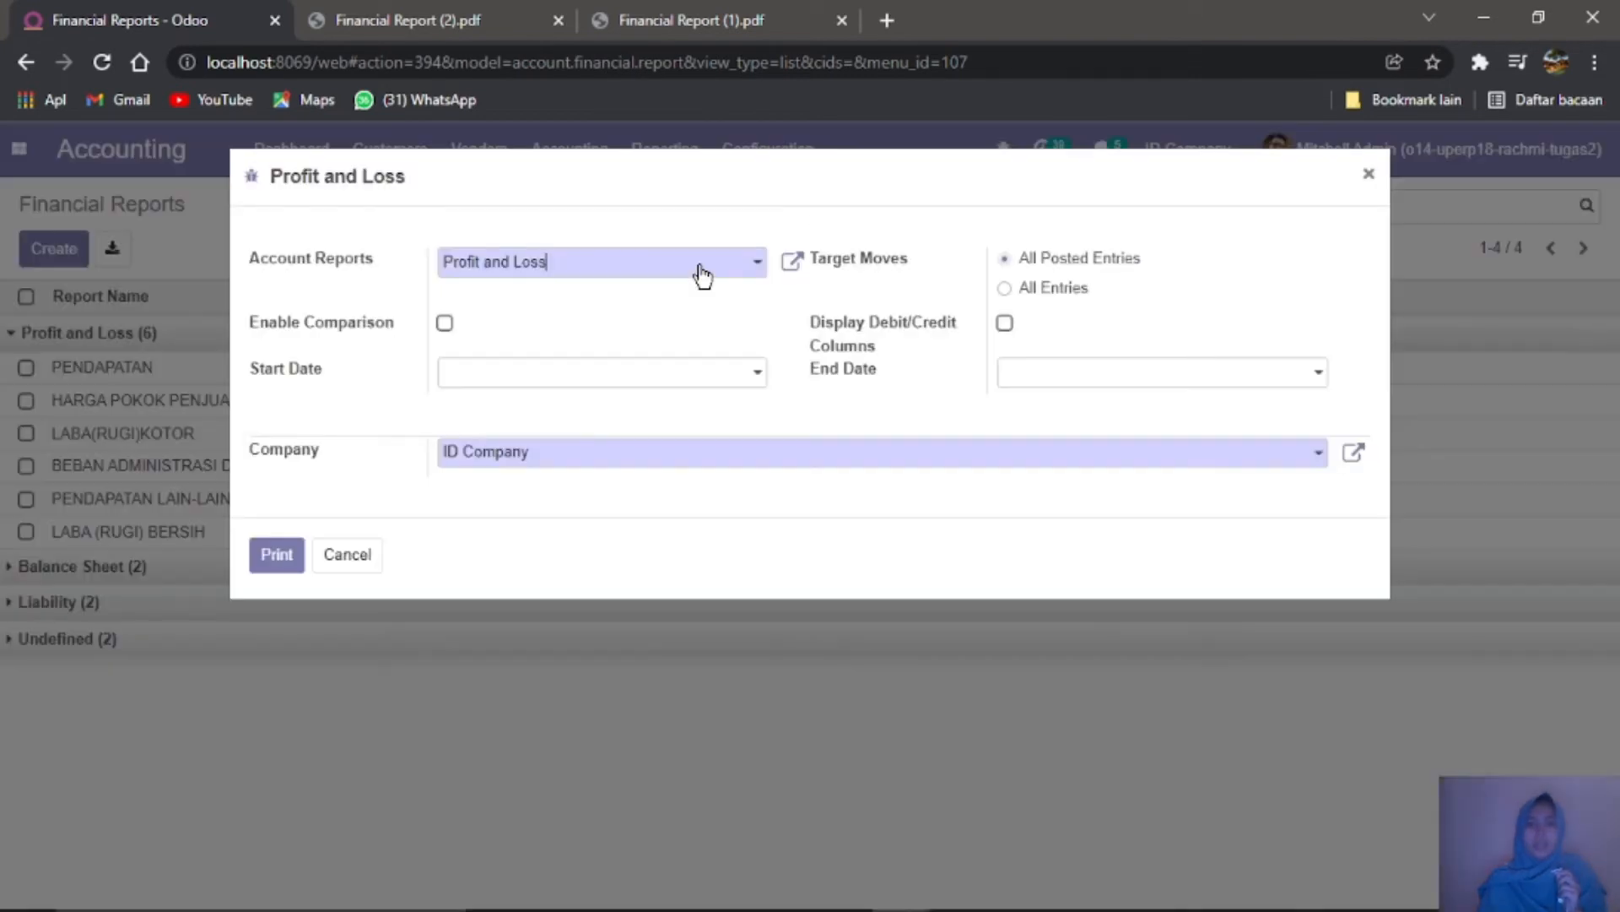
left_click(1051, 286)
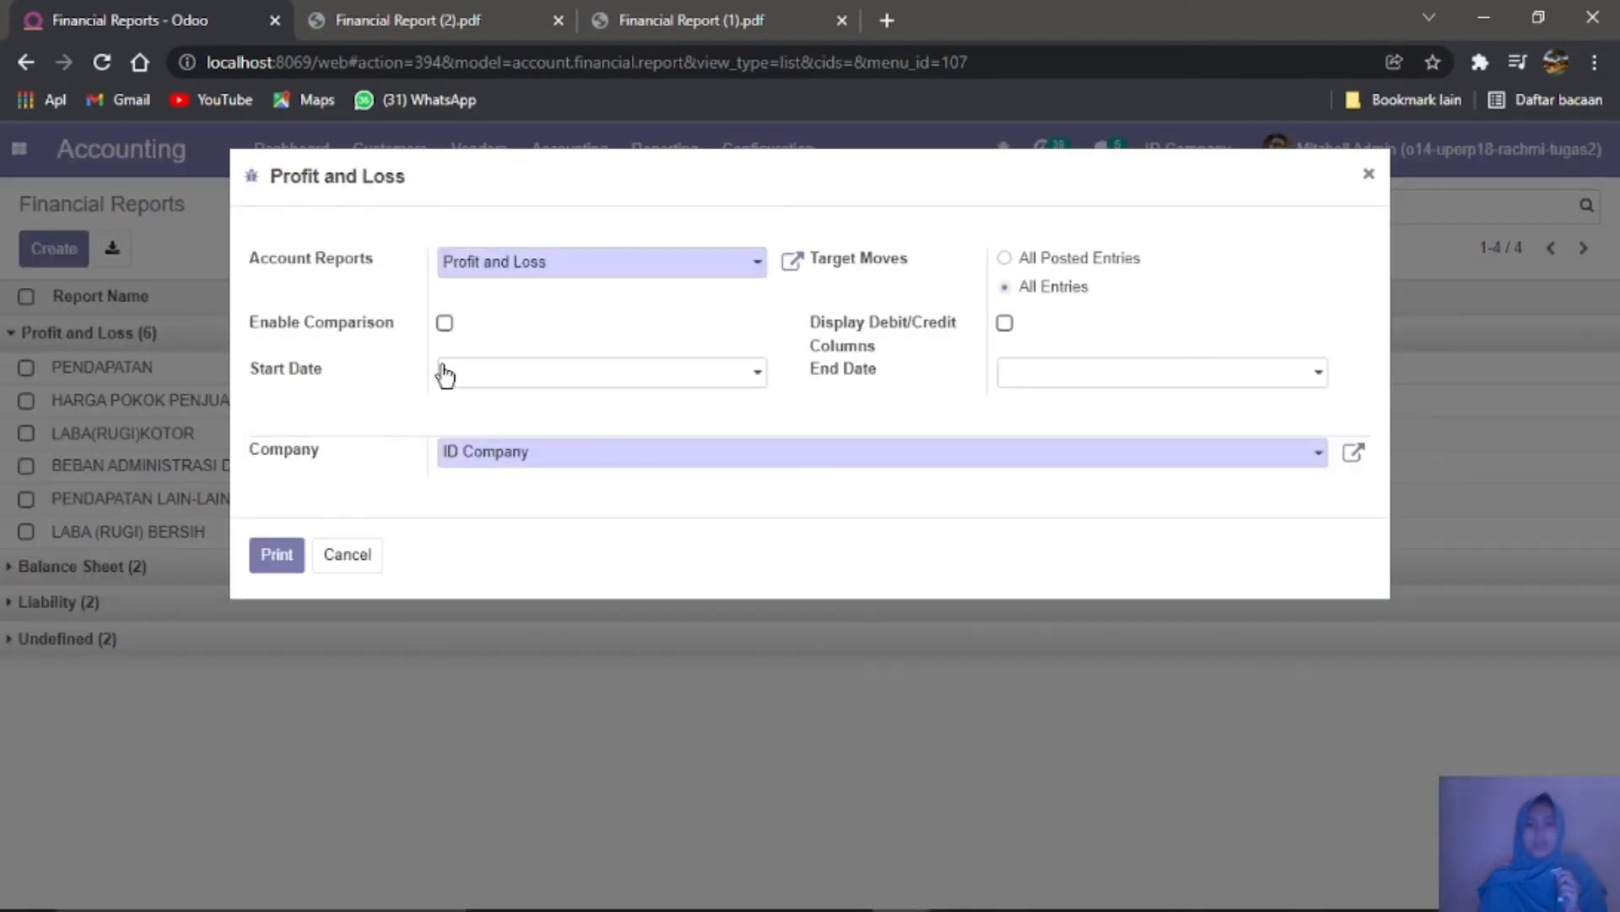
left_click(277, 556)
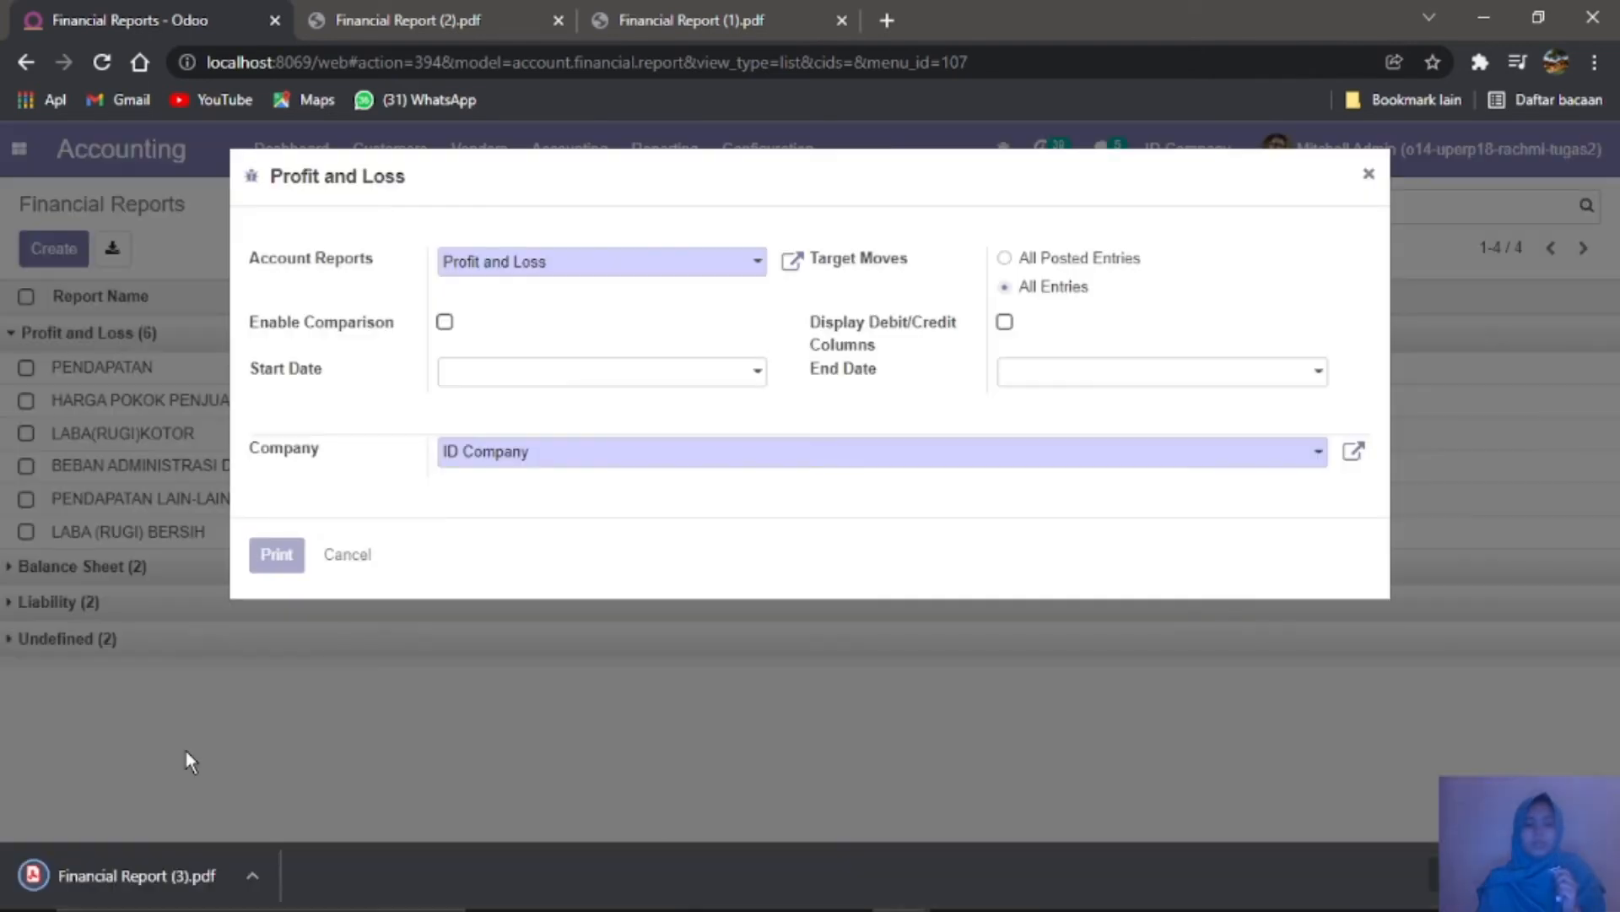
Step: Open the downloaded Financial Report (3).pdf and examine the Profit and Loss lines and their balances down to LABA (RUGI) BERSIH
left_click(125, 870)
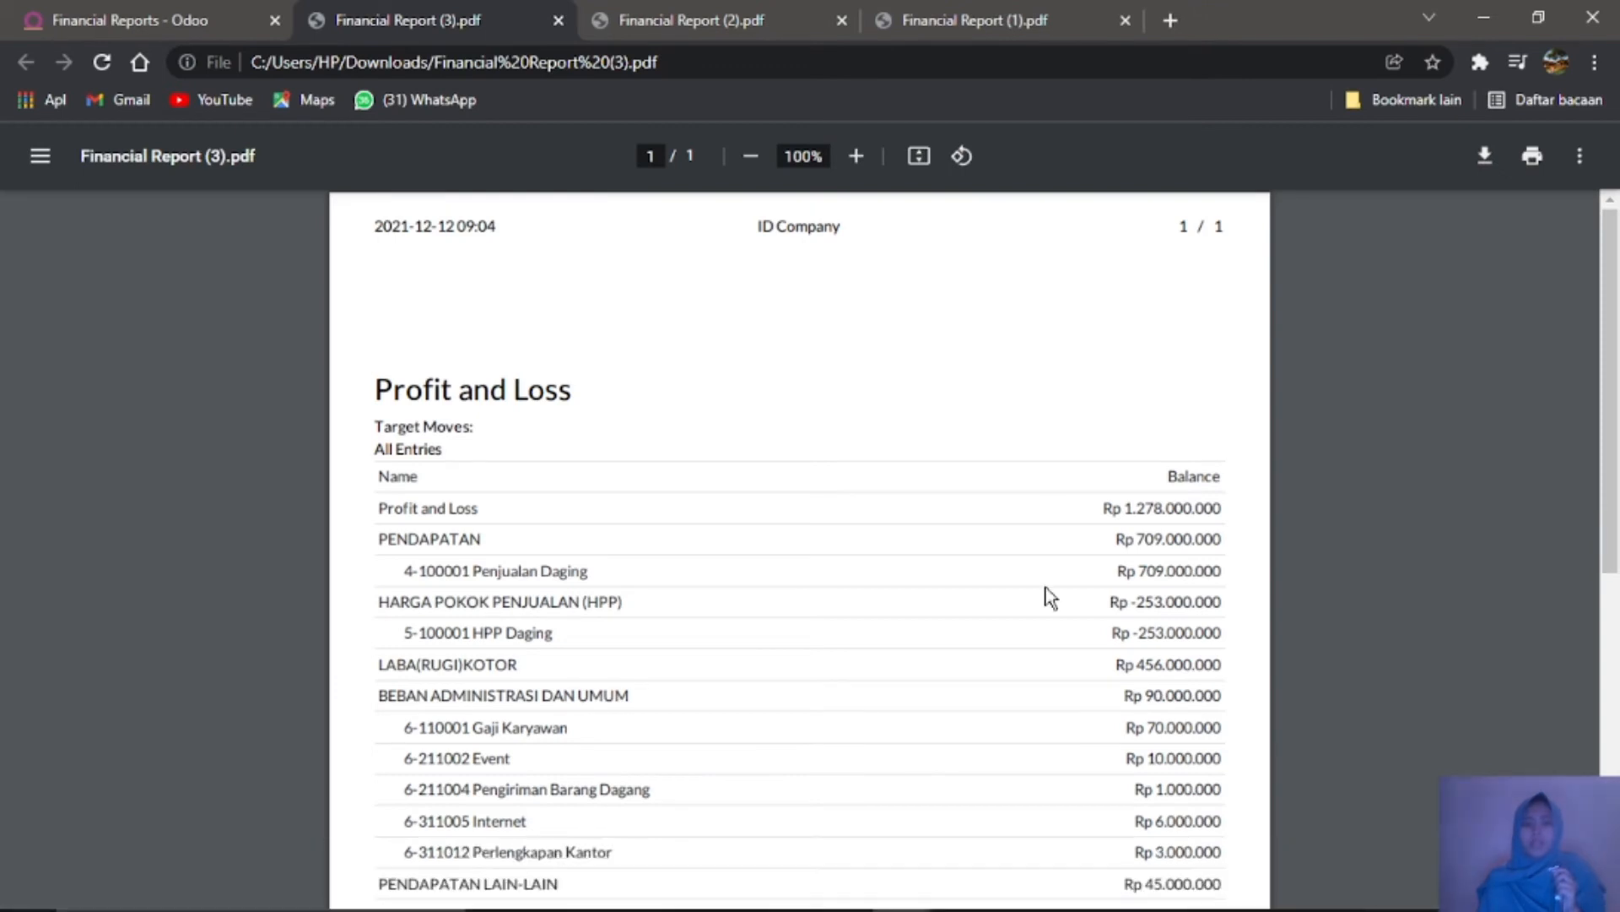
left_click_drag(1615, 314, 1615, 438)
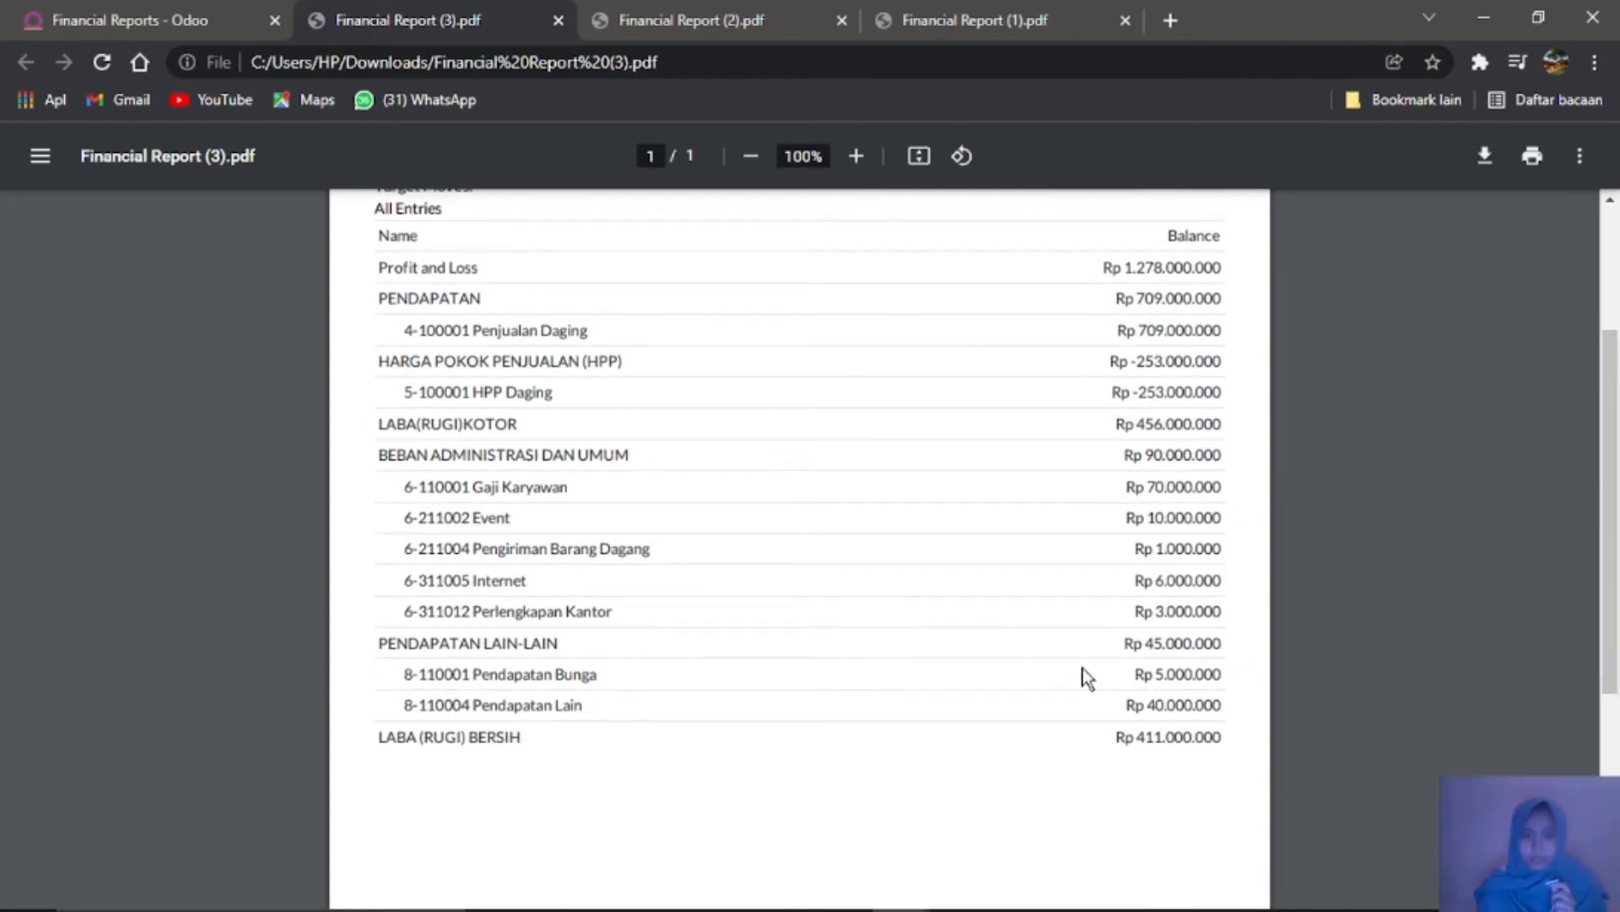
scroll(1088, 677, "down", 4)
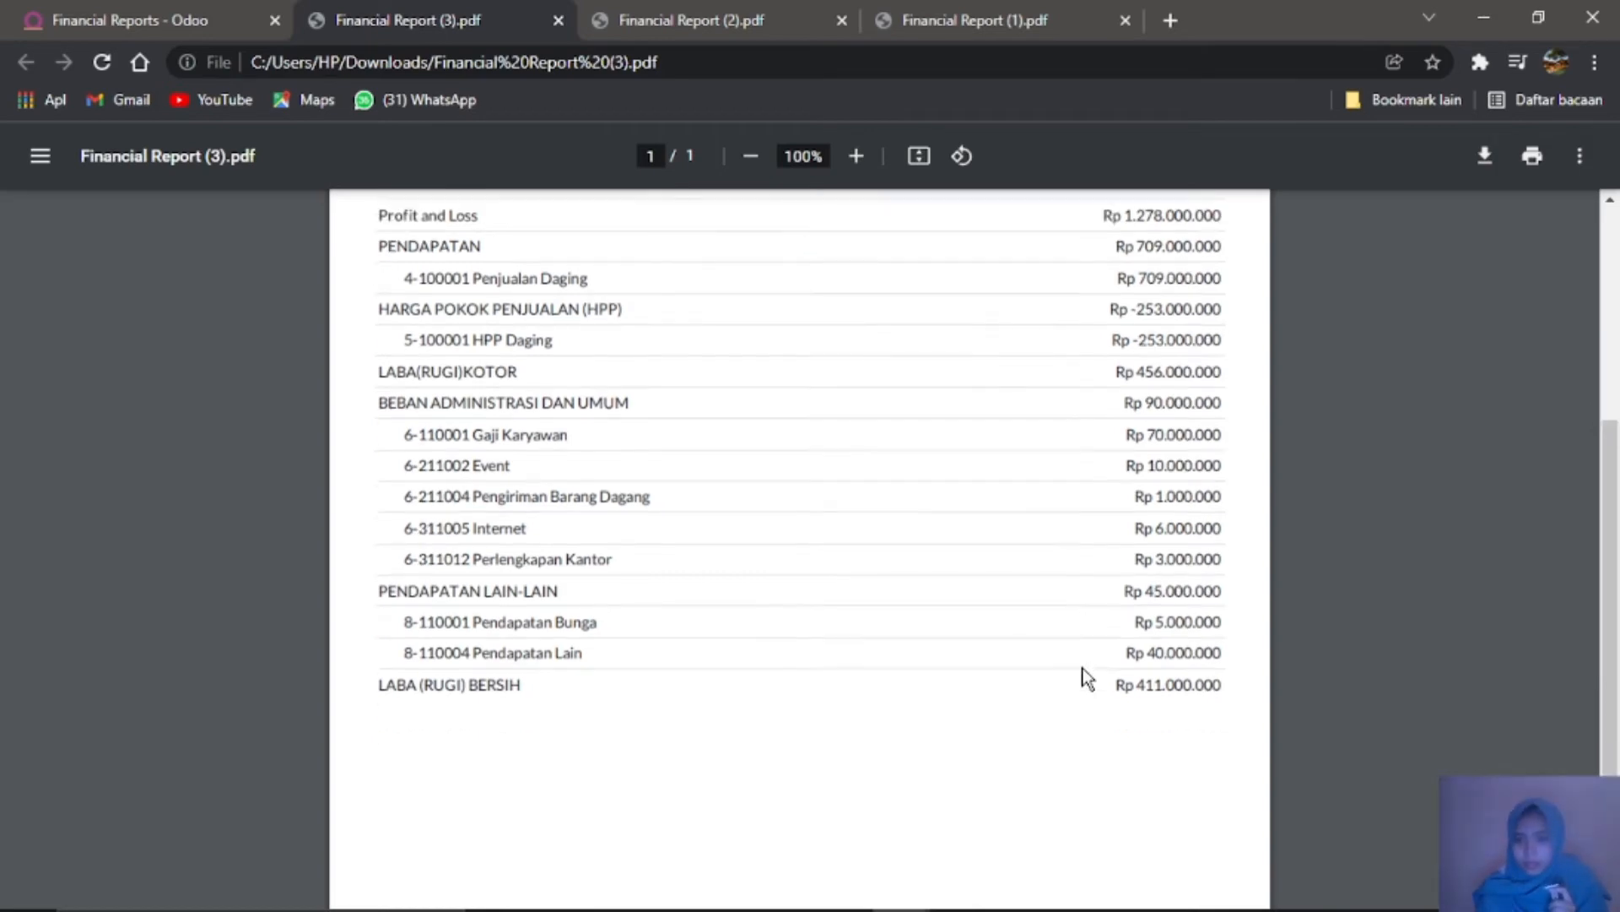
mouse_move(960, 909)
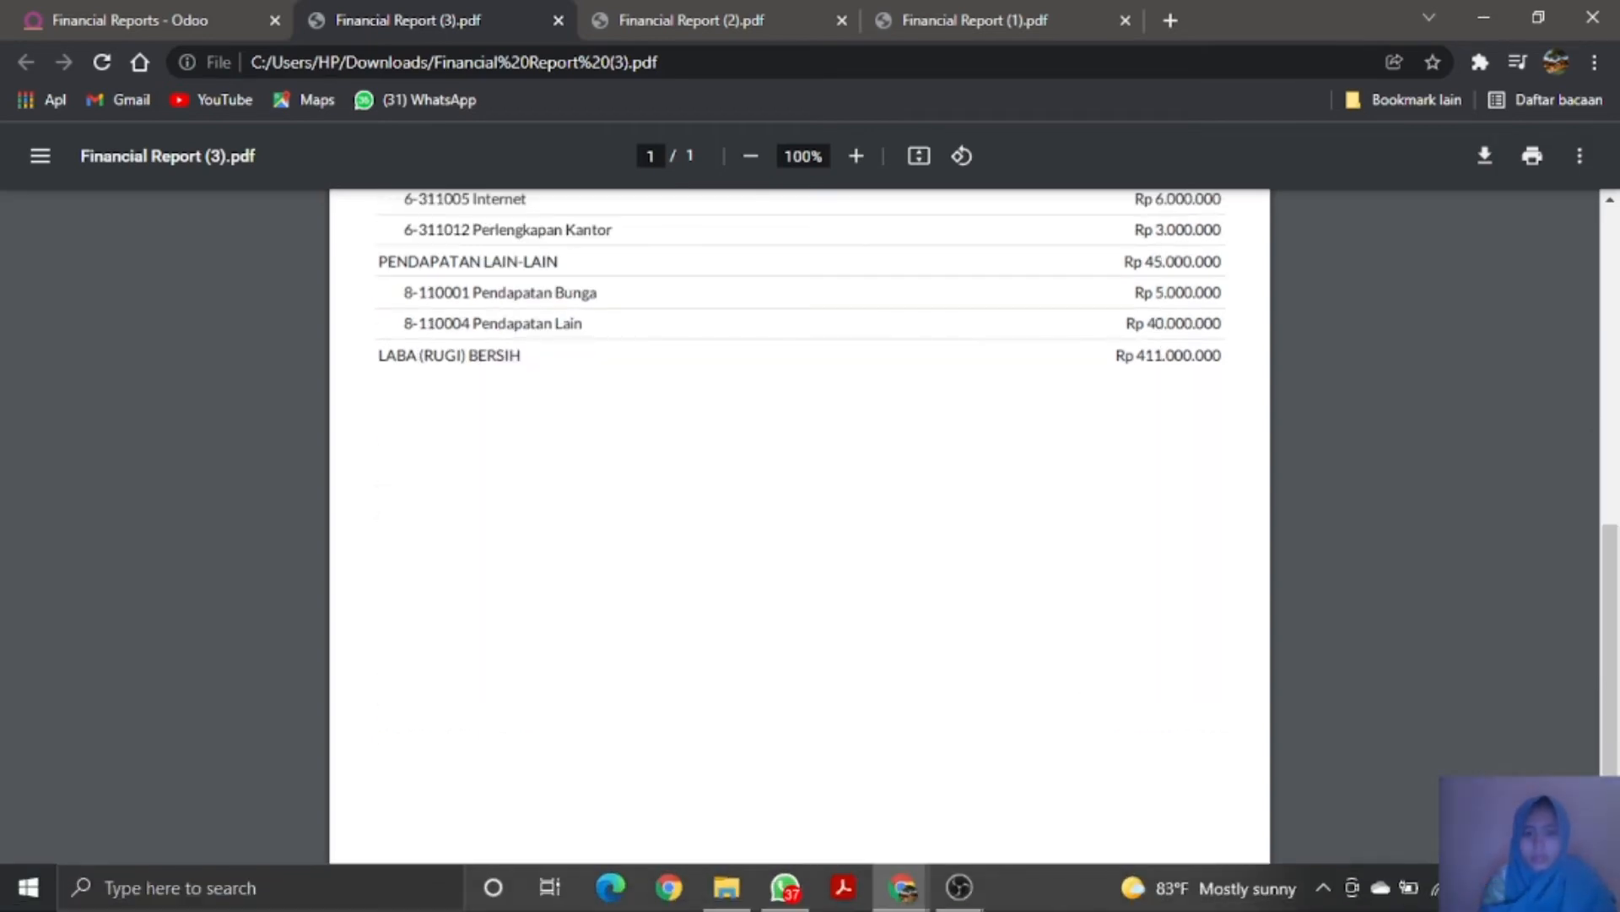
left_click(912, 897)
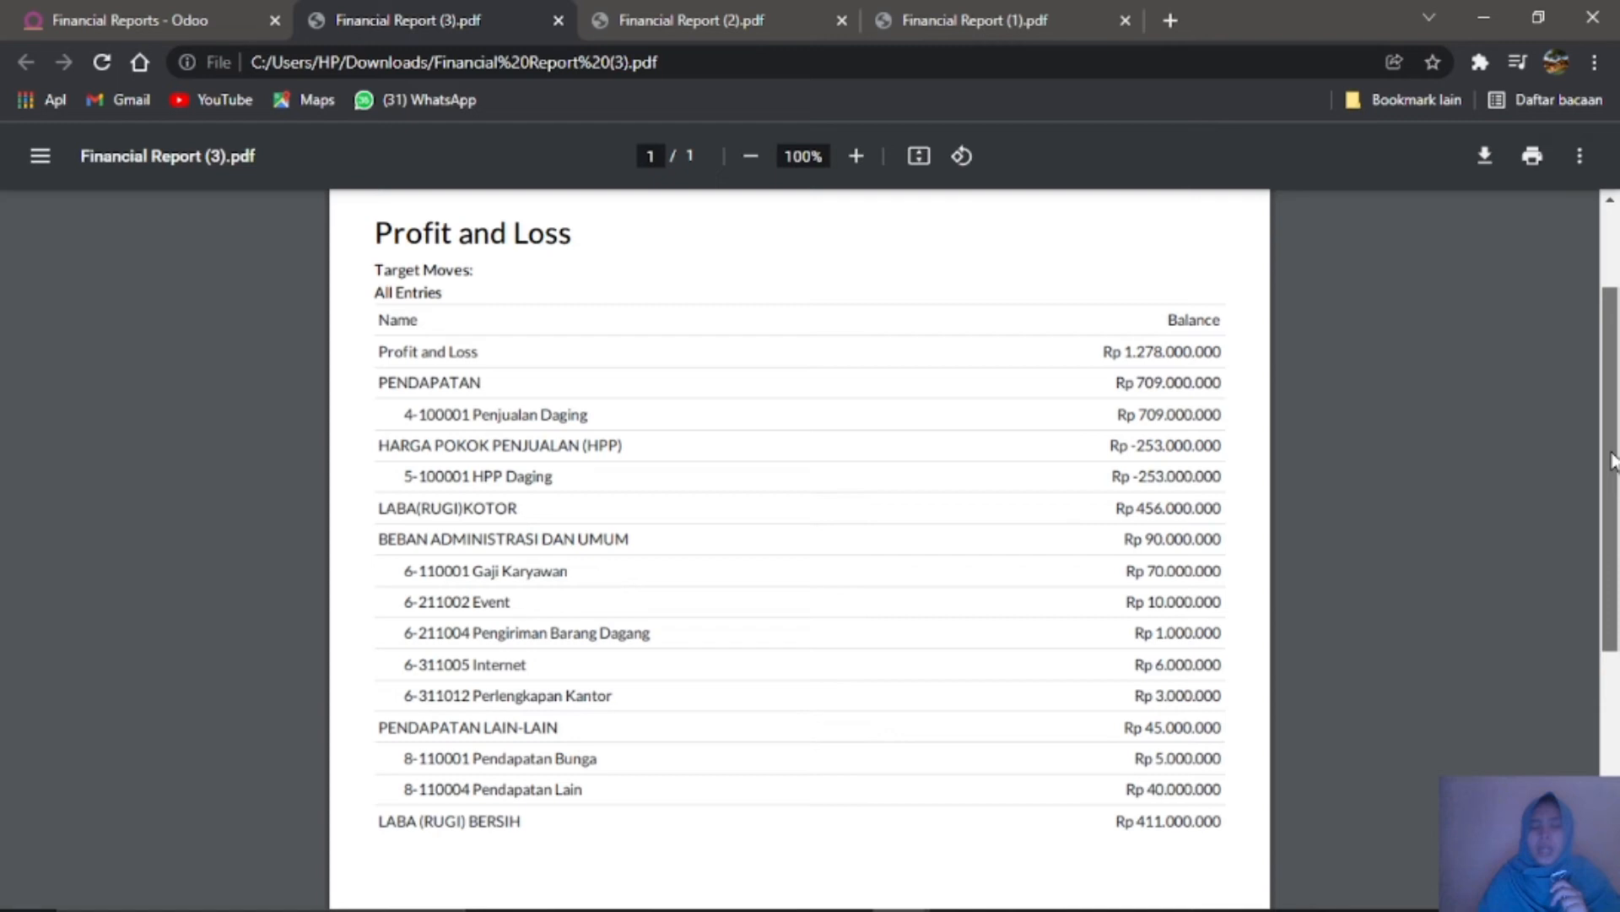
scroll(1612, 460, "down", 1)
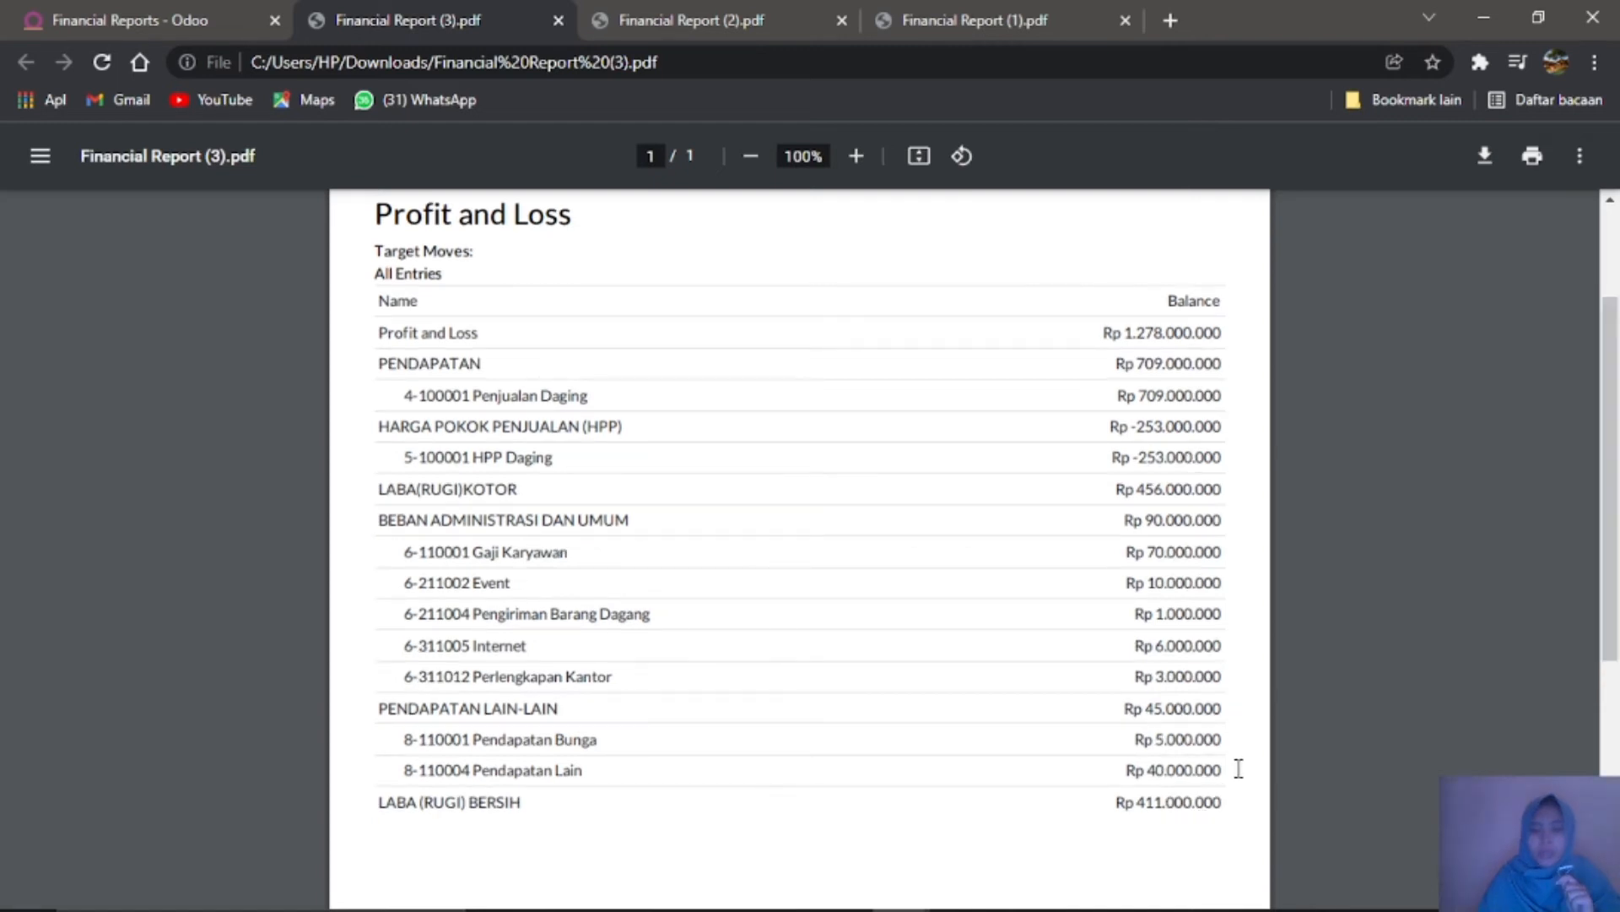
Step: Back in Odoo, print the Balance Sheet report with the target moves set to All Entries
left_click(120, 12)
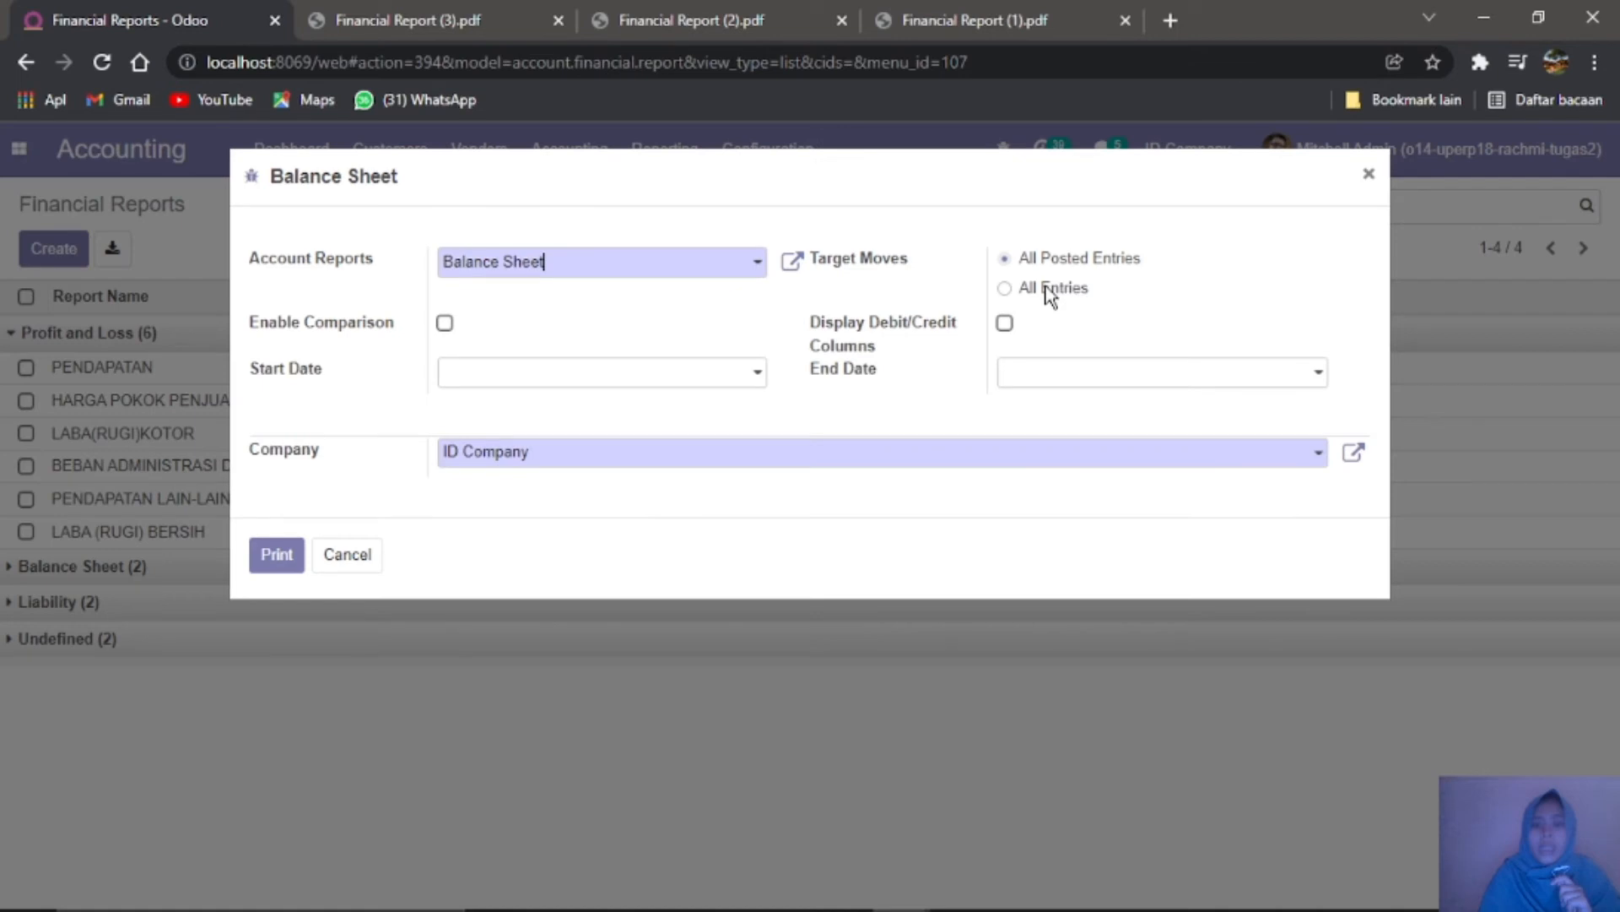
left_click(1047, 287)
left_click(267, 556)
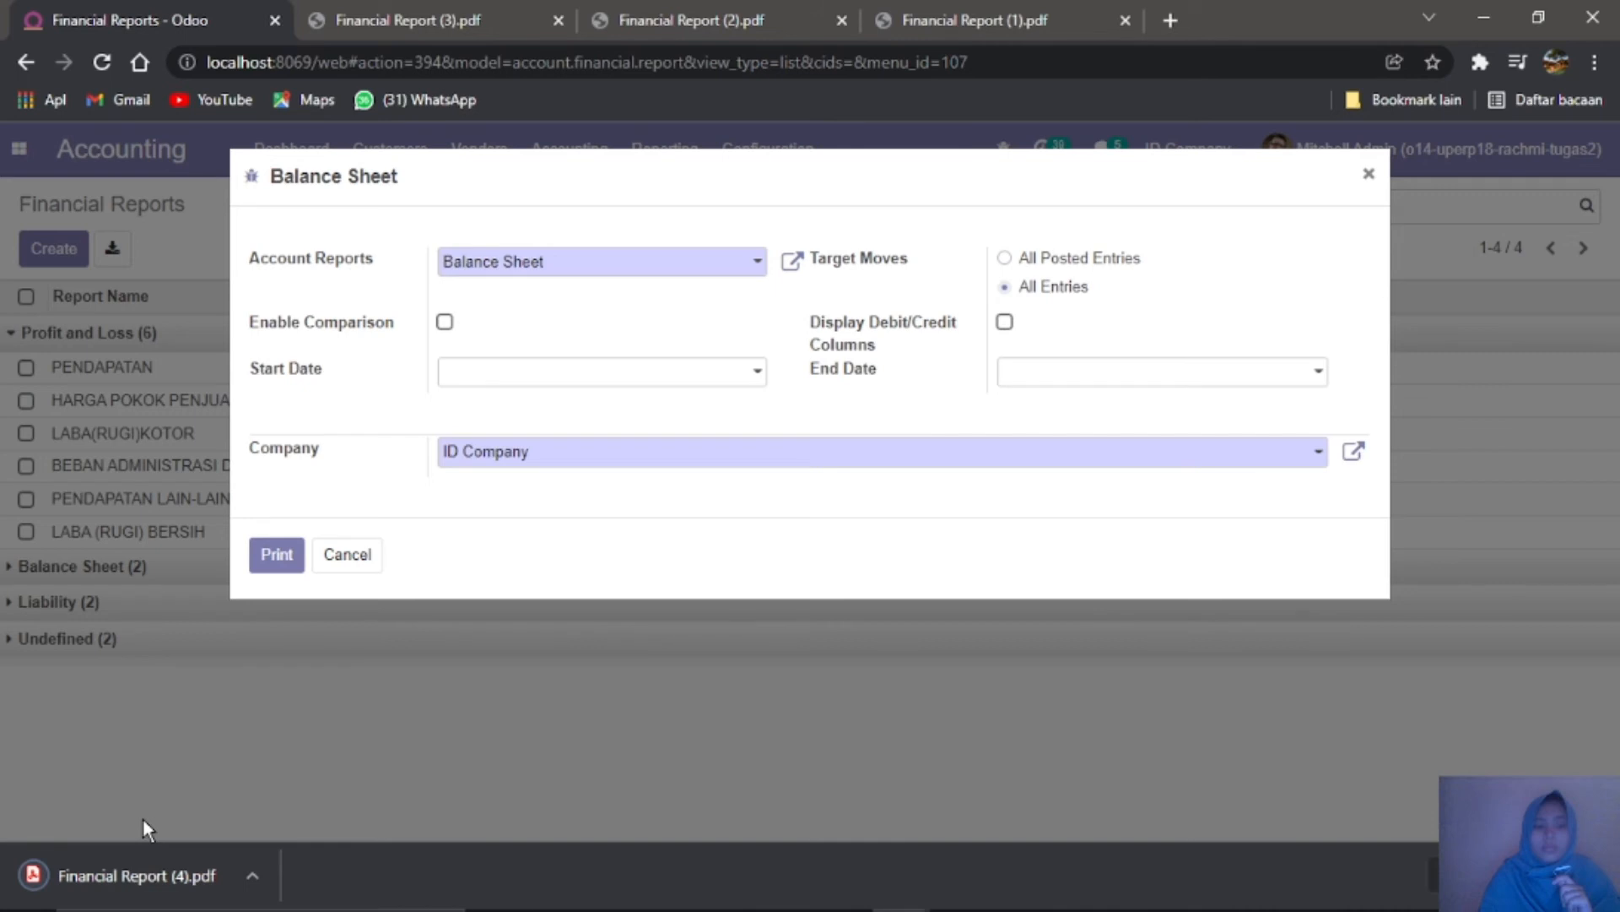
Step: Open the downloaded Financial Report (4).pdf and examine the Assets, Liability and Profit (Loss) to report sections of the Balance Sheet
left_click(135, 876)
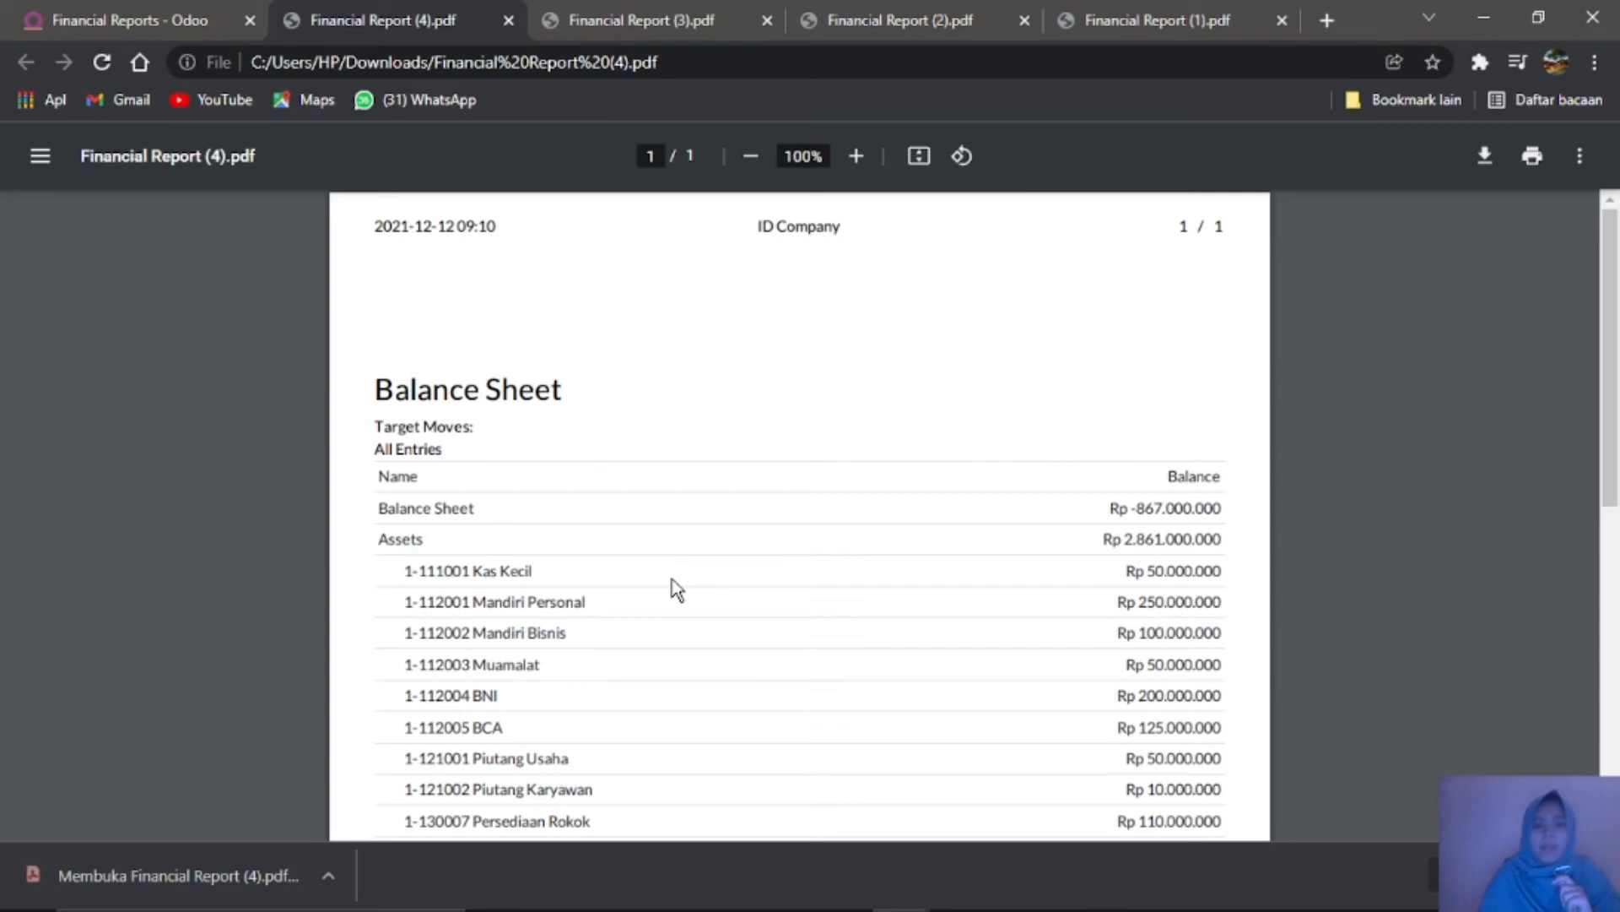
scroll(1564, 470, "down", 2)
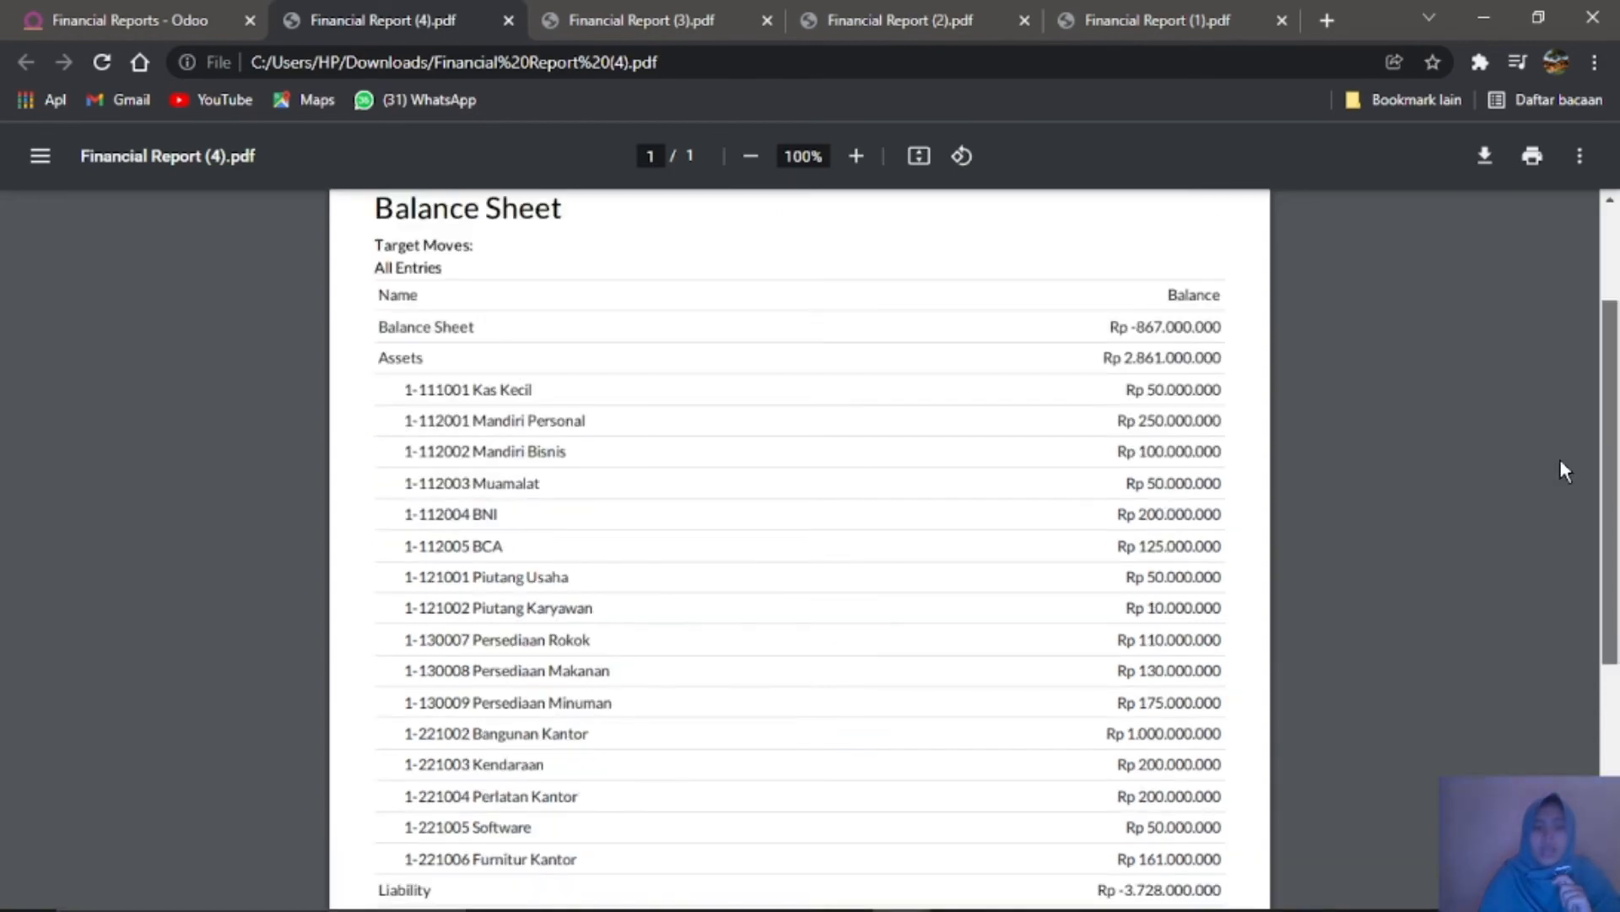
scroll(1560, 462, "down", 2)
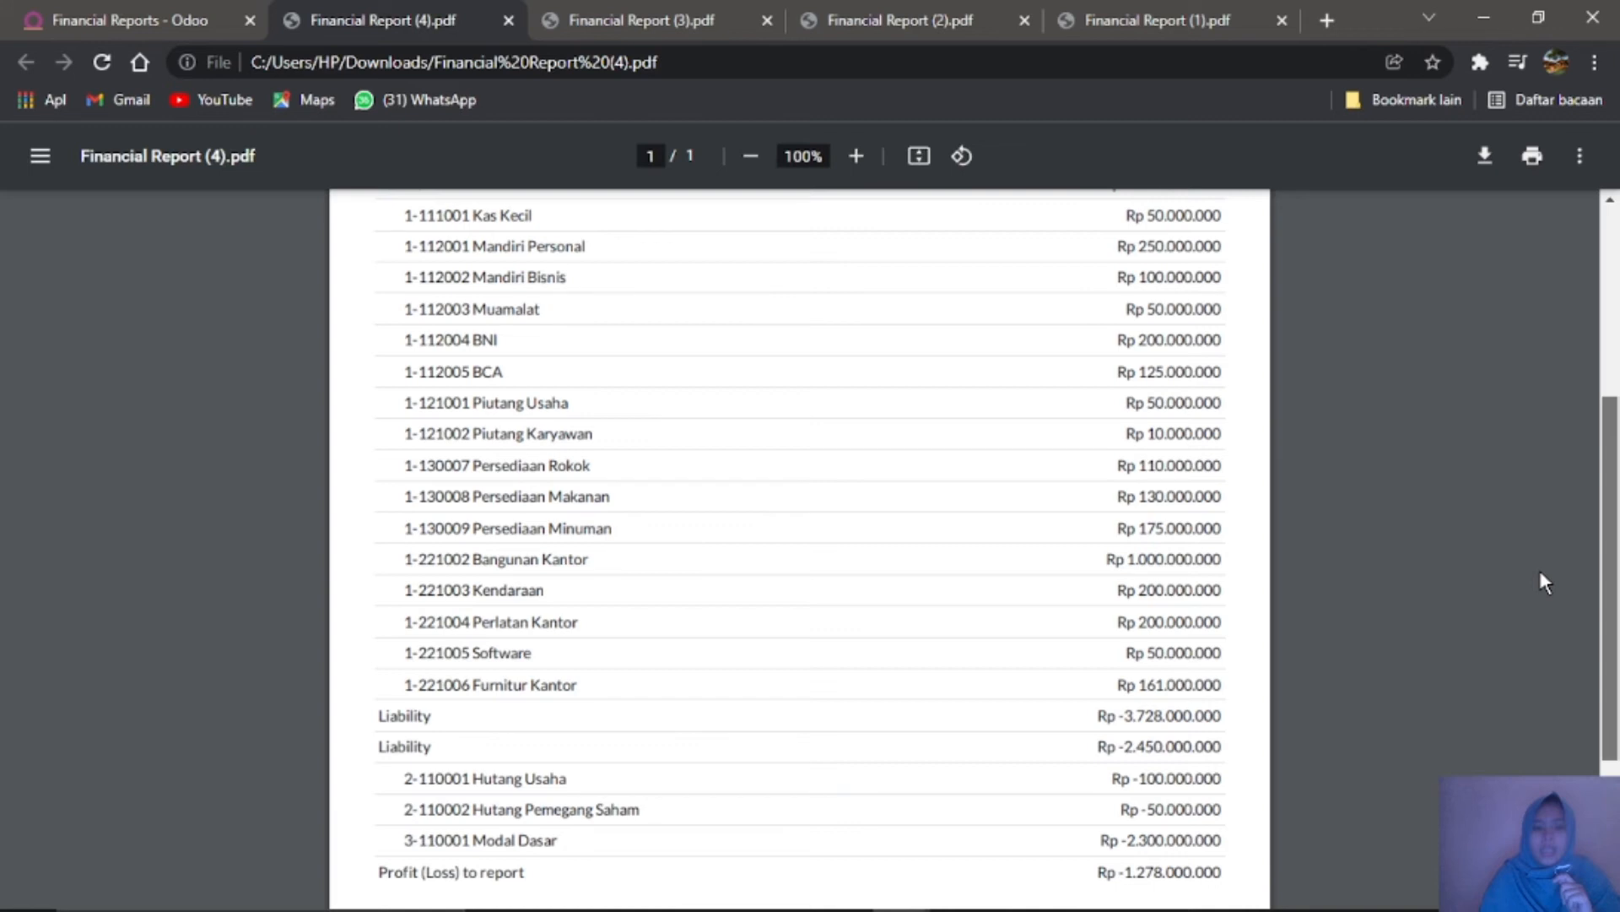
scroll(1516, 579, "down", 1)
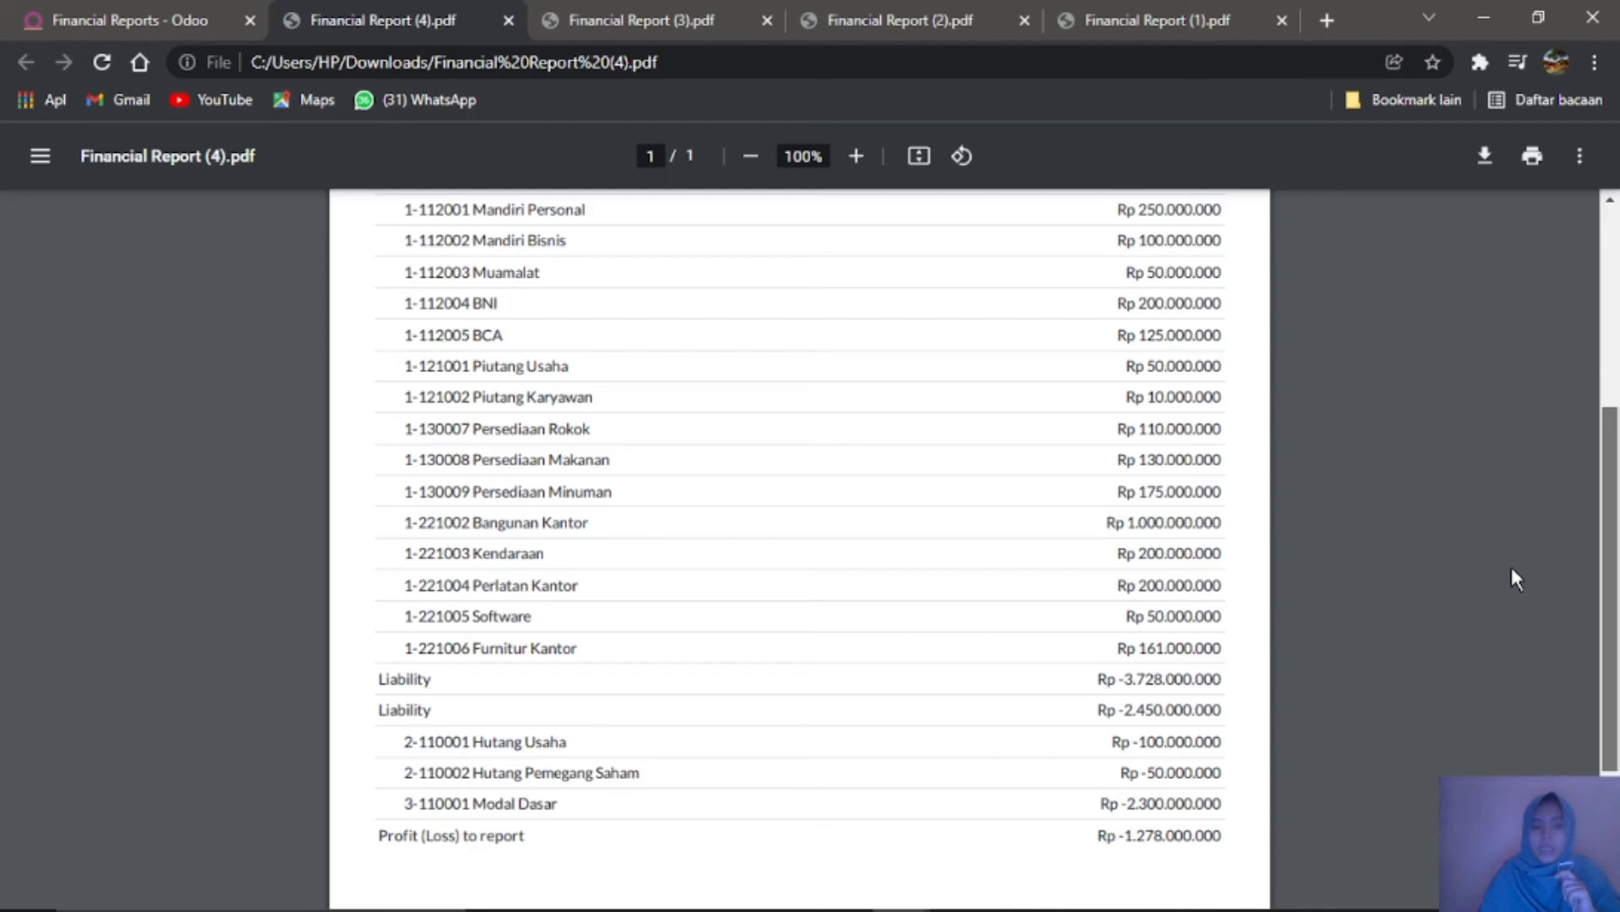
Step: Return to Odoo, close the Balance Sheet print dialog, and open the Assets line of the Balance Sheet group
key("ctrl+shift+Tab")
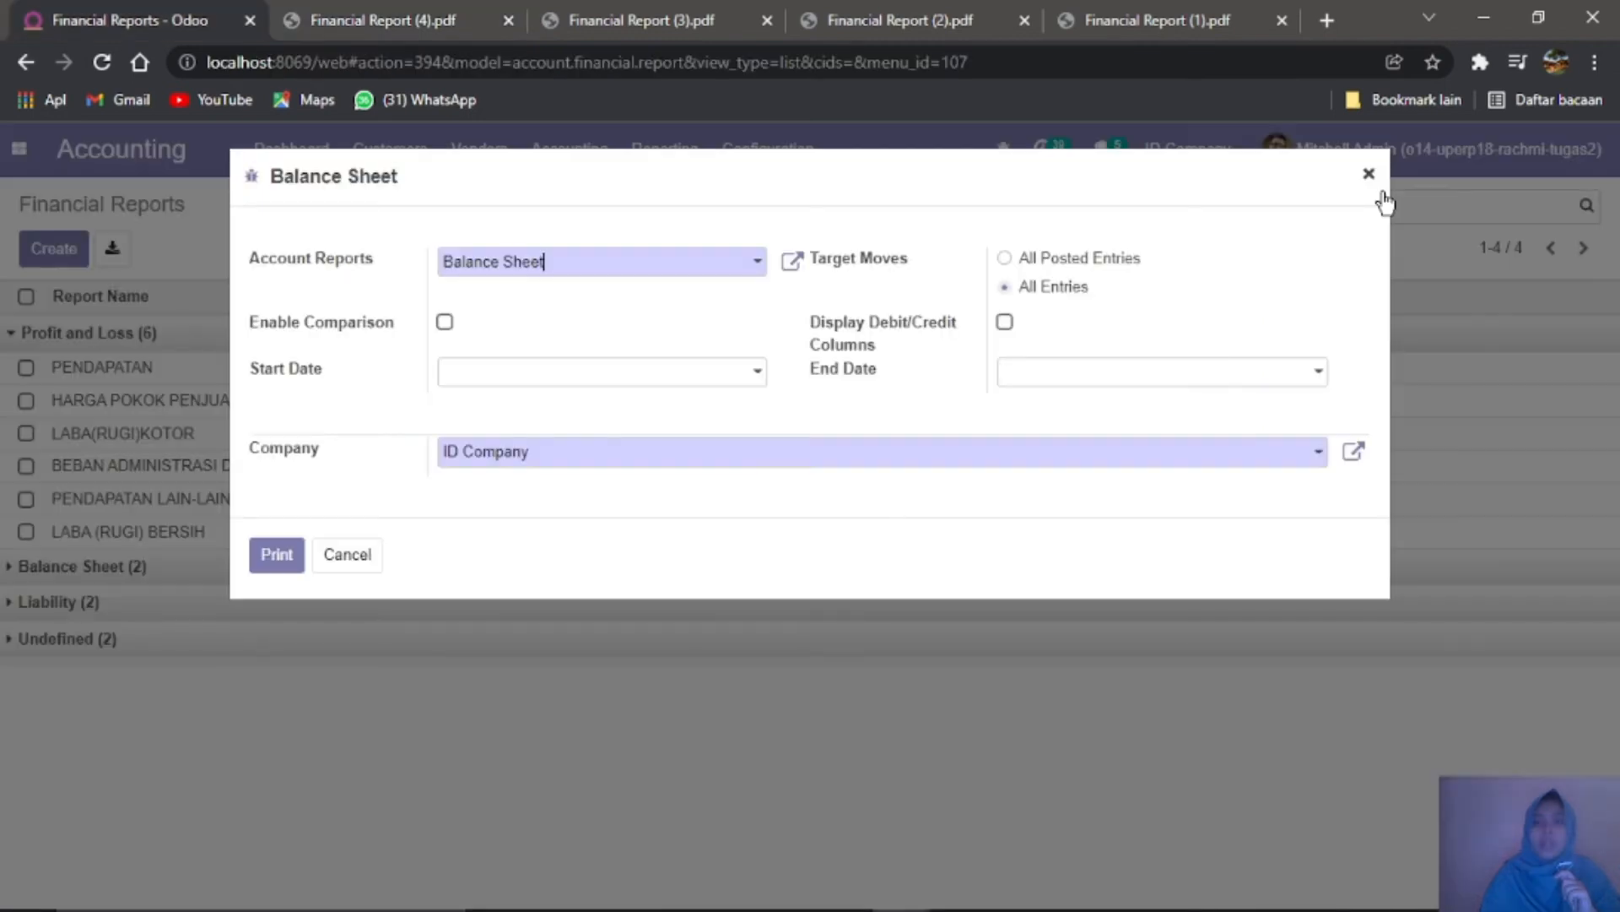
left_click(1371, 176)
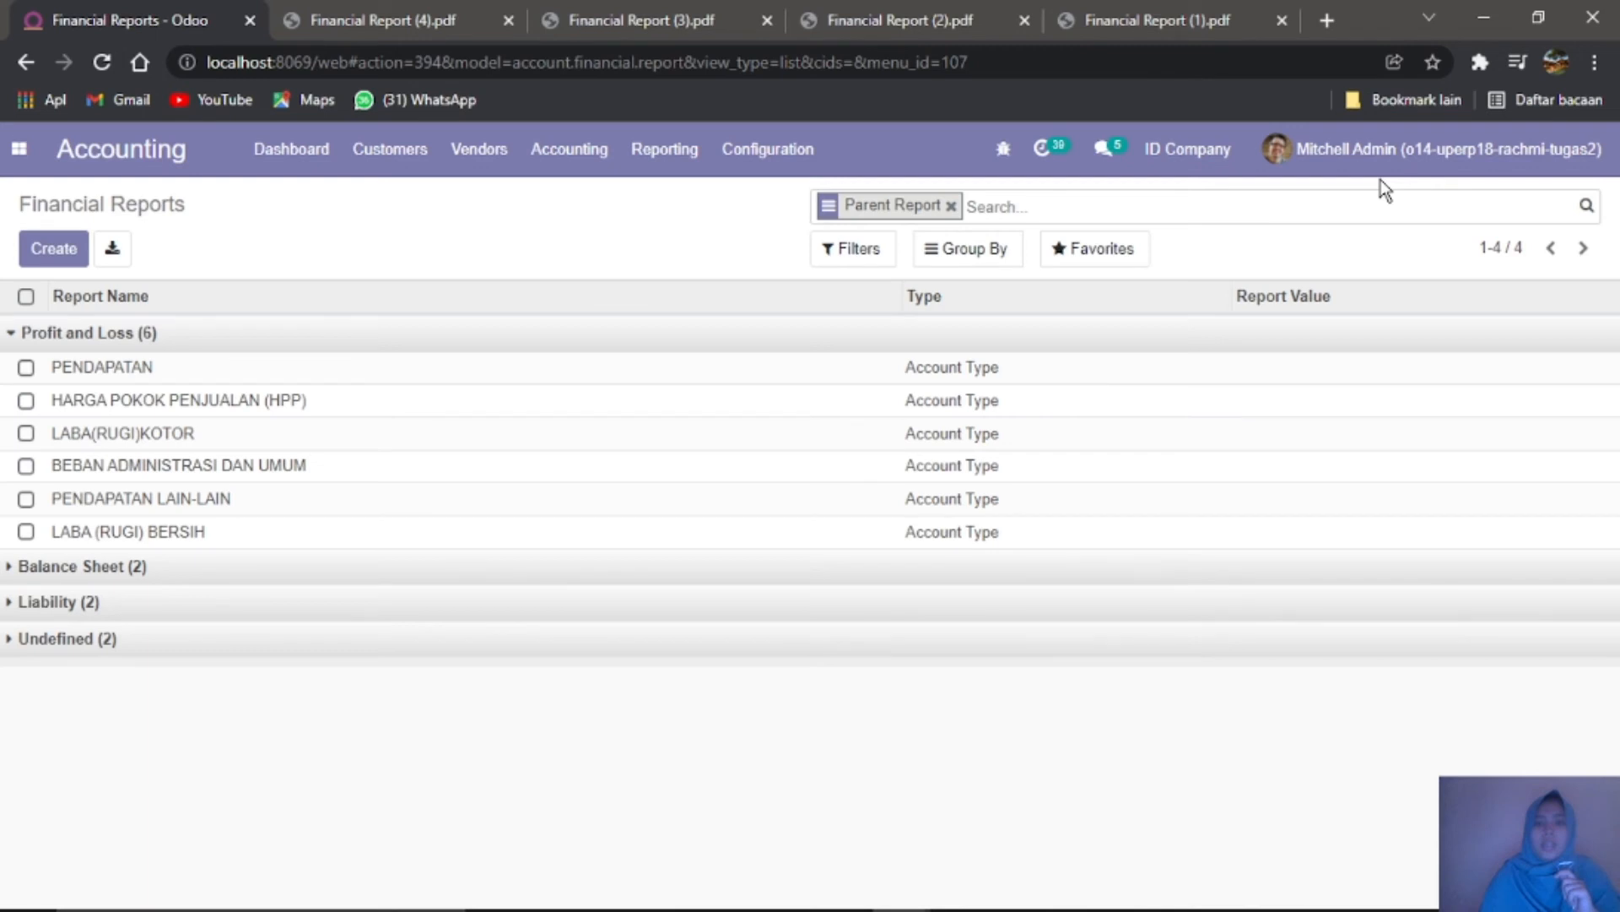
left_click(236, 333)
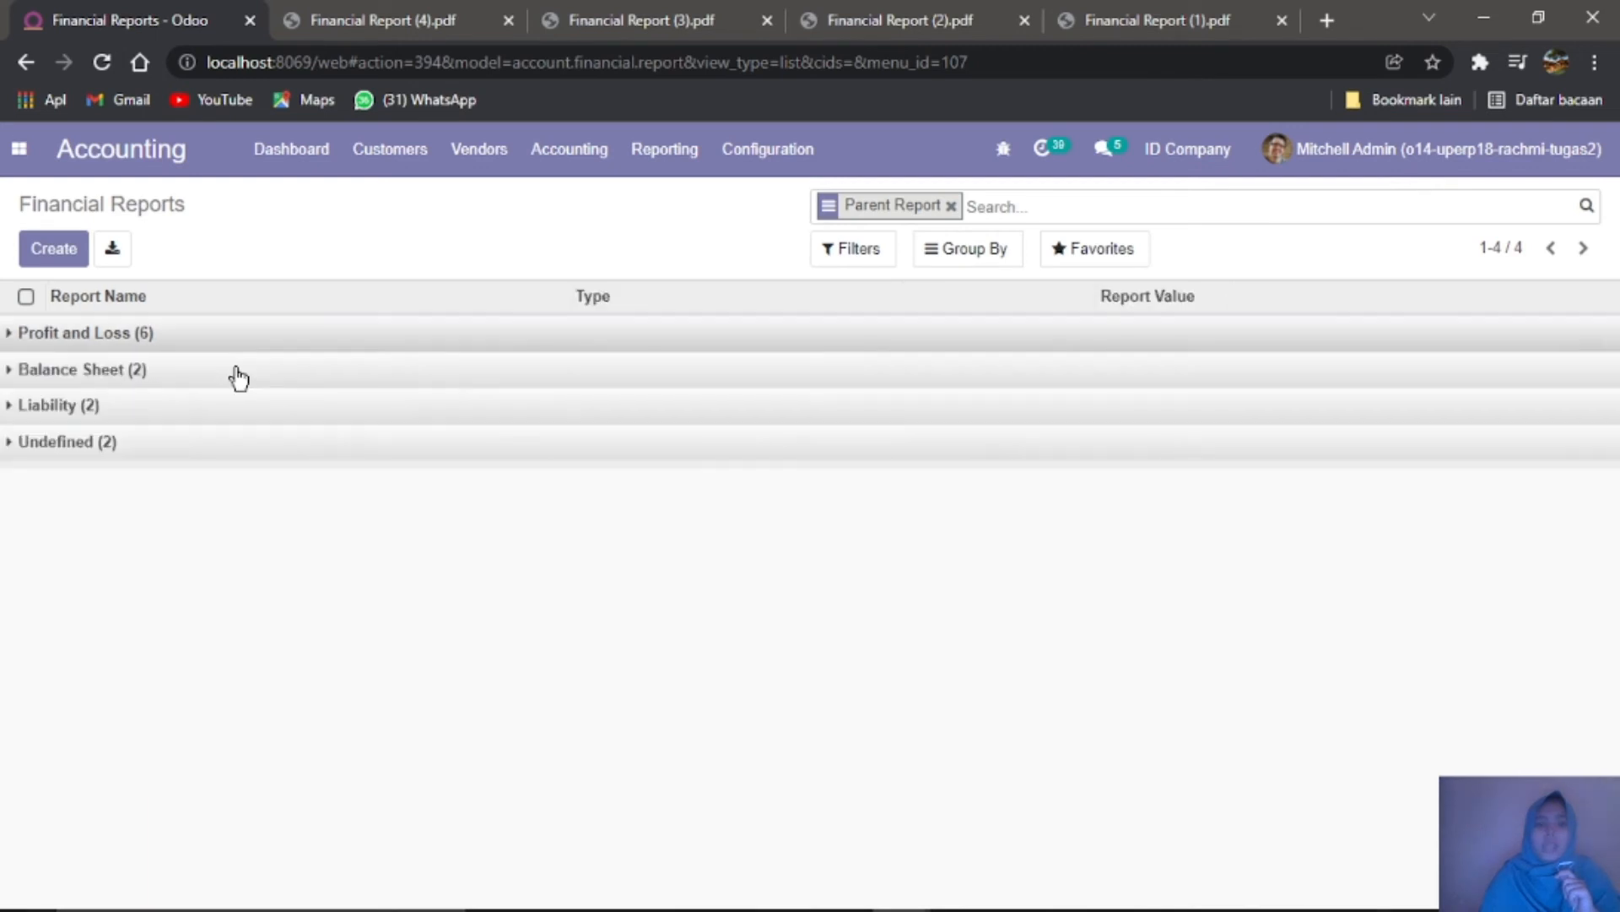
left_click(237, 372)
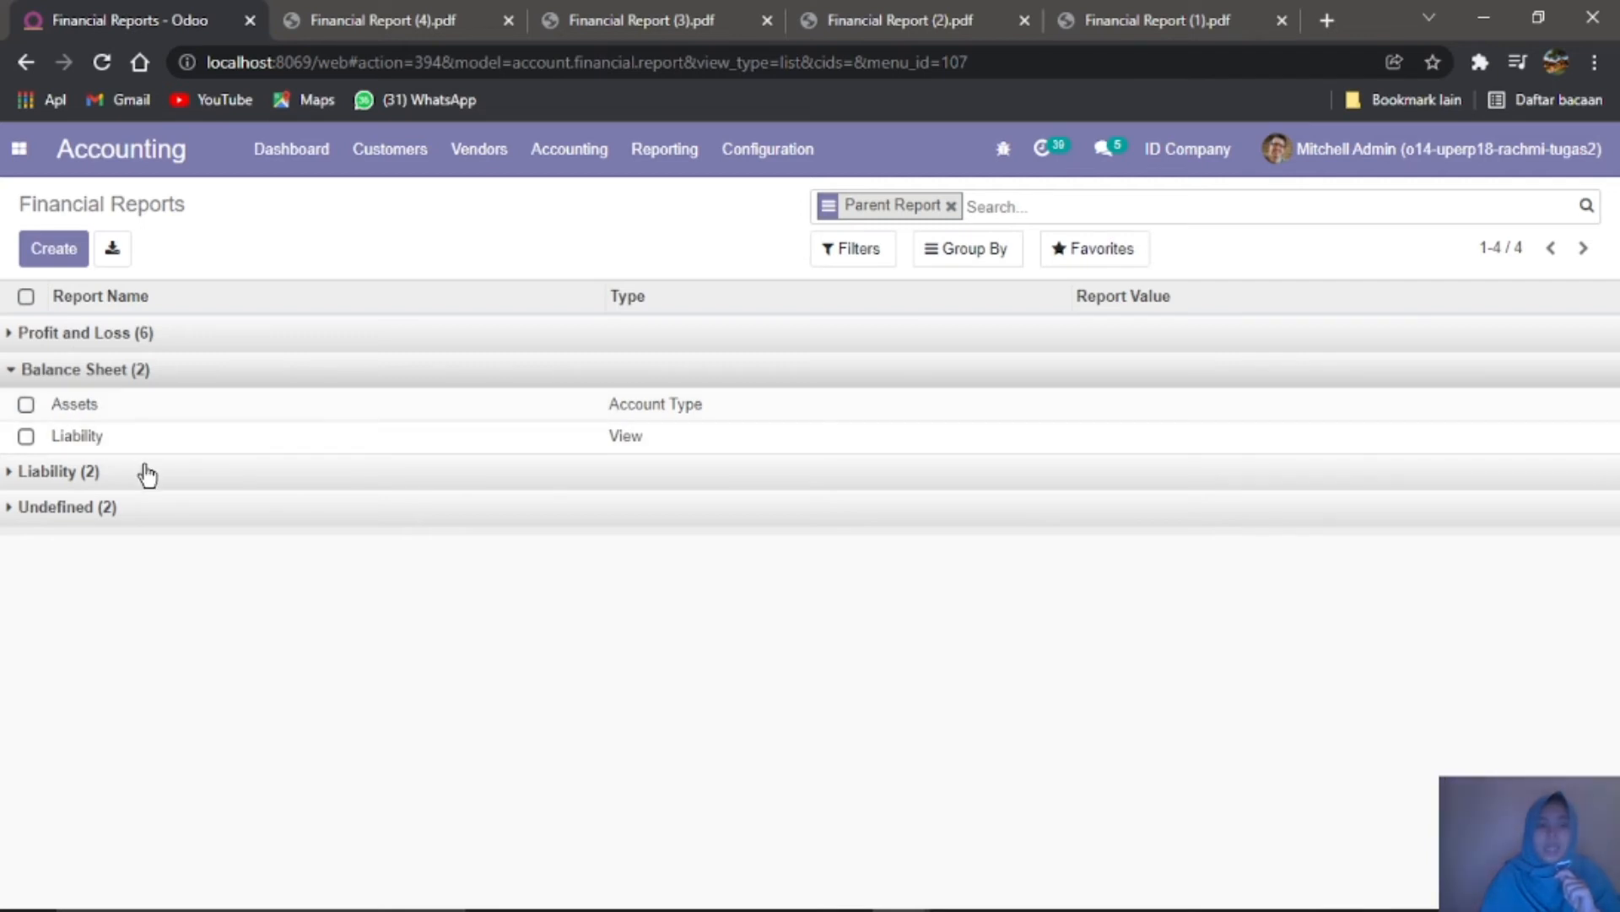
left_click(201, 422)
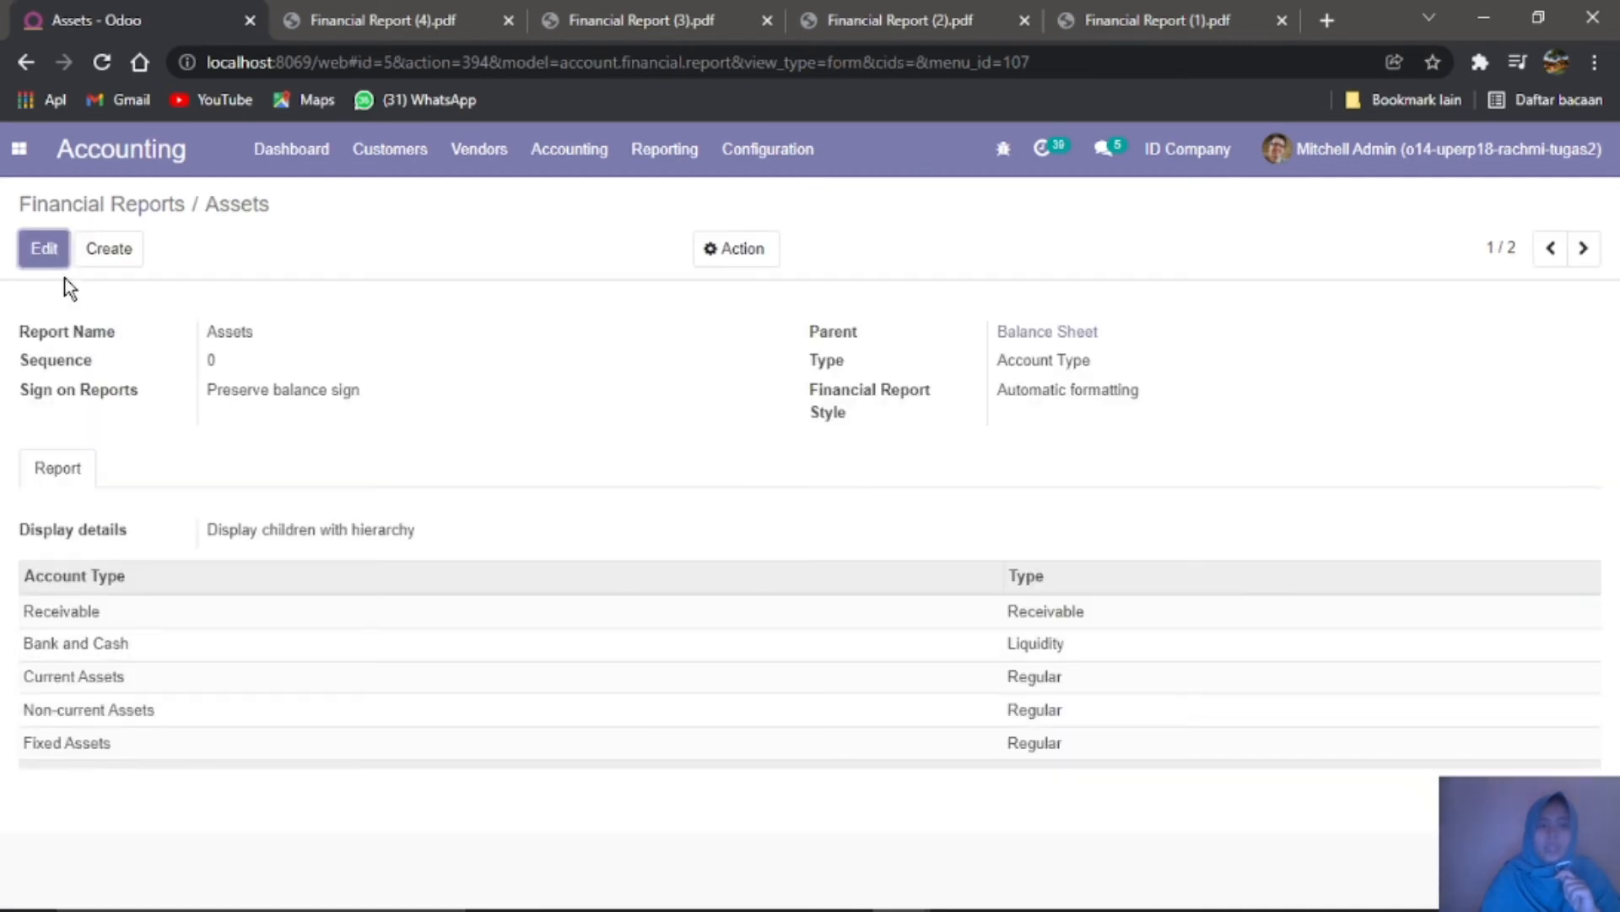
Step: Rename the Assets report line as AKTIVA, set its sequence to 1, and save it
left_click(48, 251)
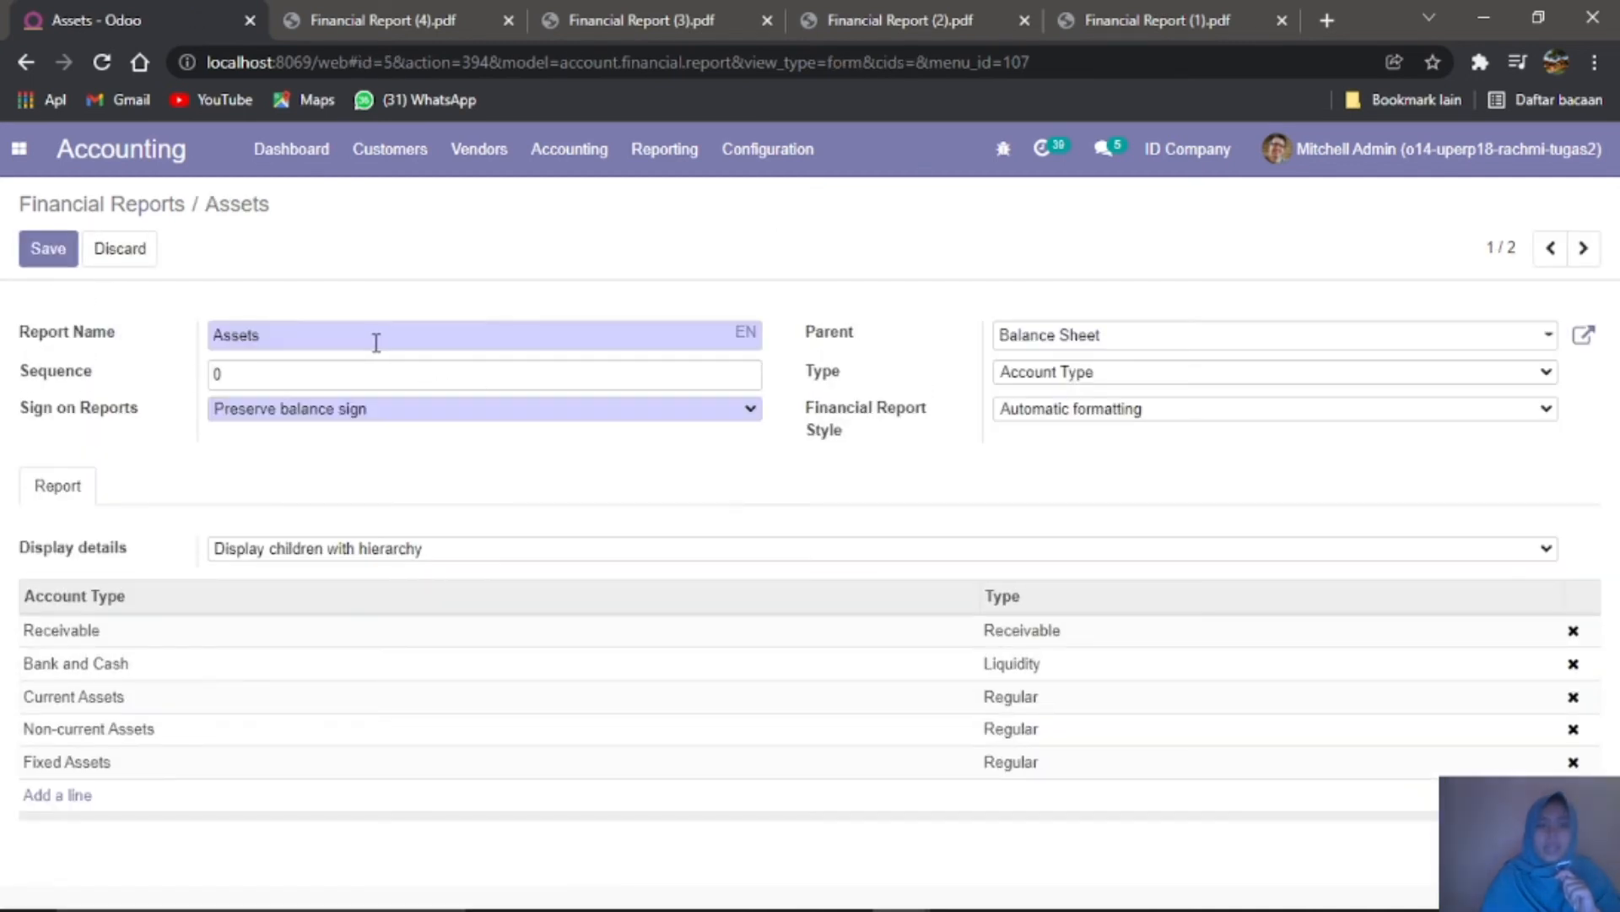
left_click_drag(373, 339, 179, 393)
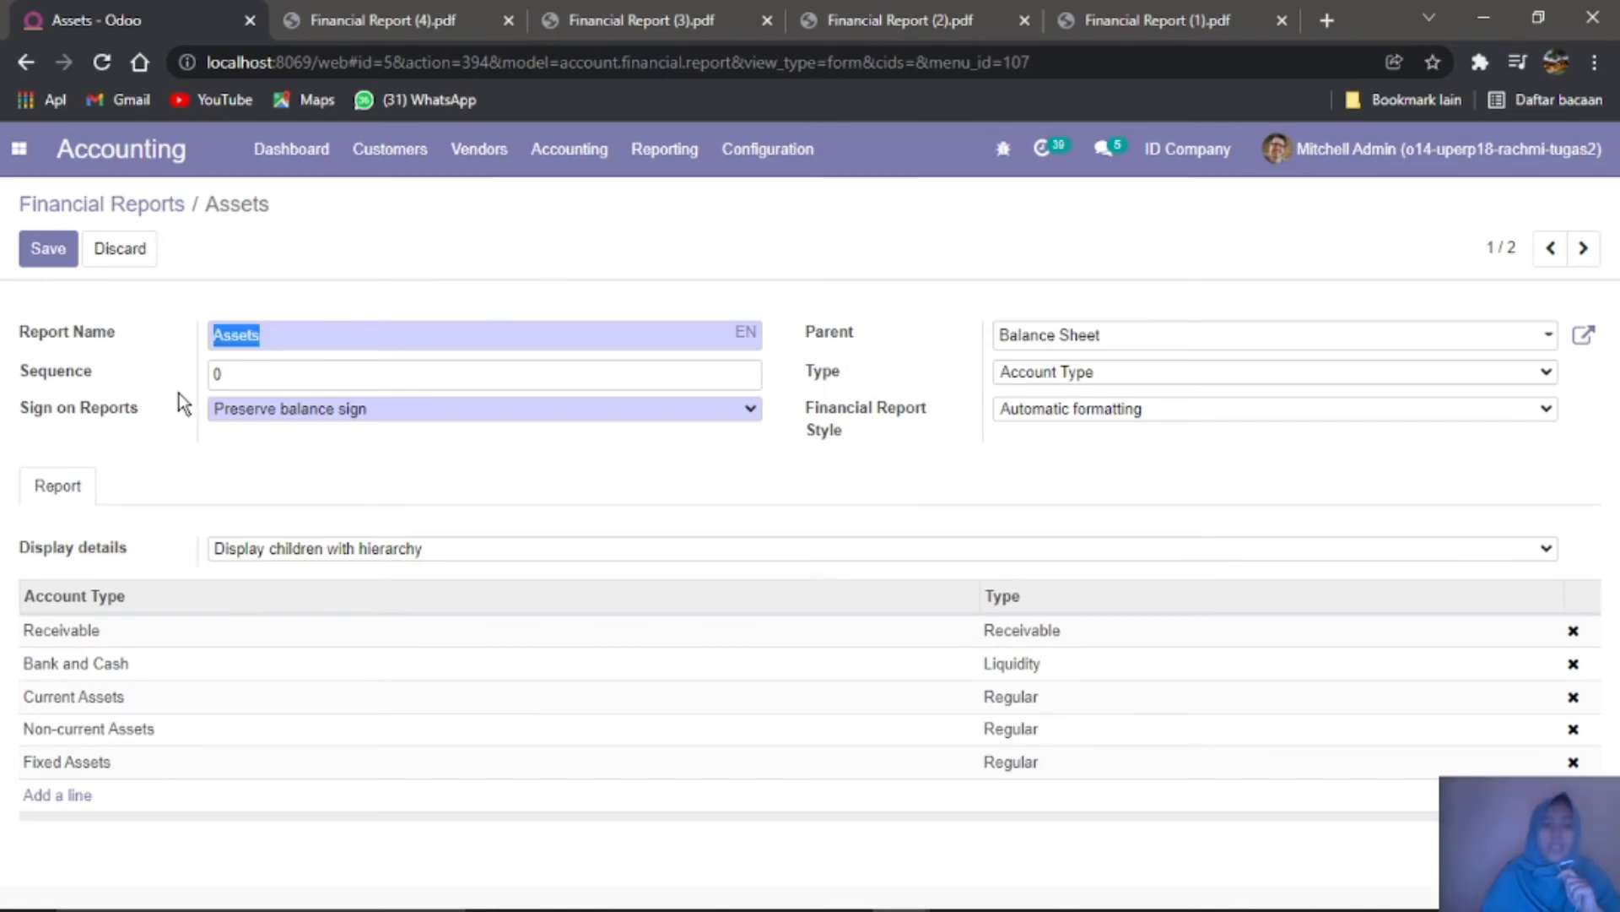
type("AKTIVA")
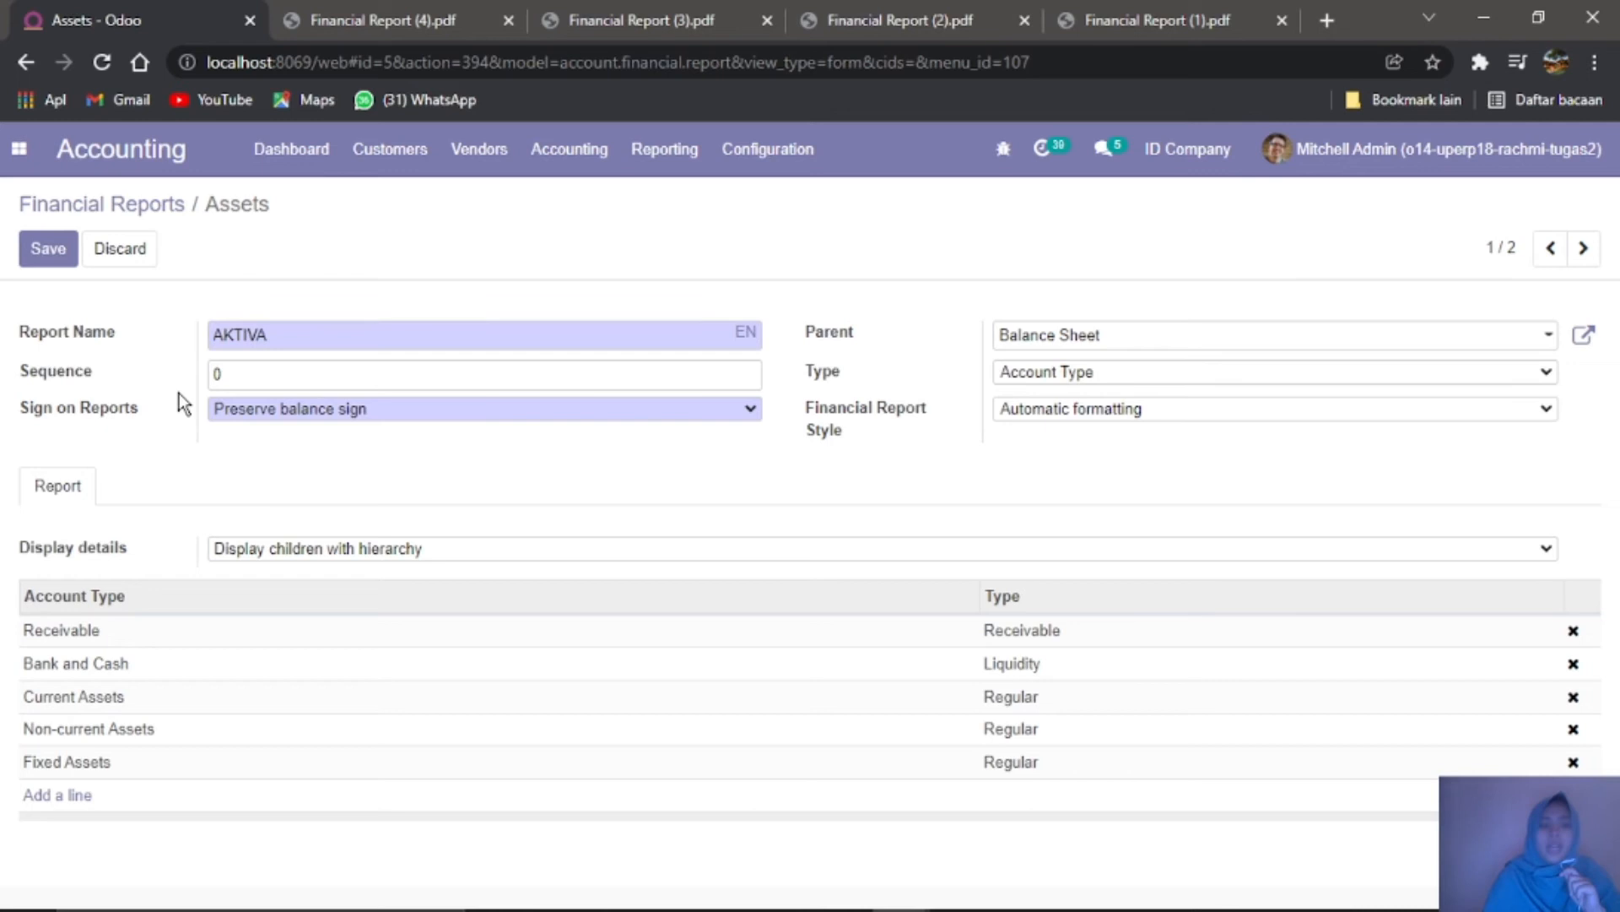
double_click(278, 372)
type("1")
left_click(431, 418)
left_click(432, 418)
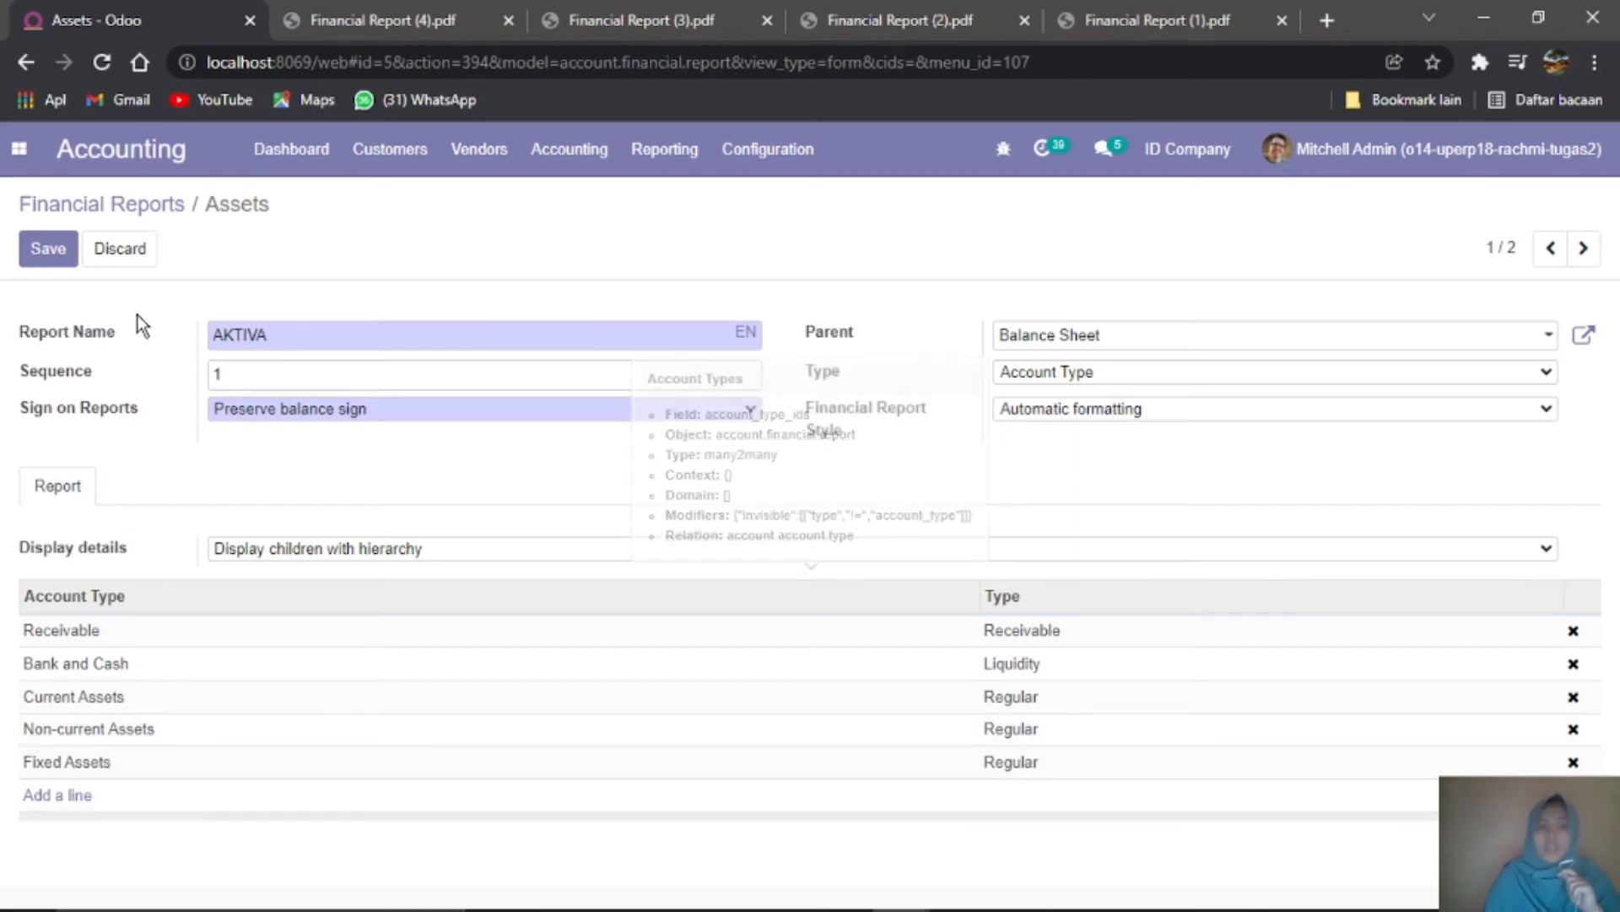
left_click(48, 250)
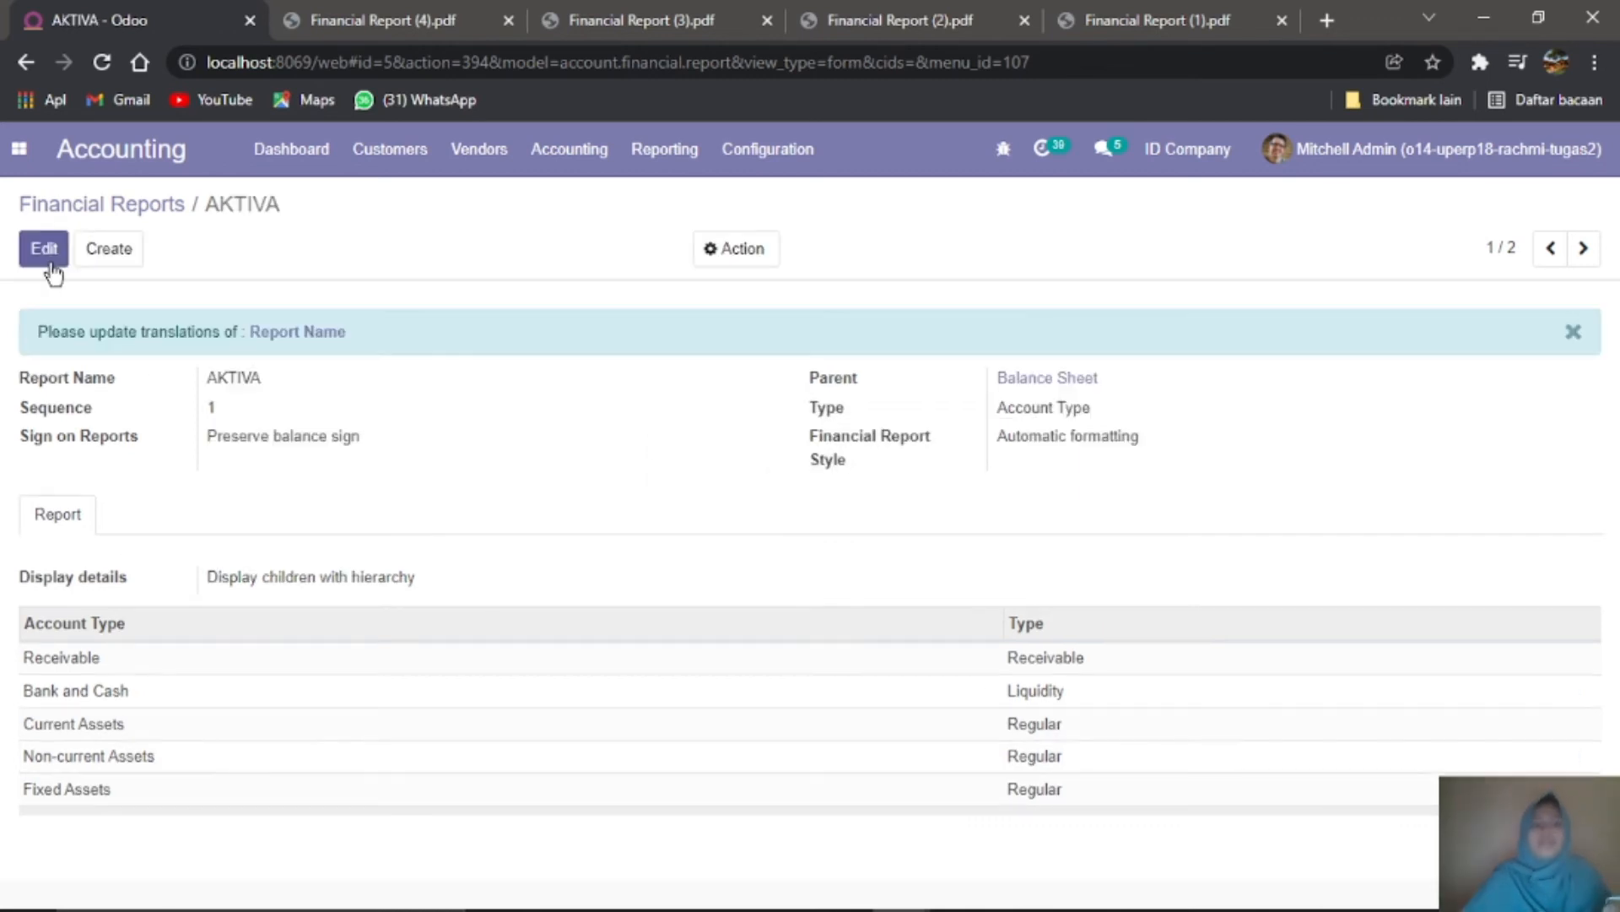
Step: Rename the Liability line of the Balance Sheet group as HUTANG DAN MODAL and save it
left_click(123, 216)
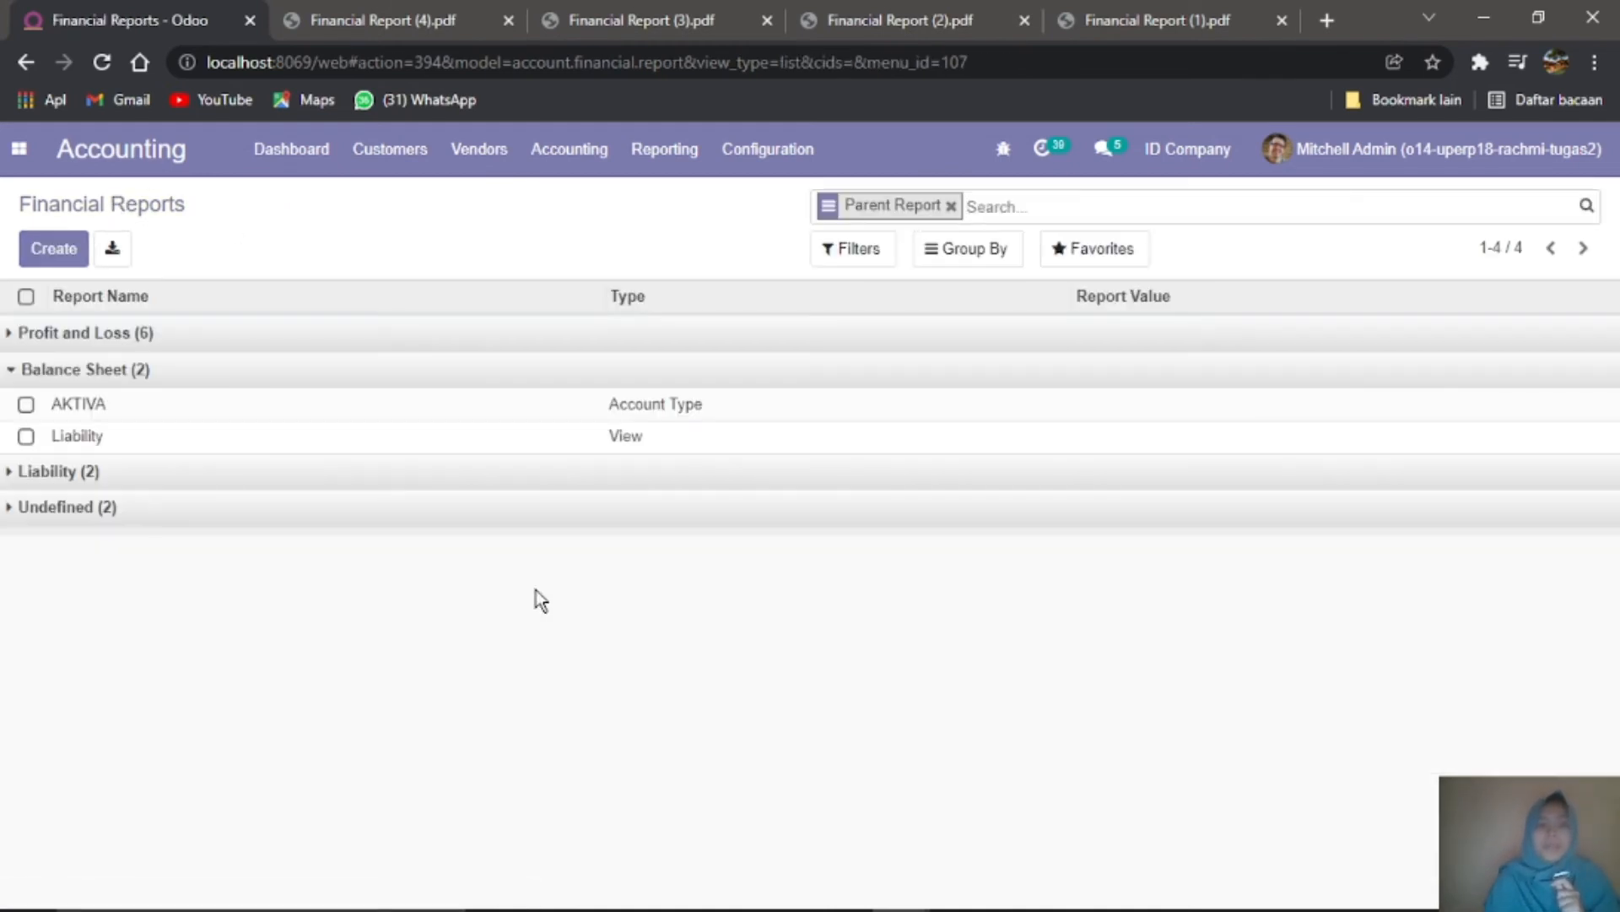
left_click(180, 445)
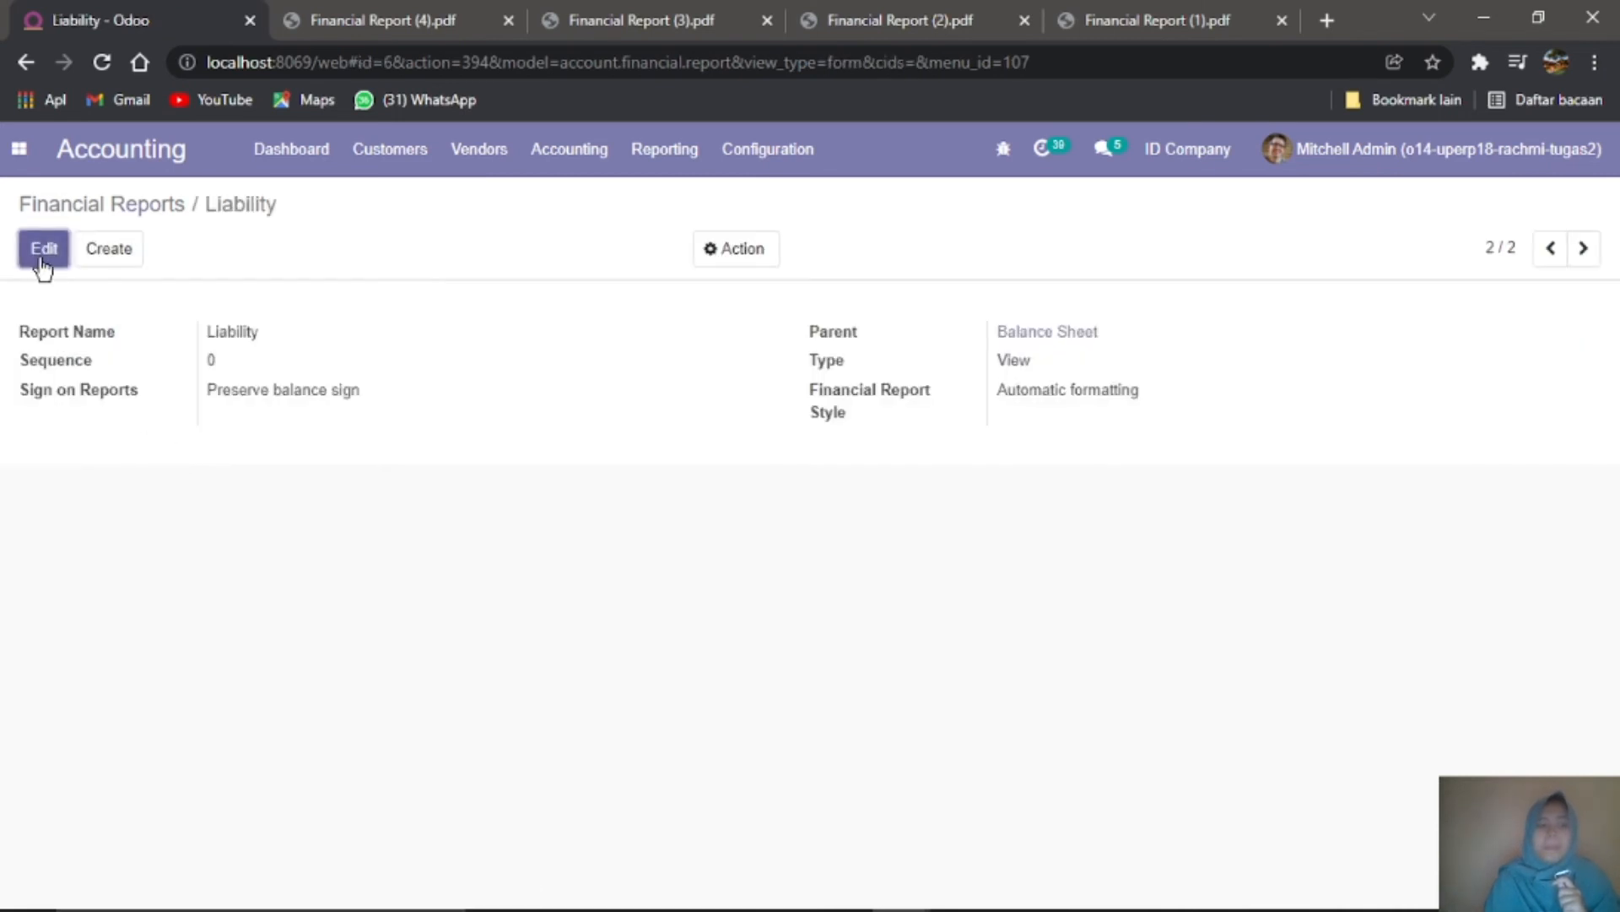
left_click(40, 258)
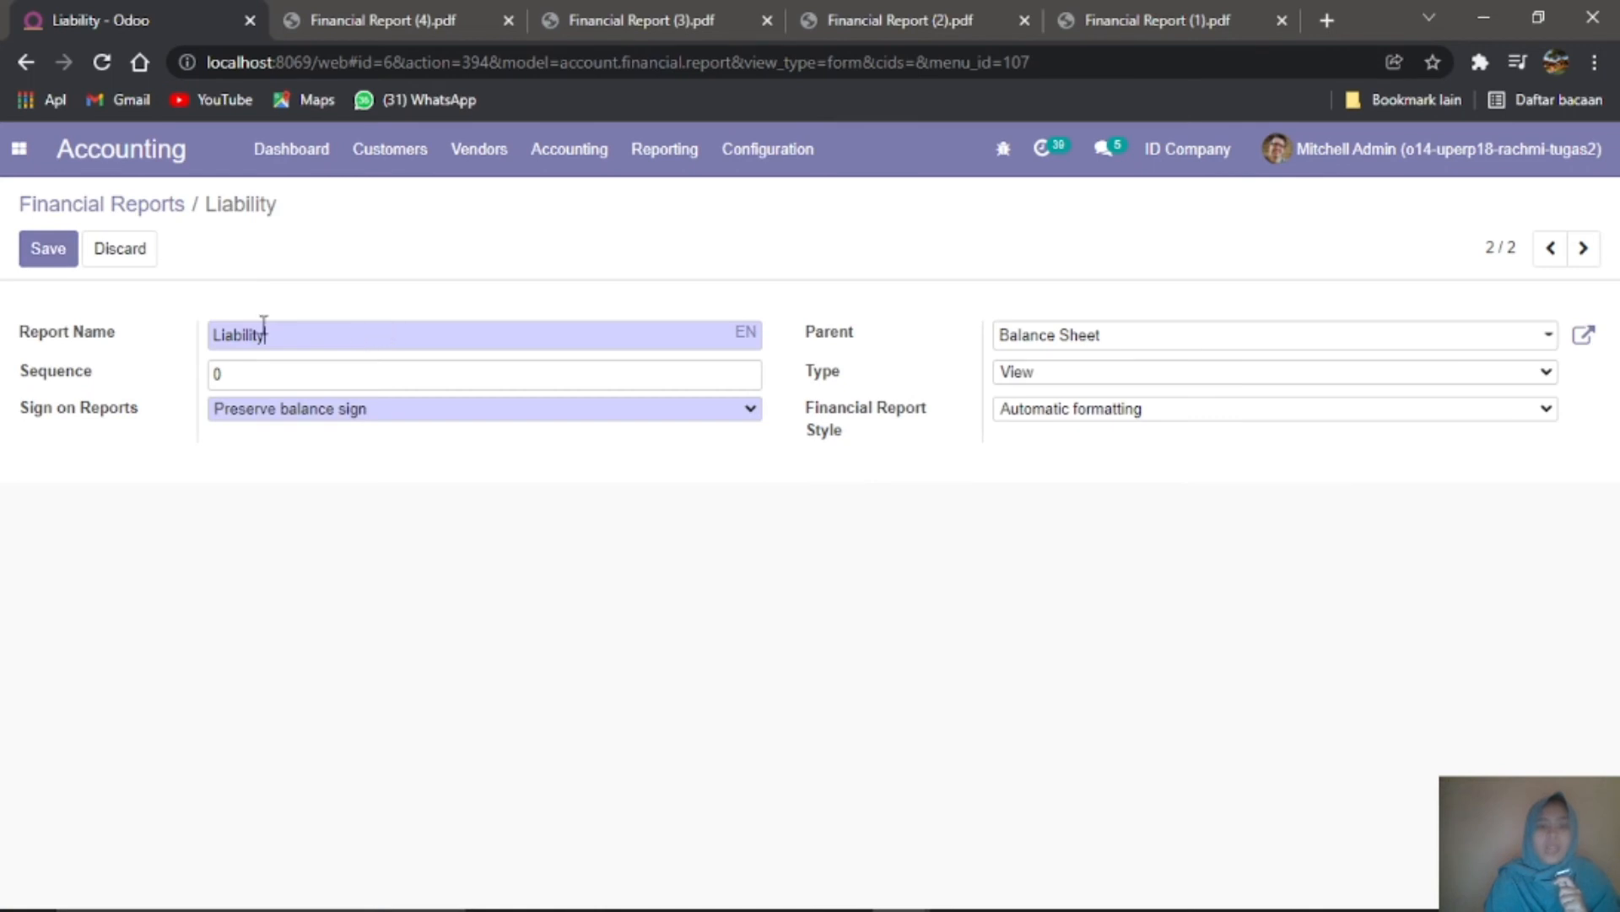
left_click_drag(265, 329, 79, 337)
type("Hu")
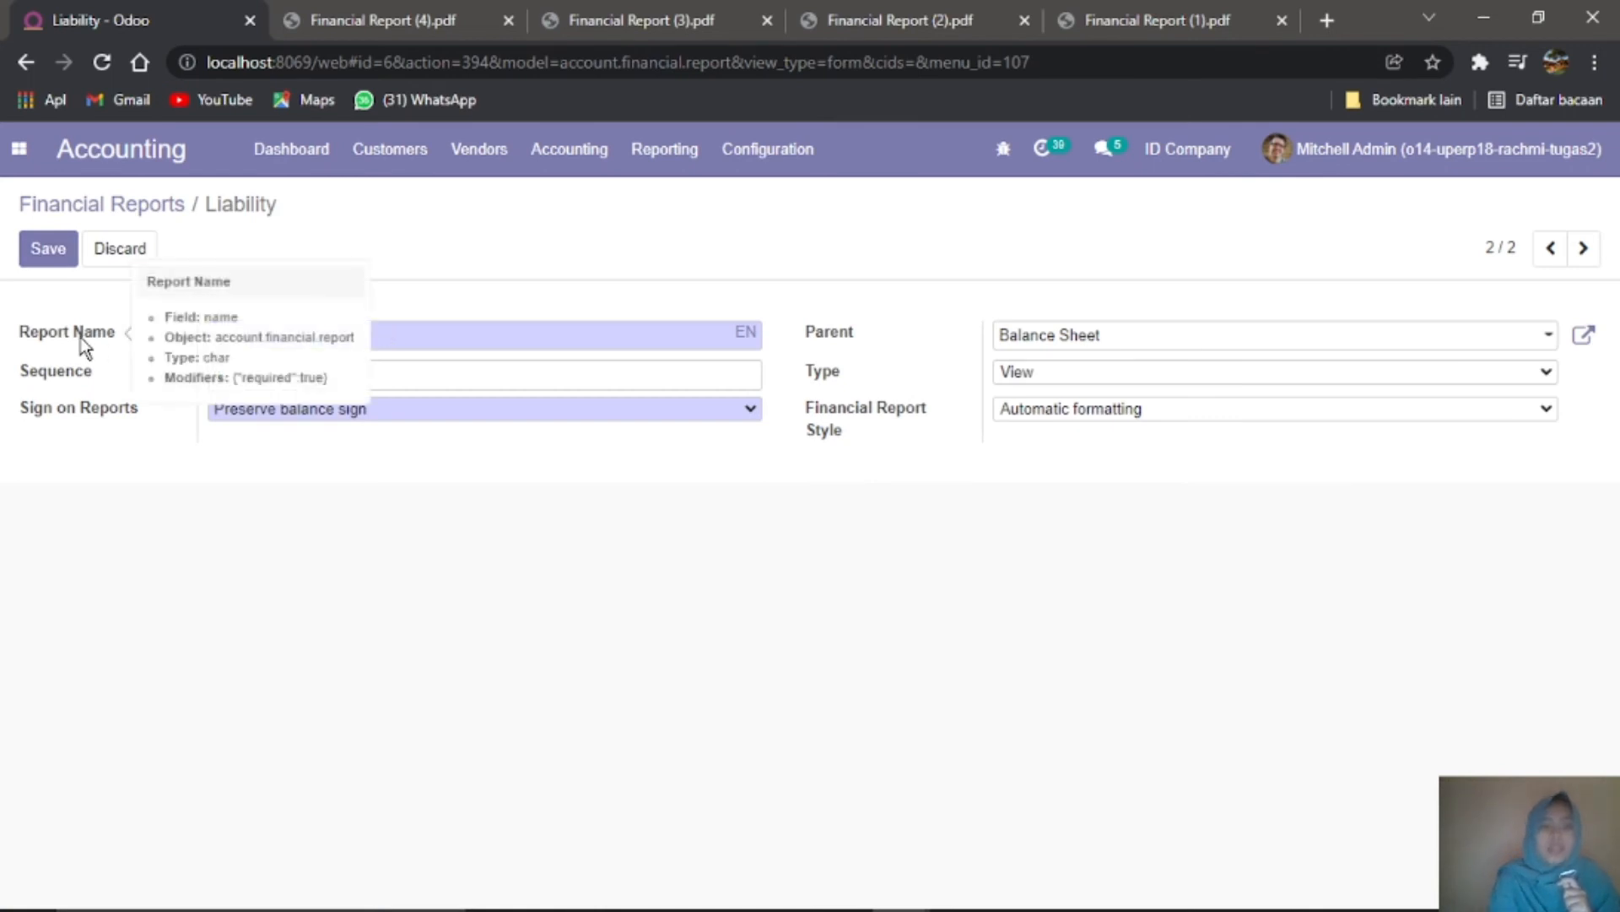
type("T")
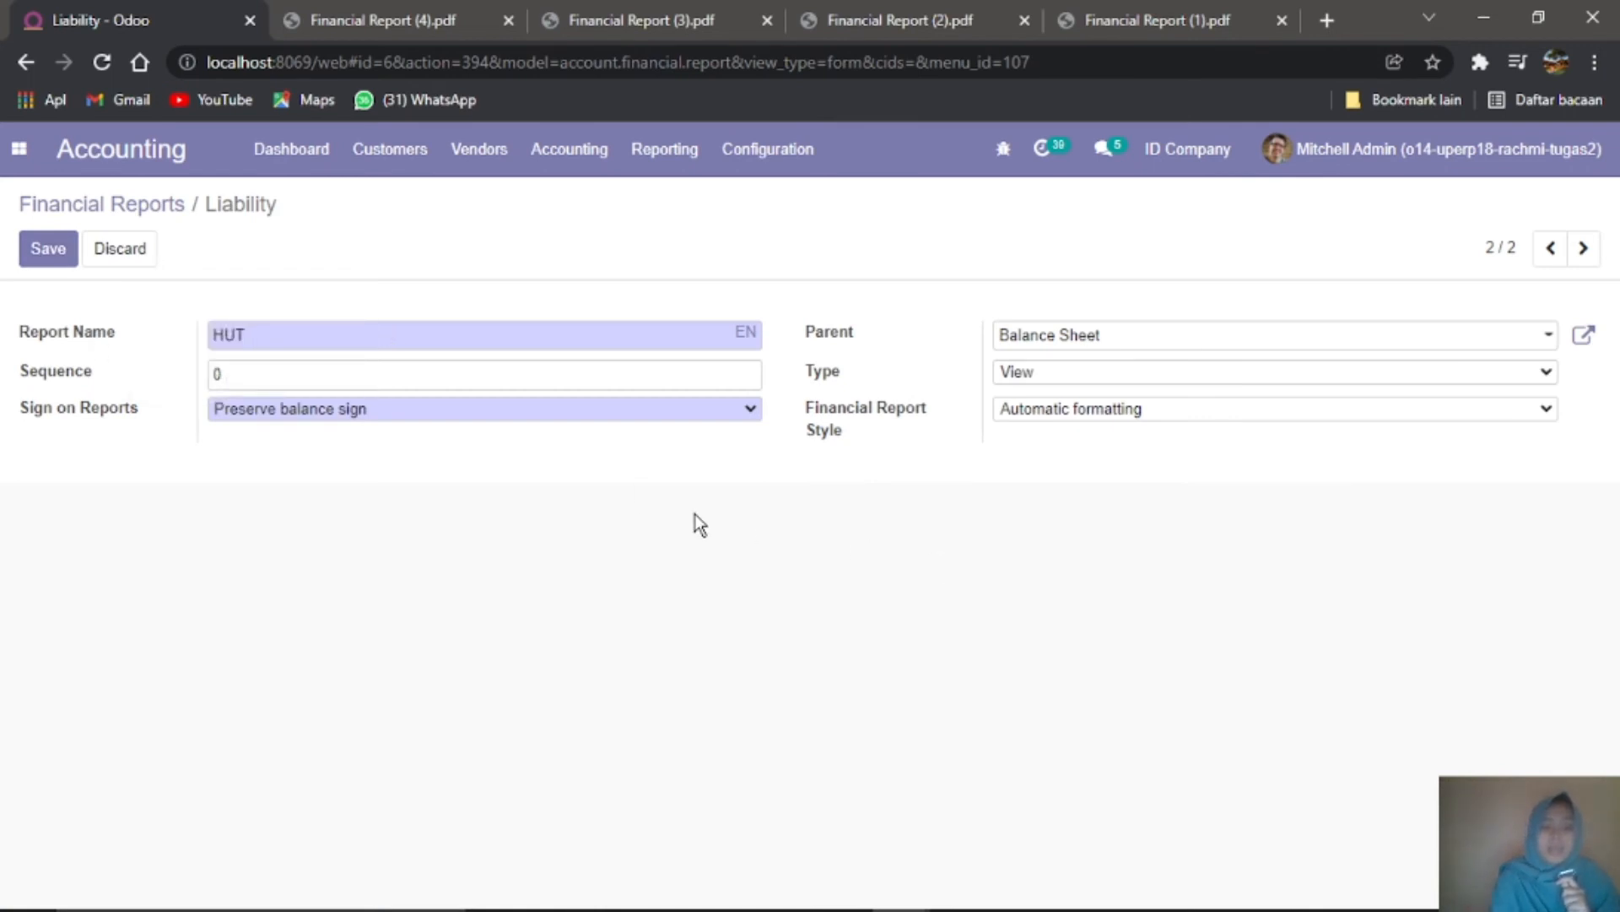
type("ANG")
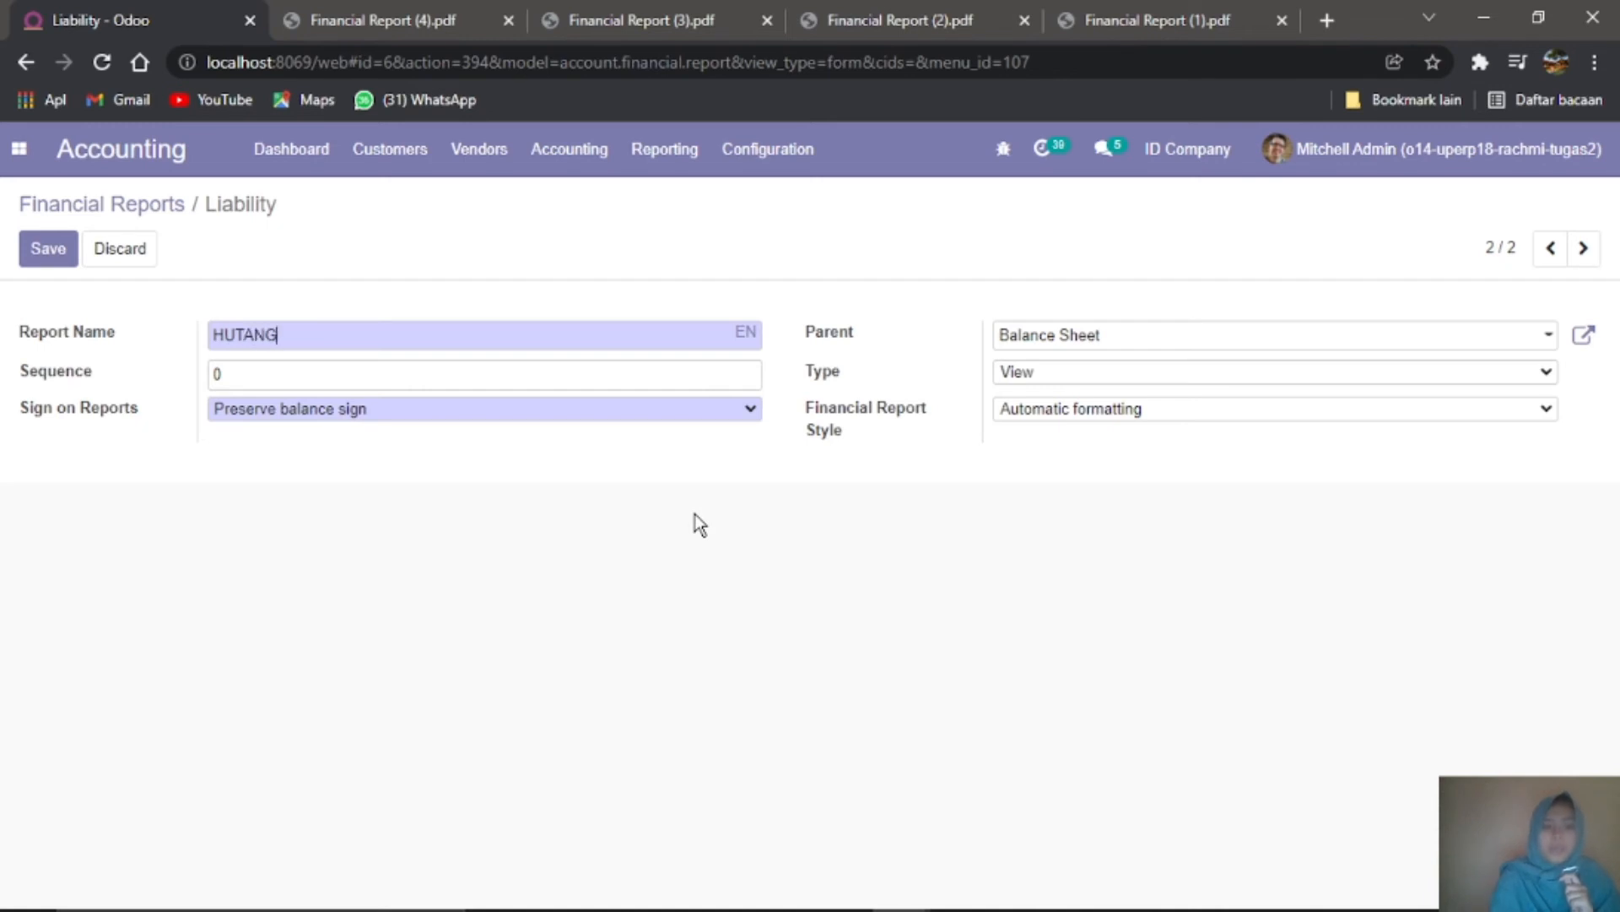
type(" DAN MODAL")
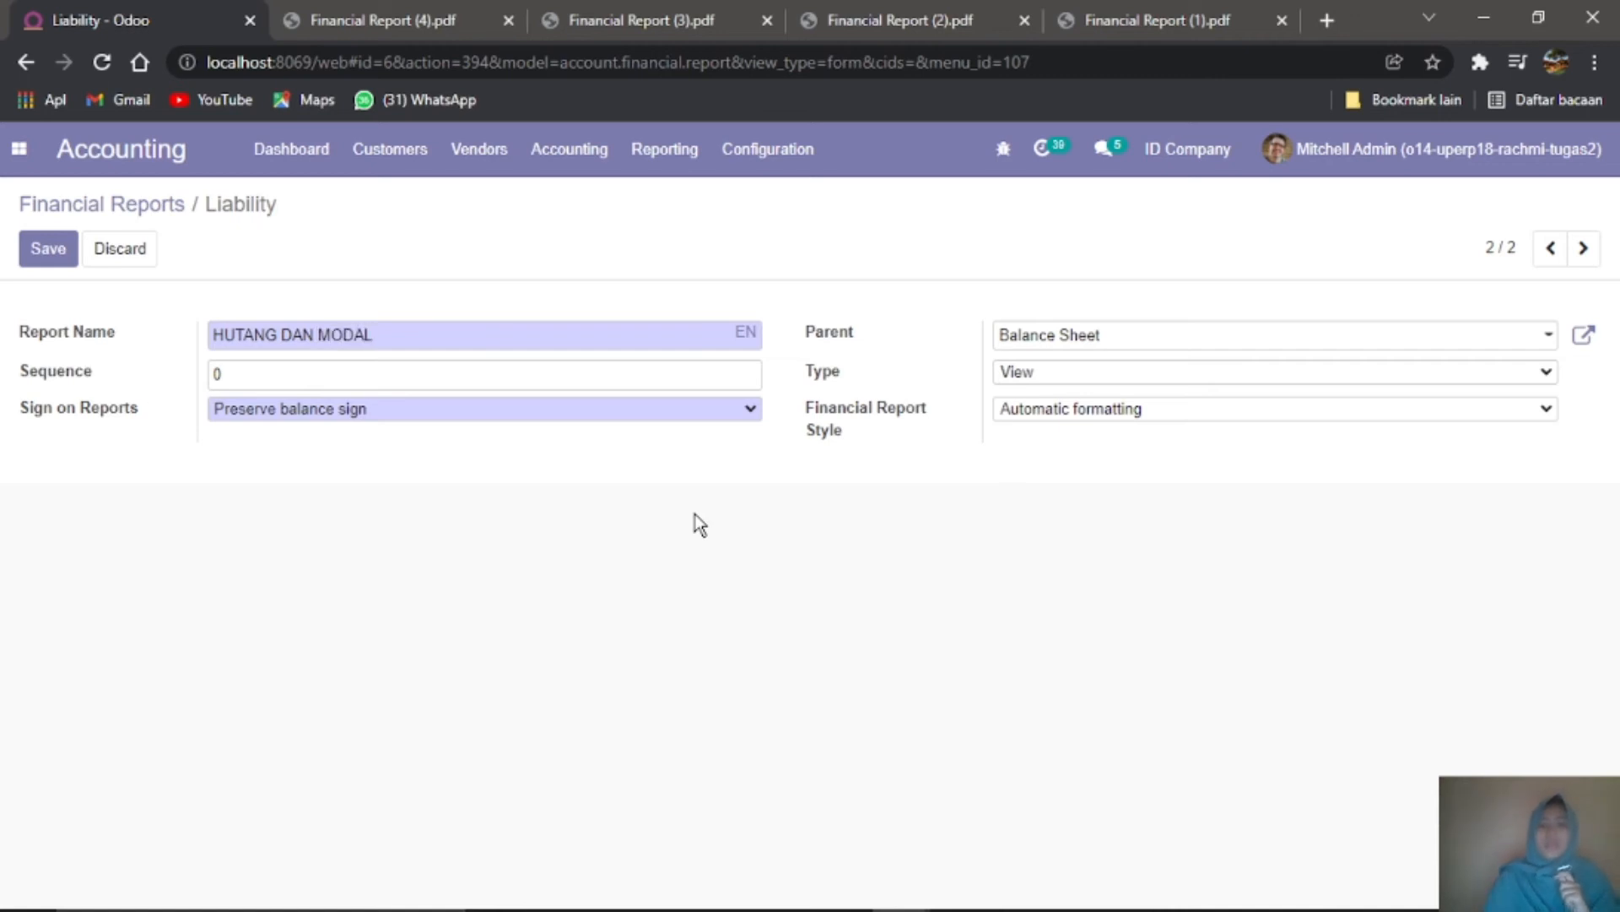
left_click(39, 240)
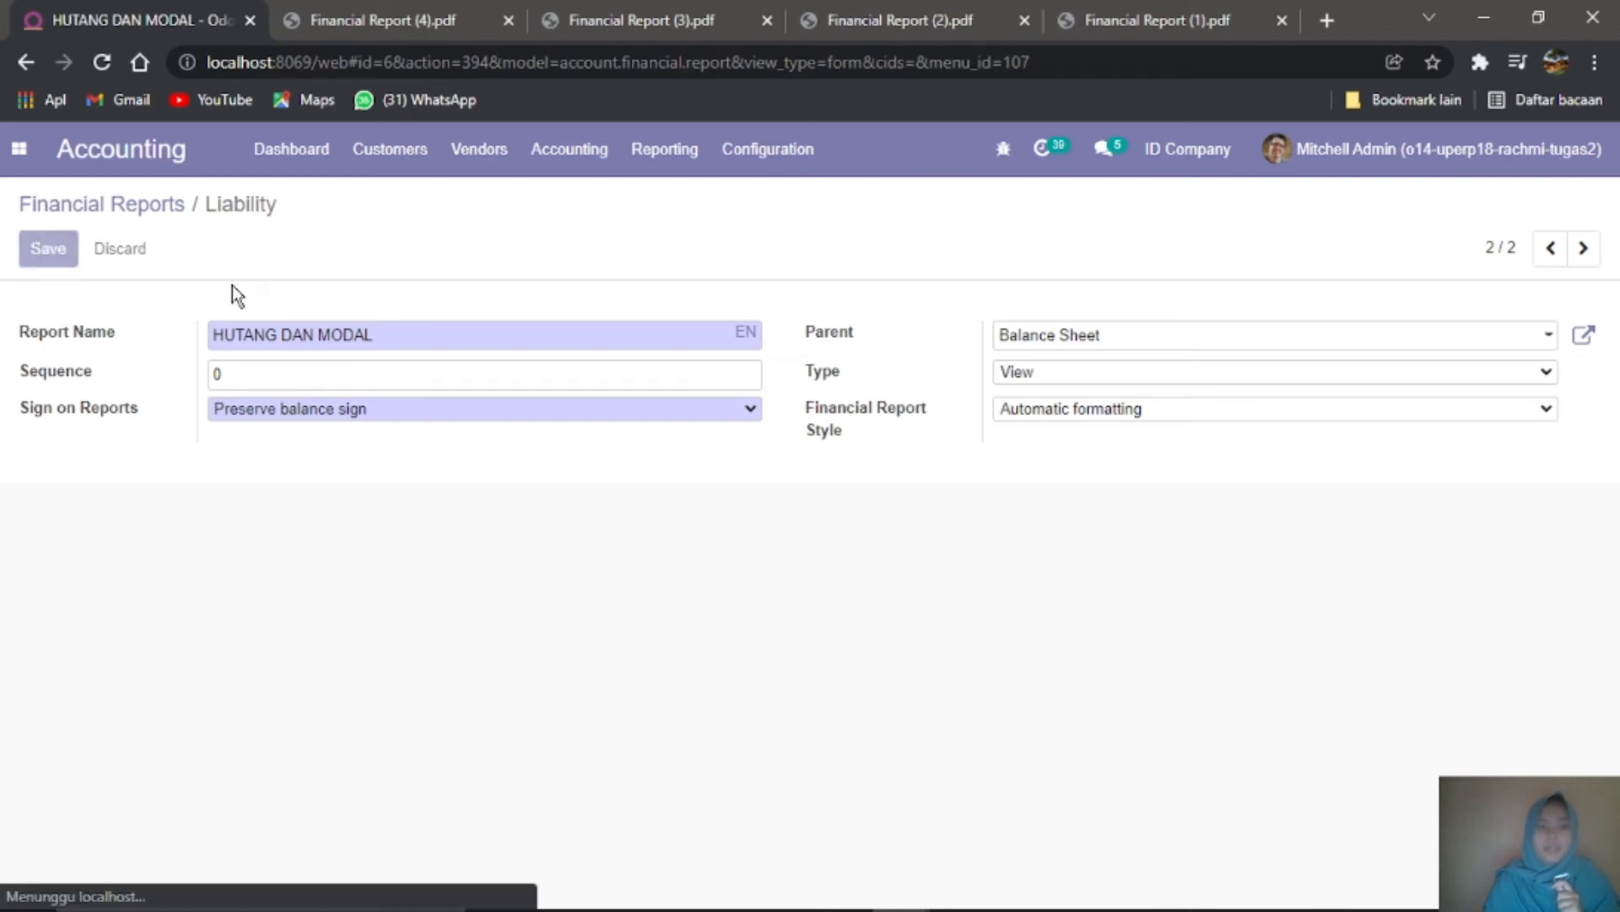
Step: Set the sequence of the HUTANG DAN MODAL report line to 2 and save it
left_click(149, 204)
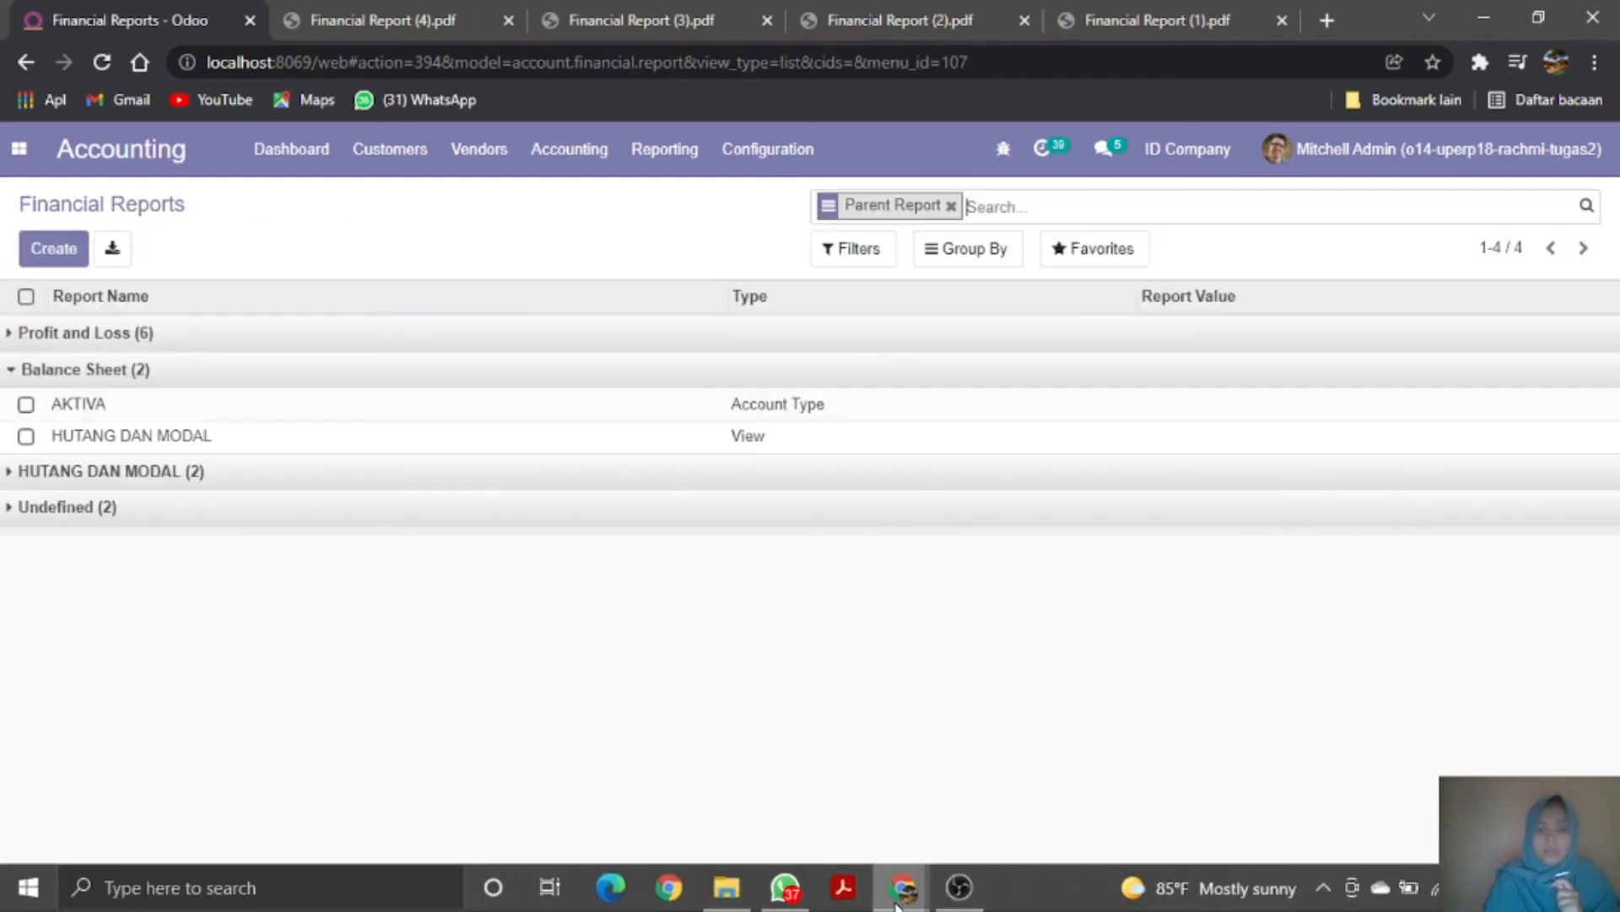
left_click(270, 441)
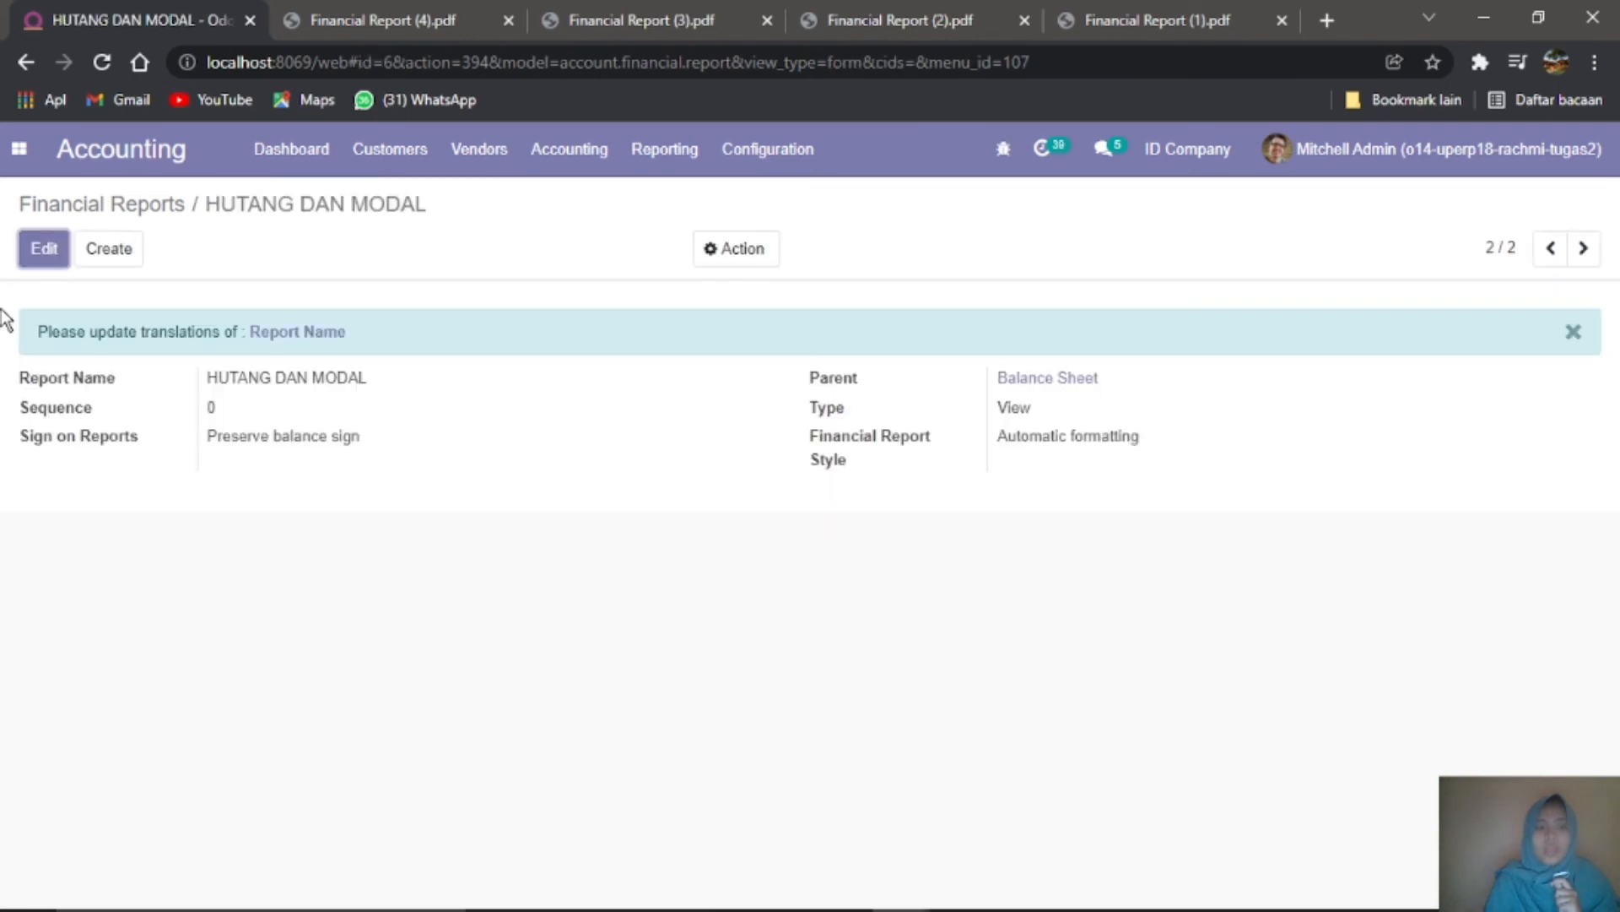
left_click(34, 254)
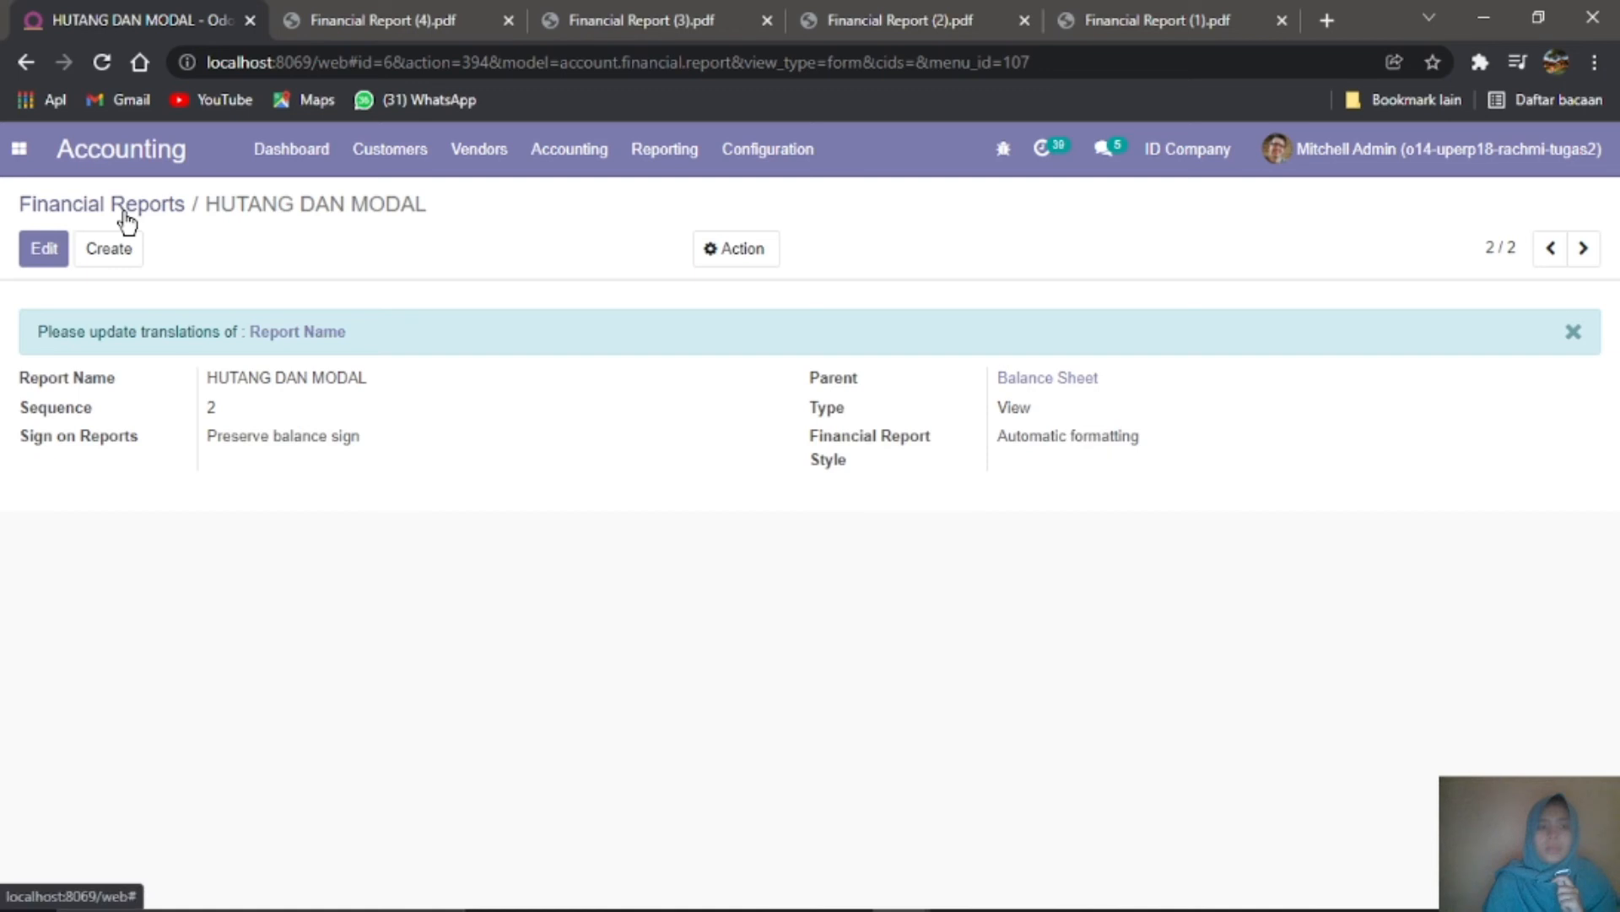
Step: Rename the Liability line under HUTANG DAN MODAL as HUTANG, with sequence 3 and Reverse balance sign
left_click(128, 221)
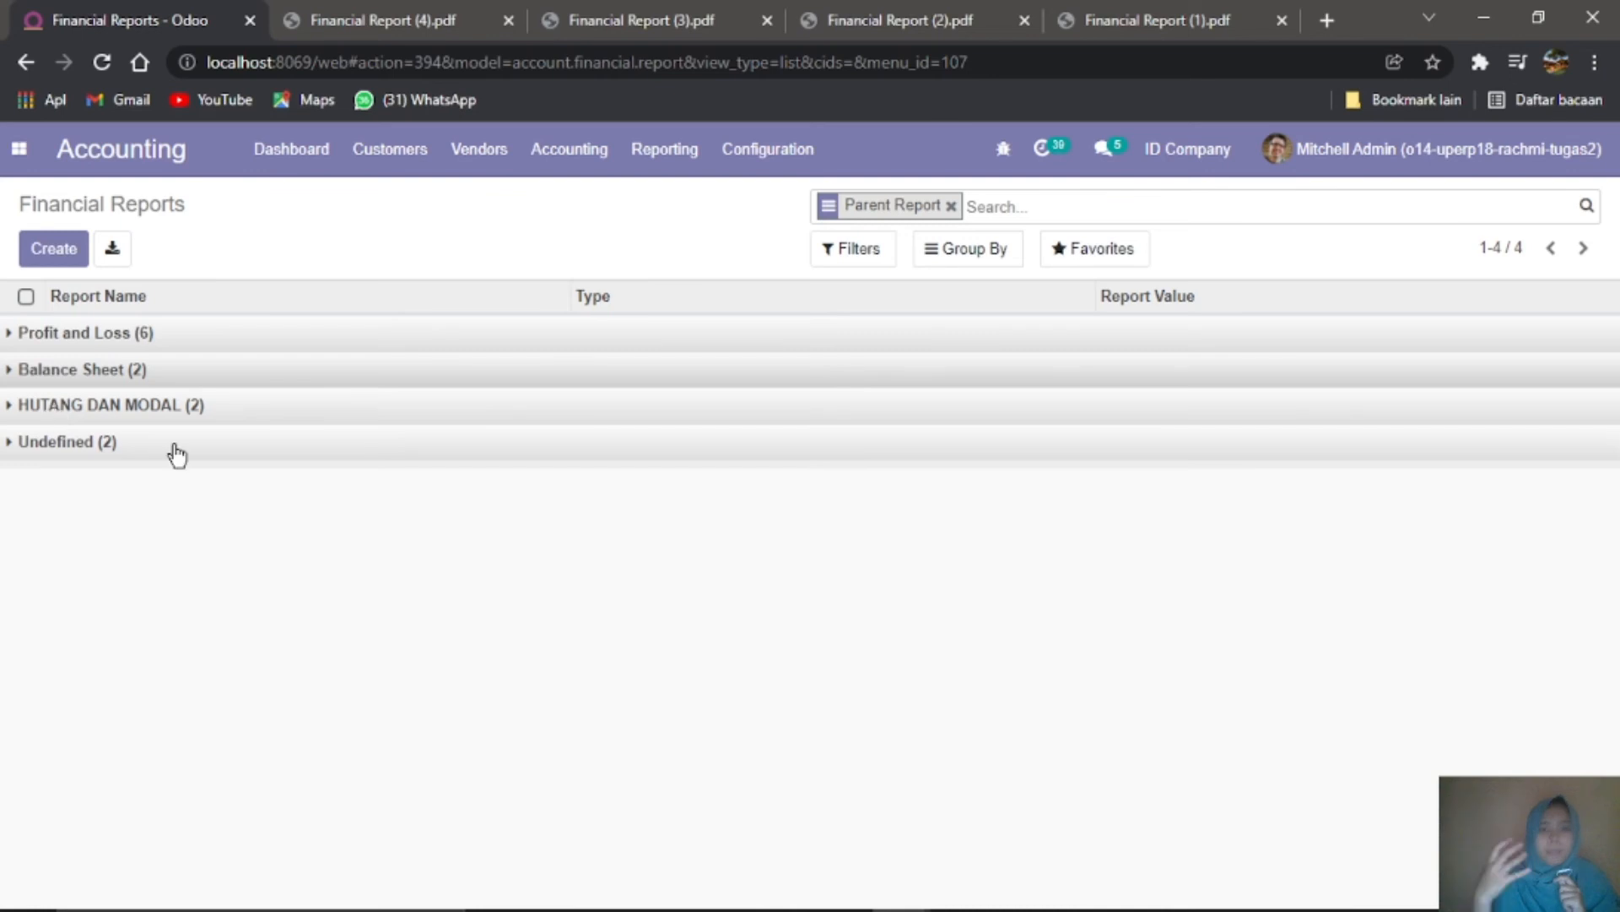
left_click(196, 407)
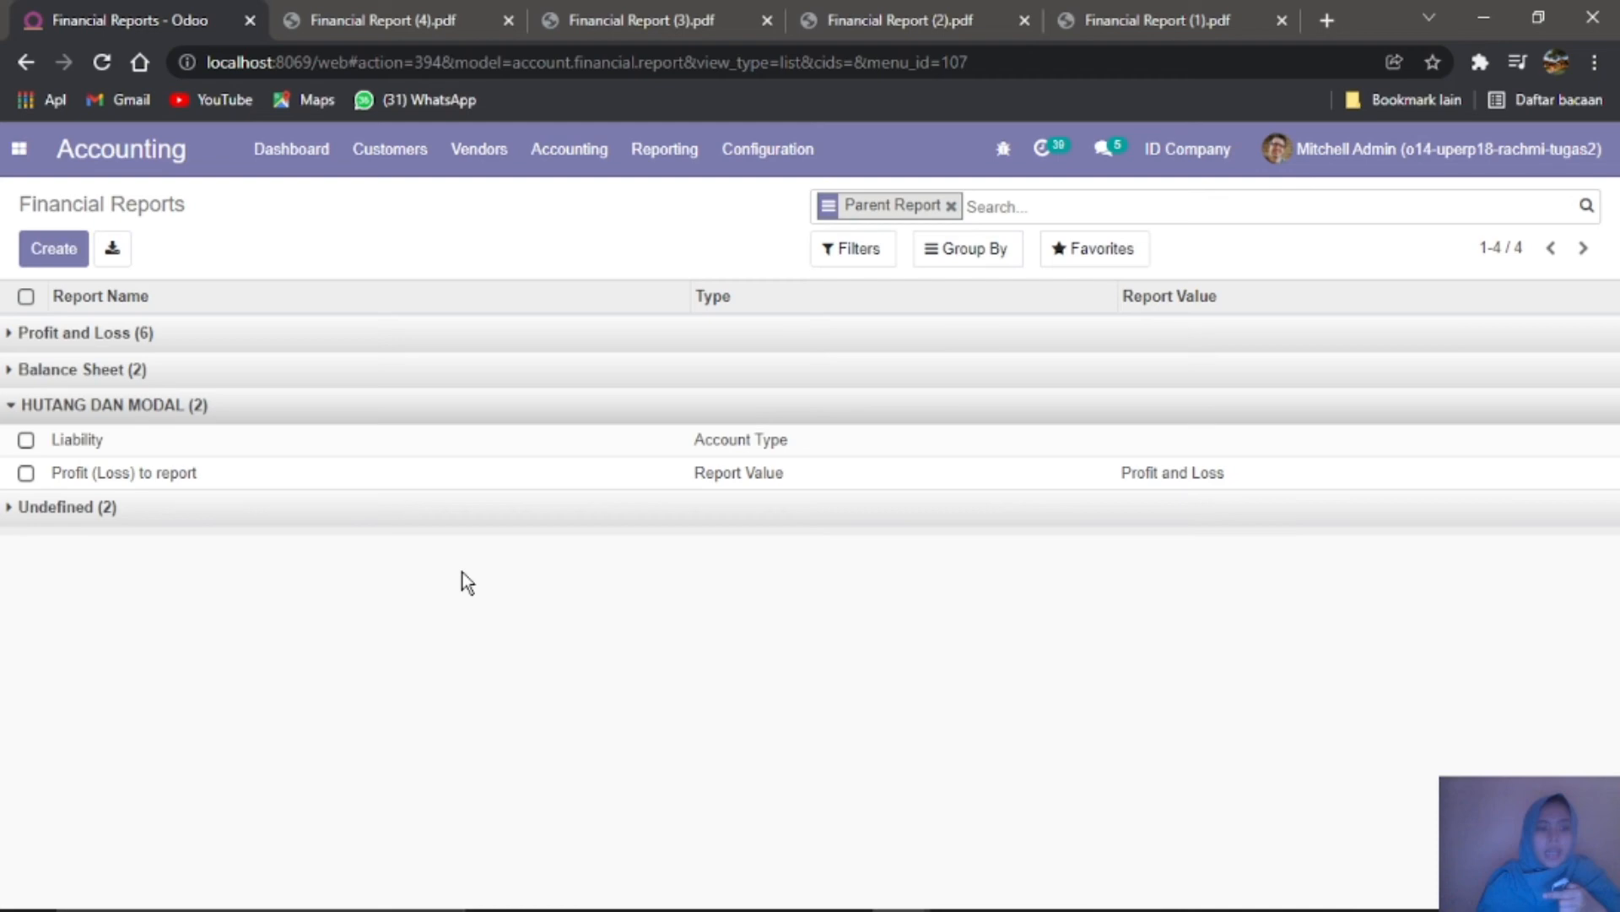
left_click(462, 440)
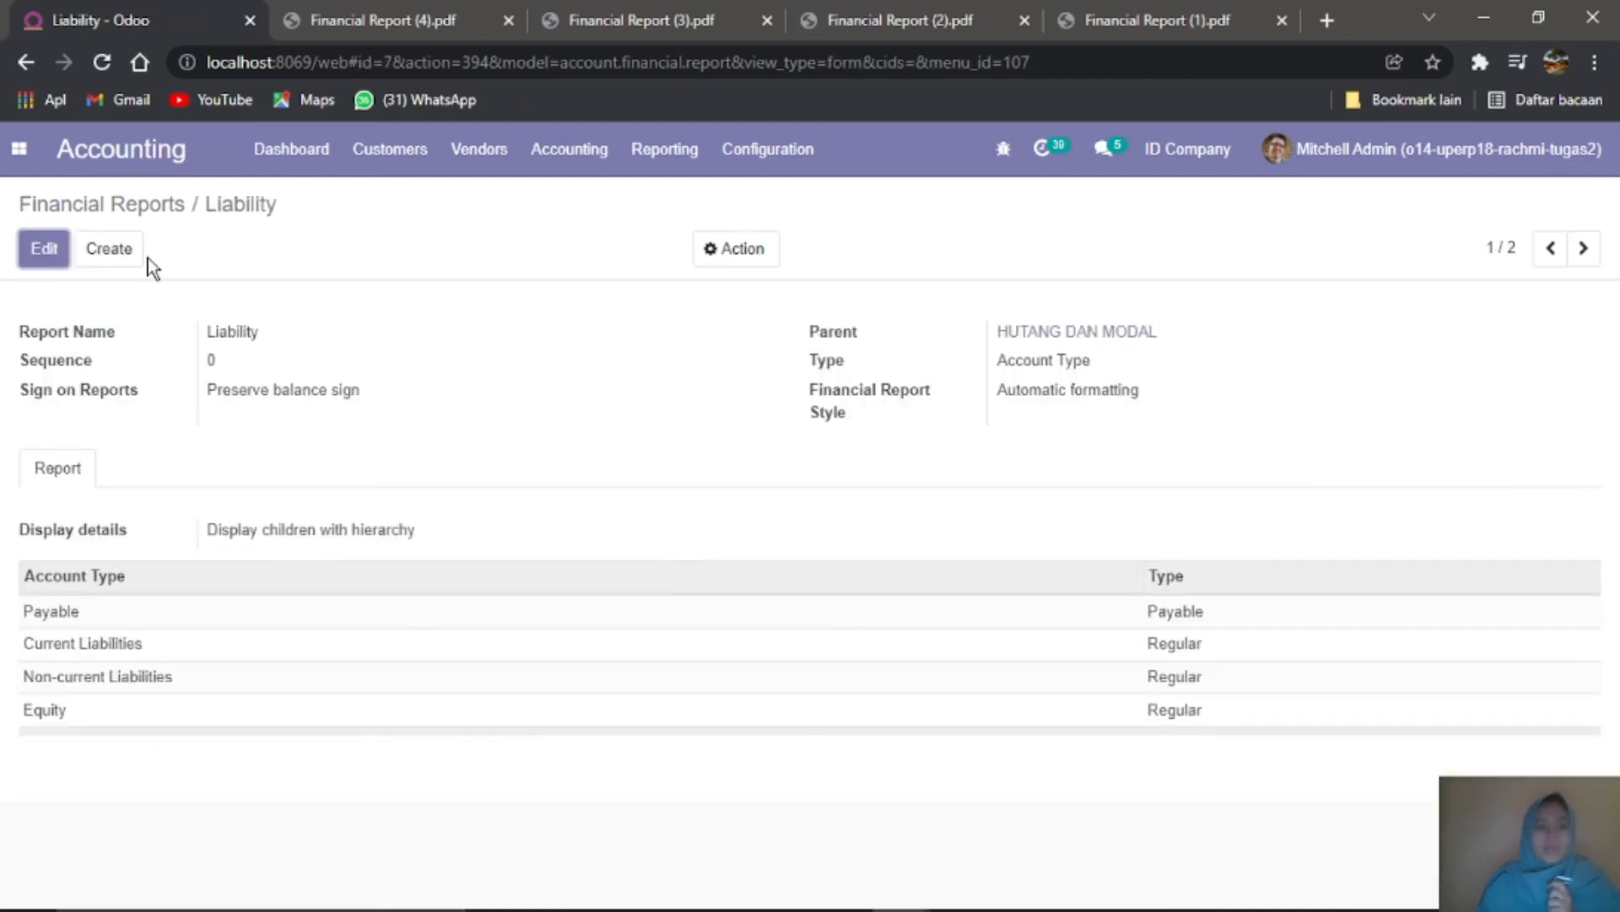
left_click(42, 248)
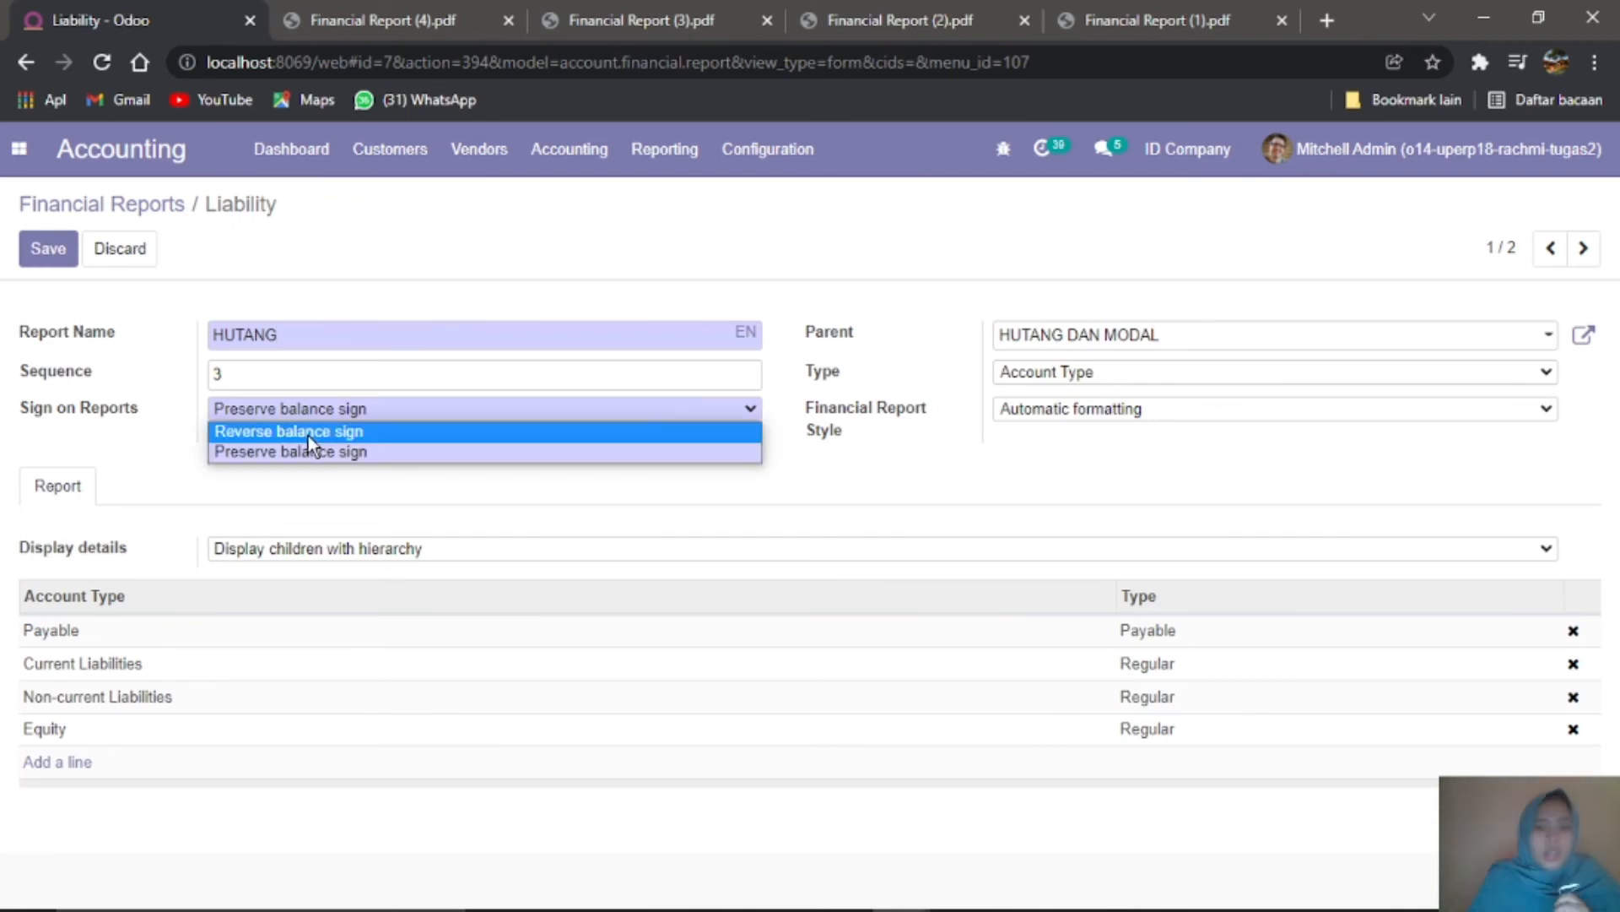
left_click(307, 436)
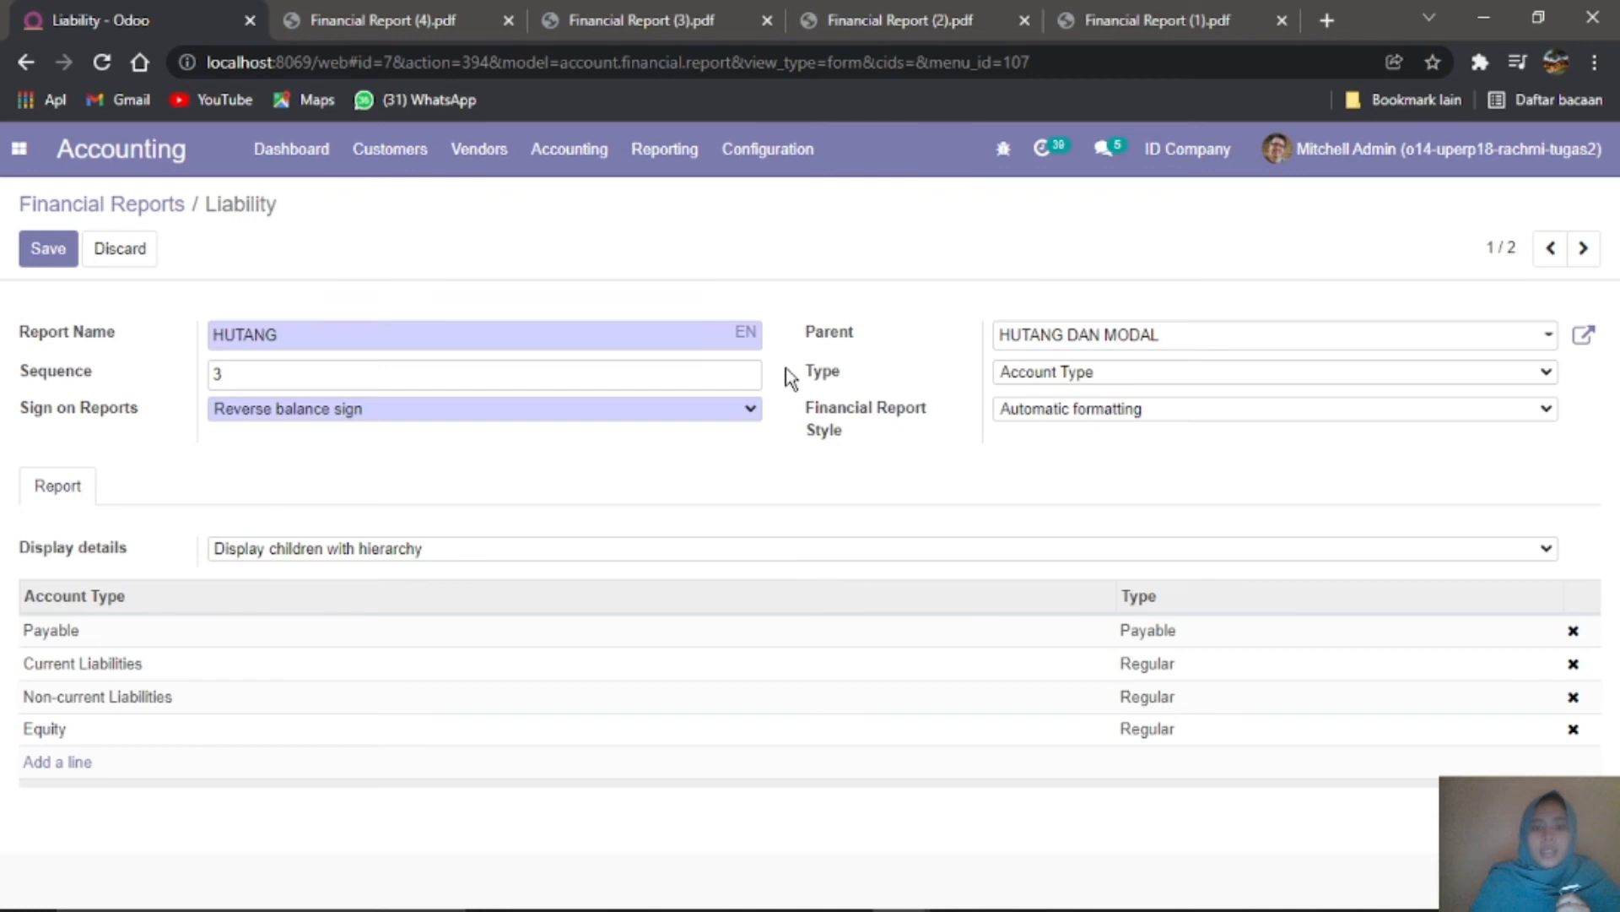
Step: Remove the Equity account type from the HUTANG report line and save it
left_click(1167, 342)
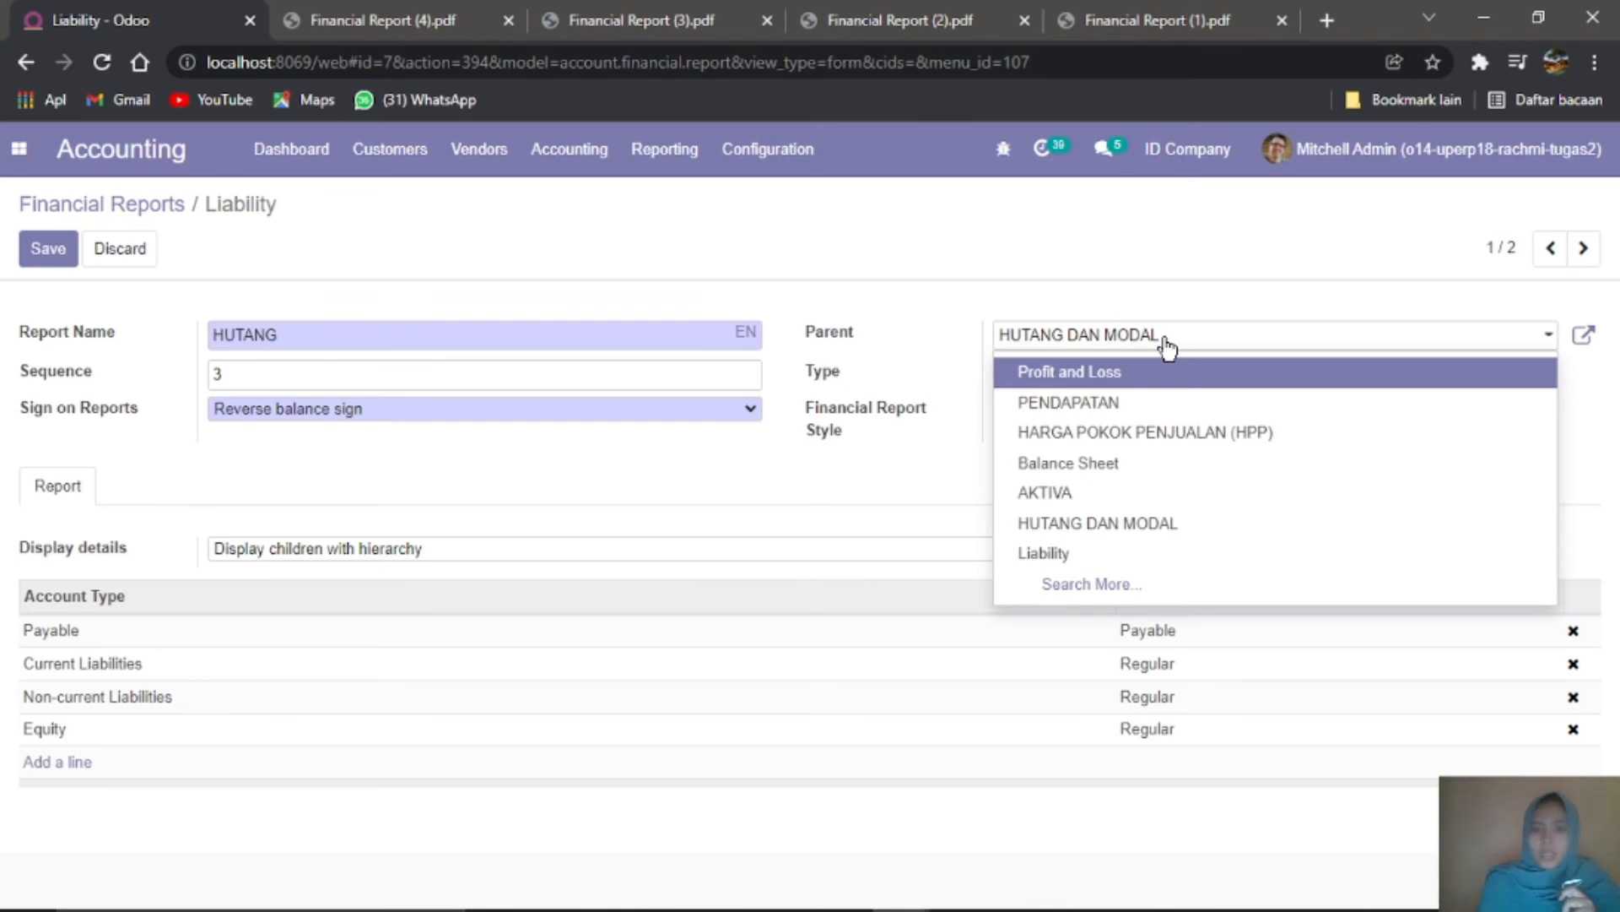
key("Escape")
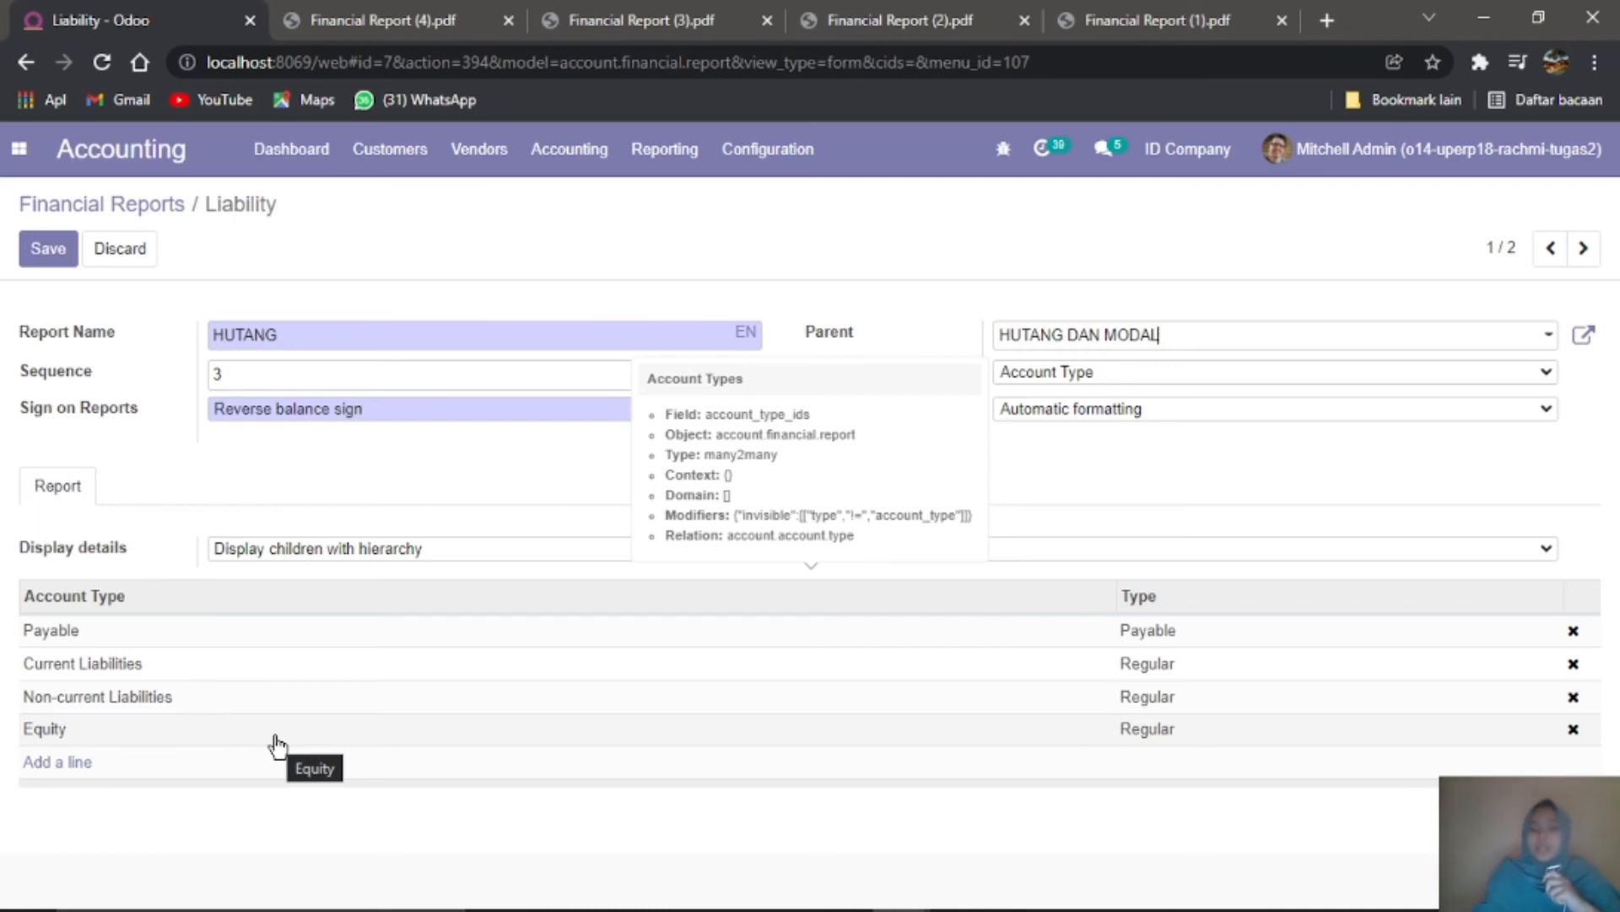
left_click(1574, 731)
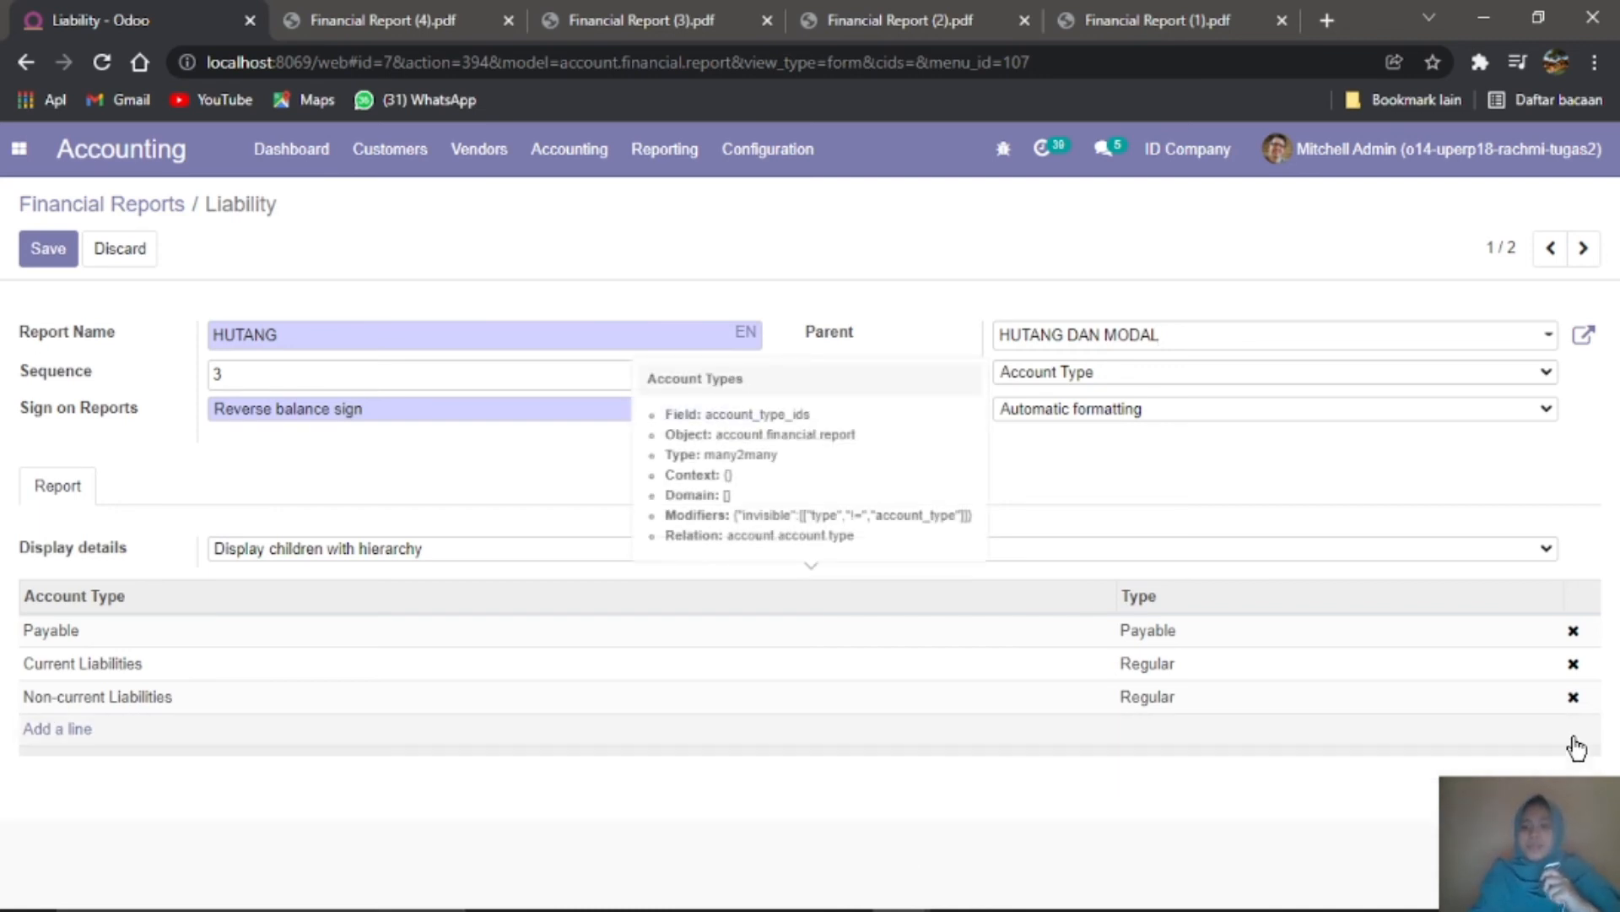
left_click(49, 247)
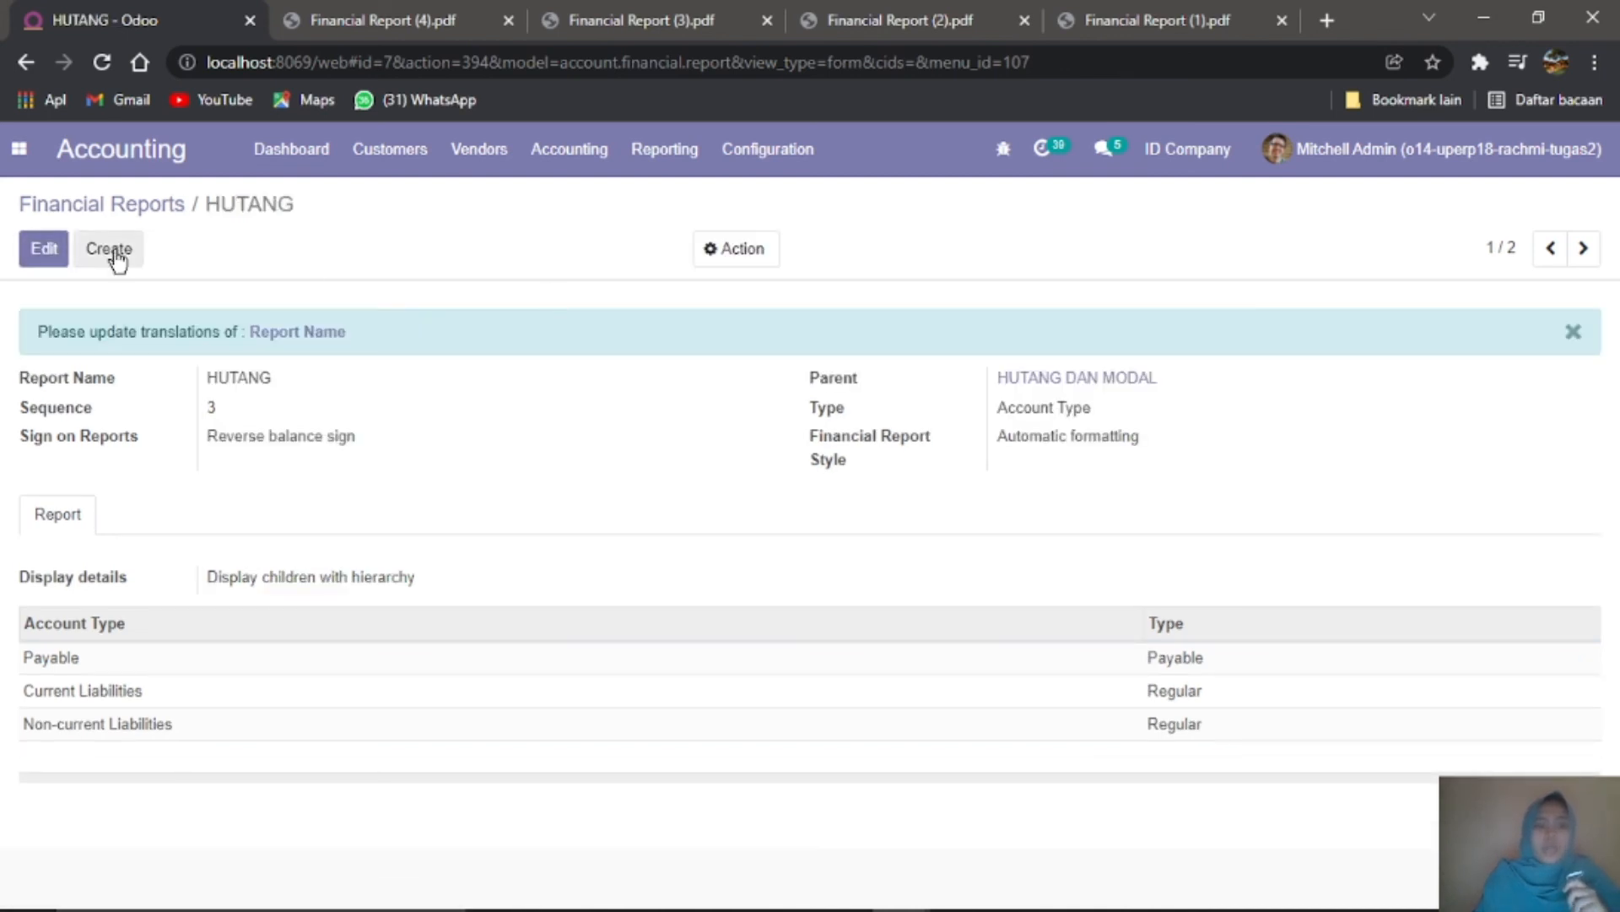
Step: Create a financial report line named MODAL with sequence 4, Reverse balance sign and HUTANG DAN MODAL as its parent
left_click(116, 254)
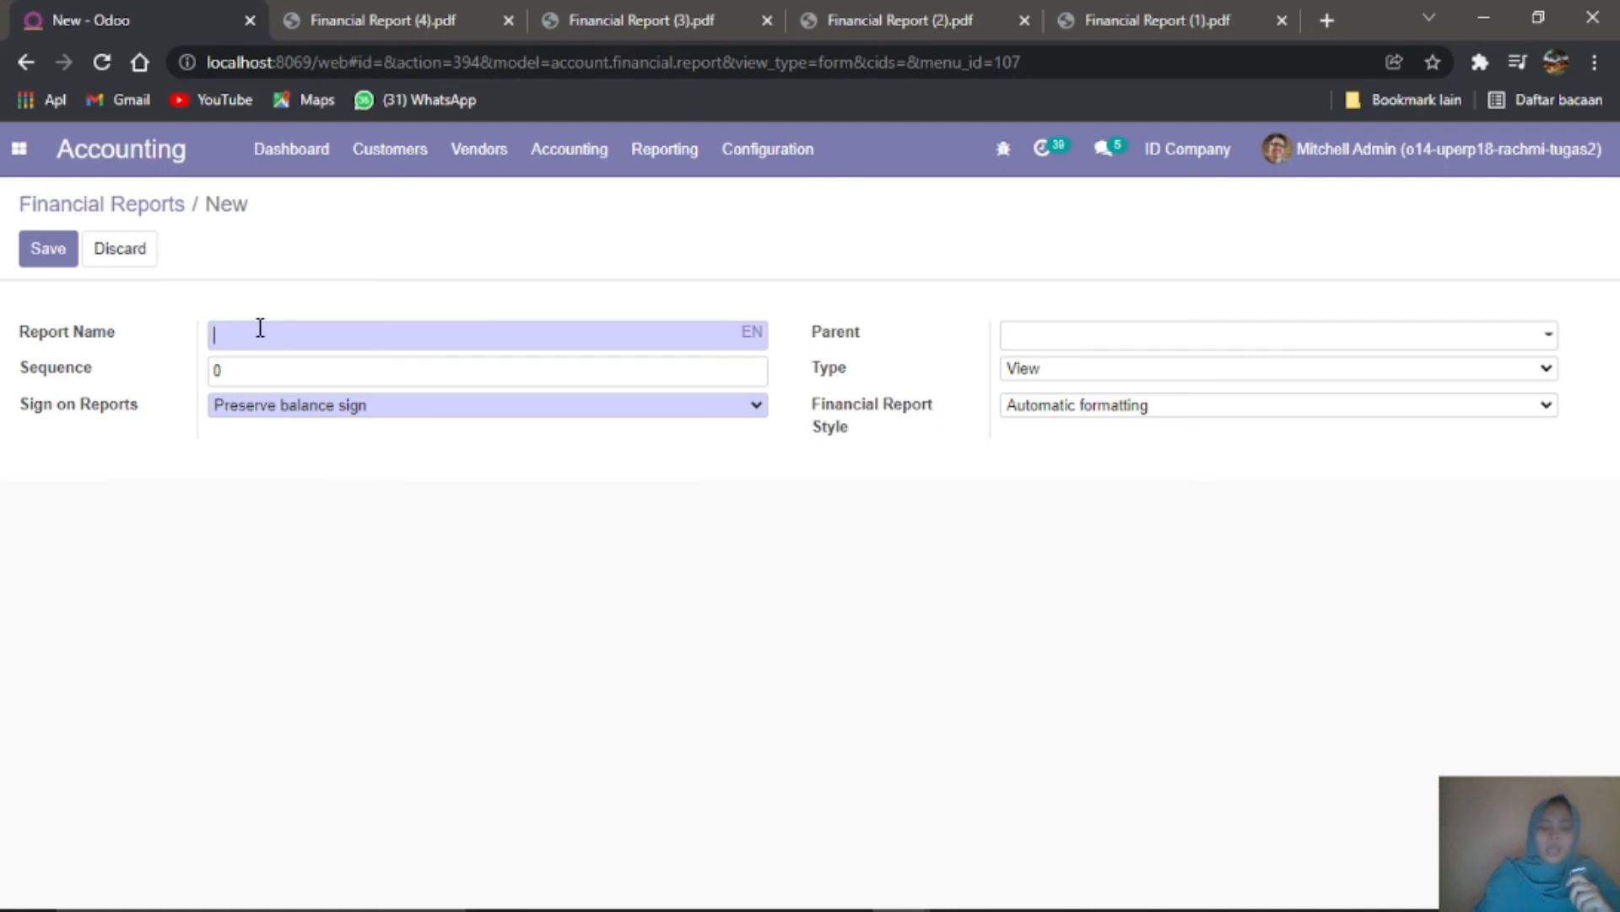
type("MODAL")
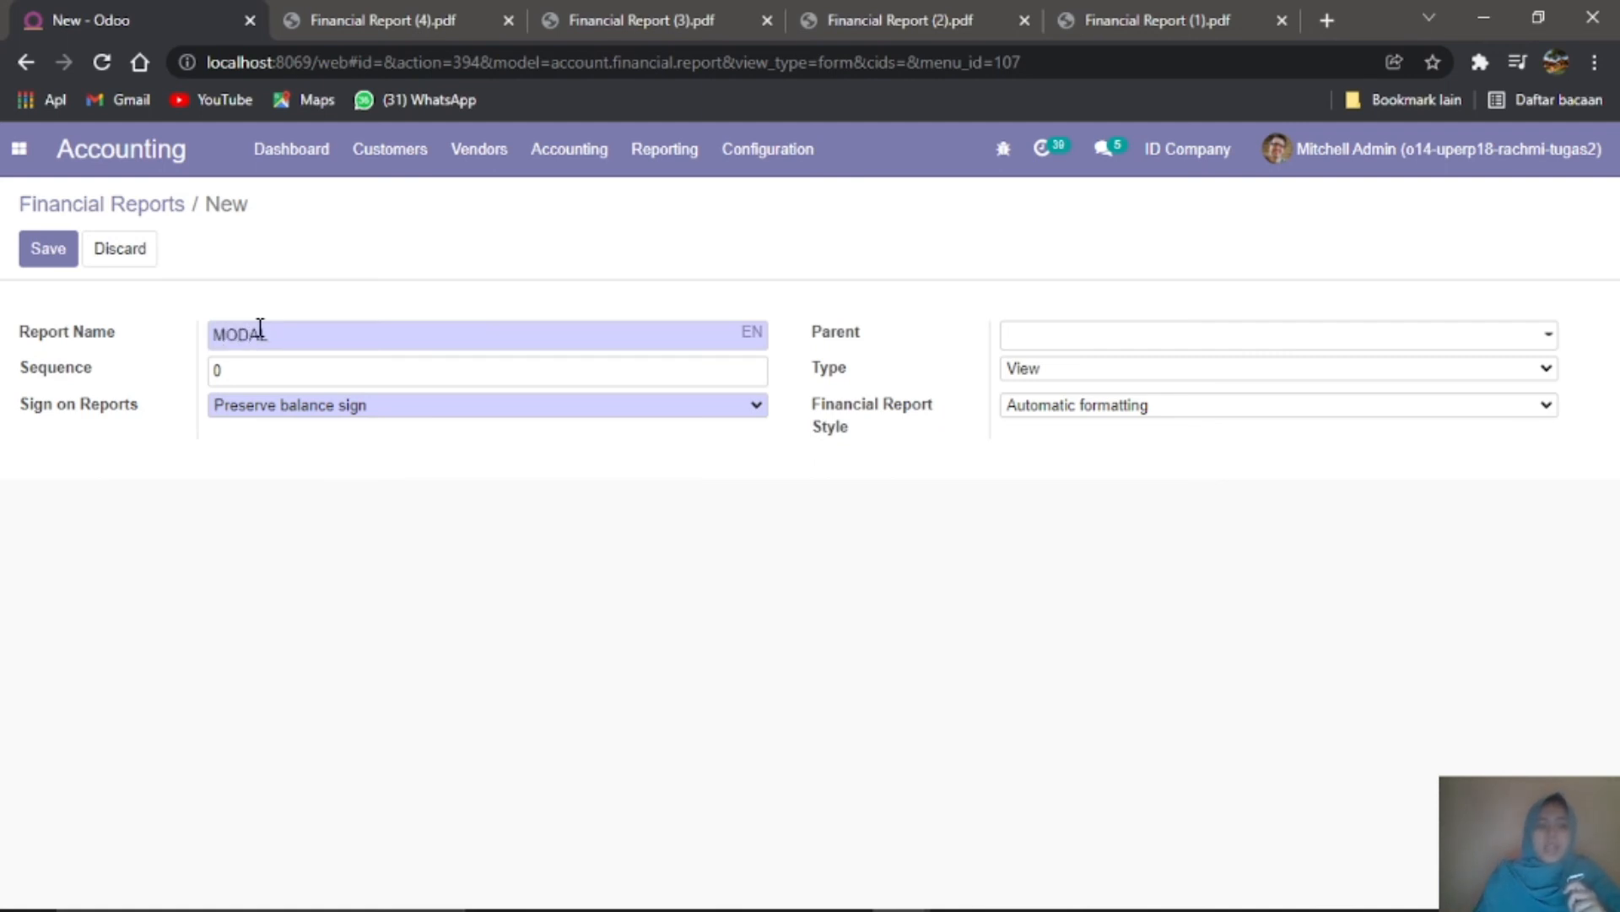
left_click(263, 365)
type("4")
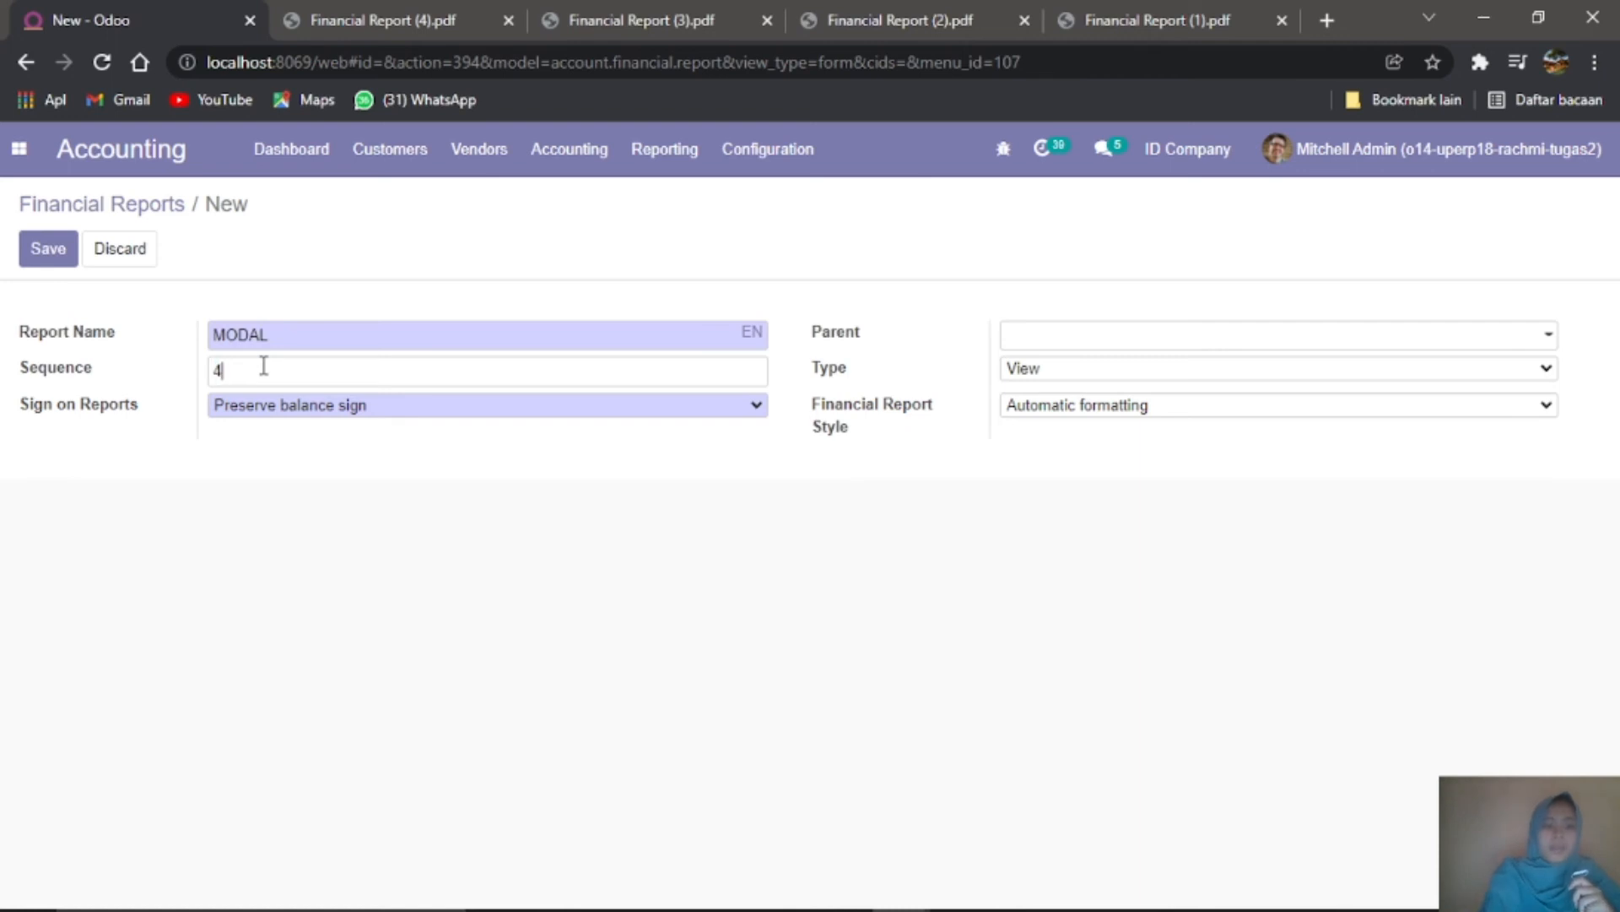
left_click(291, 404)
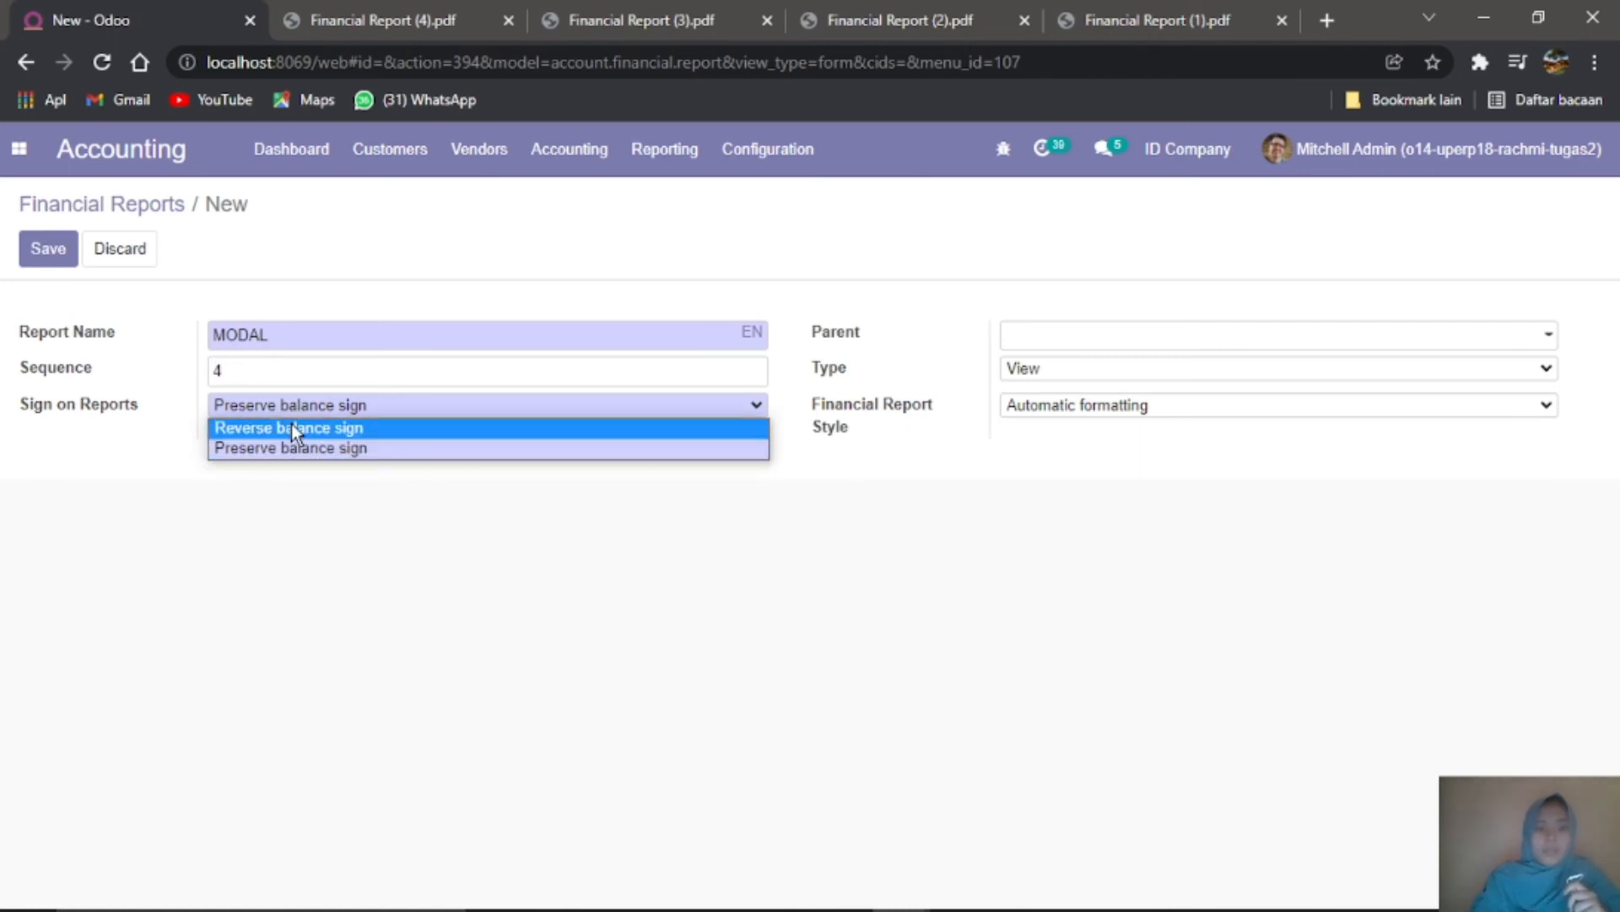
left_click(292, 425)
left_click(1100, 352)
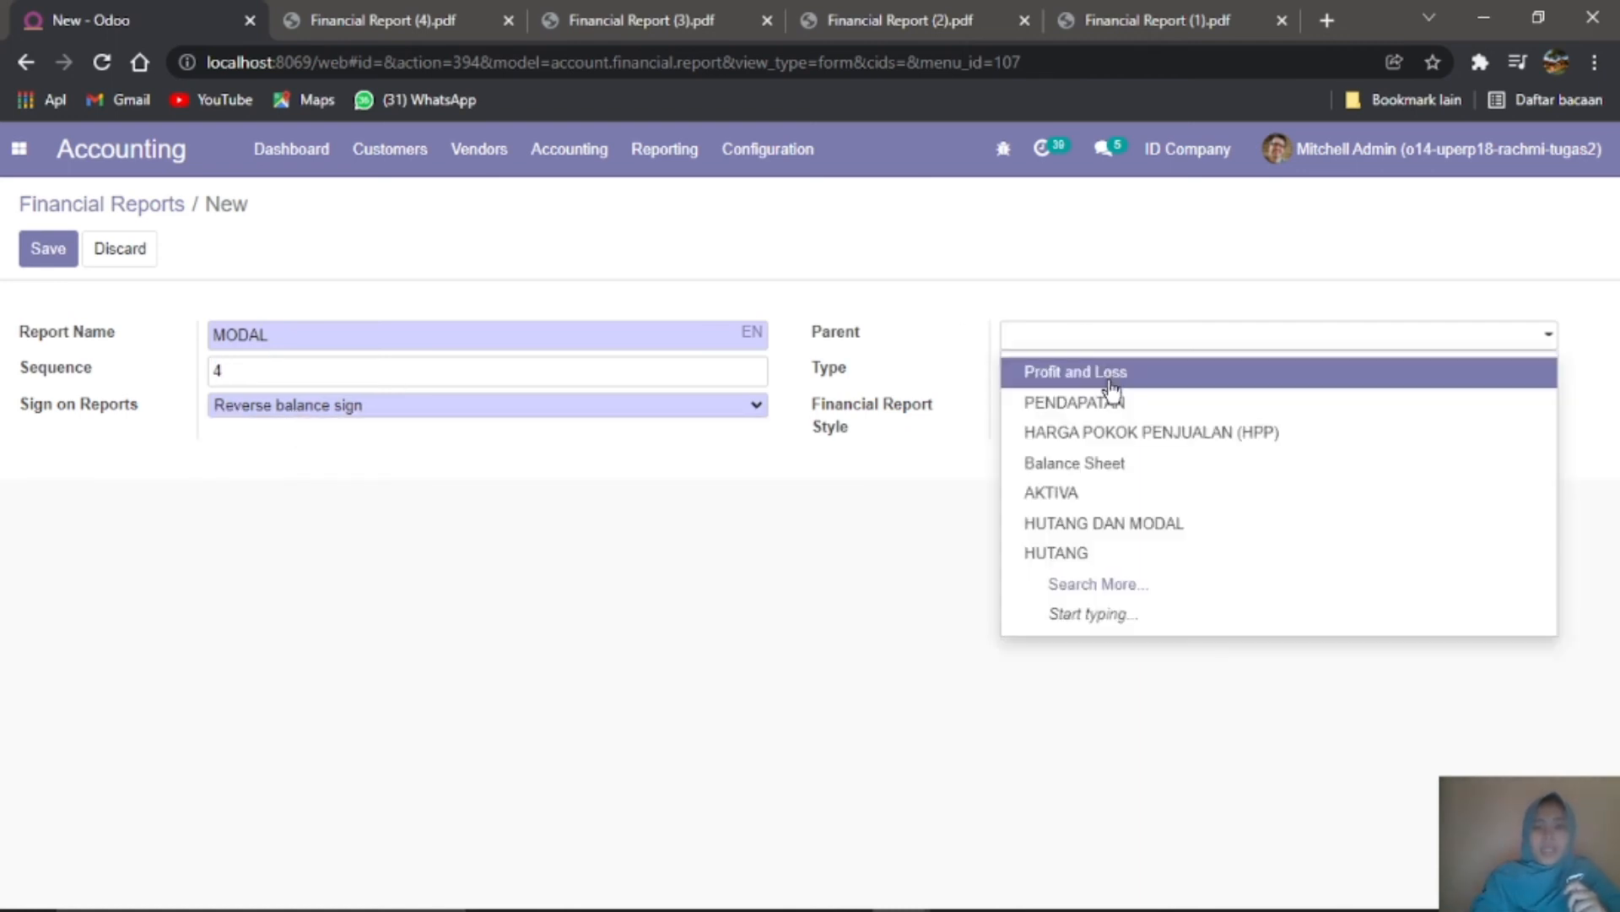
left_click(1123, 527)
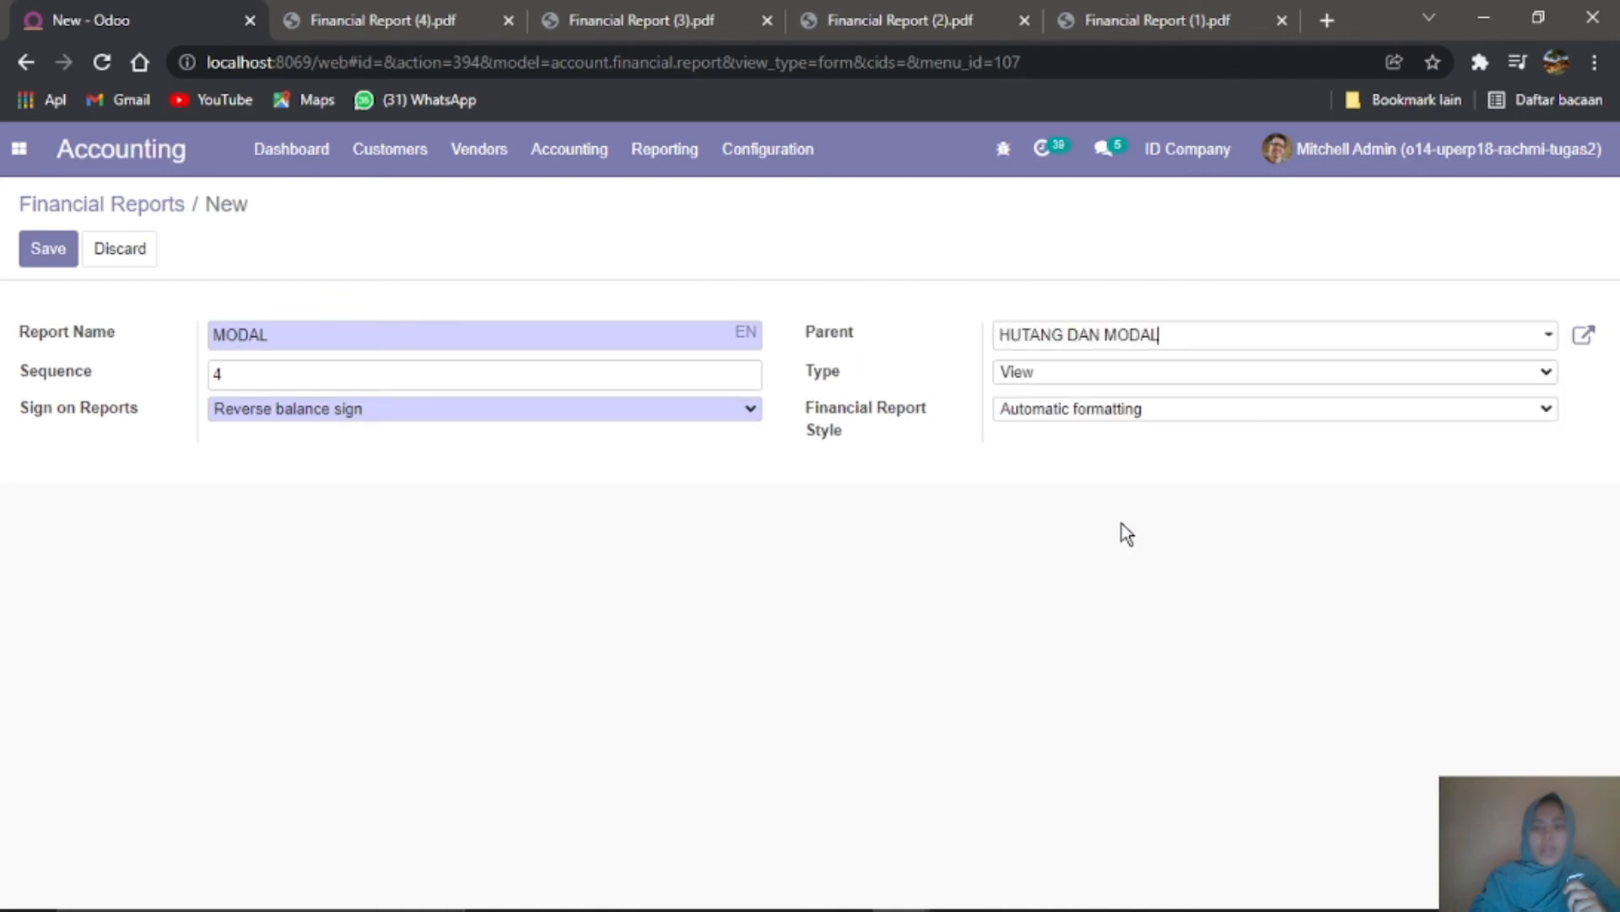
Step: Set MODAL to type Account Type with Display children with hierarchy, add the Equity account type and save it
left_click(1037, 385)
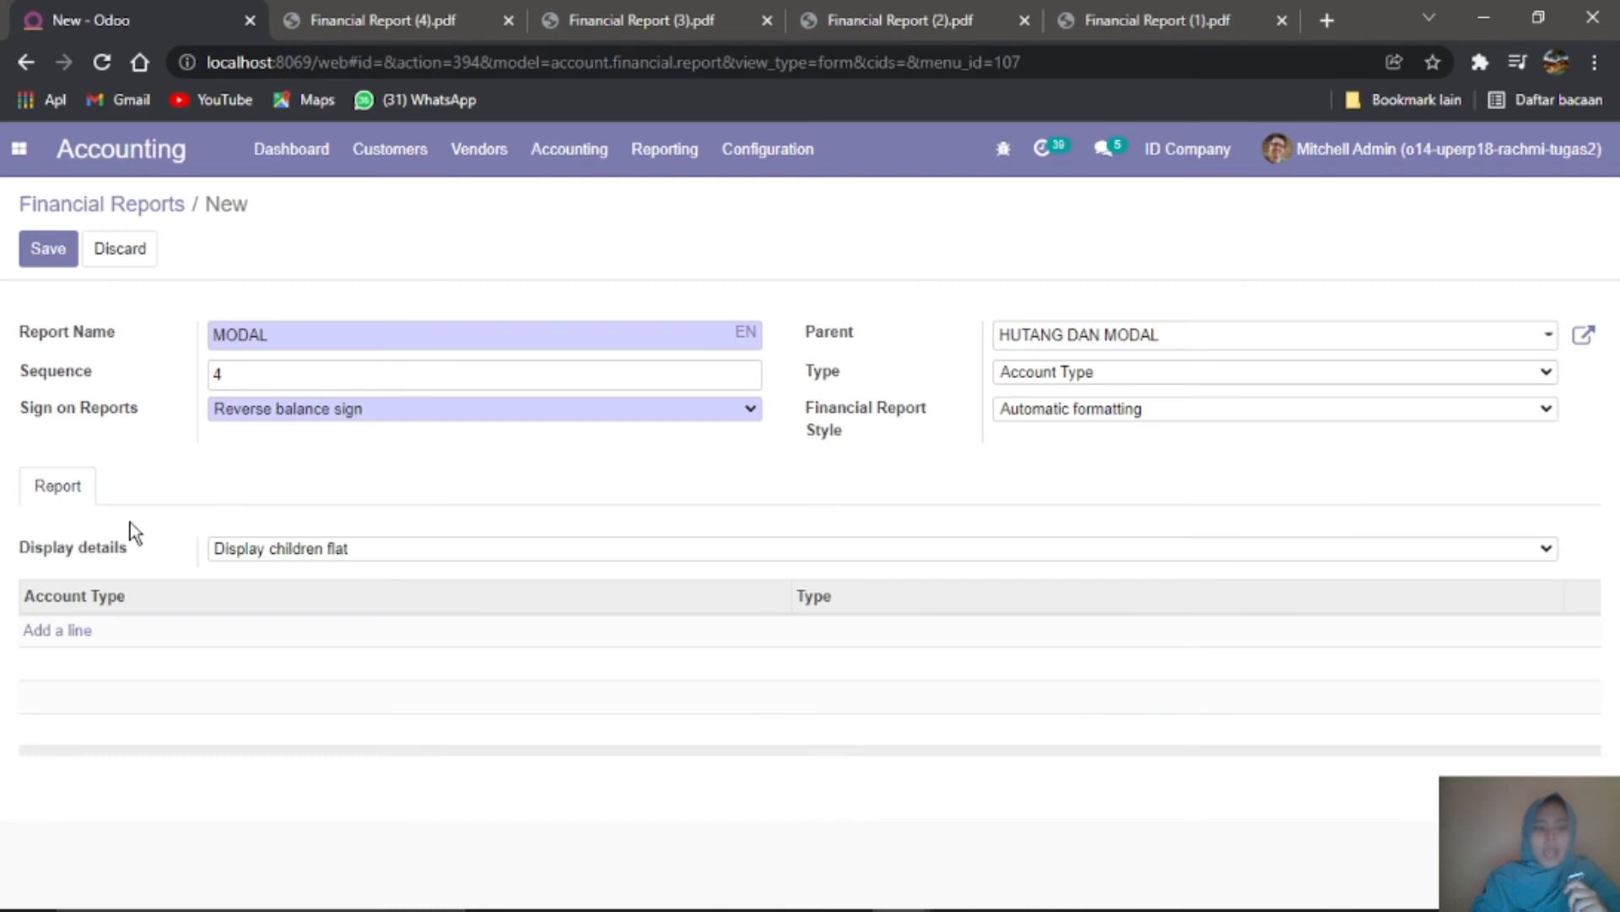
left_click(253, 558)
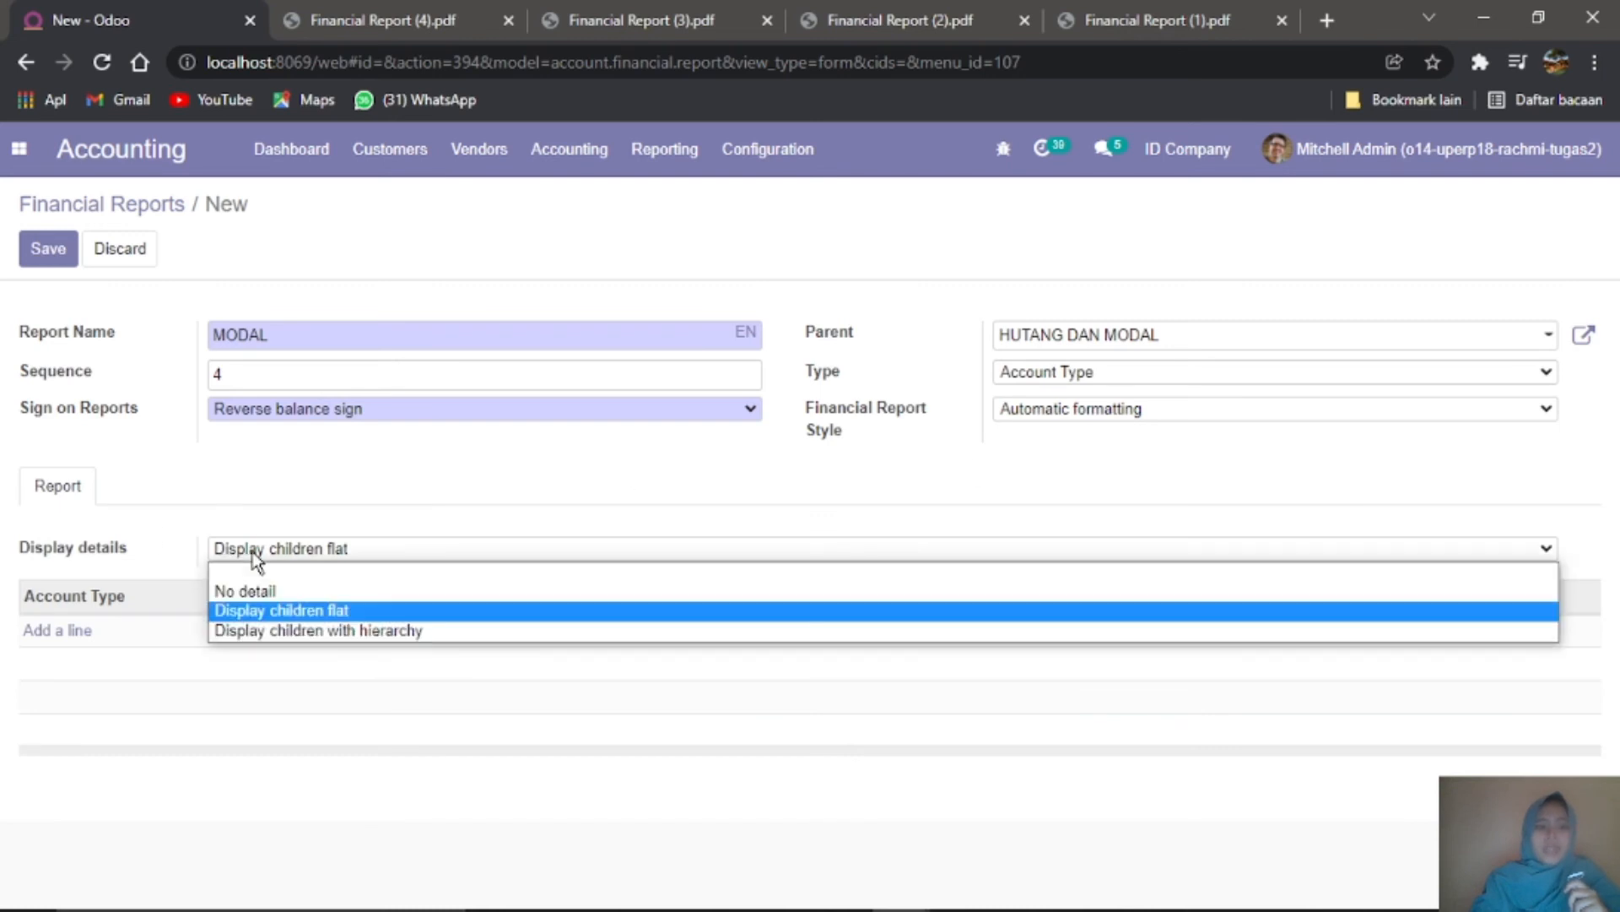
left_click(276, 629)
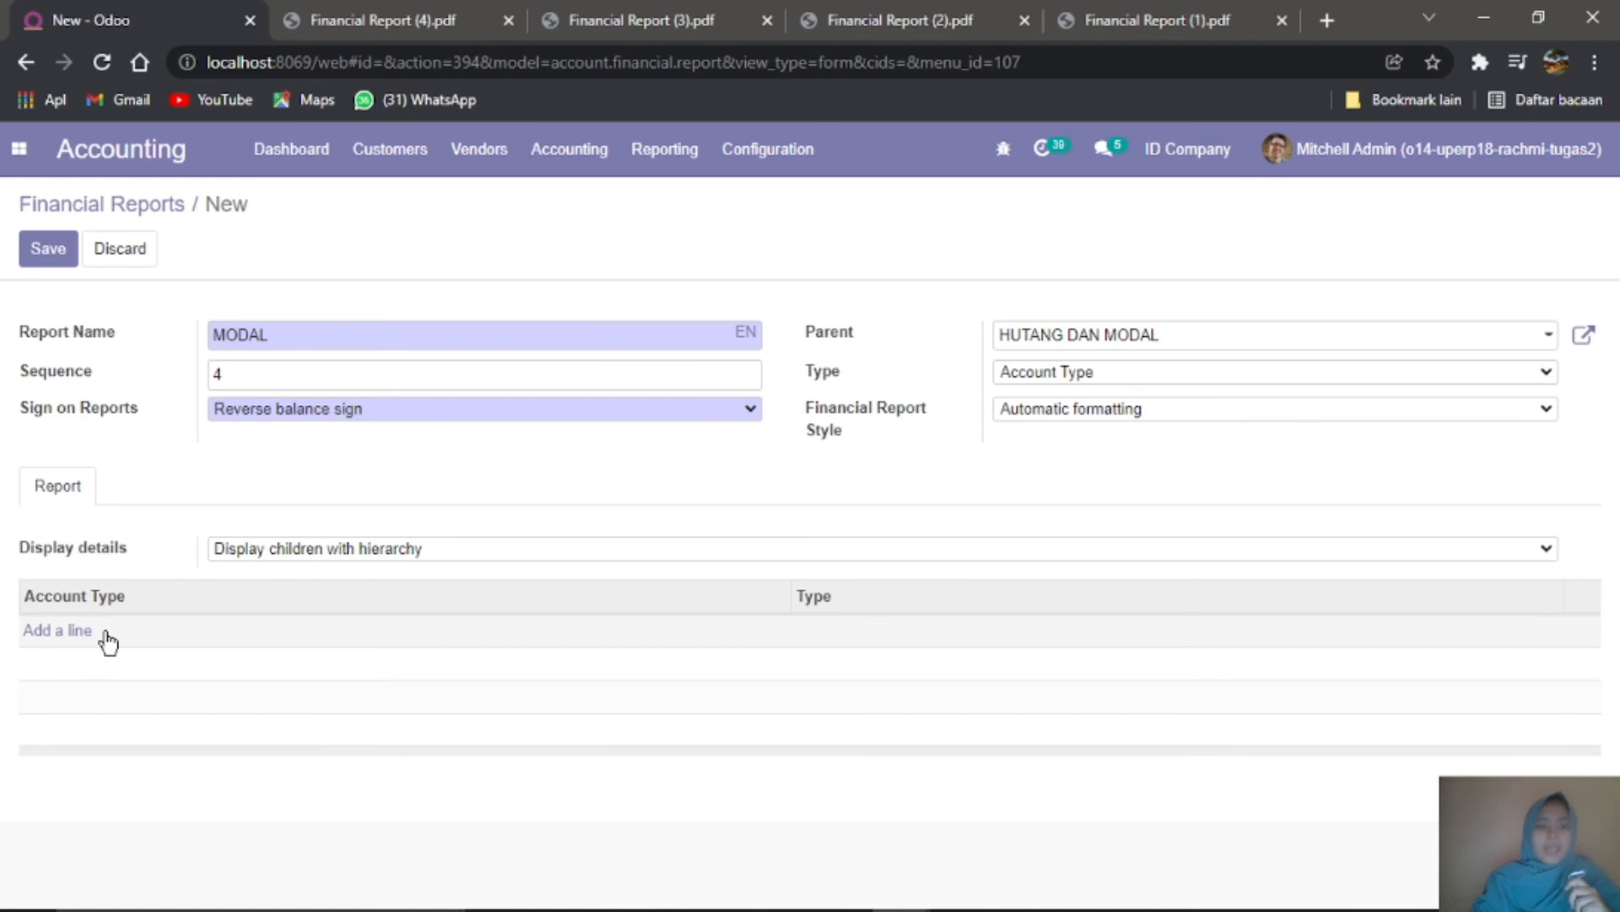
left_click(59, 628)
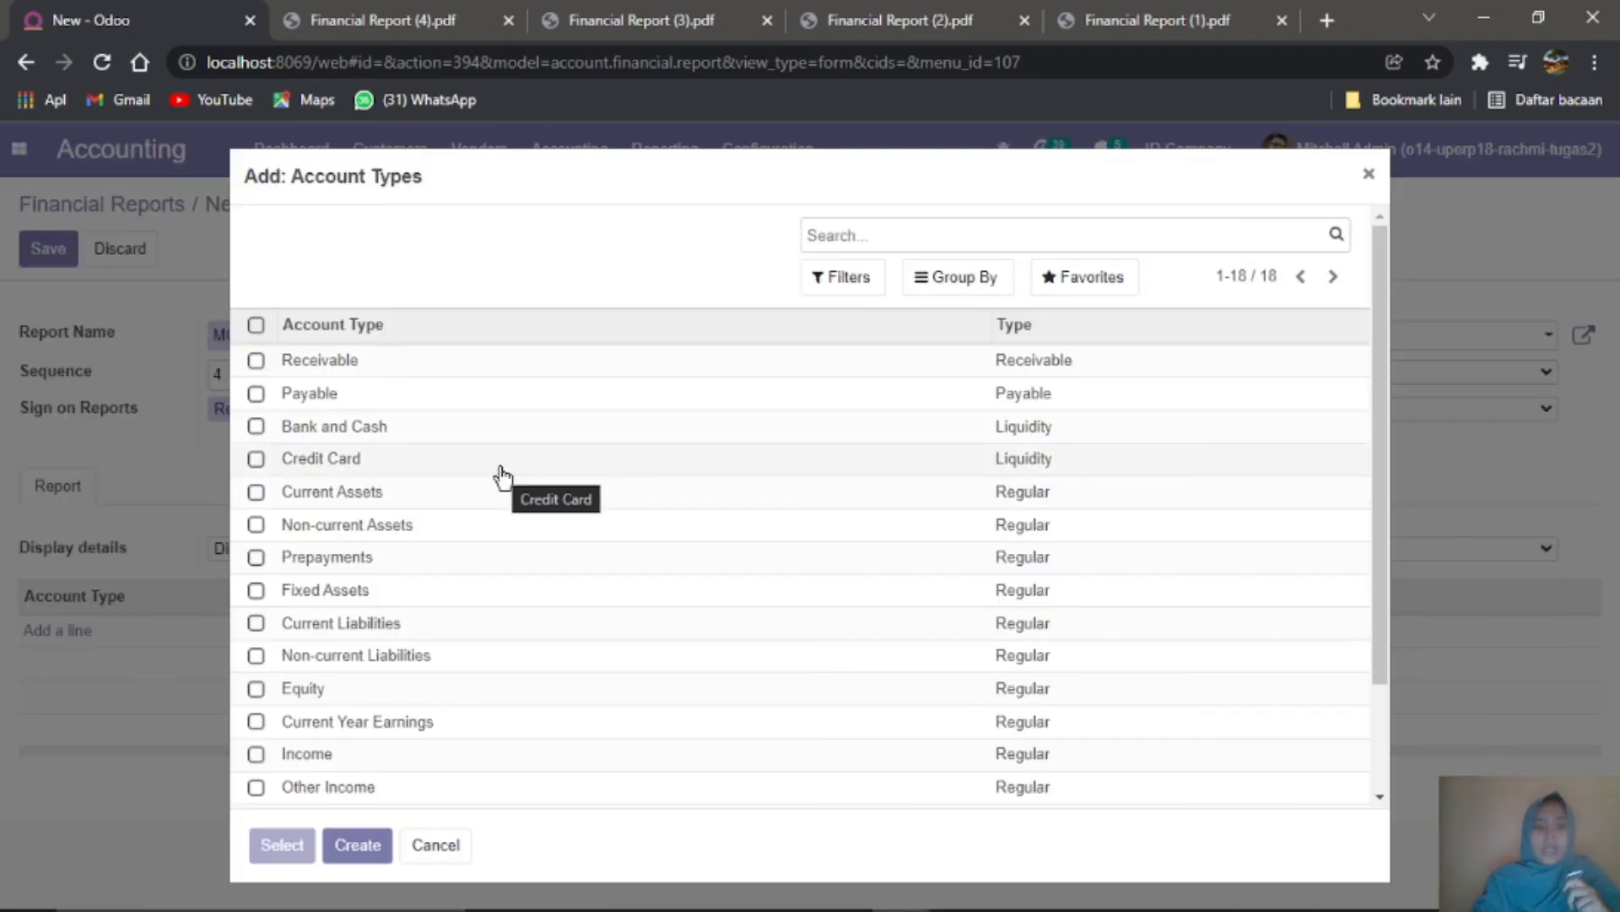
left_click(256, 691)
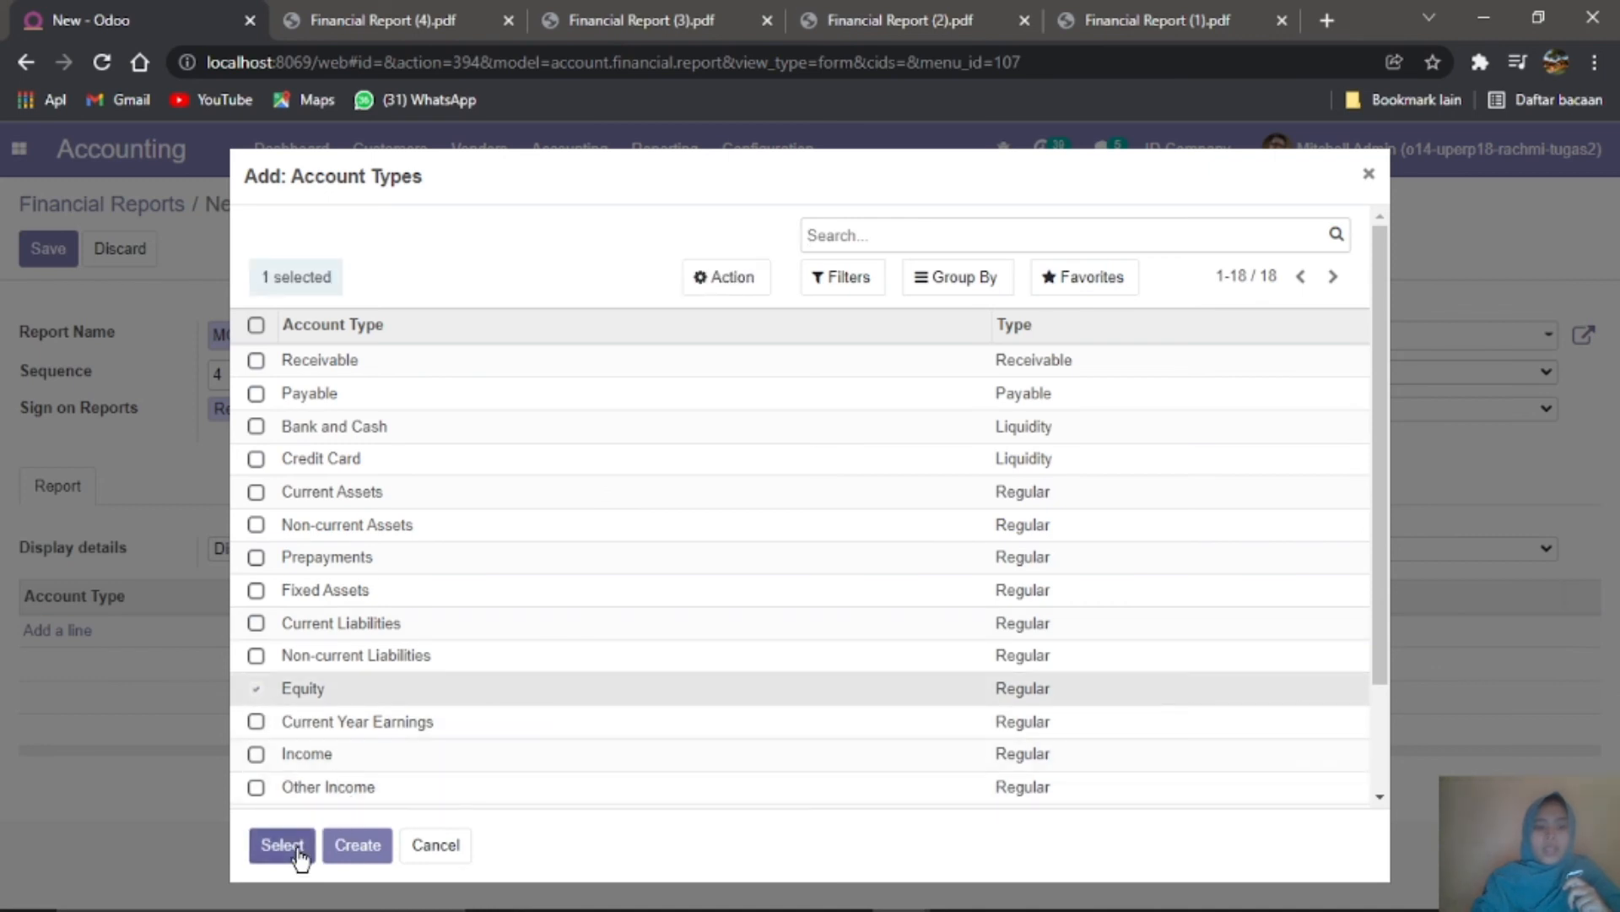
left_click(297, 849)
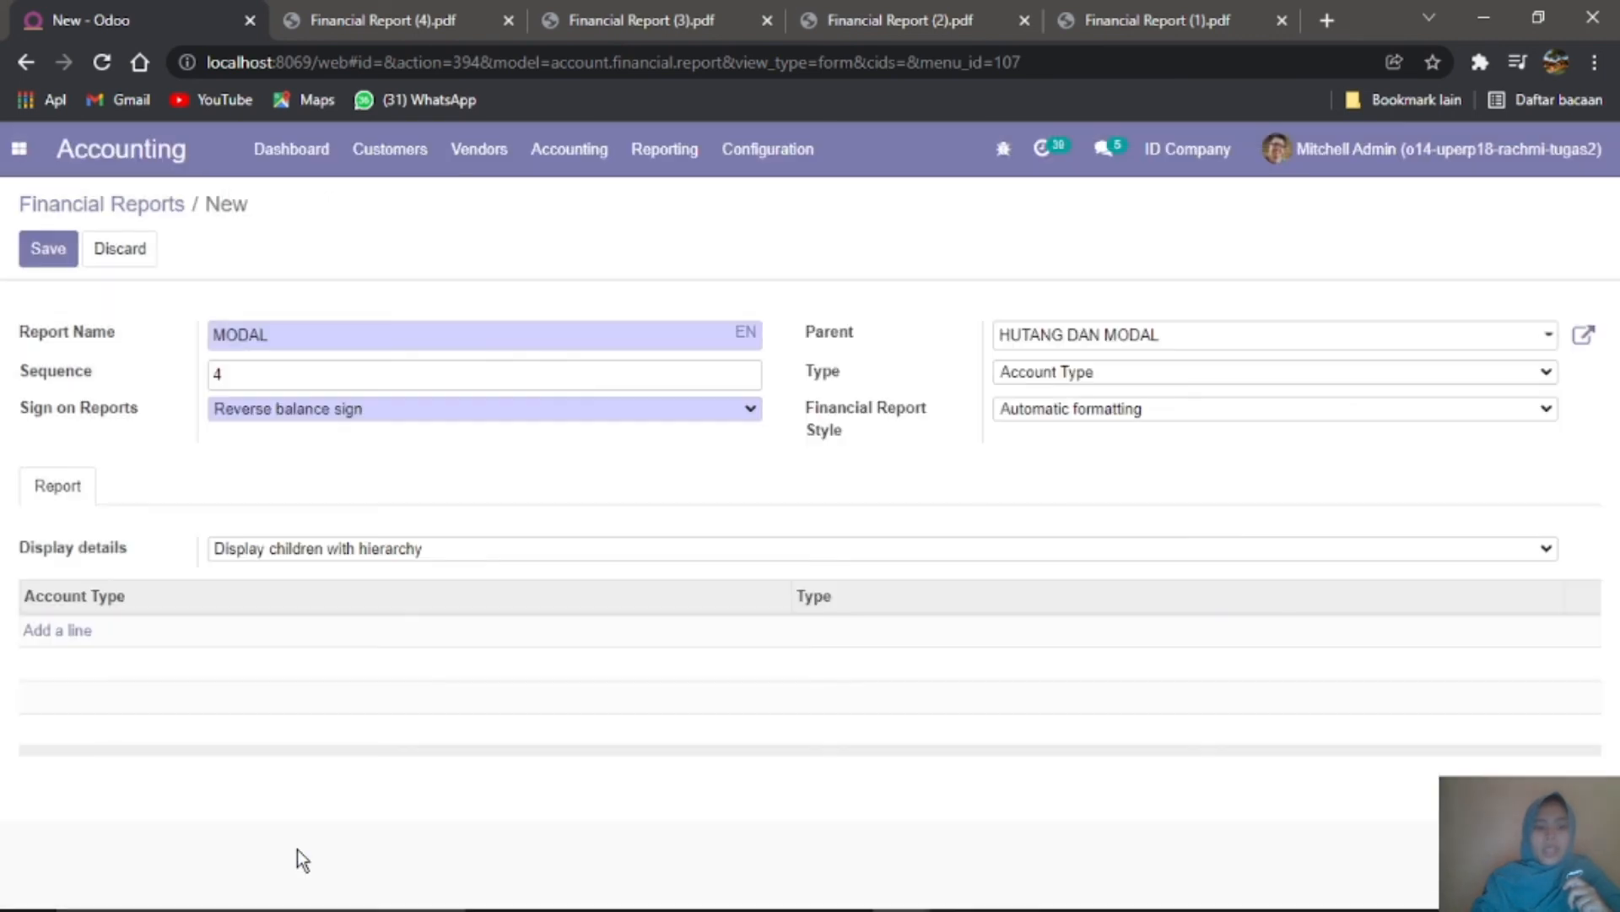
left_click(57, 246)
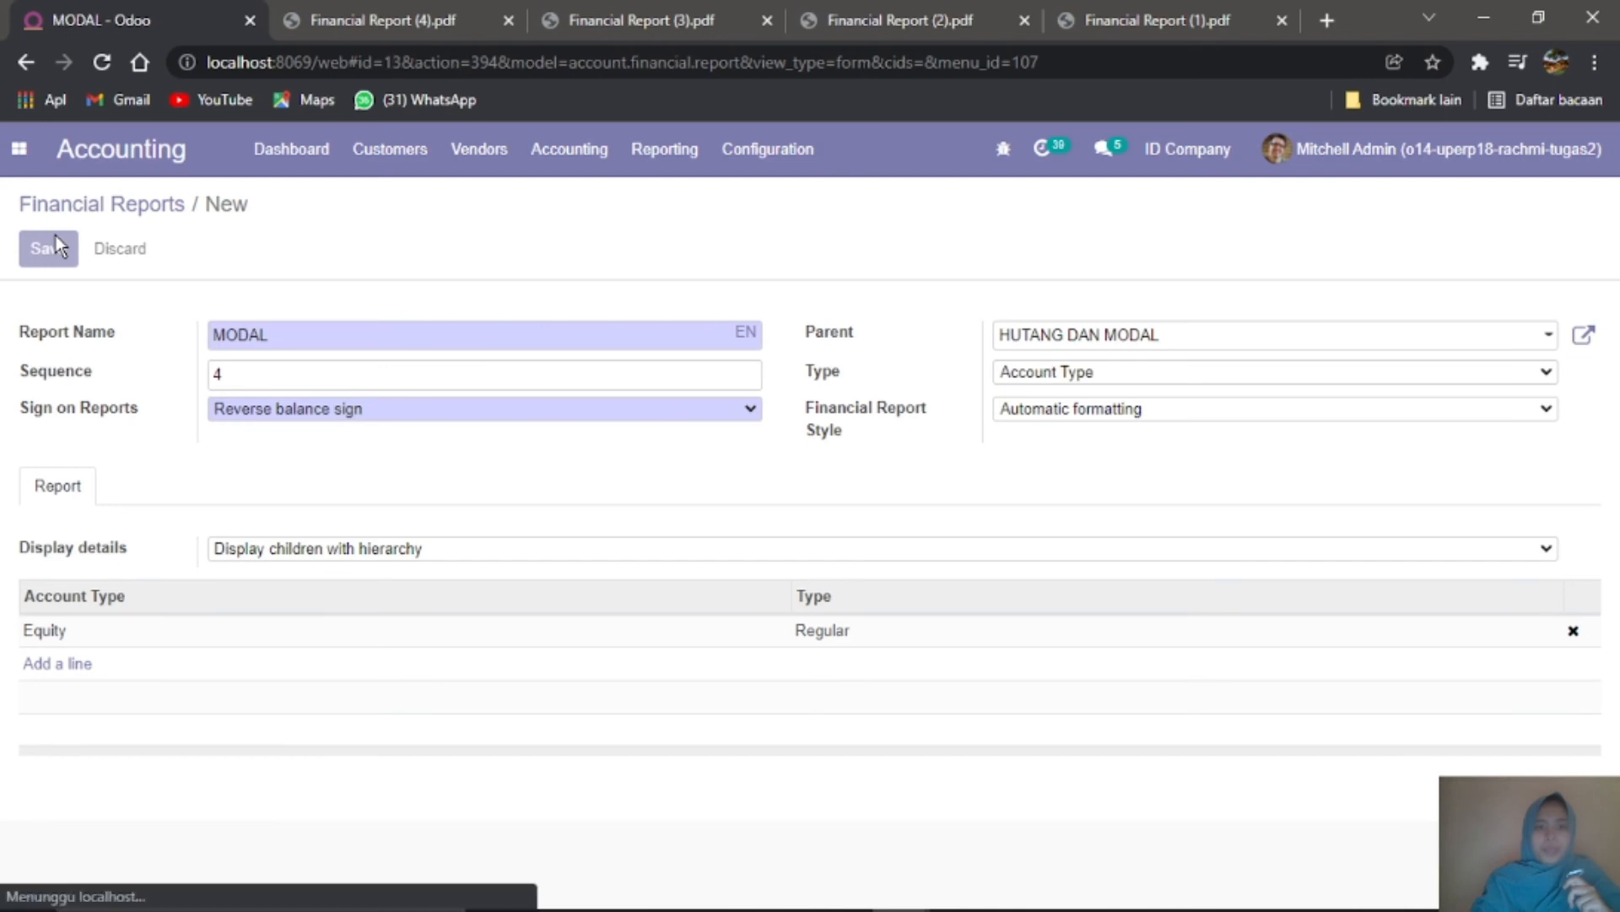
Step: Rename the Profit (Loss) to report line under HUTANG DAN MODAL as LABA (RUGI) TAHUN BERJALAN and set its sequence to 5
left_click(127, 222)
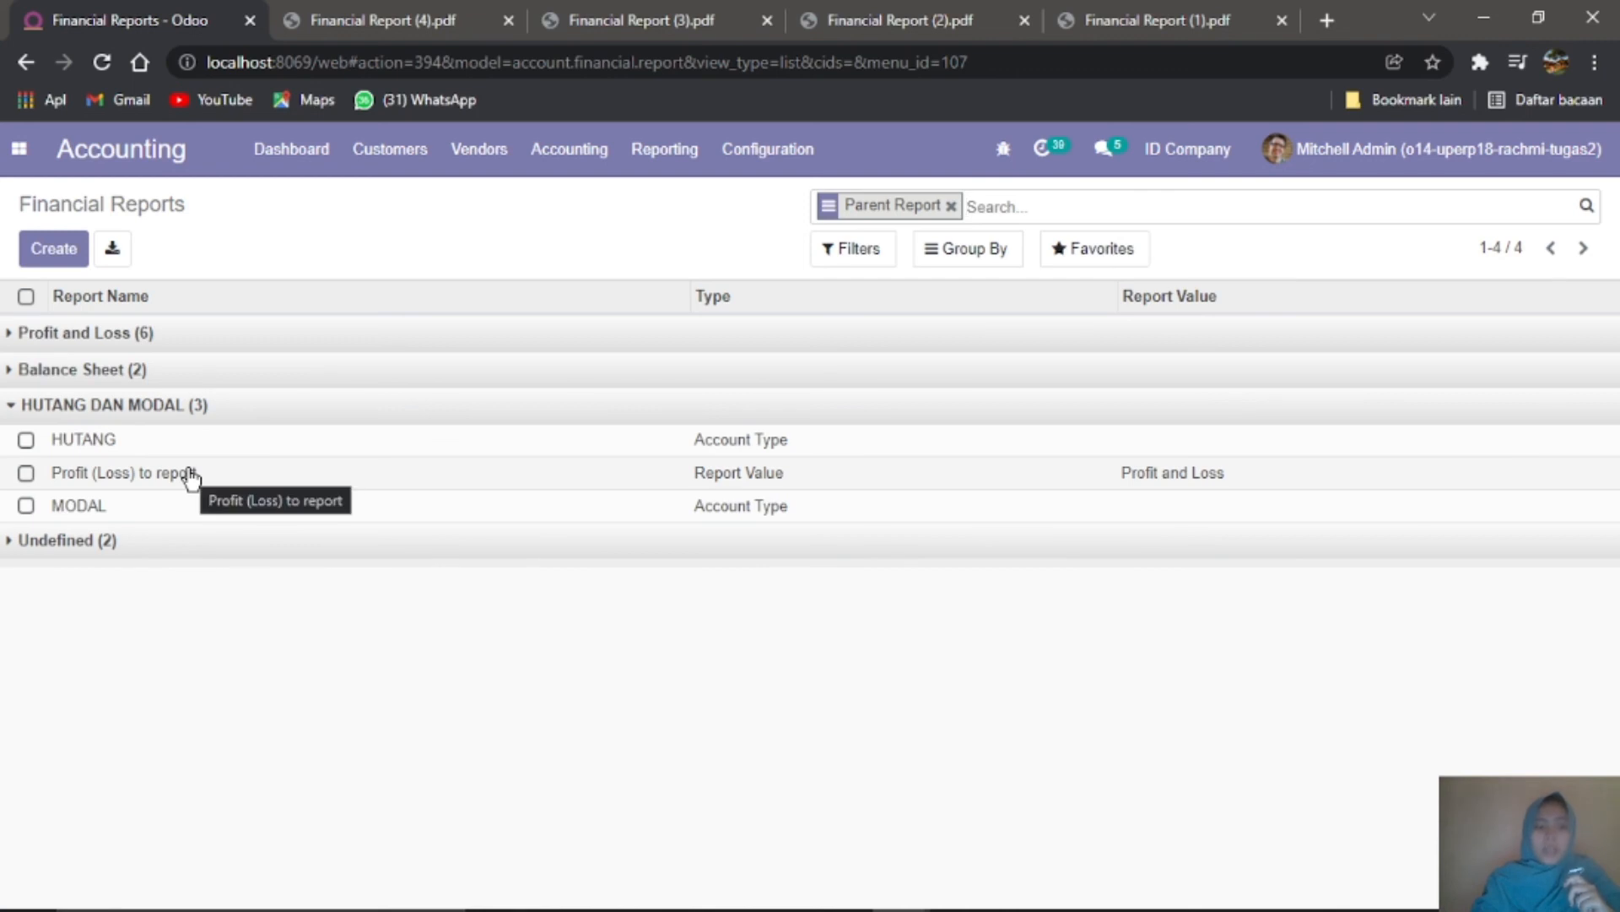
left_click(187, 474)
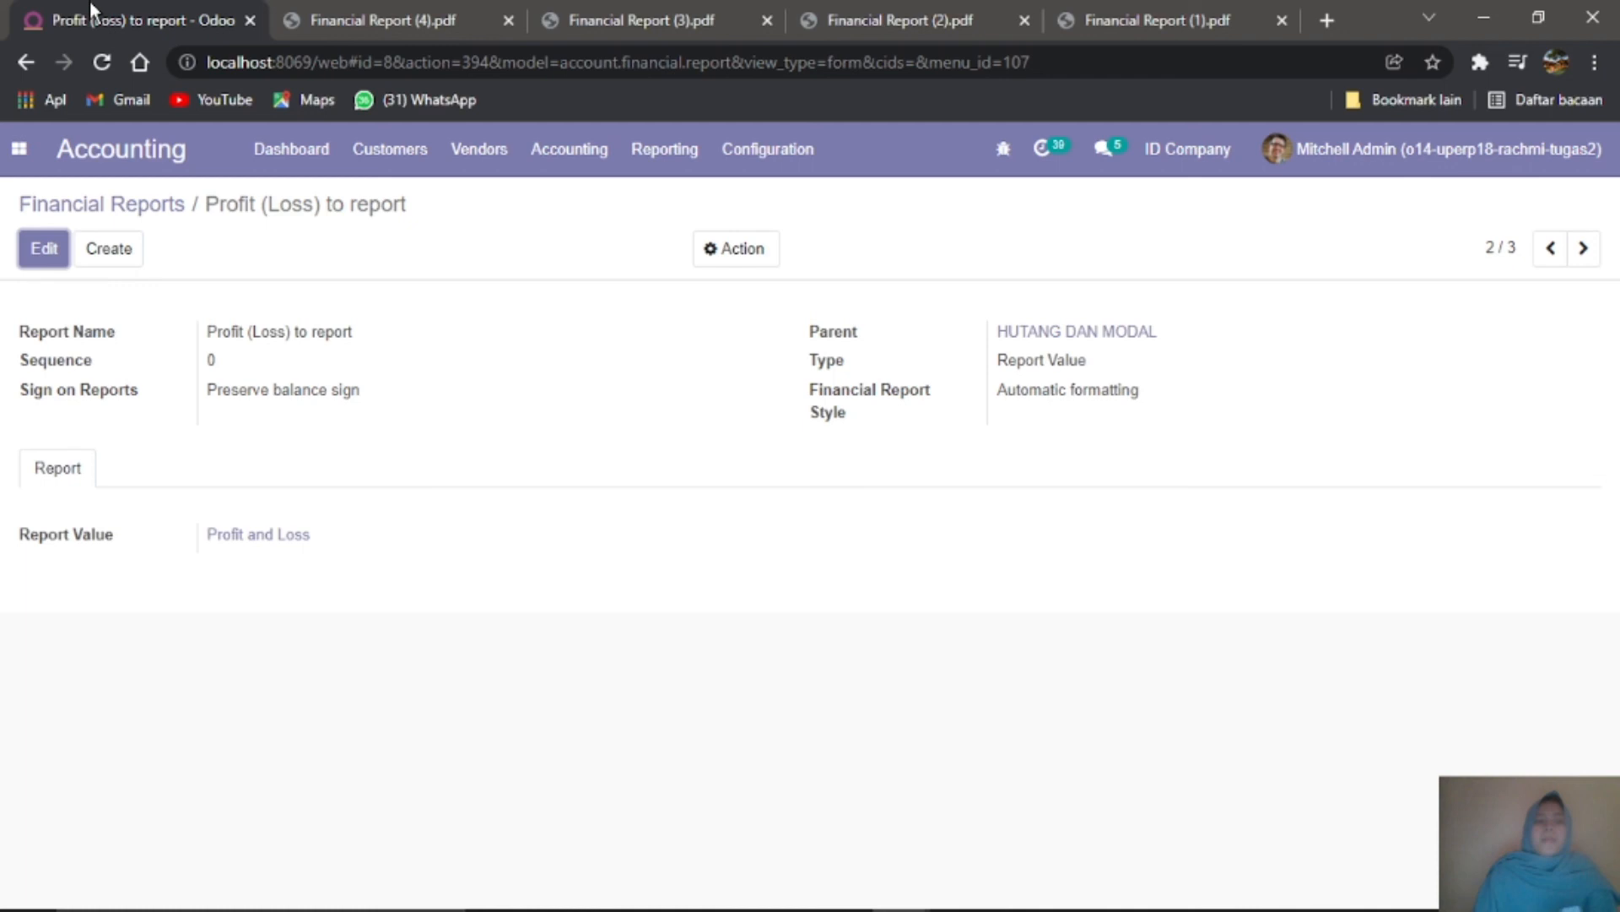
left_click(43, 249)
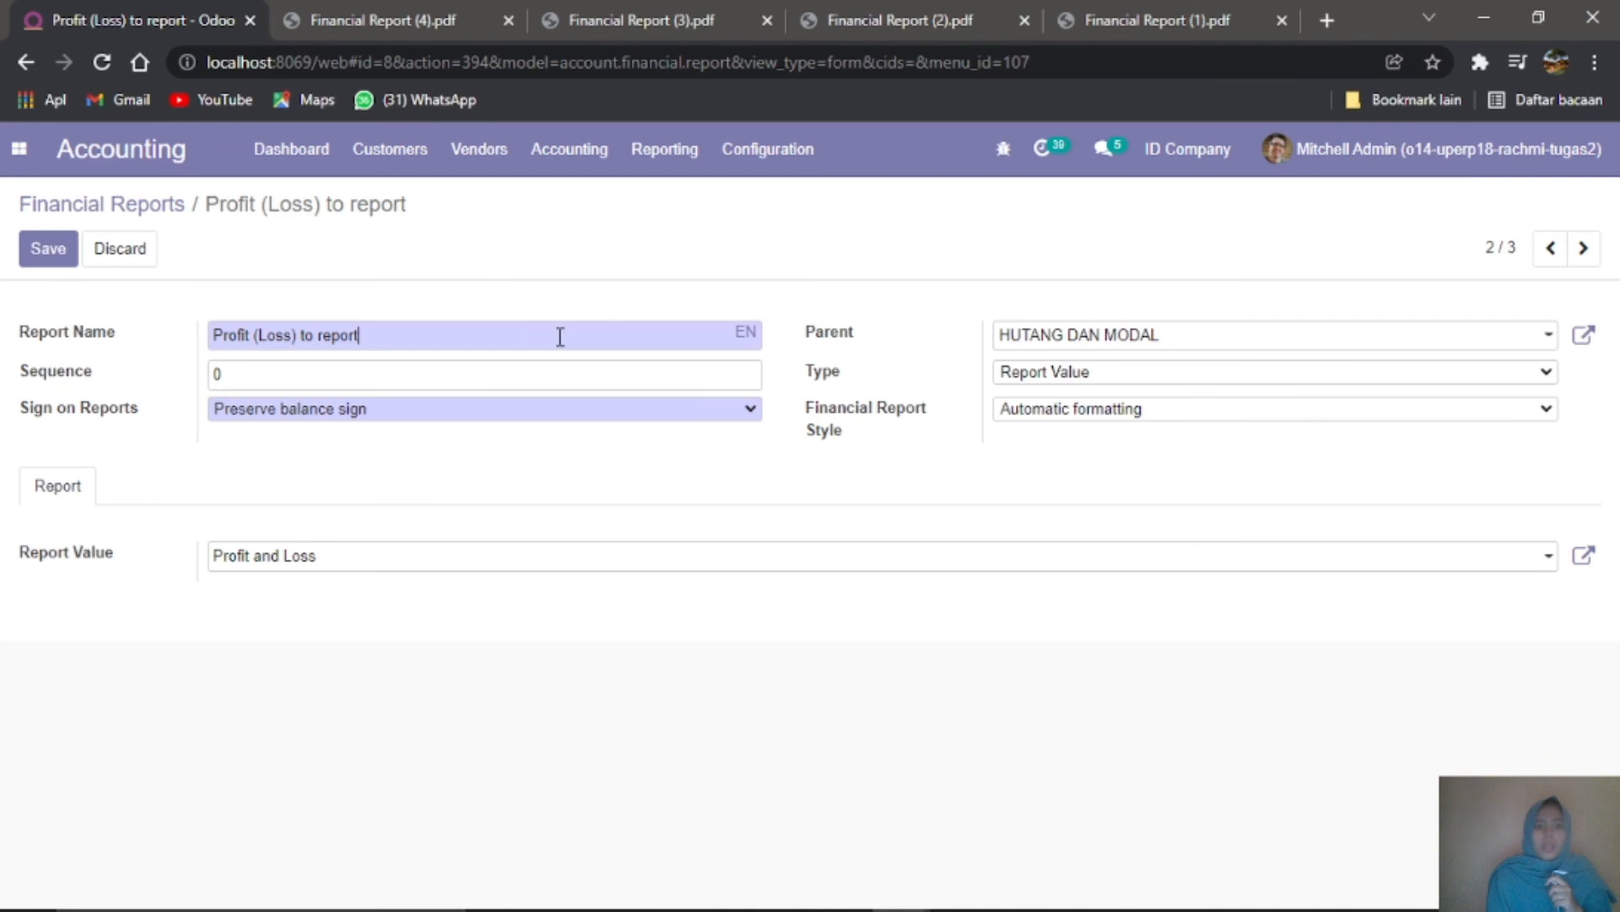
left_click_drag(559, 336, 163, 402)
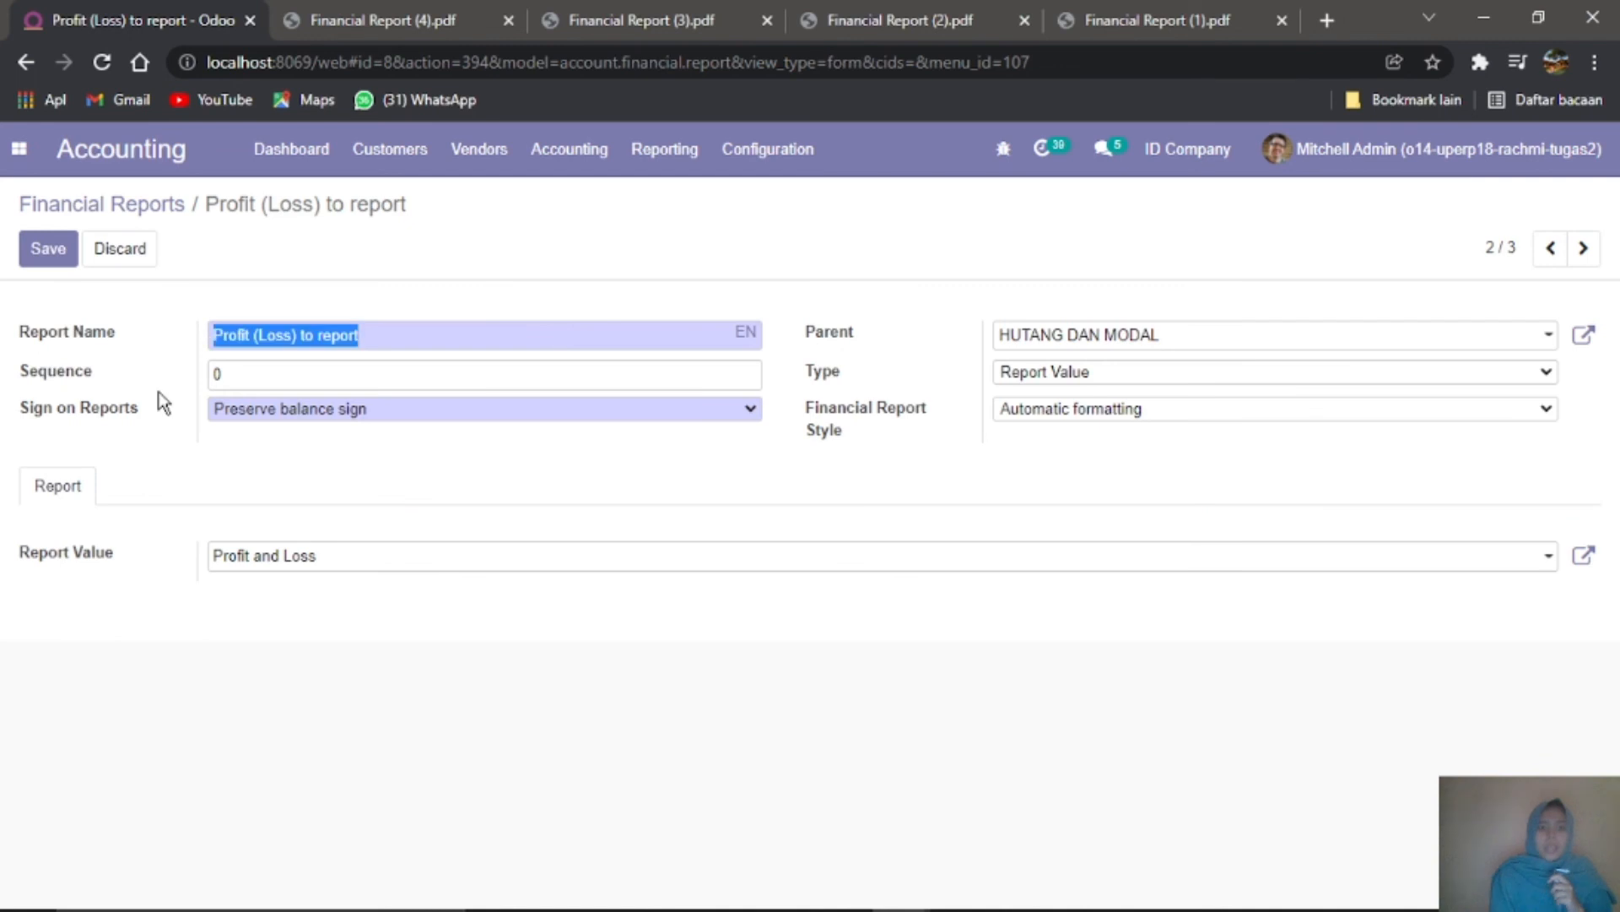
type("LAB")
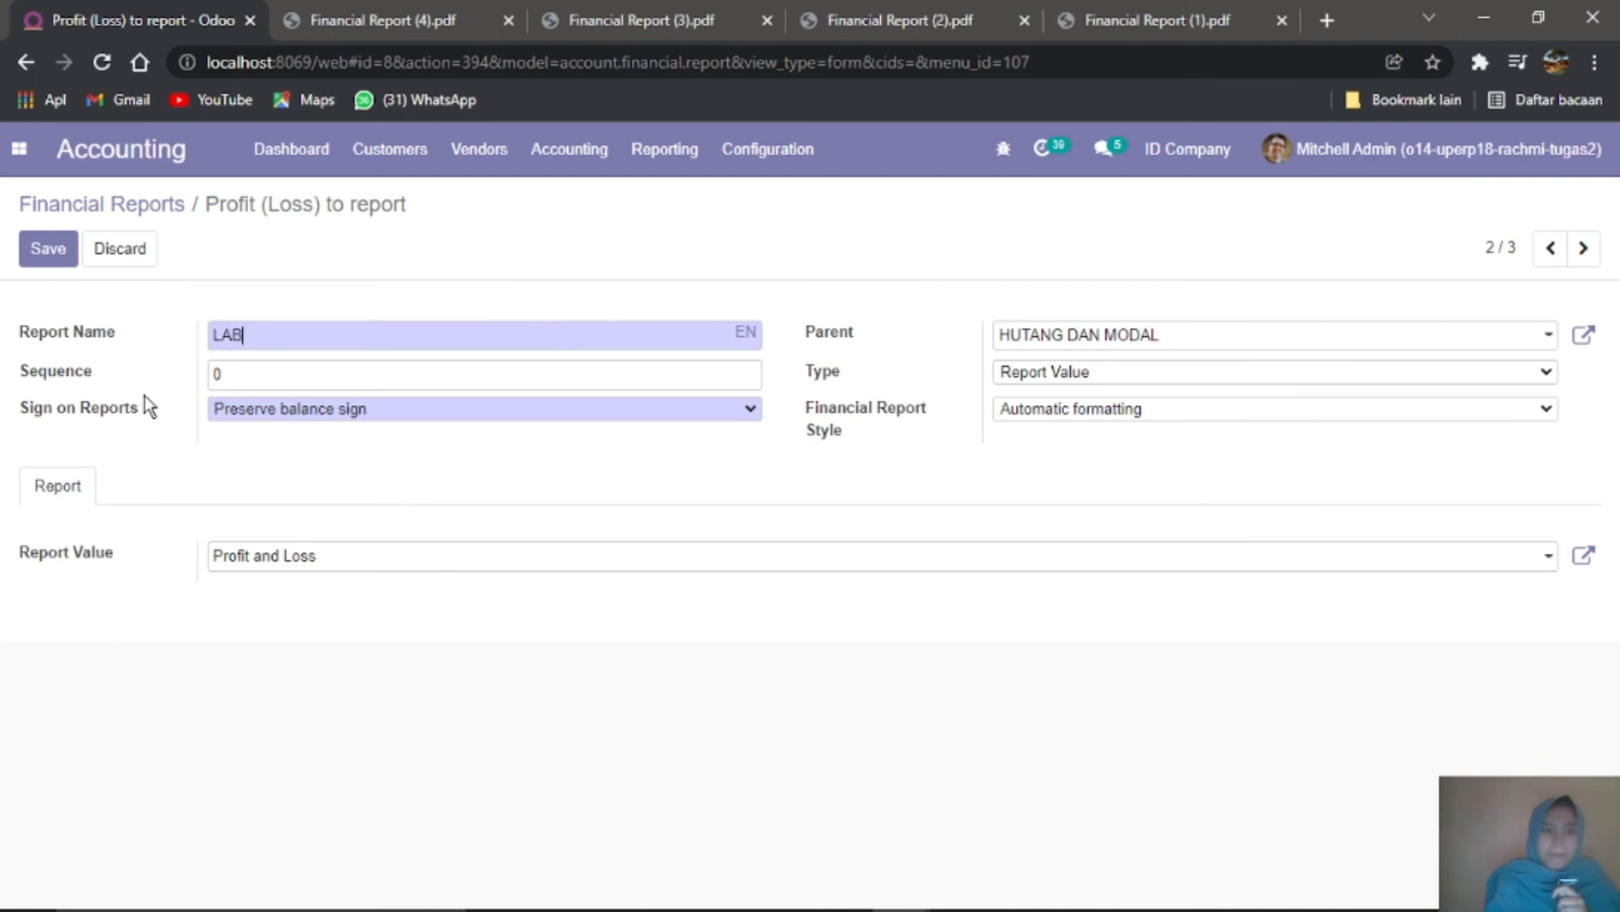
type("A (RUGI) ")
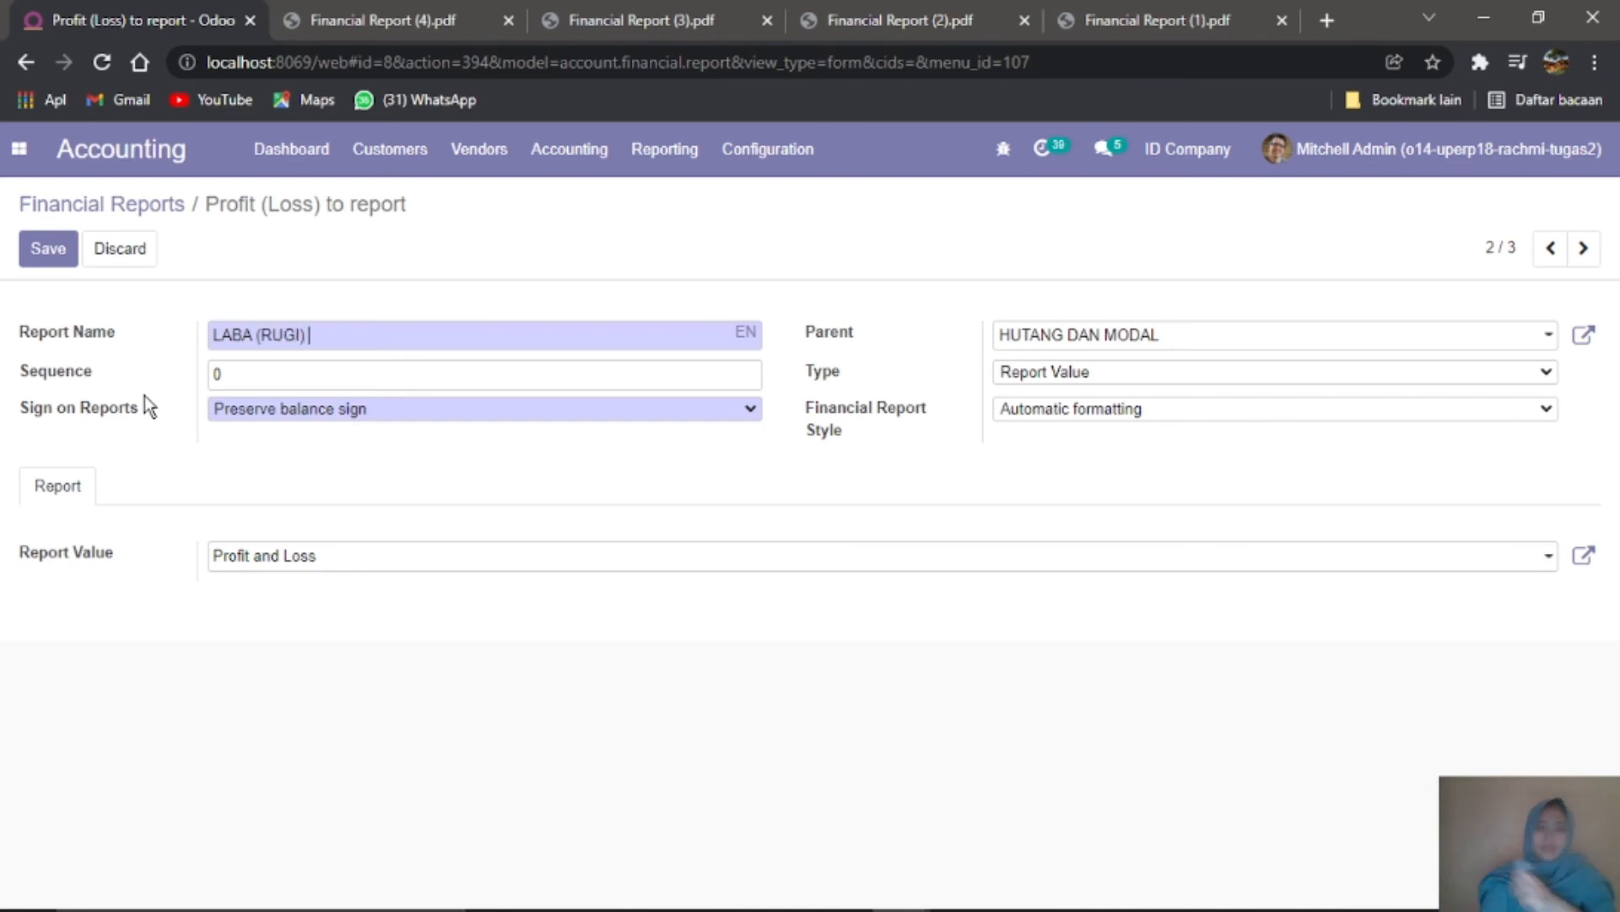
type("TAHUN BER")
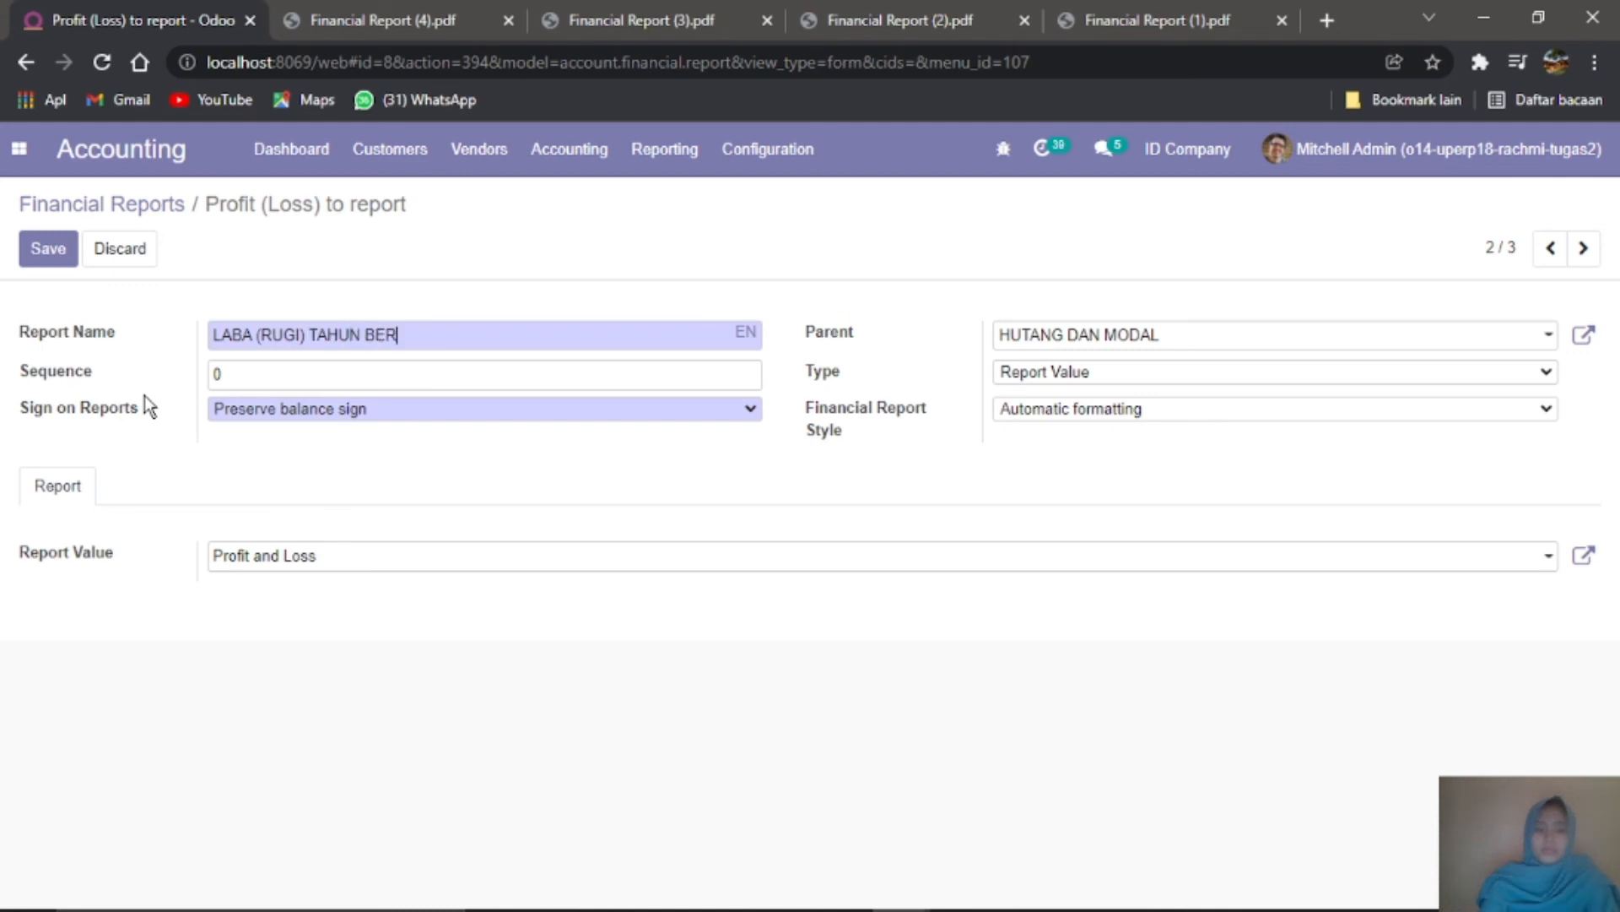
type("JALAN")
double_click(229, 378)
type("5")
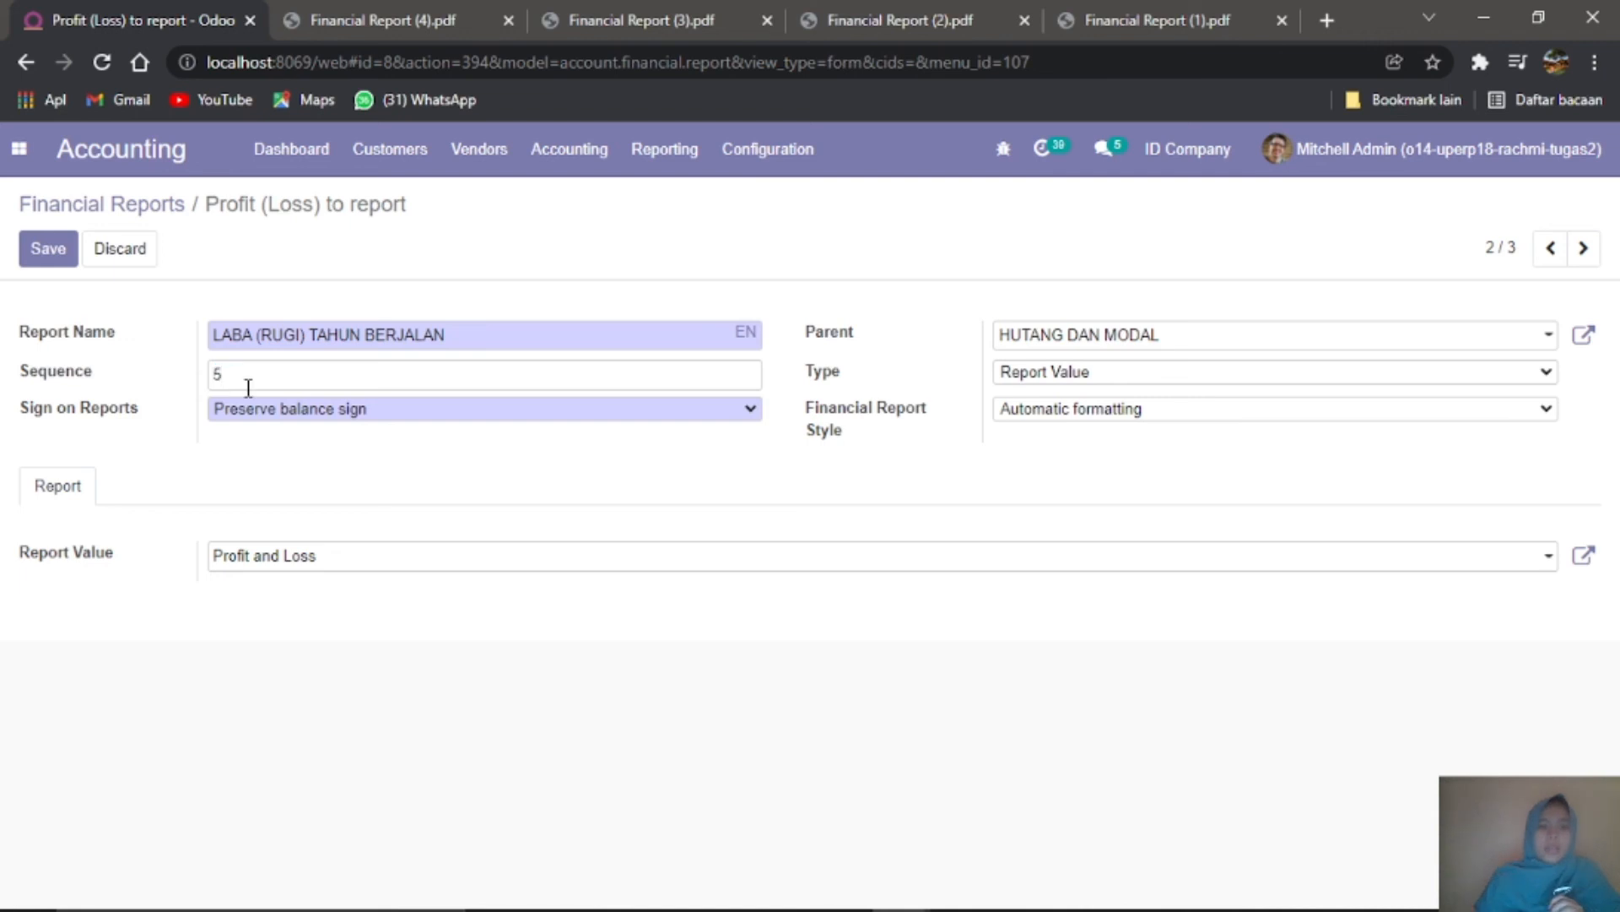
Step: Set the line's sign to Reverse balance sign and its report value to LABA (RUGI) BERSIH
left_click(275, 409)
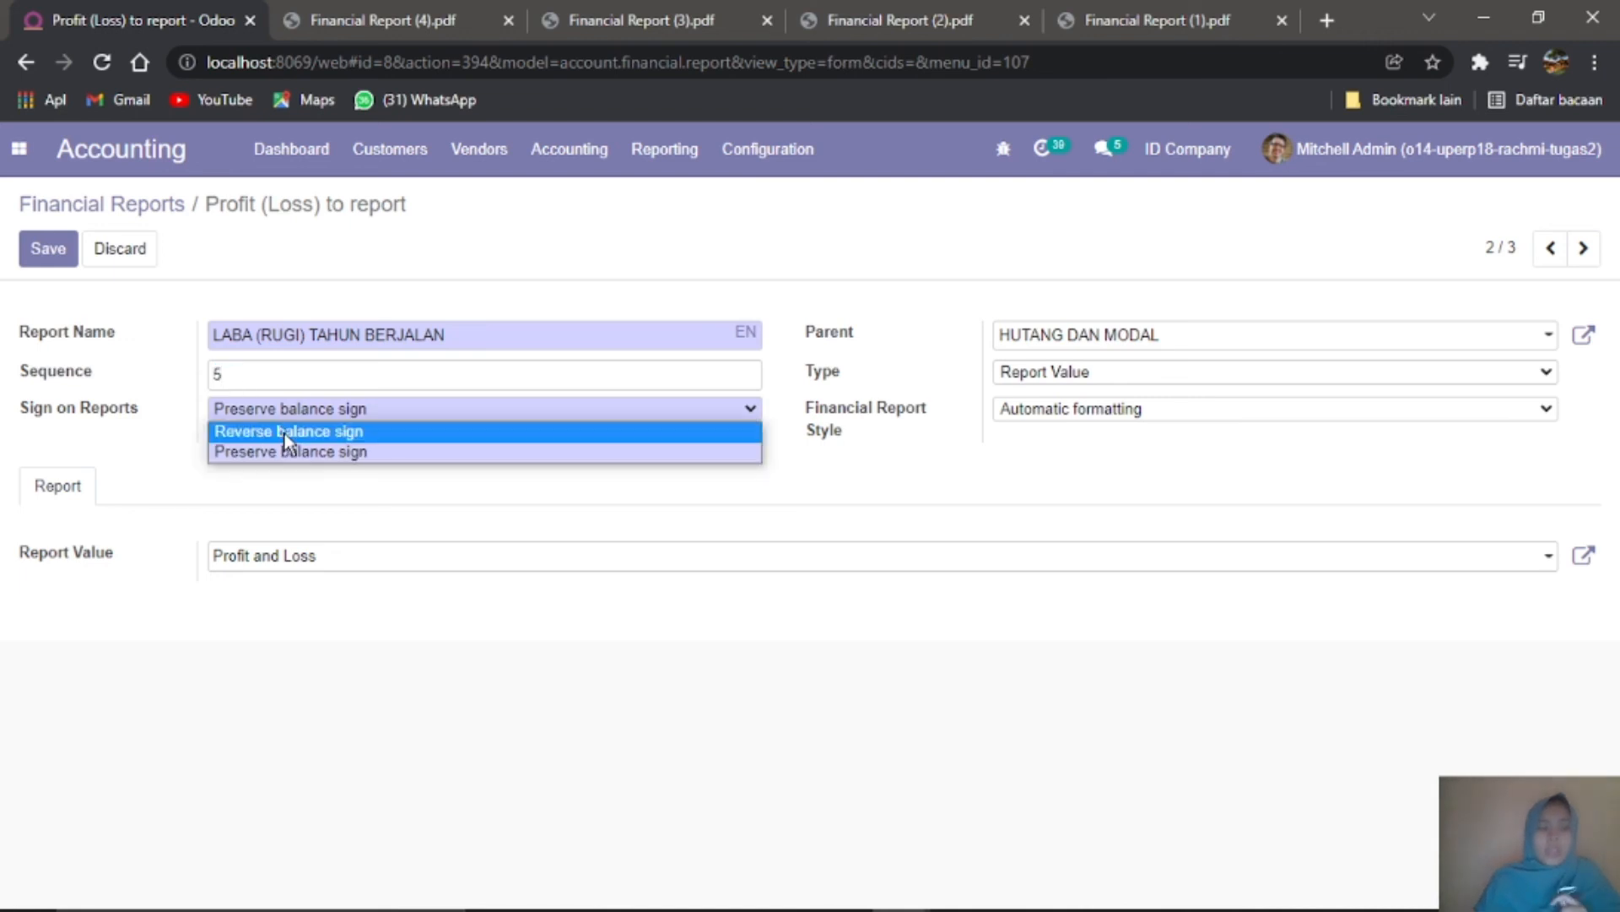
left_click(285, 432)
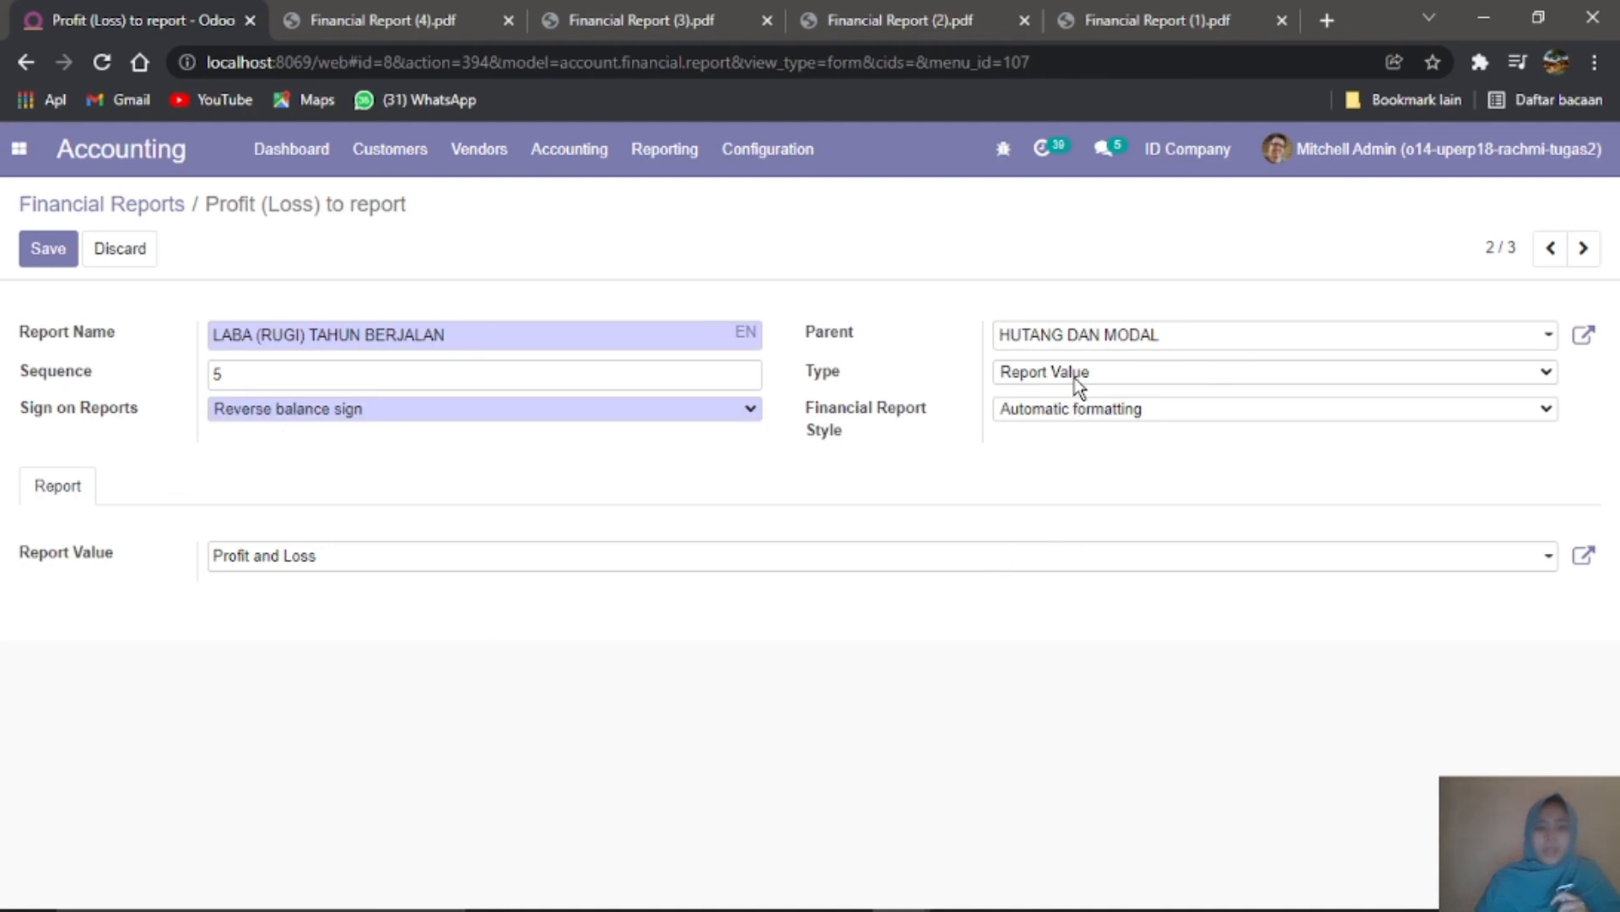
left_click(564, 558)
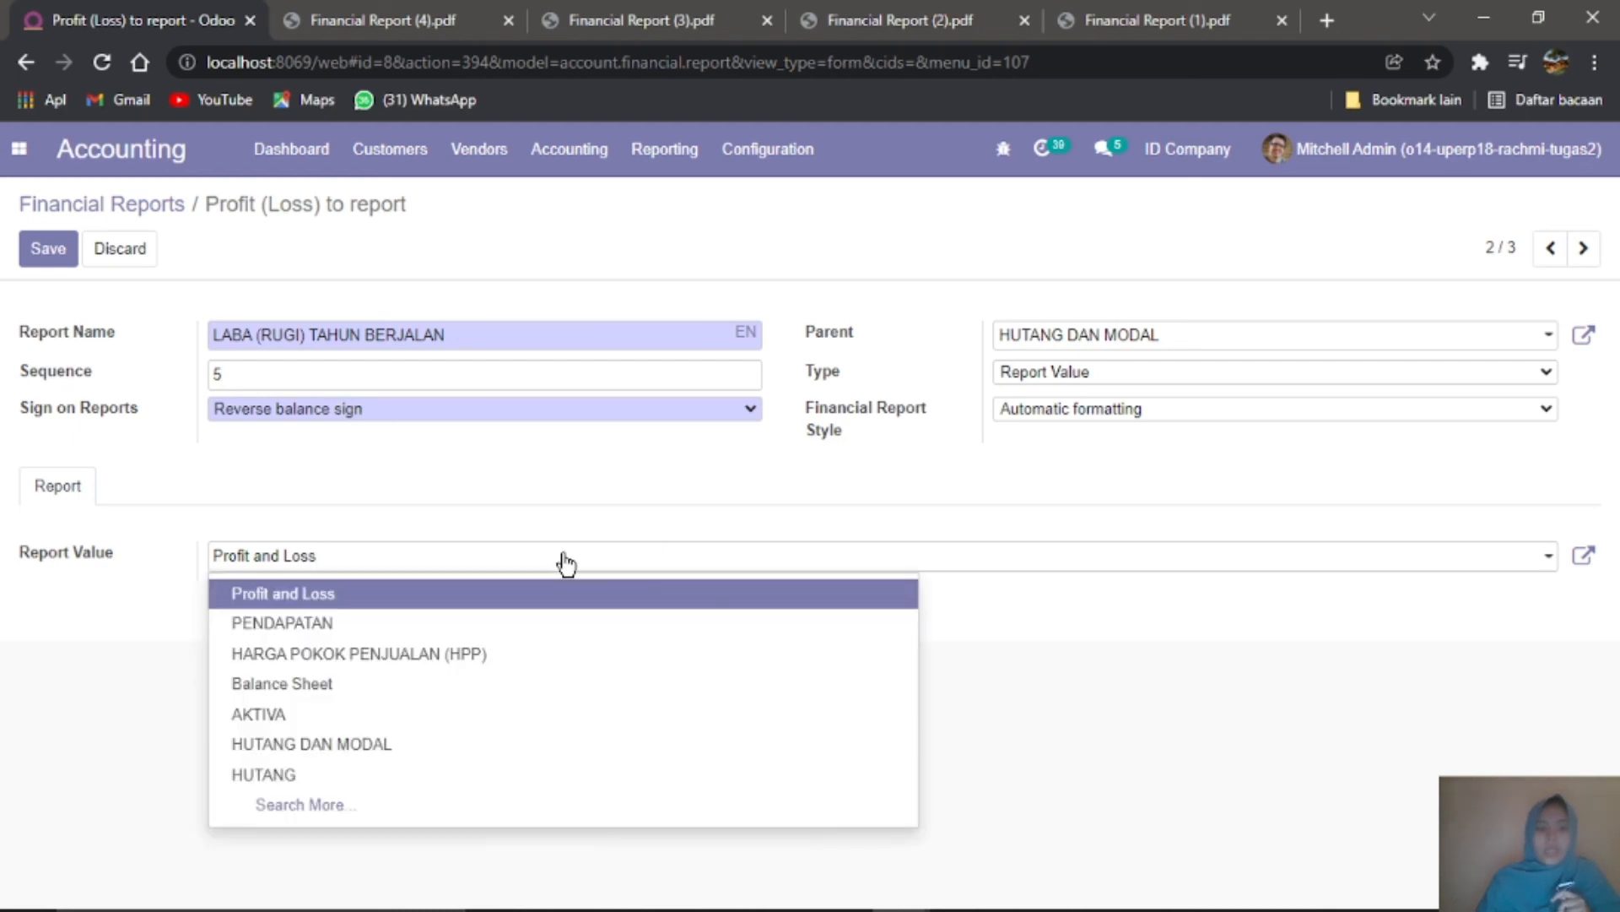
left_click(470, 821)
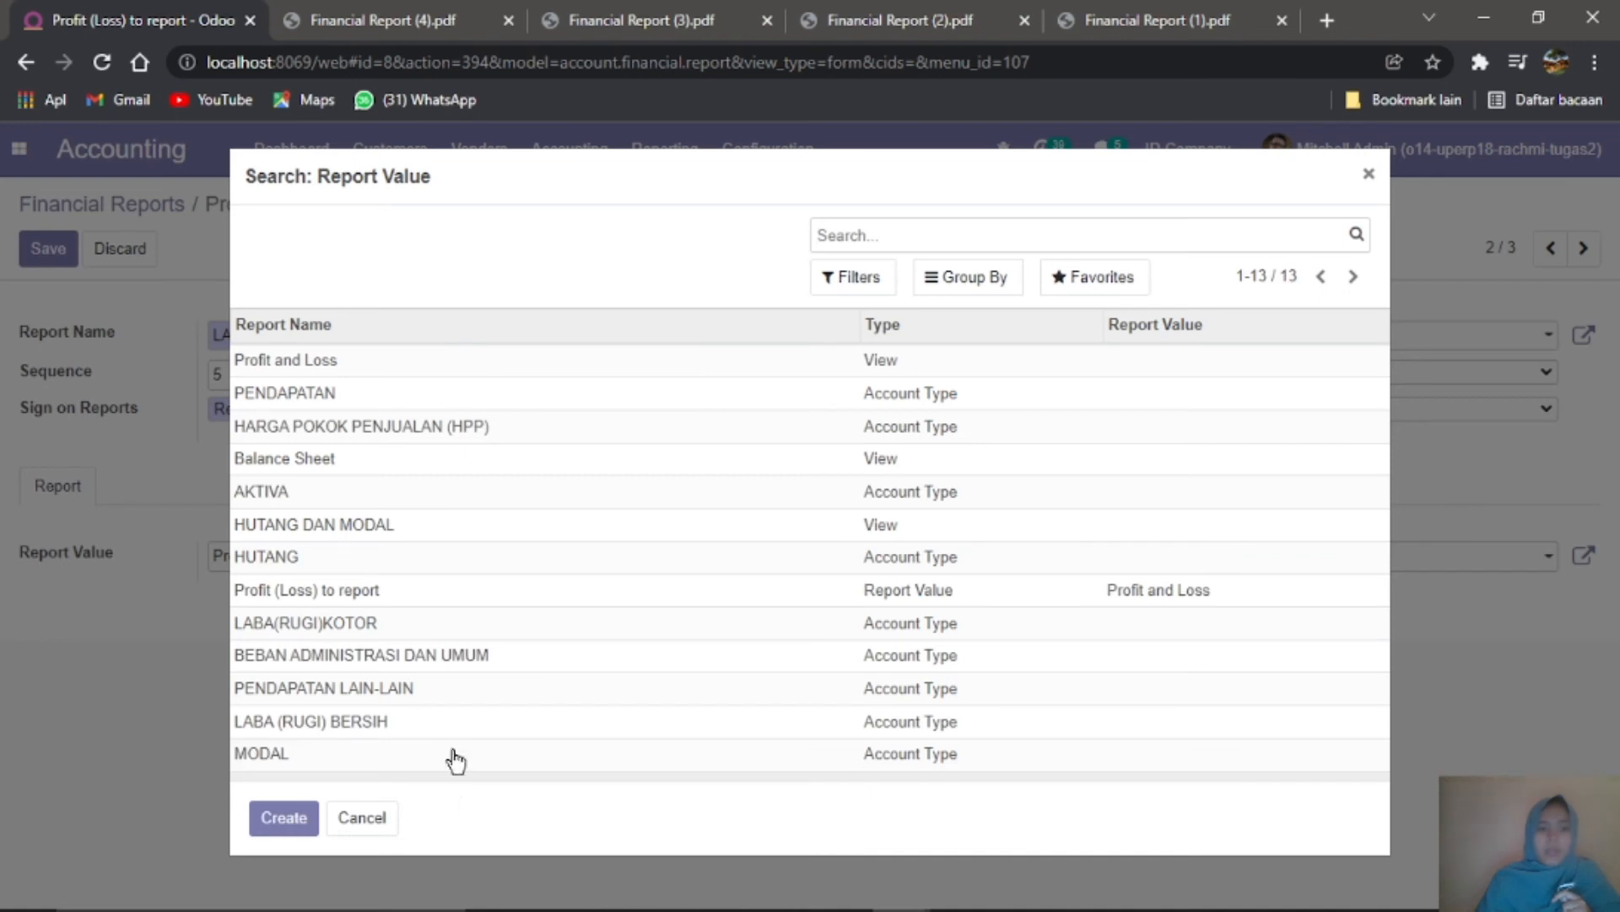
left_click(458, 731)
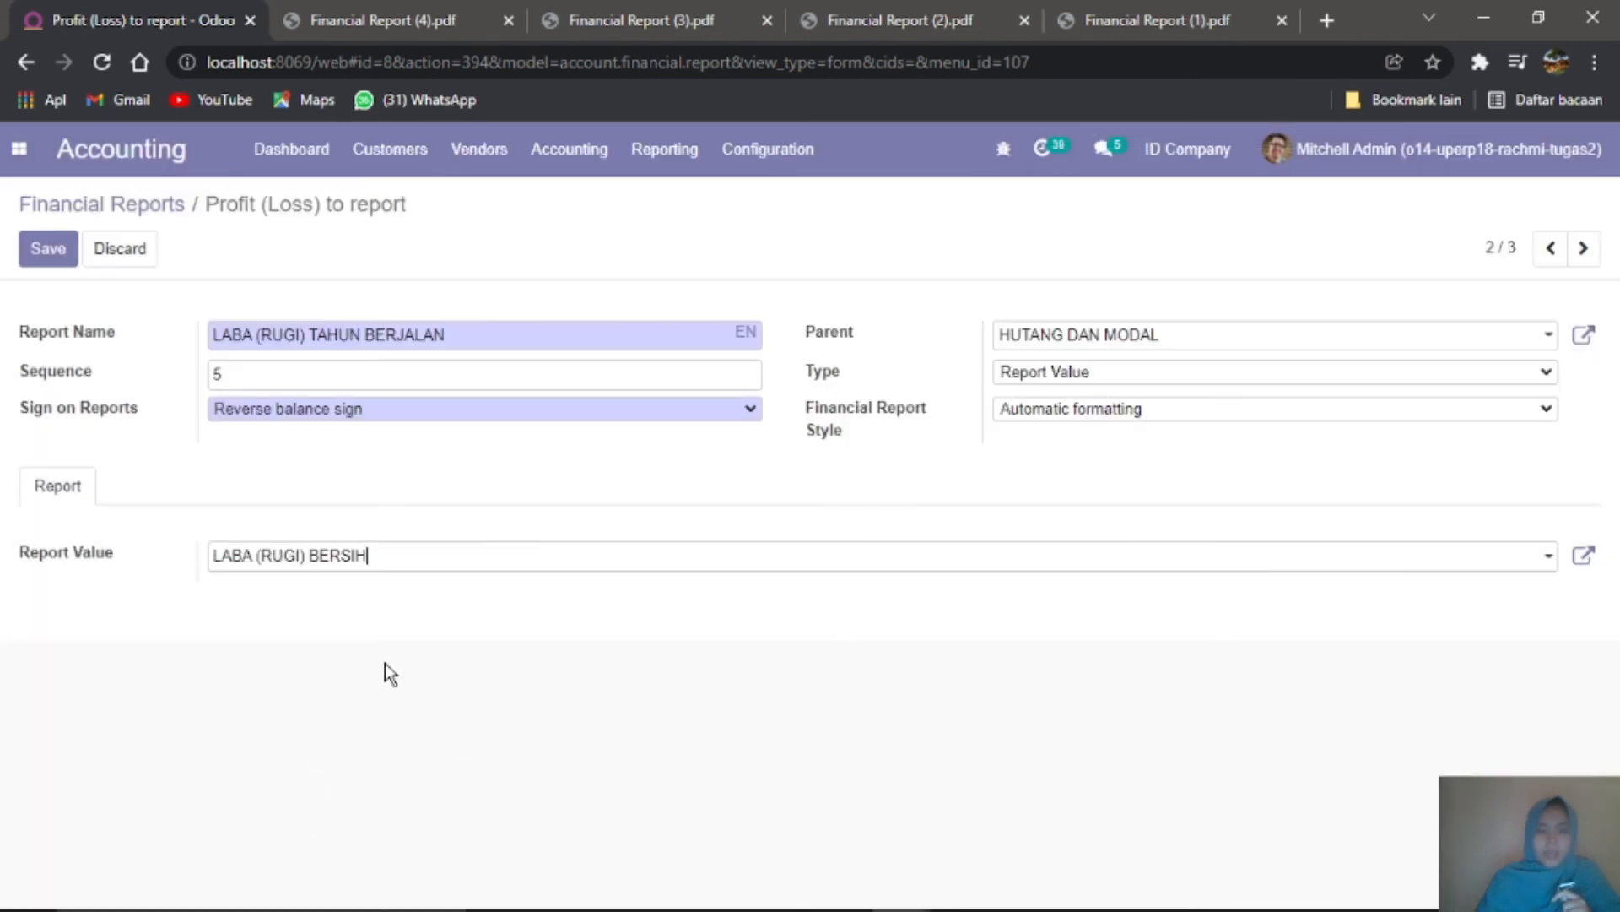
Step: Change the report name to LABA RUGI TAHUN BERJALAN and save the line with HUTANG DAN MODAL as its parent
left_click(1181, 343)
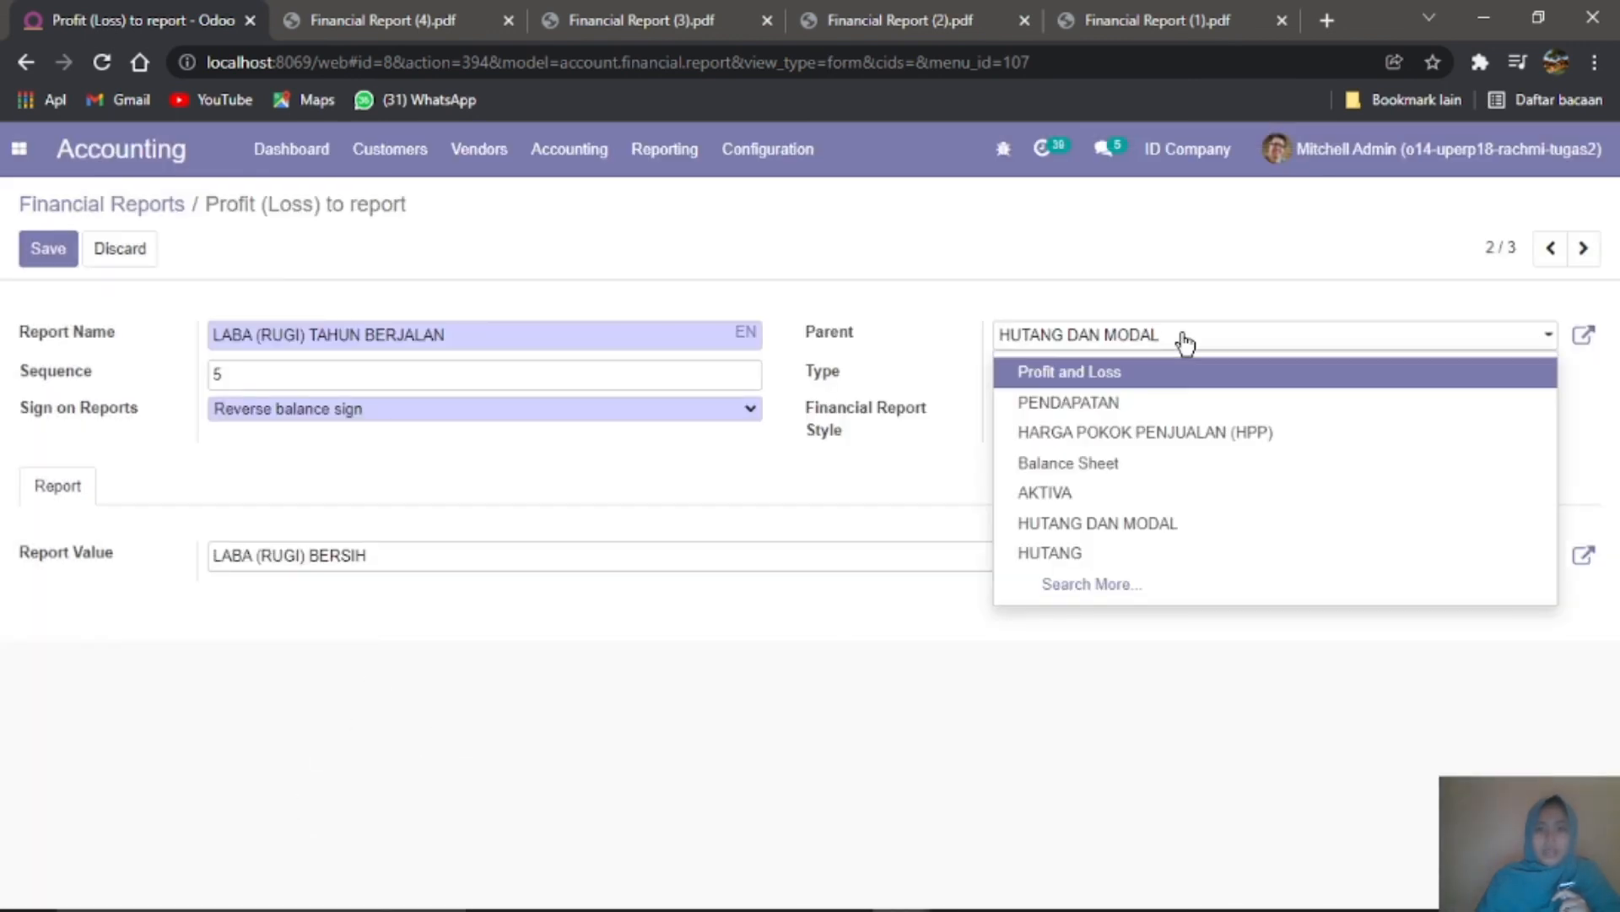
left_click(1175, 373)
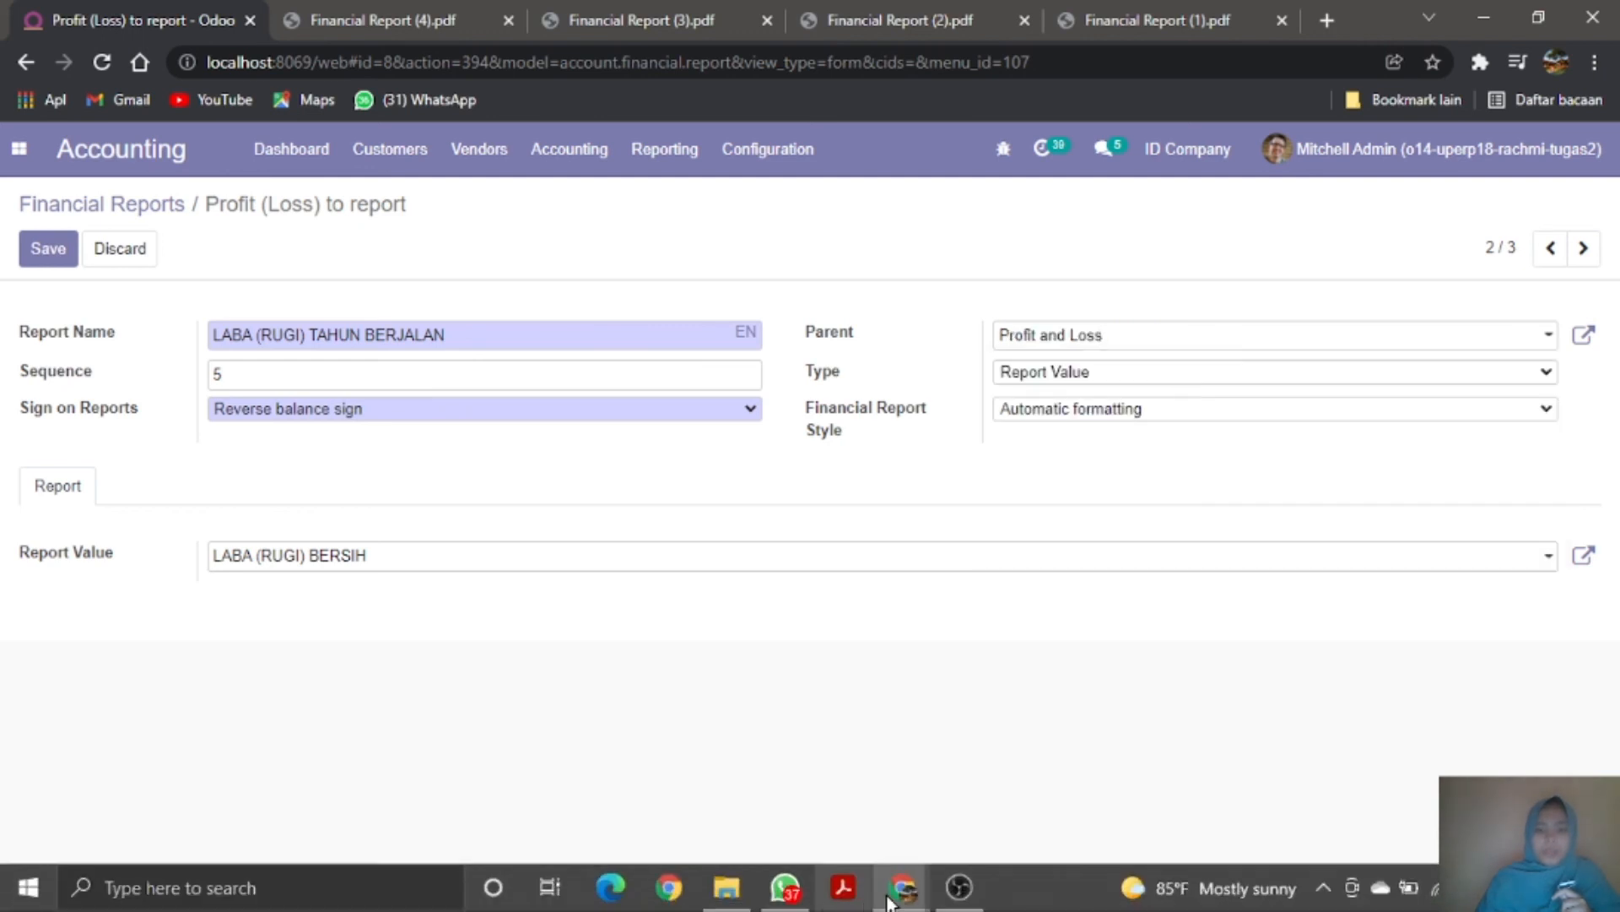
mouse_move(890, 901)
left_click(308, 338)
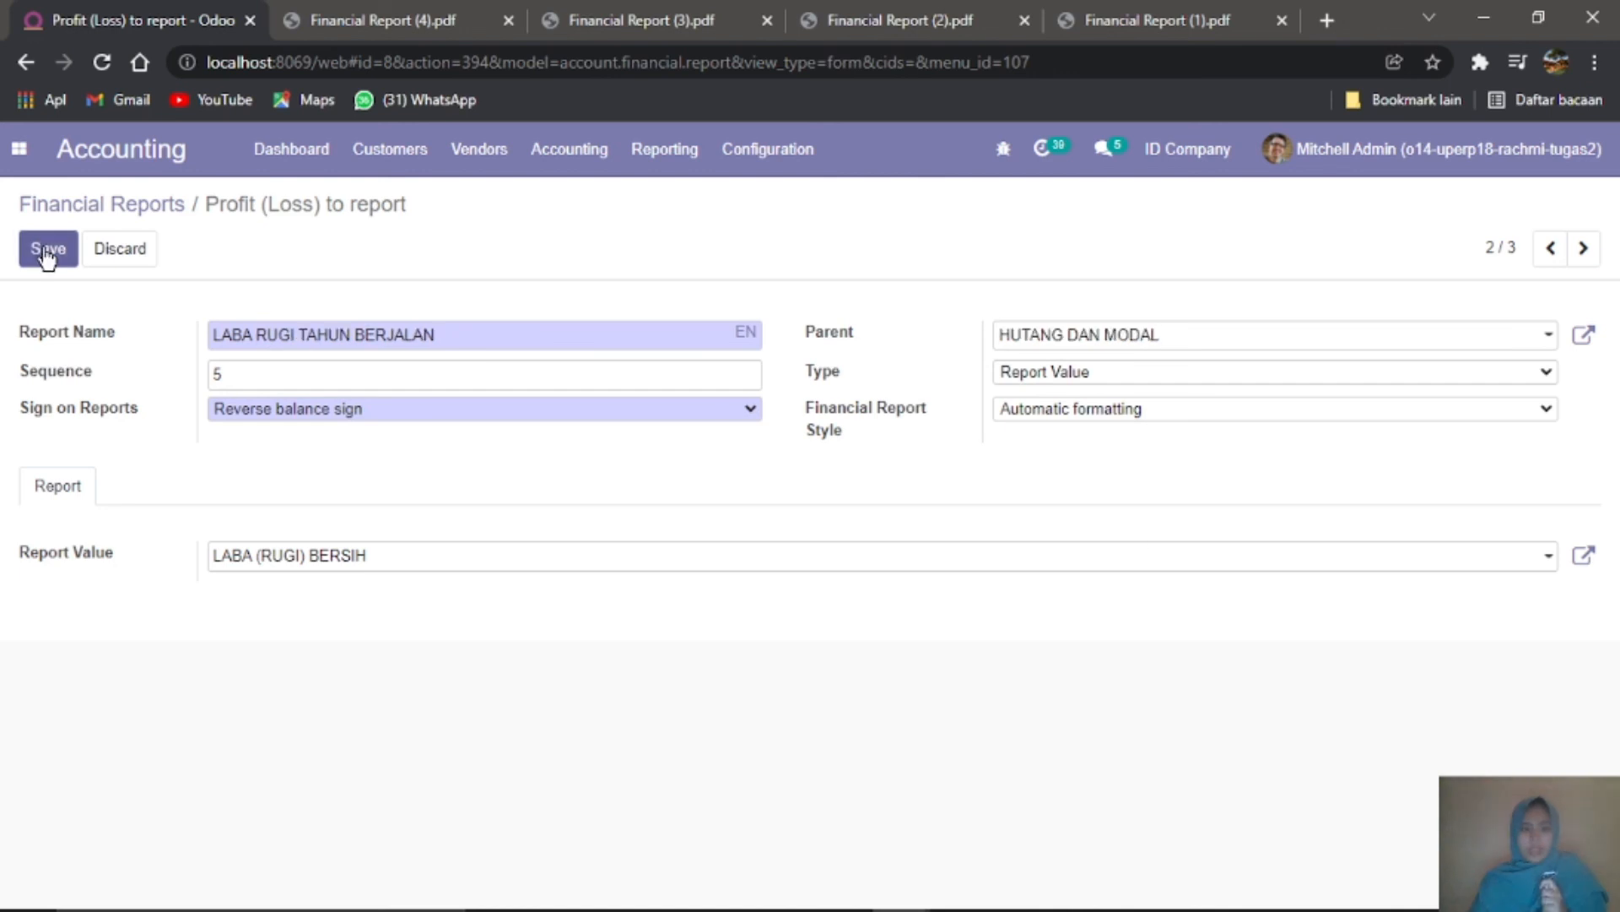
left_click(48, 253)
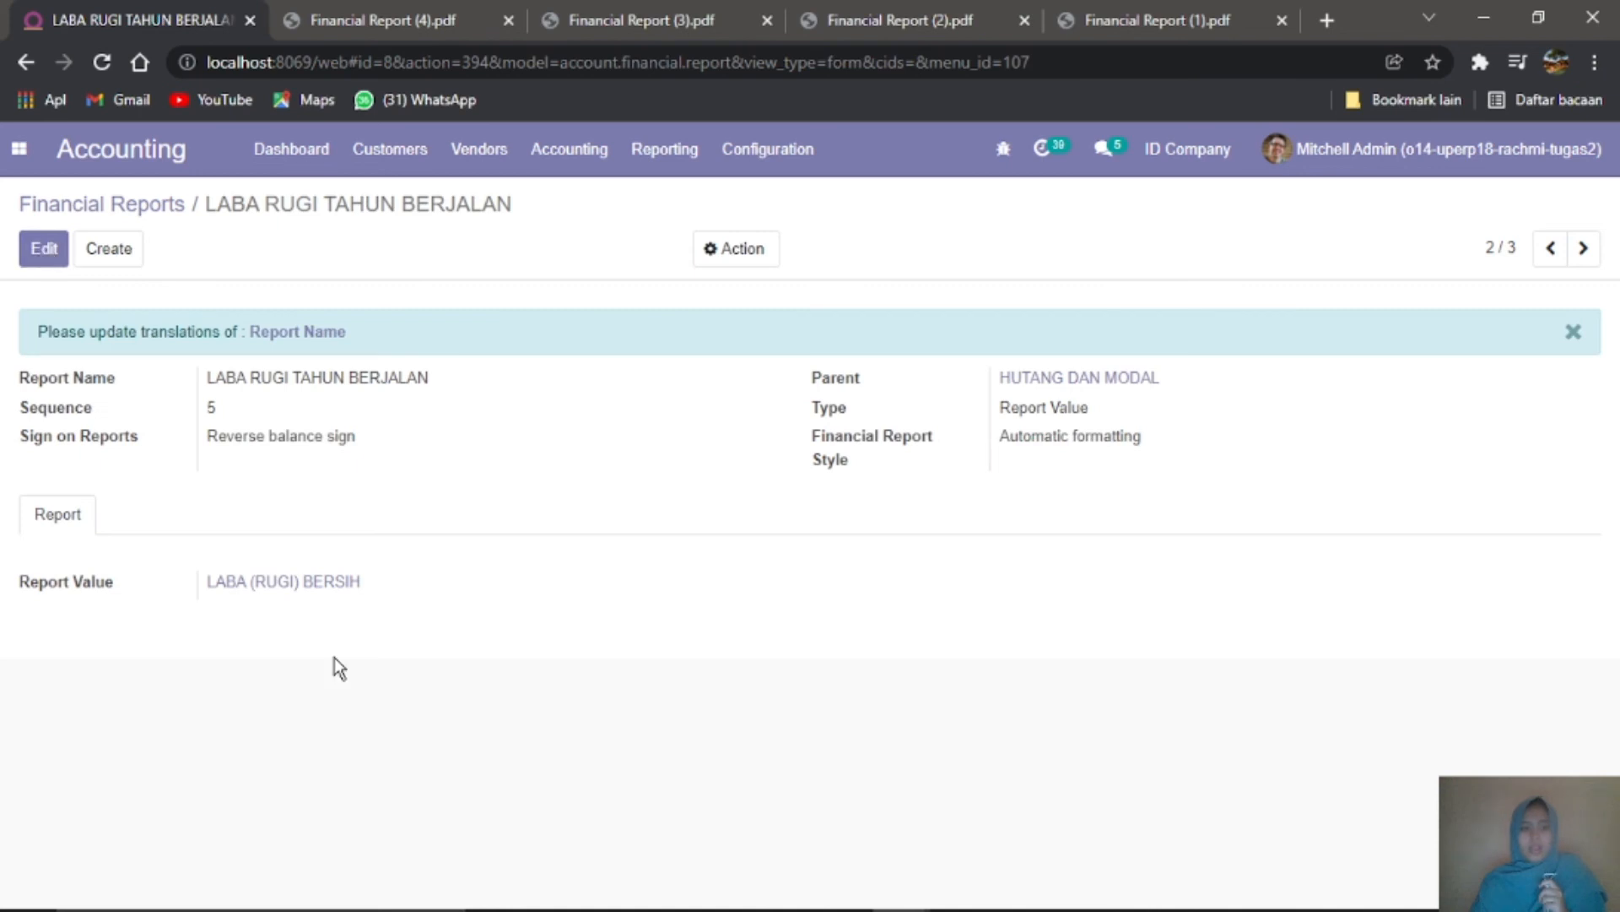
Step: Expand the Balance Sheet group in the Financial Reports list and print the Balance Sheet with Target Moves set to All Entries
left_click(135, 208)
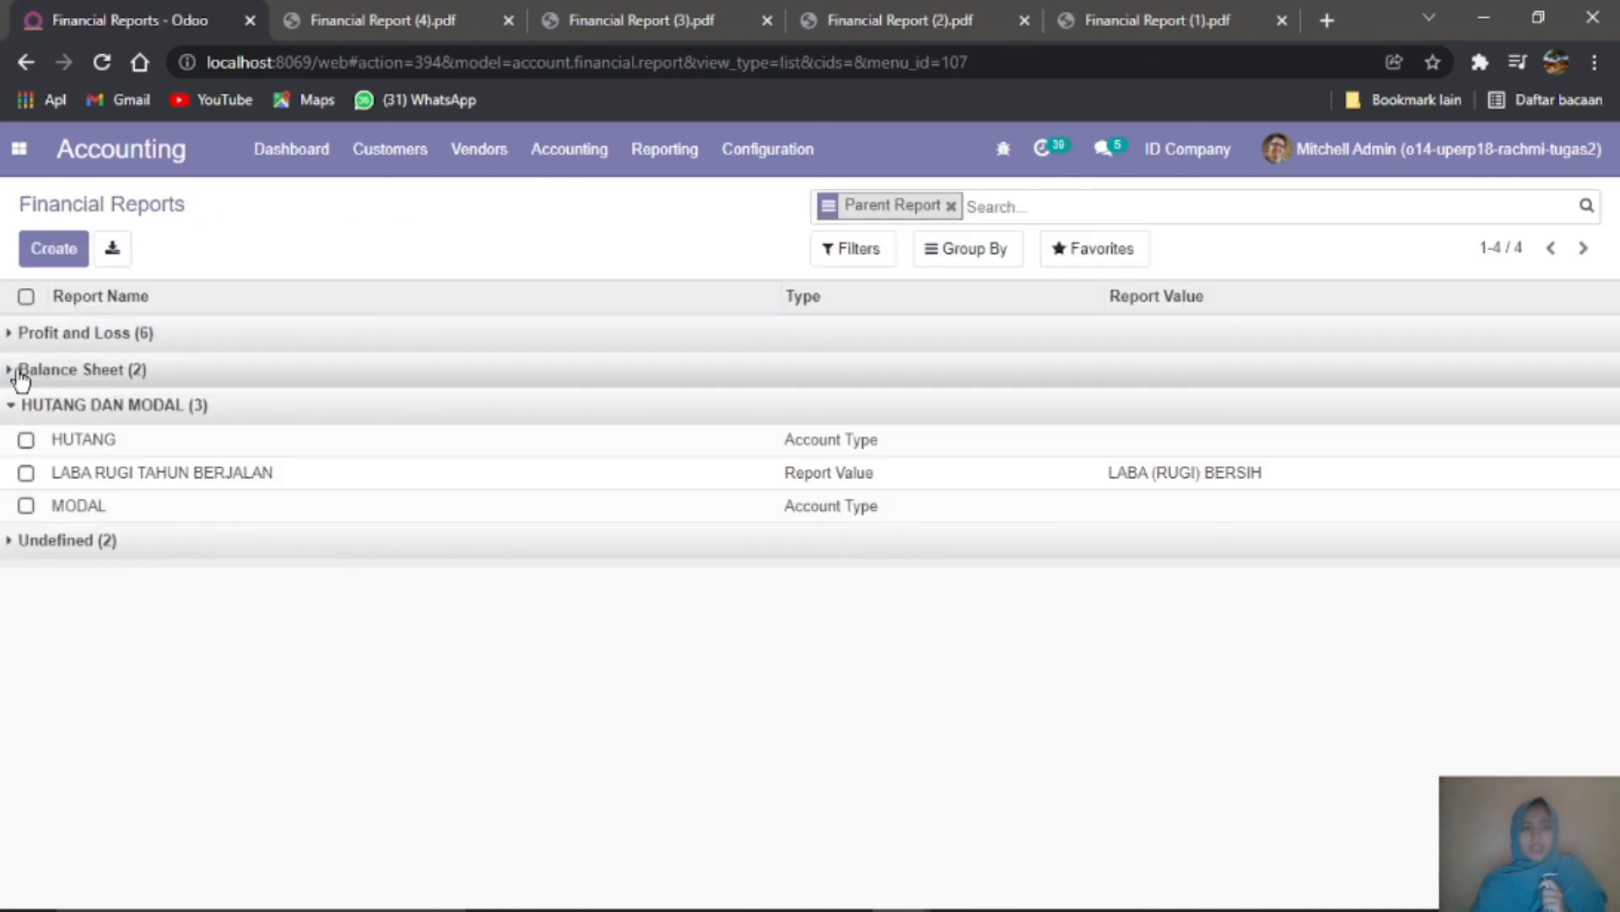
left_click(21, 372)
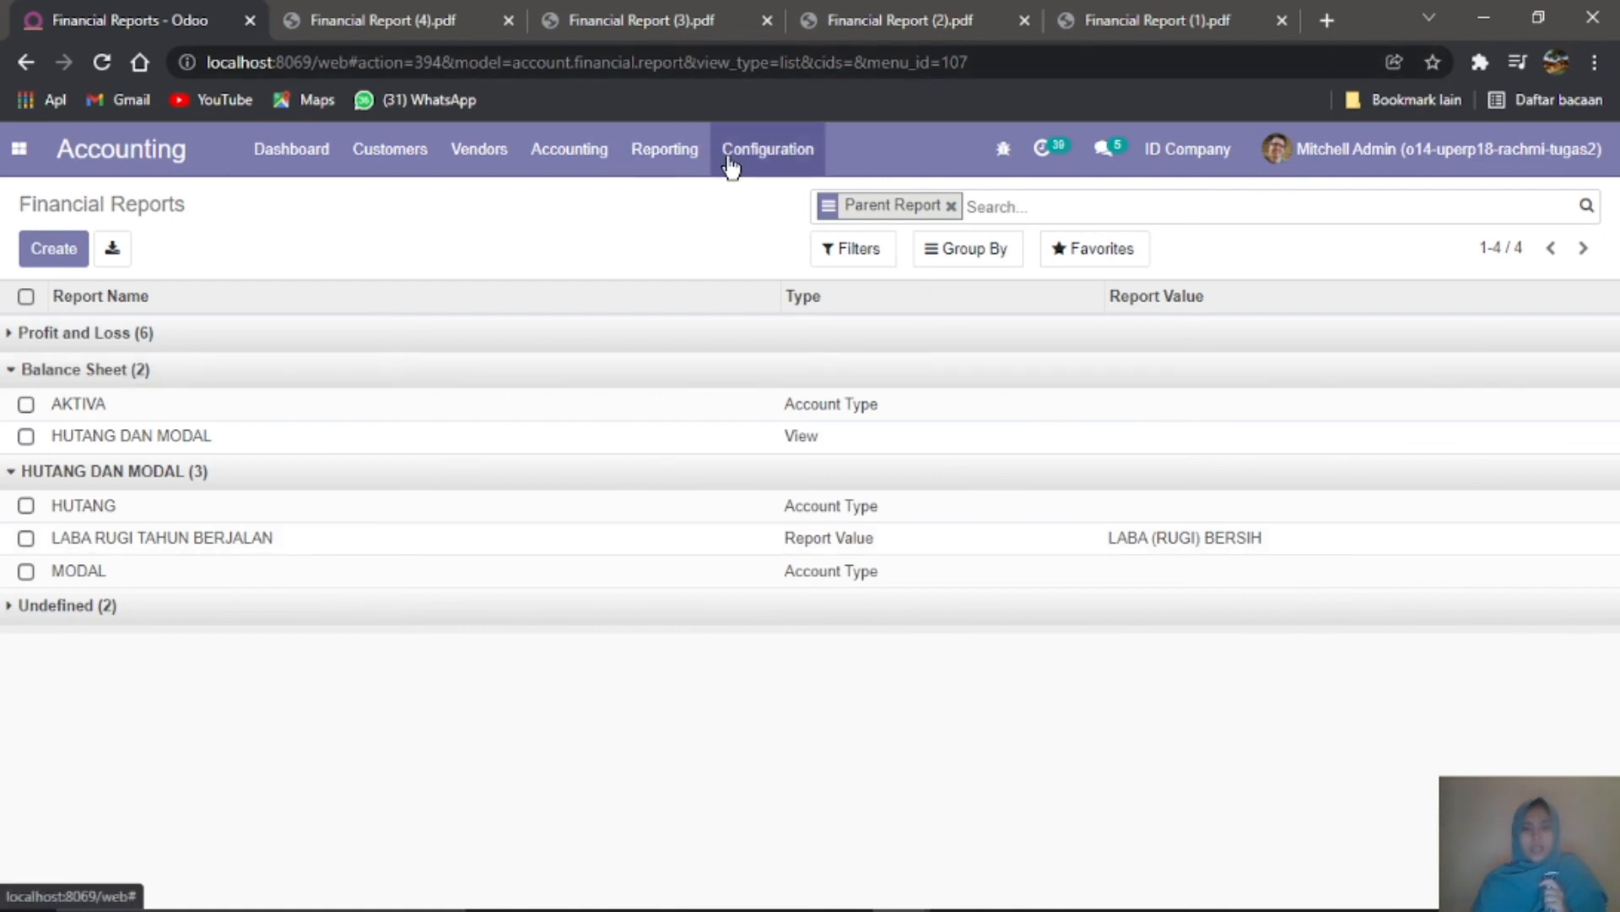
left_click(665, 157)
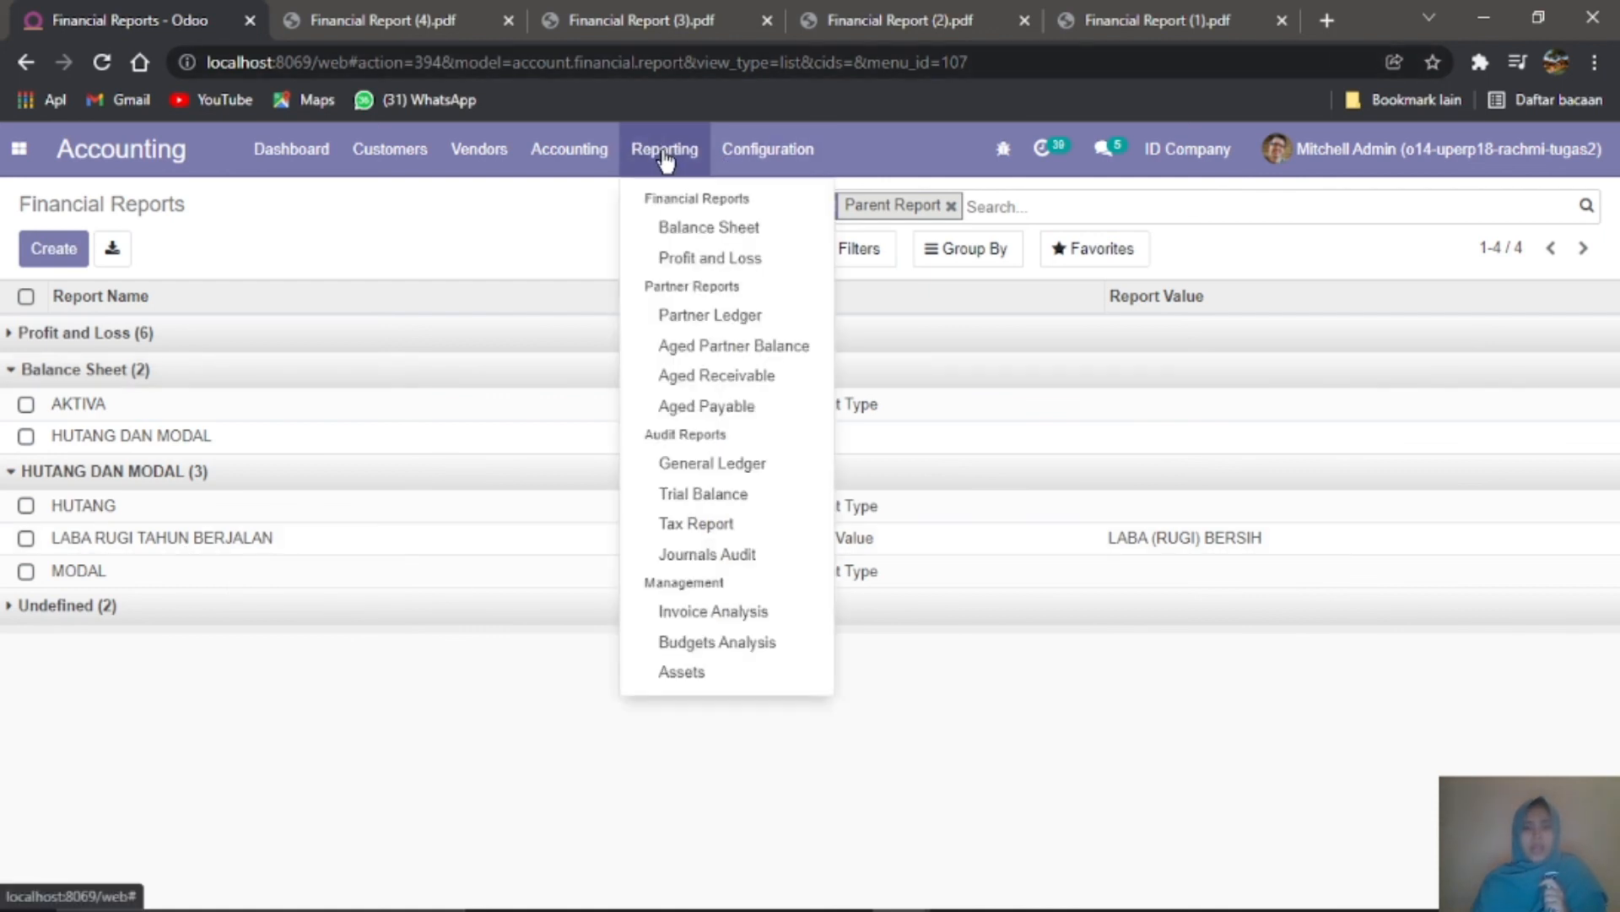
left_click(684, 229)
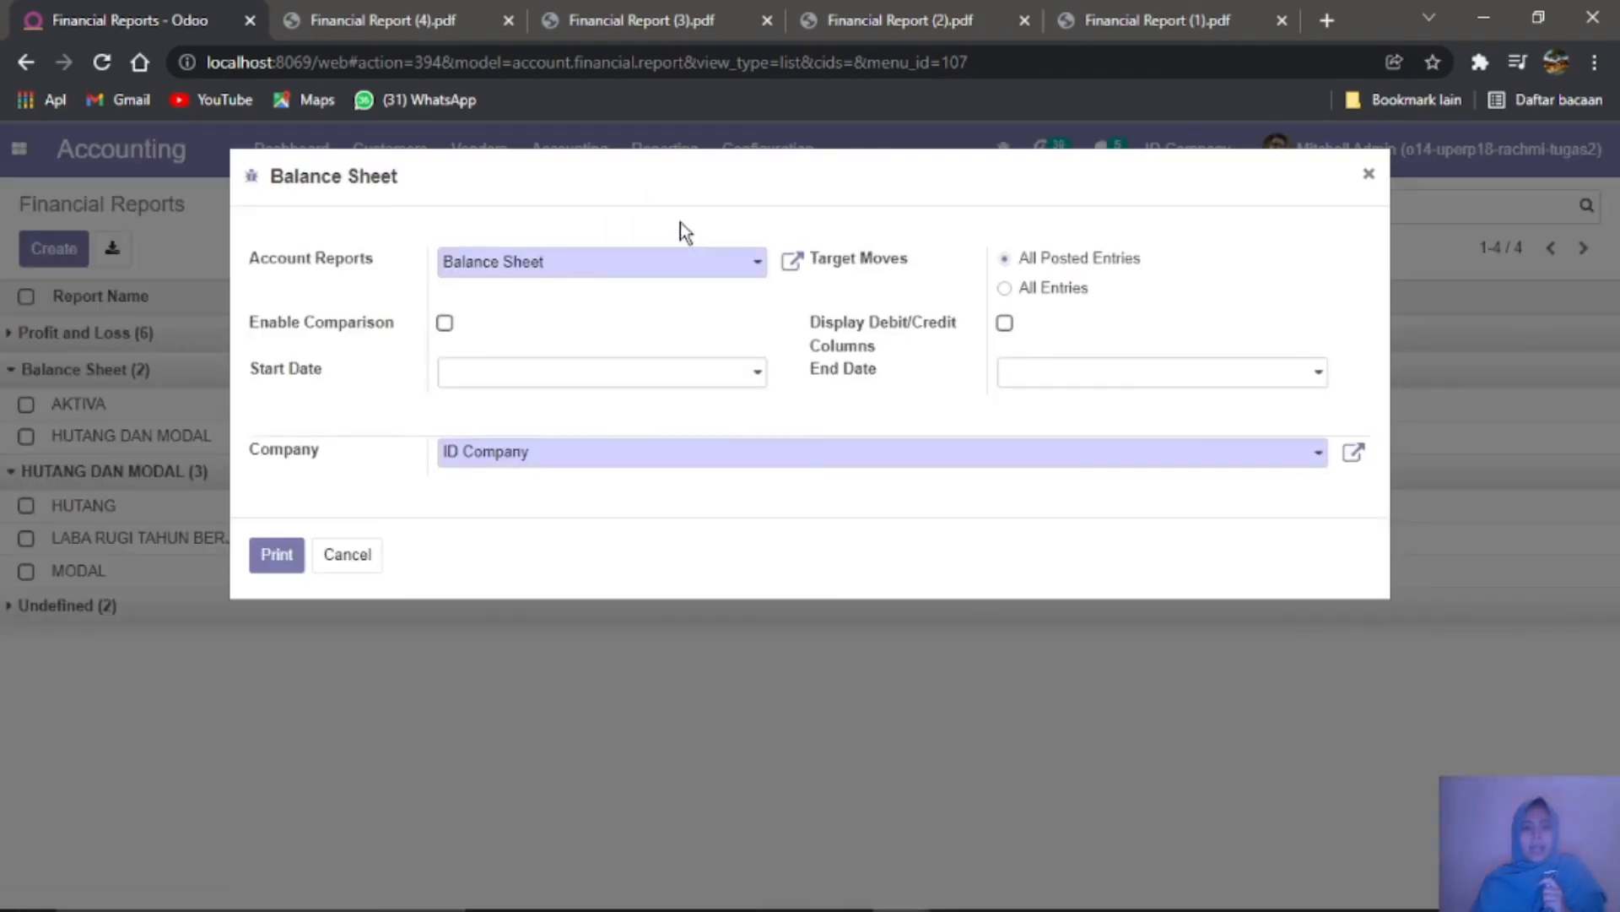
left_click(1033, 292)
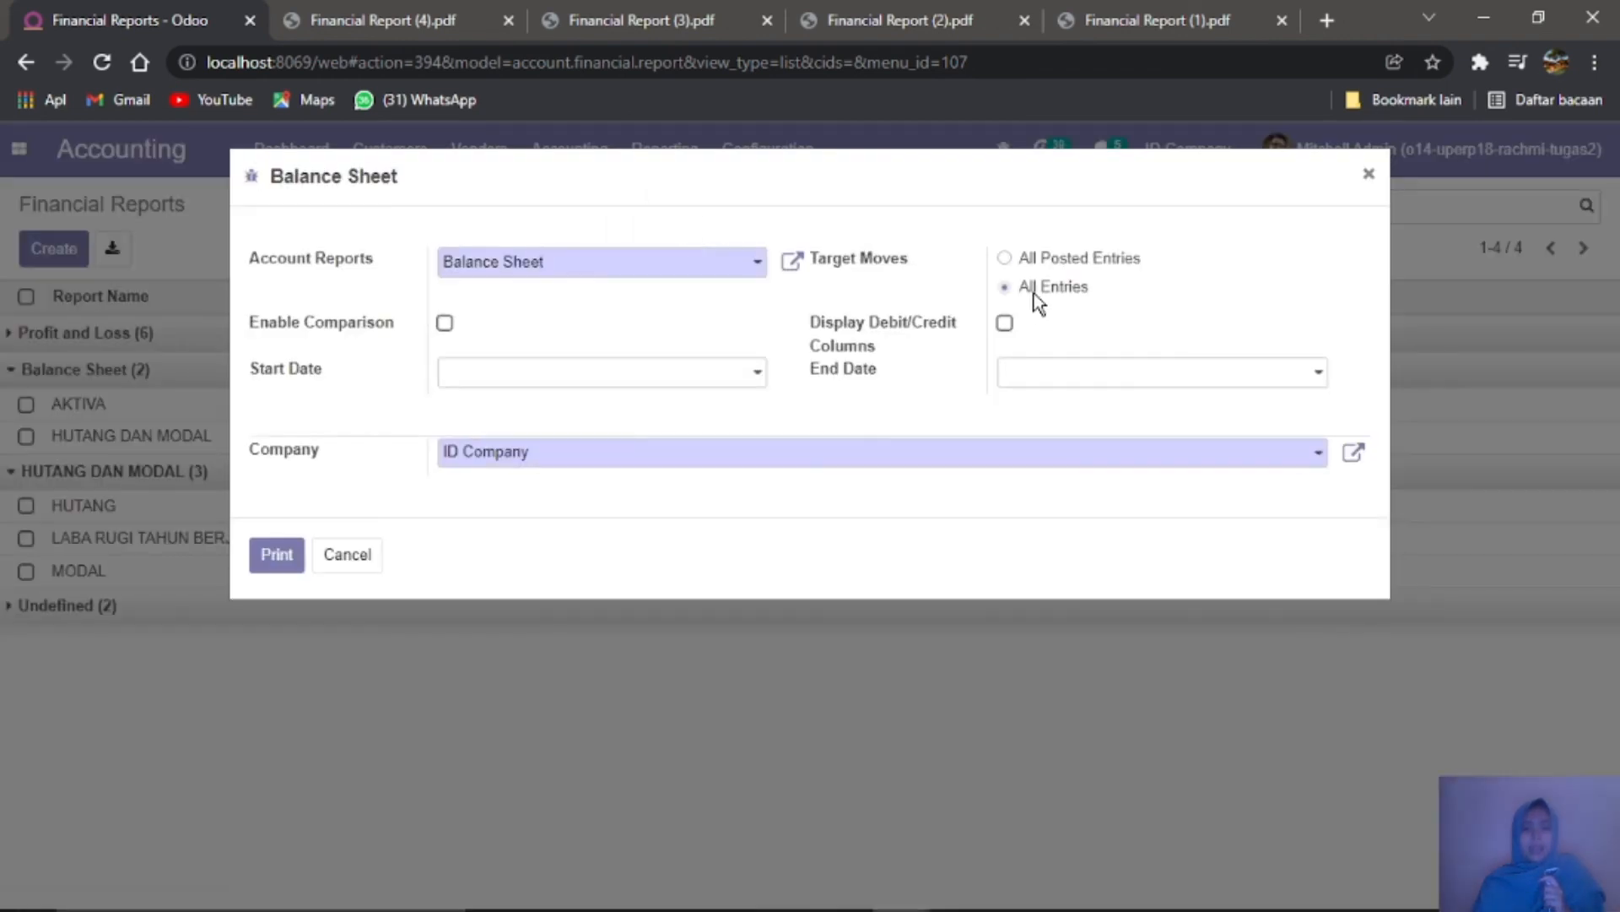
left_click(267, 557)
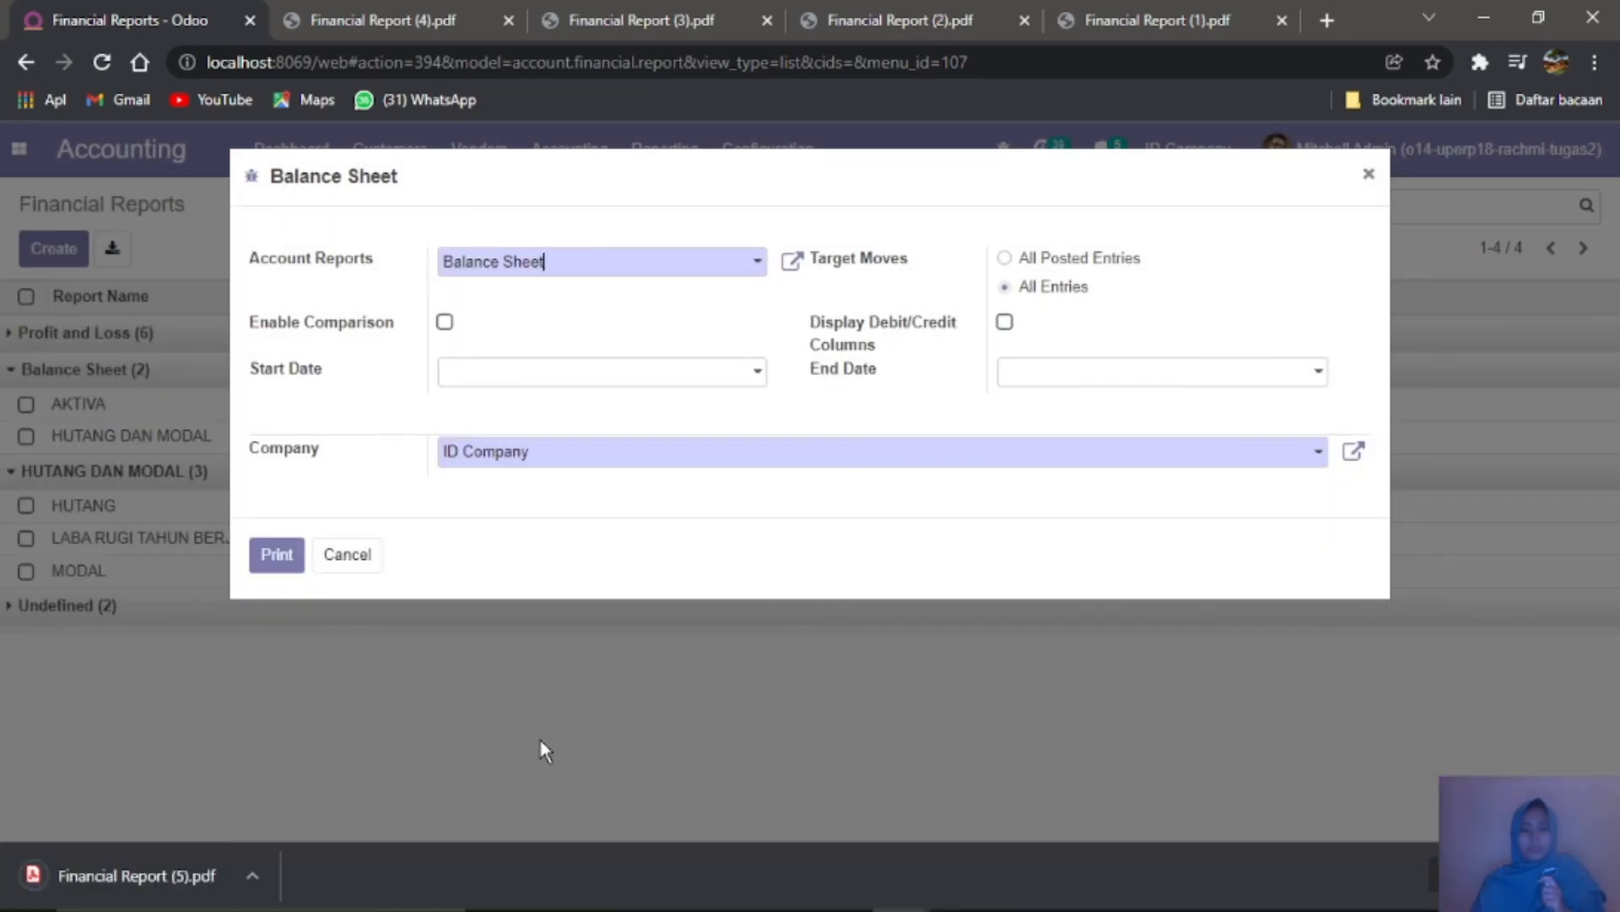
Step: Open Financial Report (5).pdf and compare its AKTIVA, HUTANG DAN MODAL and LABA RUGI TAHUN BERJALAN lines with the Profit and Loss in Financial Report (3).pdf
left_click(91, 871)
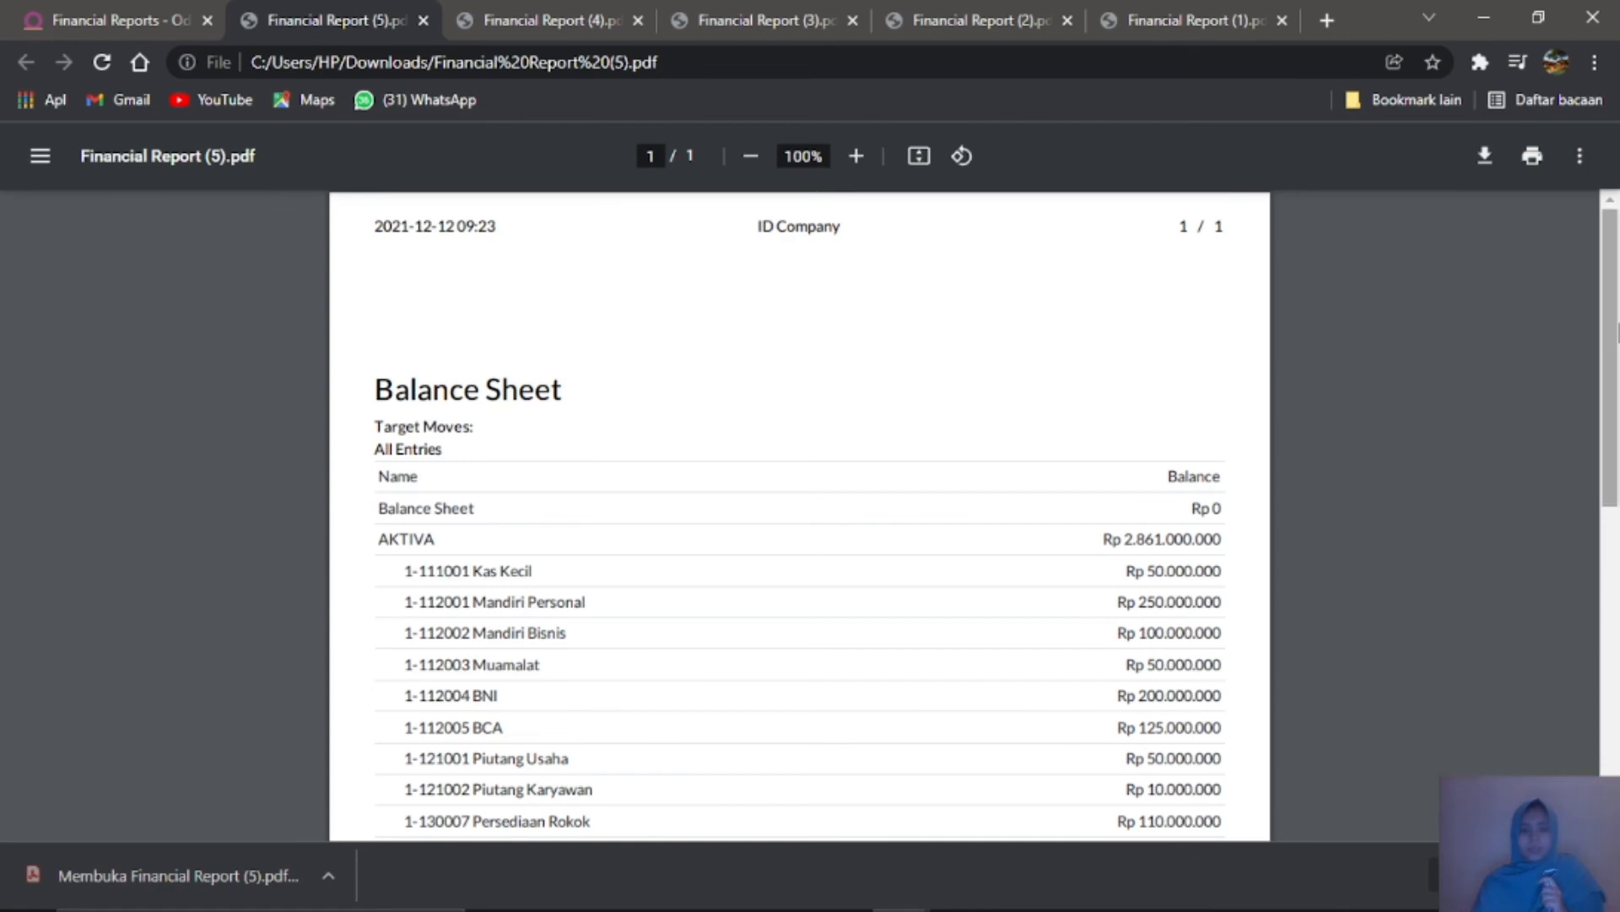
mouse_move(1035, 898)
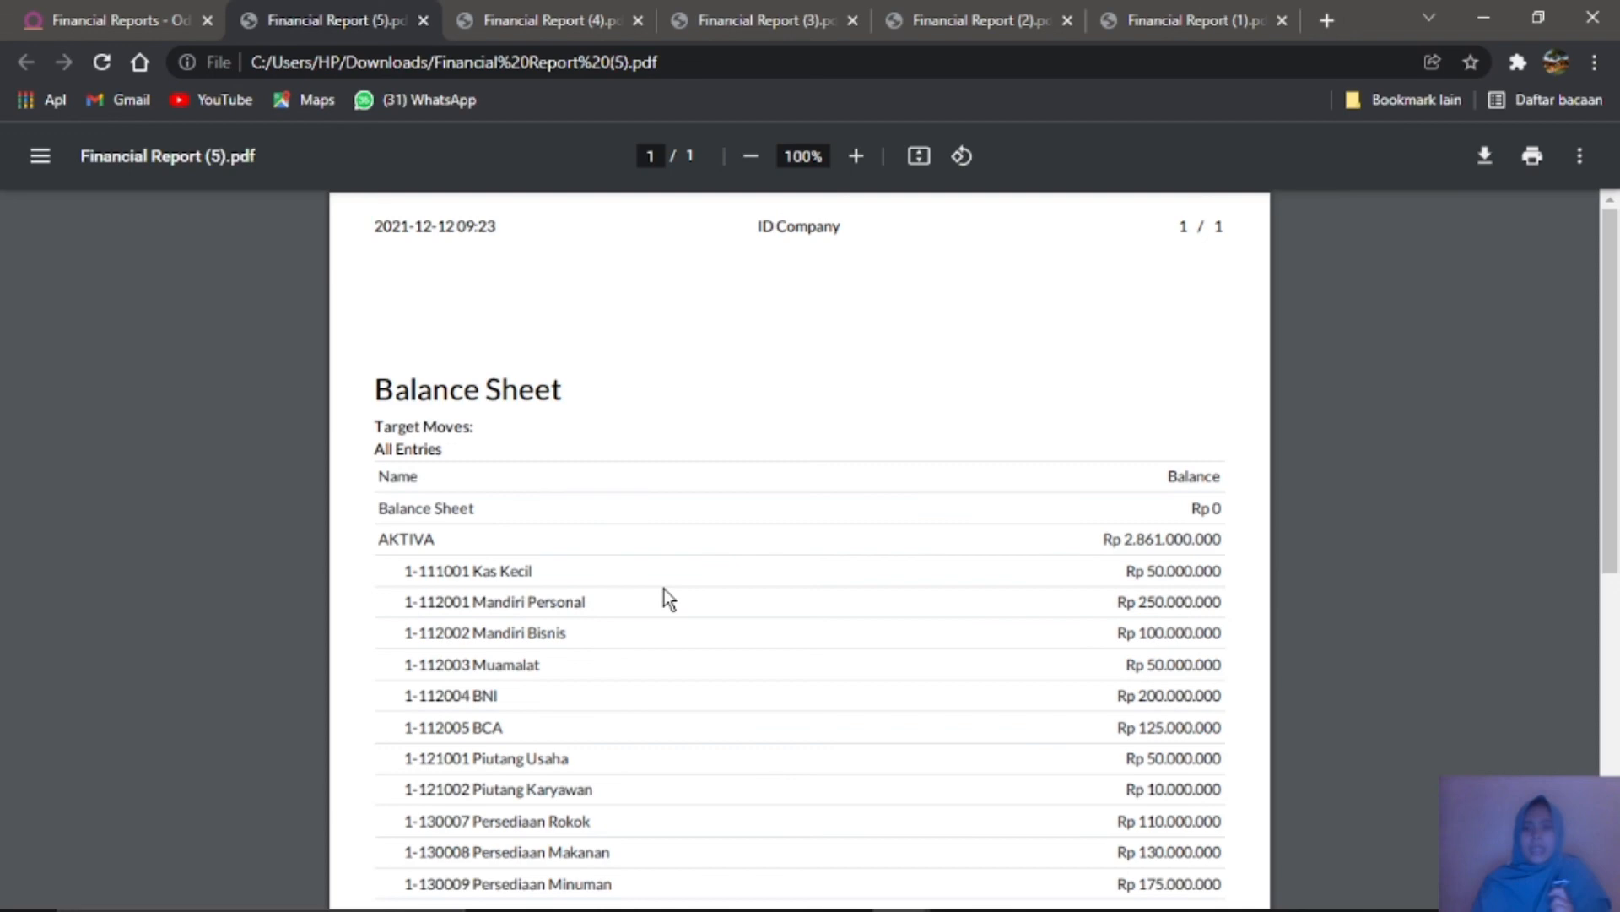
left_click(1590, 648)
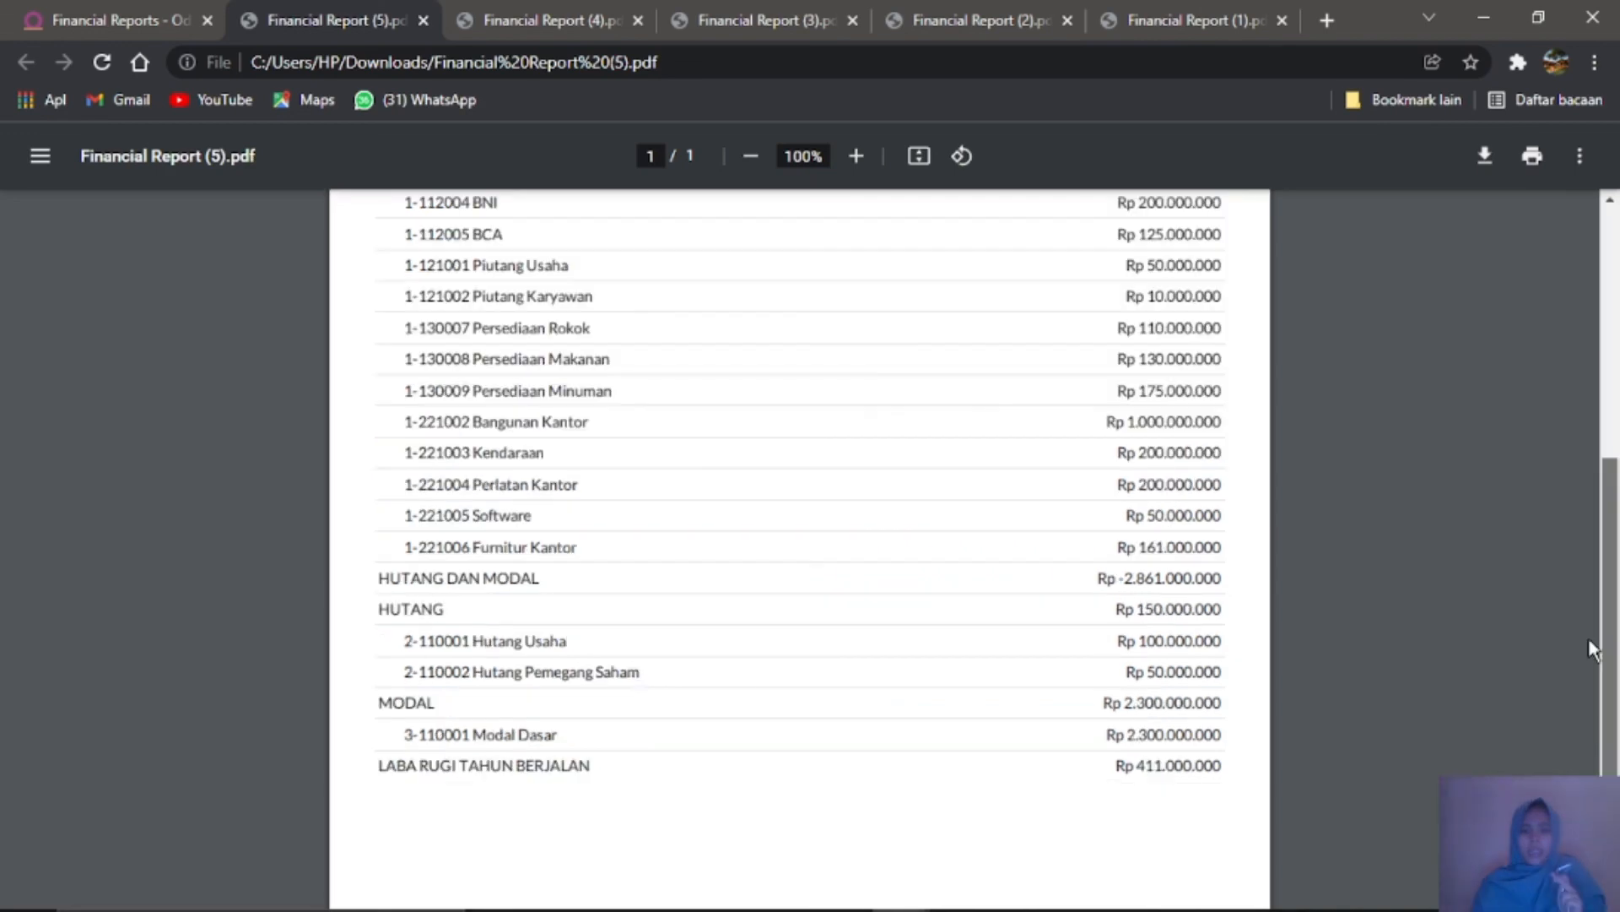
left_click_drag(1590, 640, 1575, 505)
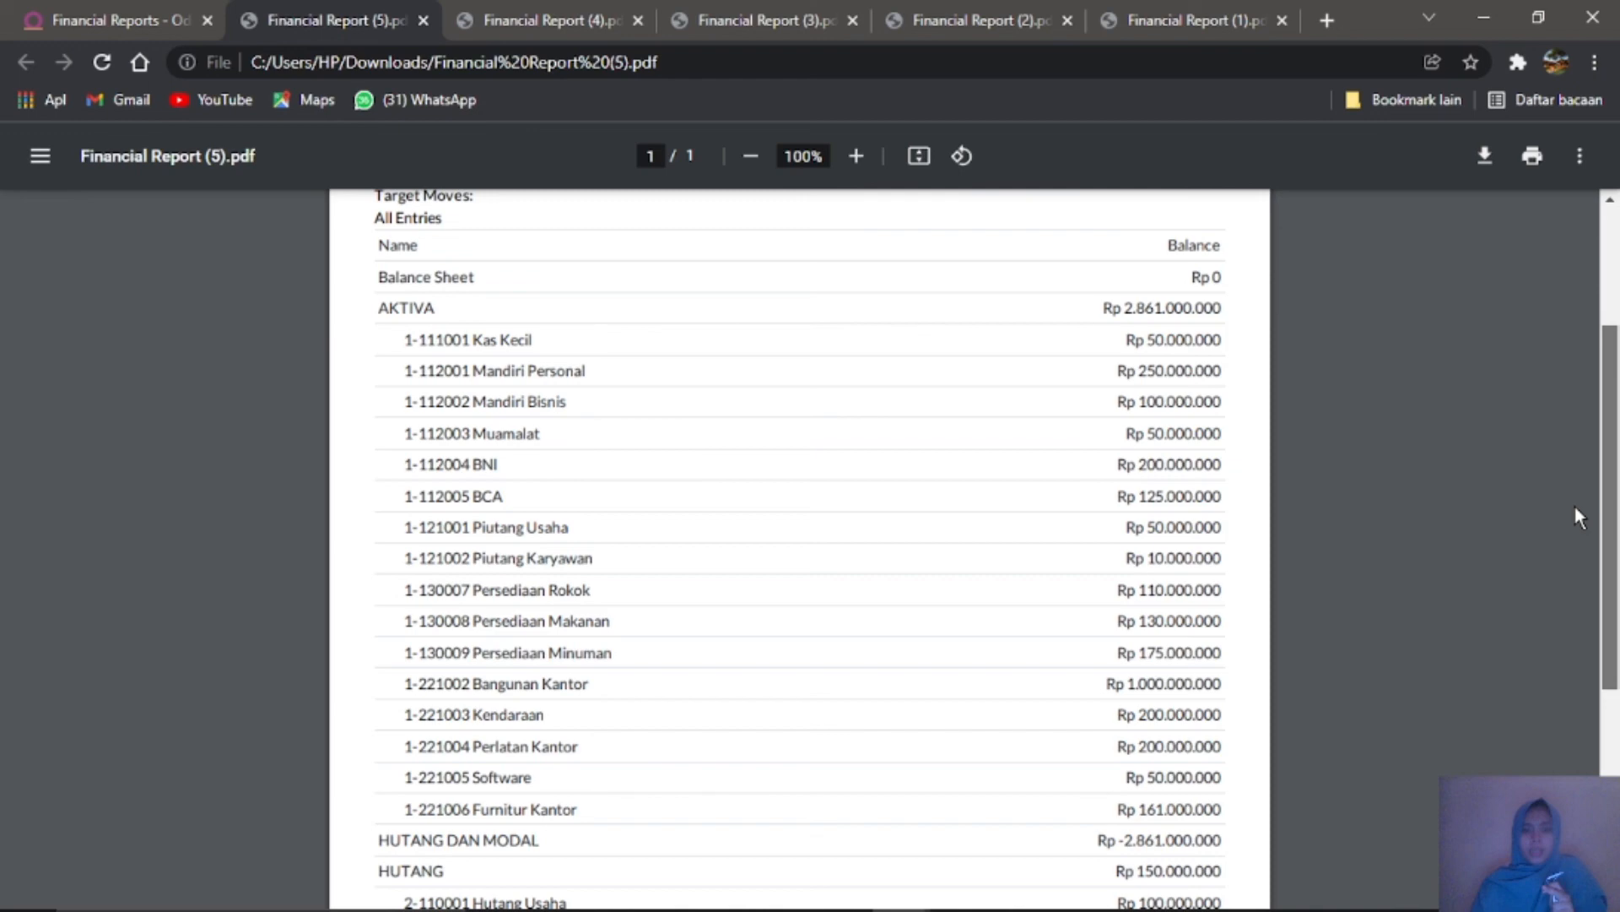
scroll(1575, 506, "up", 3)
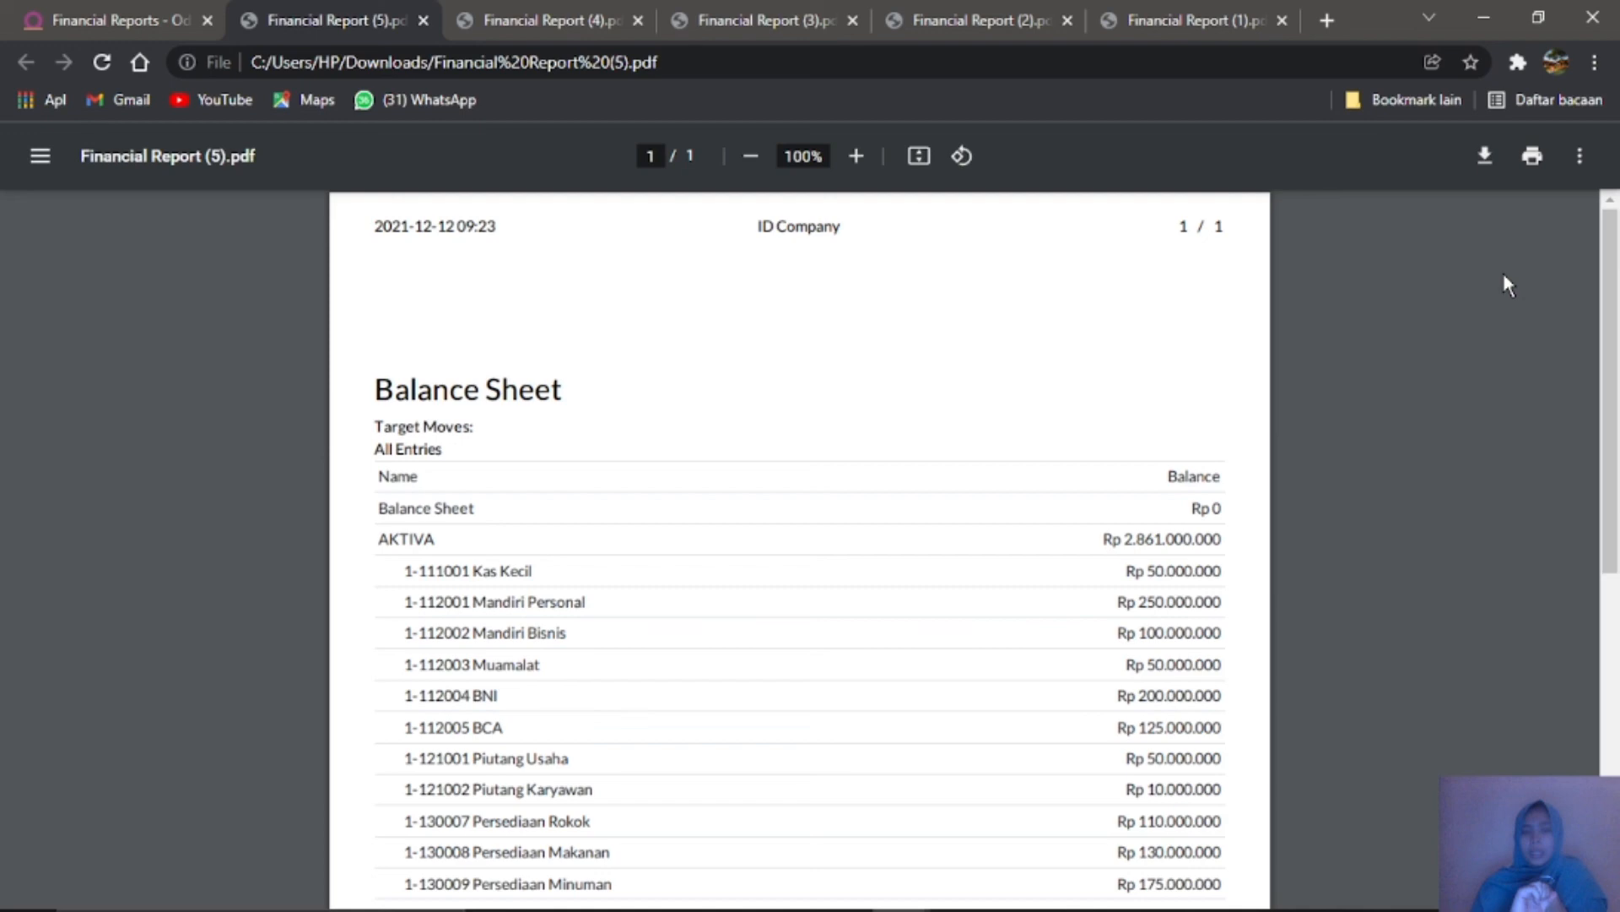
left_click(759, 20)
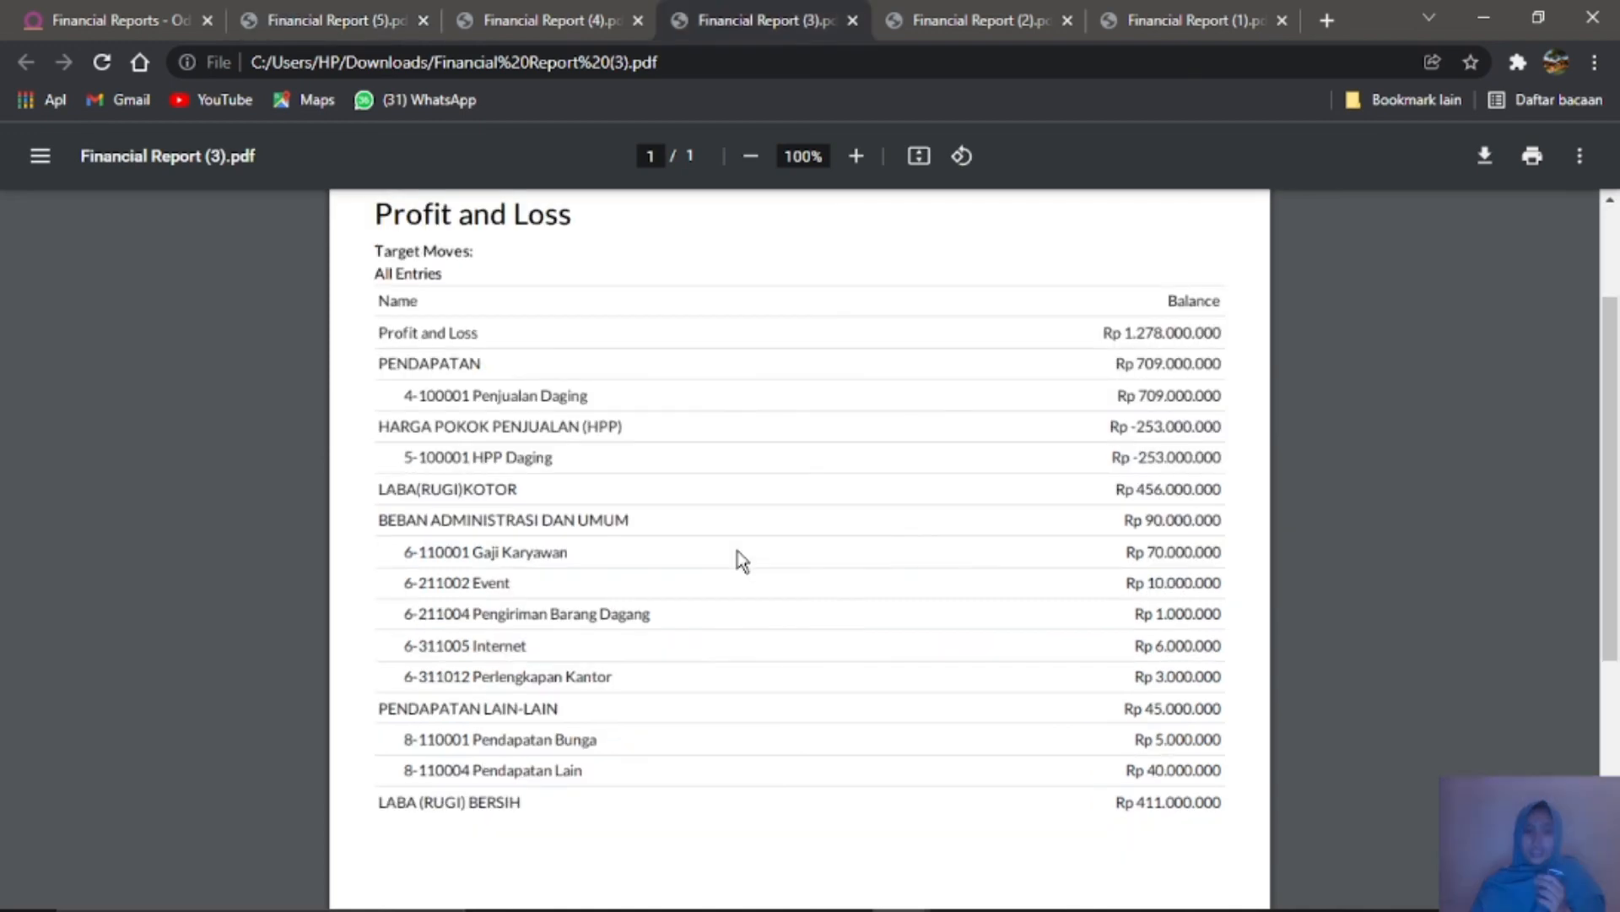
left_click(378, 10)
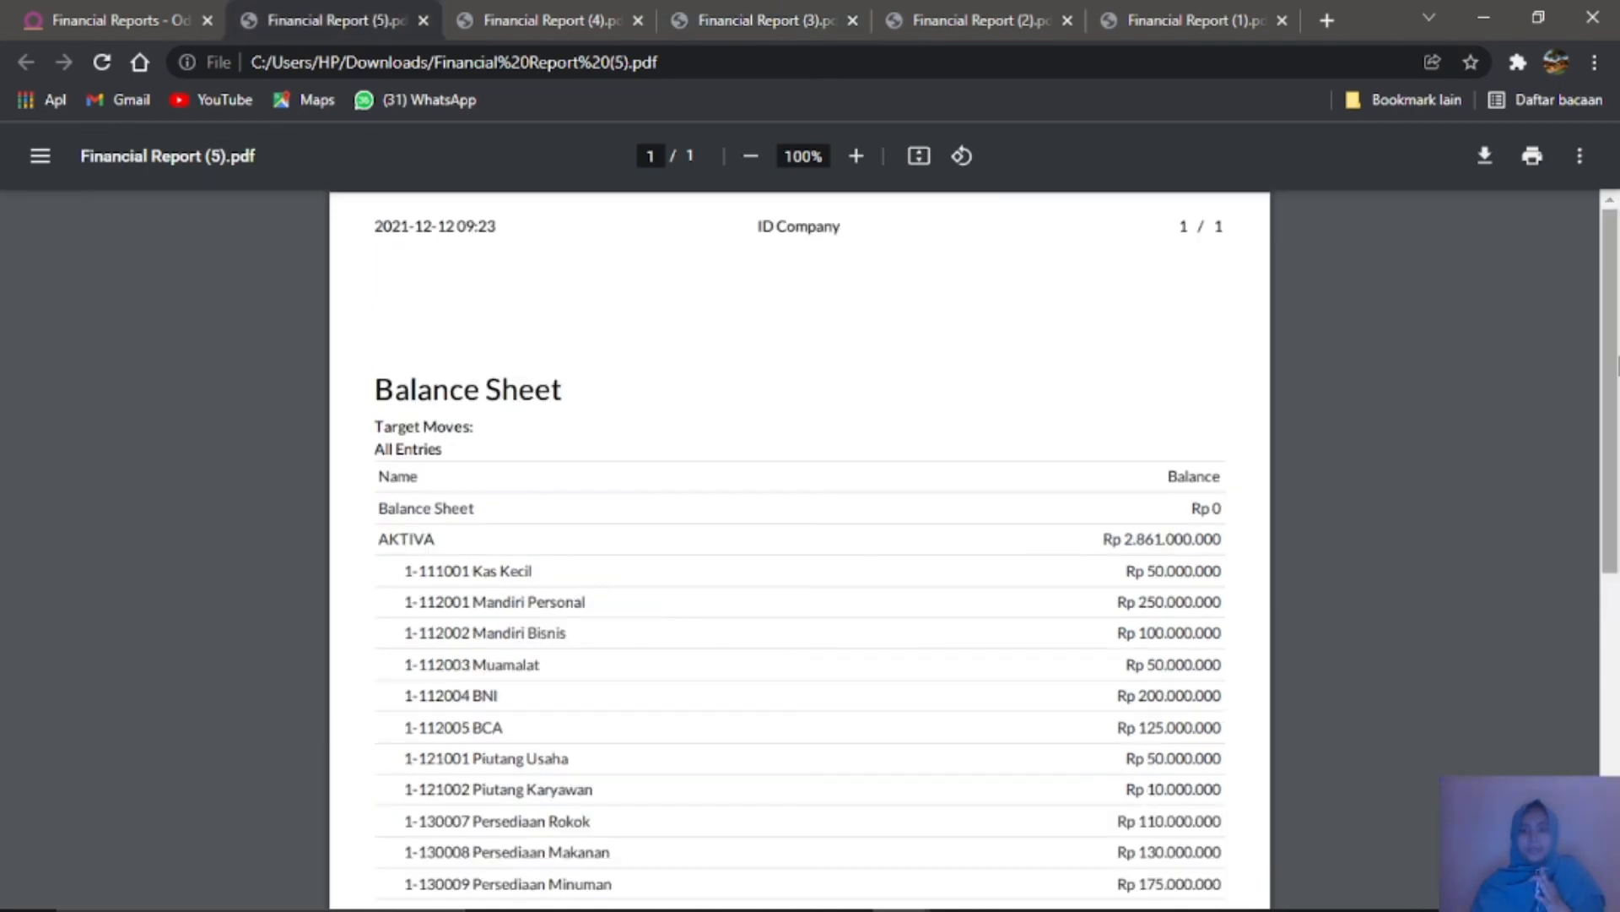